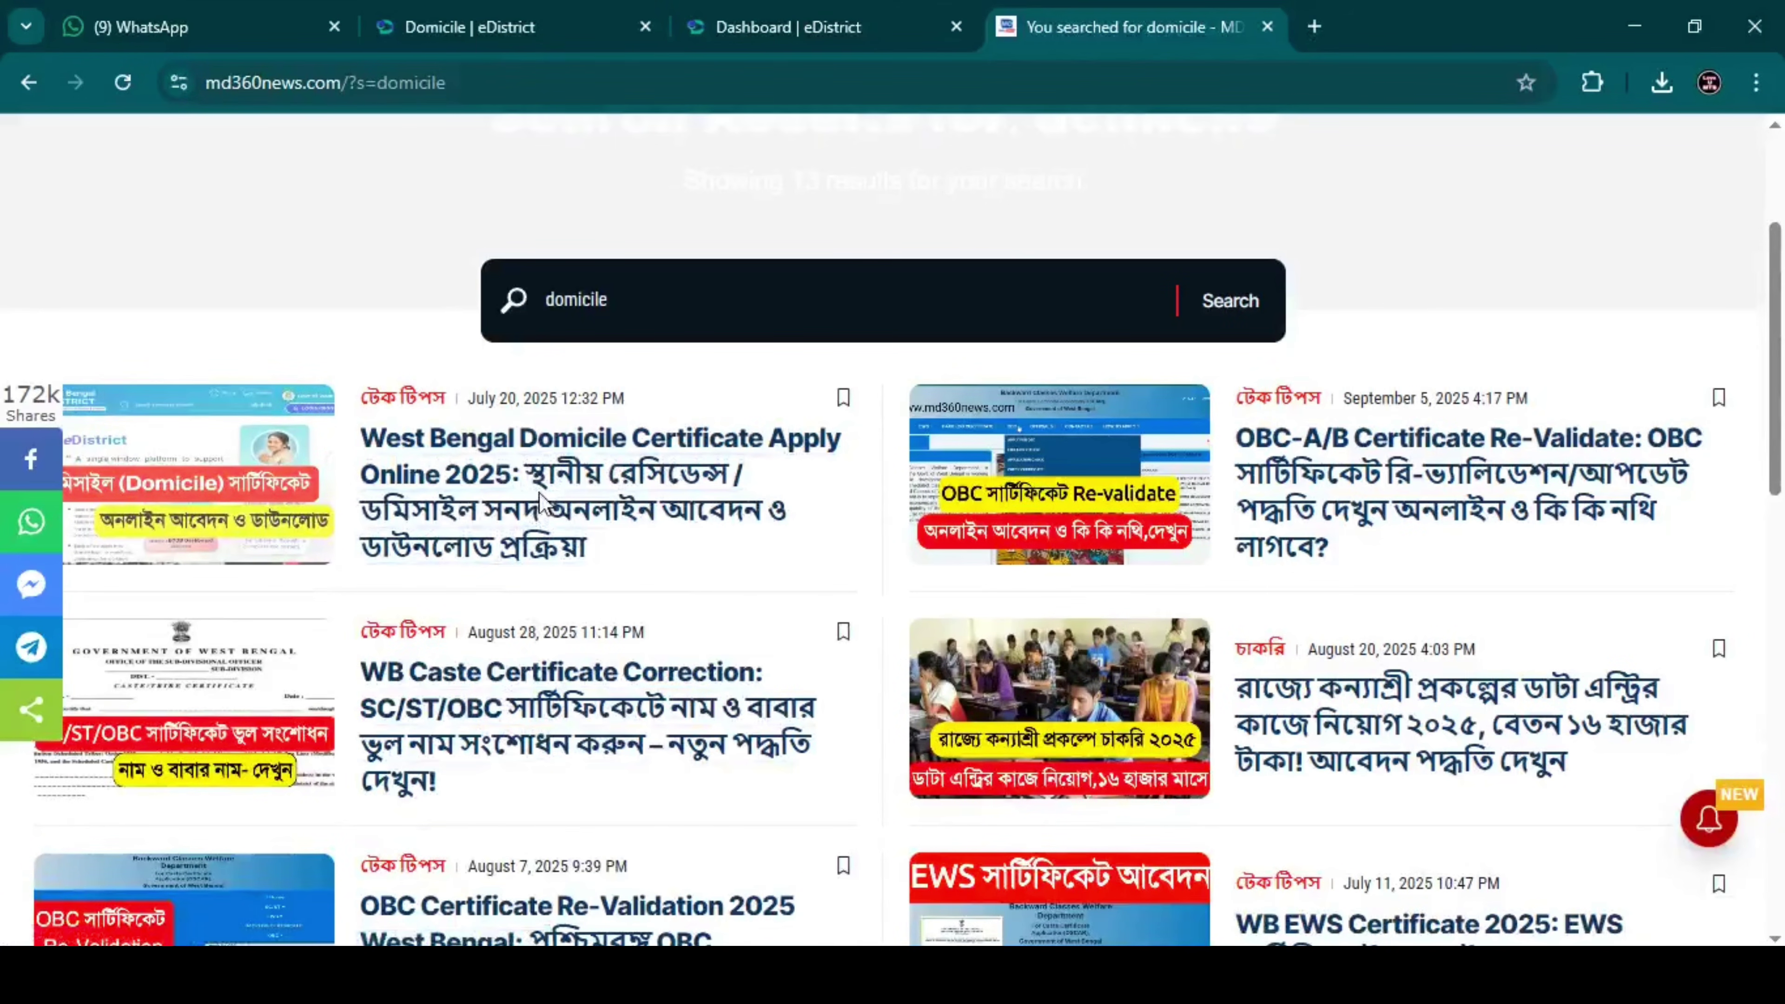
- Open the MD360 News West Bengal domicile article and follow its eDistrict Apply link
{"action": "left_click", "coordinate": [583, 549]}
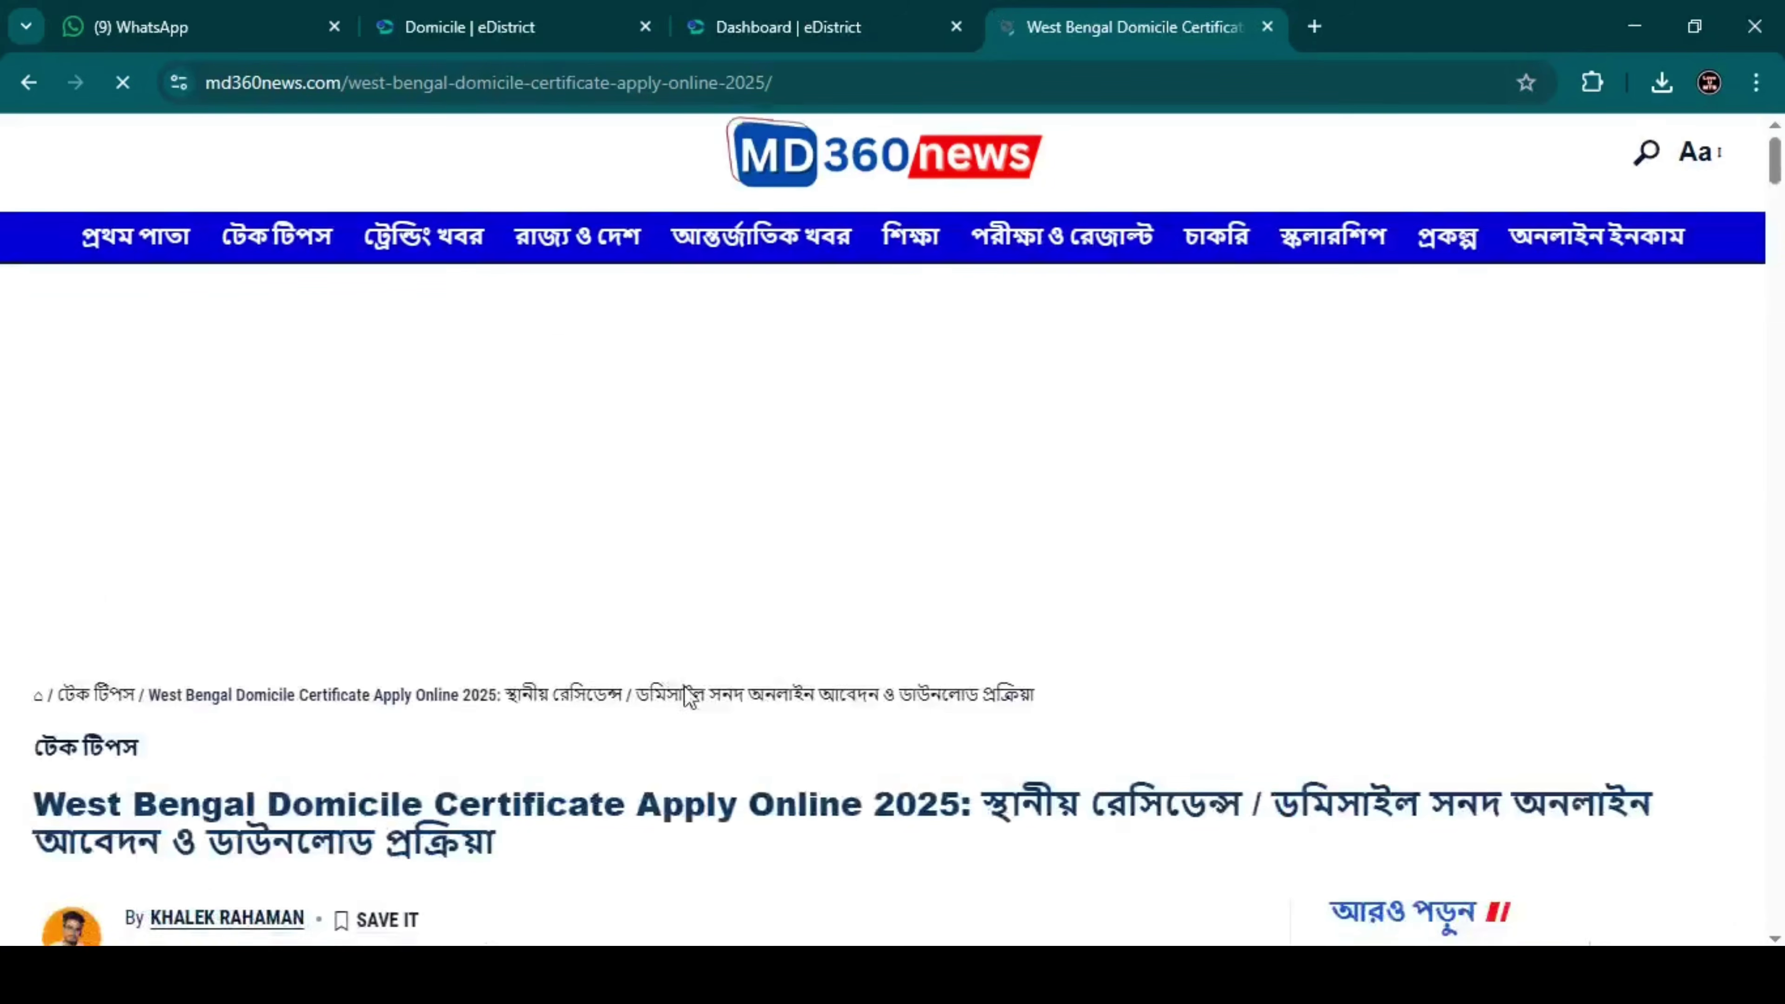
{"action": "scroll", "coordinate": [685, 682], "scroll_direction": "down", "scroll_amount": 4}
{"action": "scroll", "coordinate": [872, 592], "scroll_direction": "down", "scroll_amount": 7}
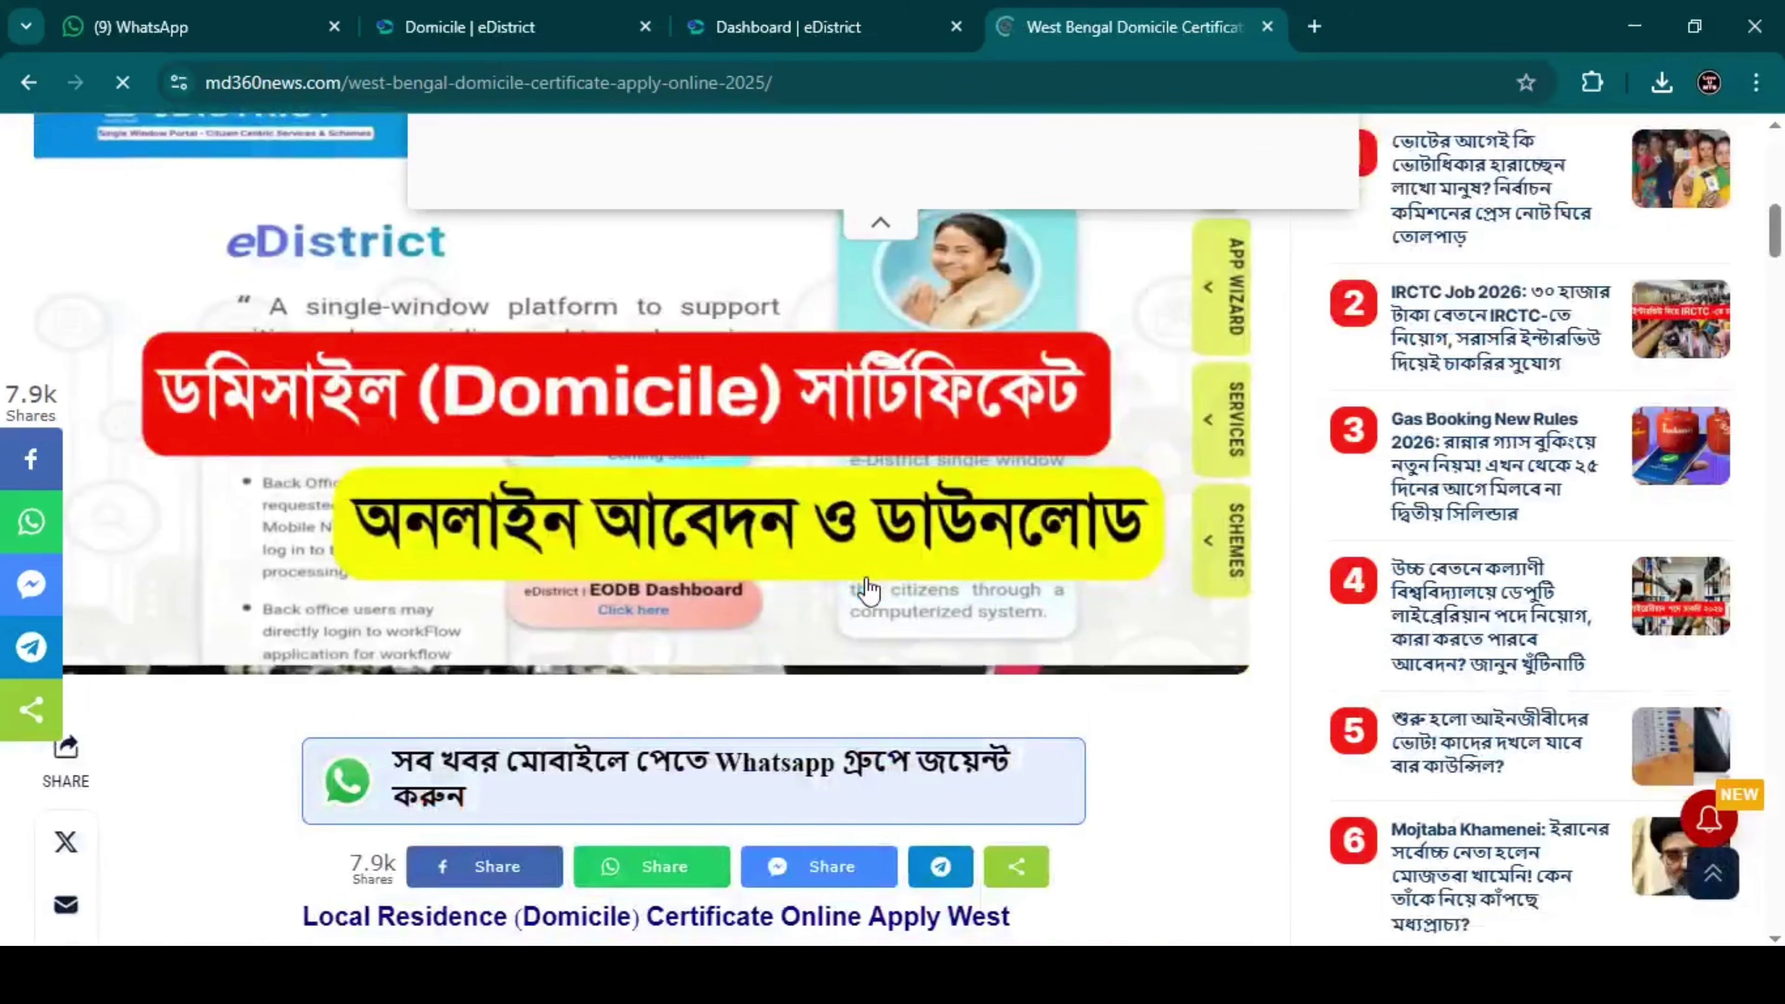
{"action": "scroll", "coordinate": [881, 342], "scroll_direction": "down", "scroll_amount": 20}
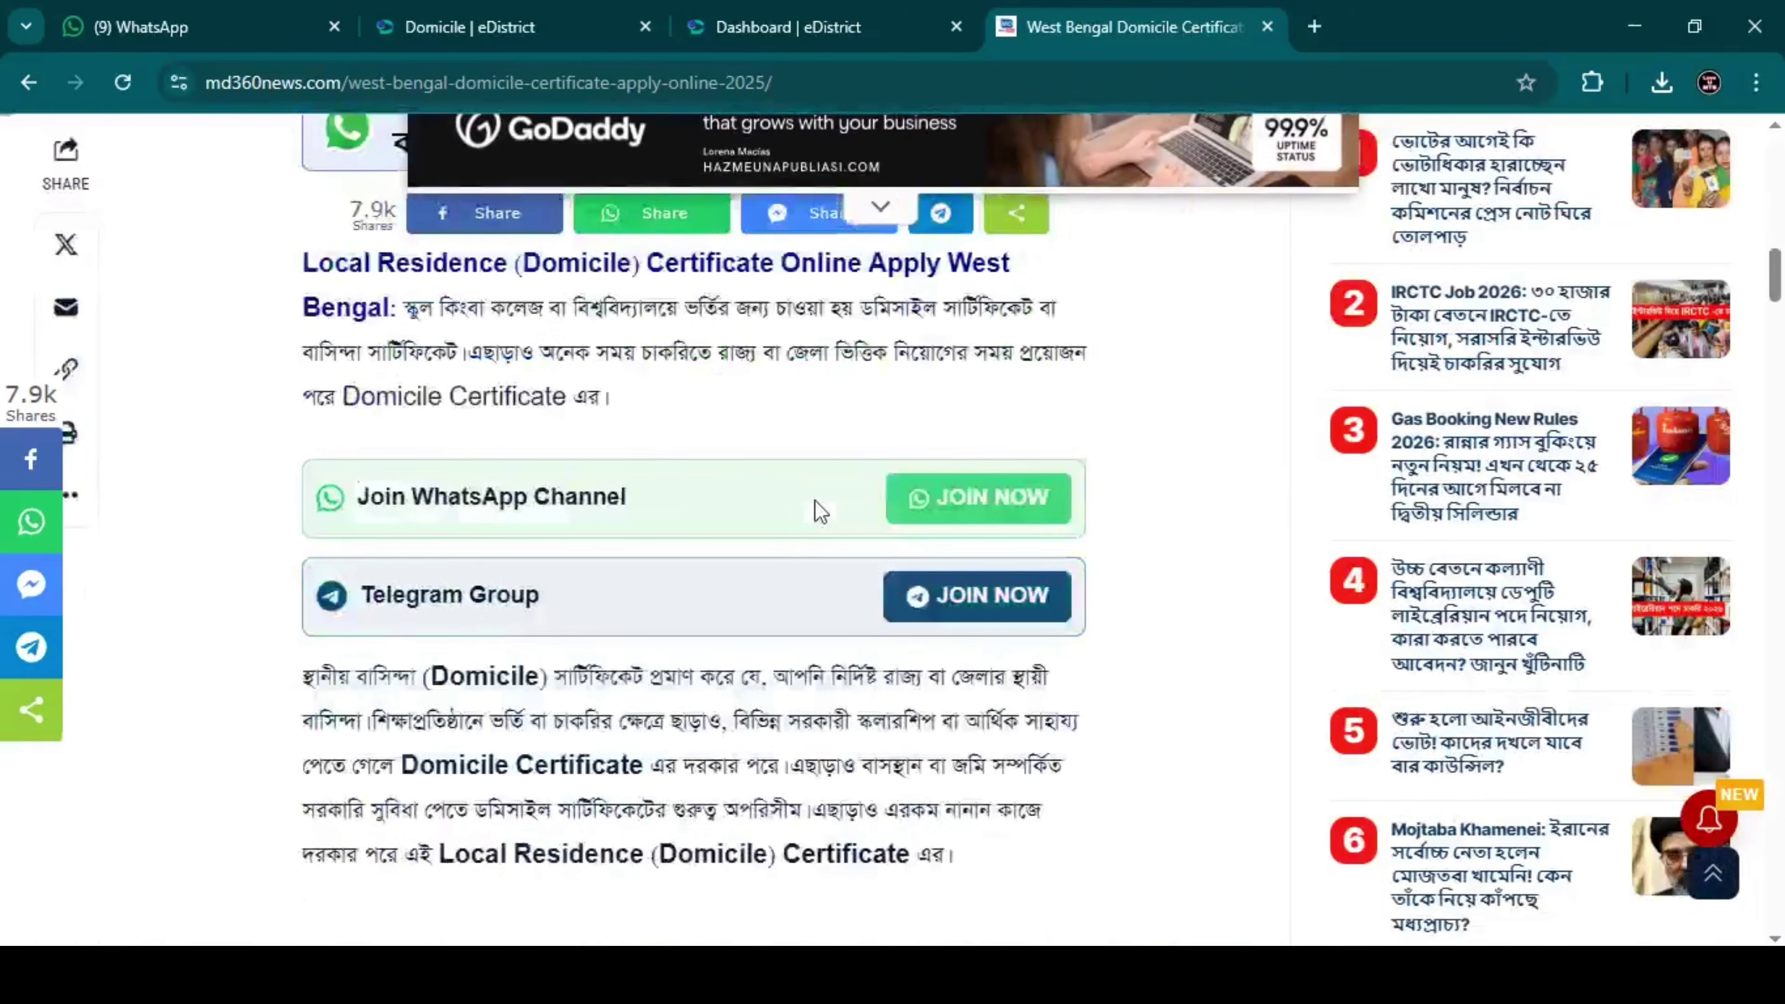
{"action": "scroll", "coordinate": [819, 517], "scroll_direction": "down", "scroll_amount": 20}
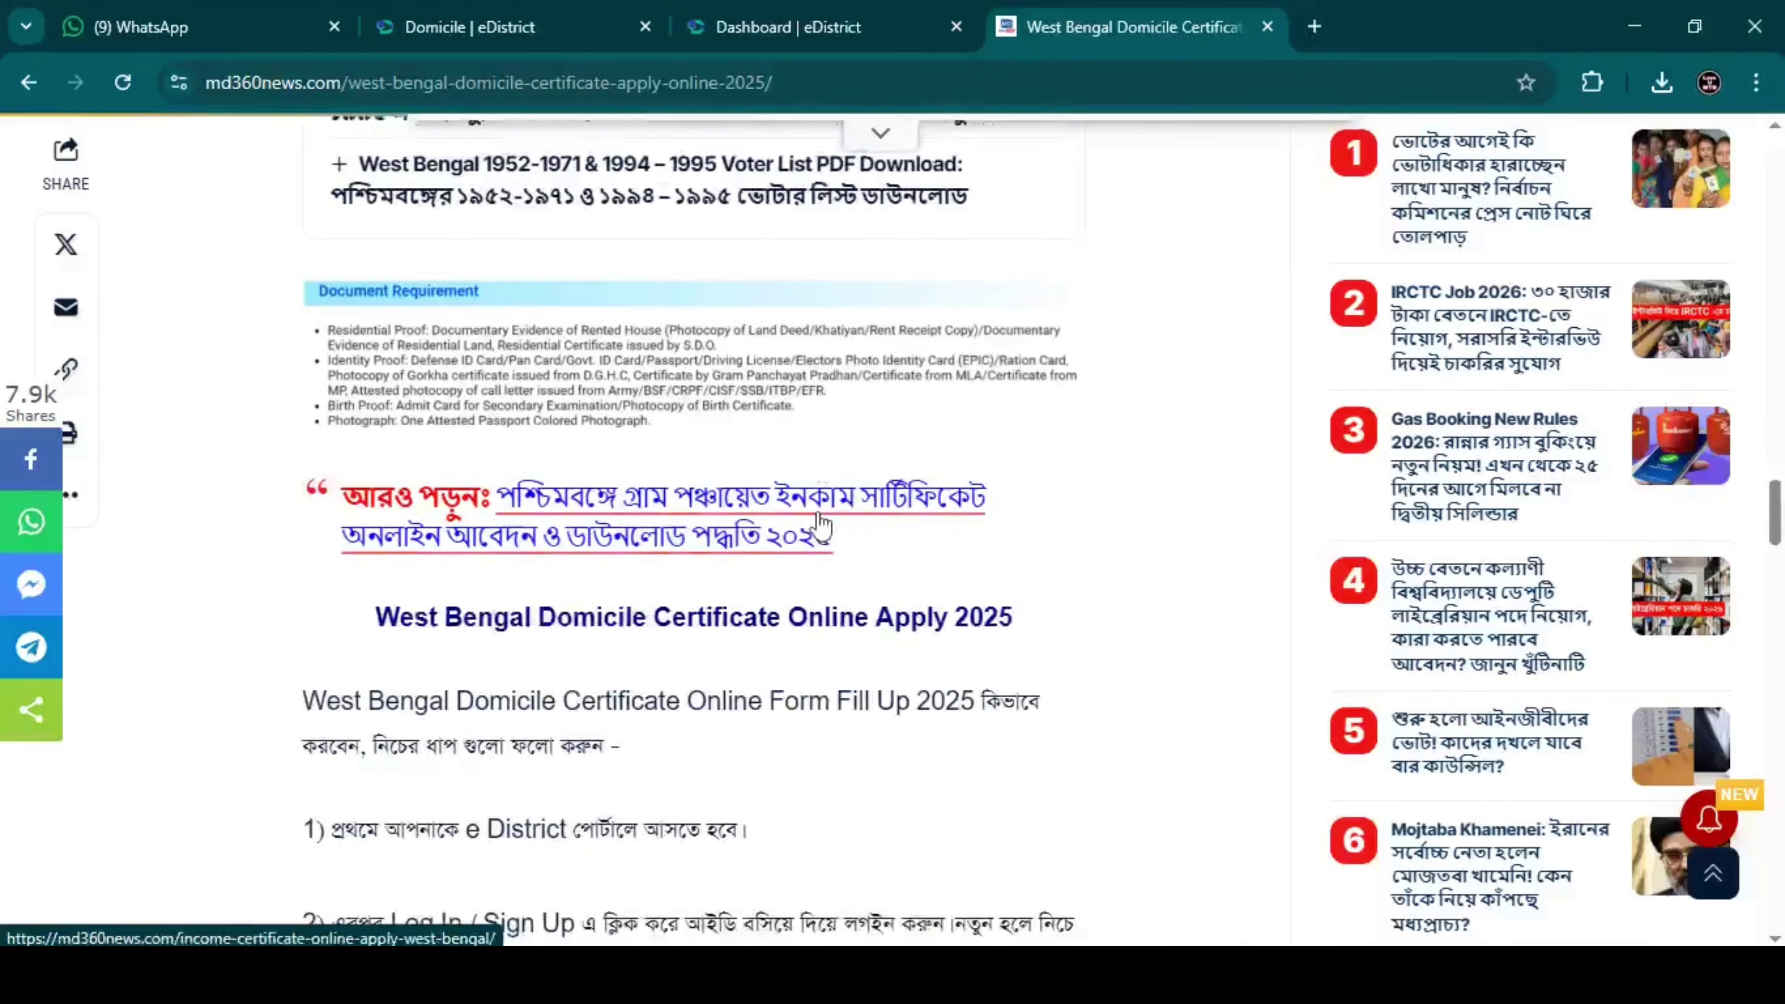
{"action": "scroll", "coordinate": [812, 544], "scroll_direction": "down", "scroll_amount": 4}
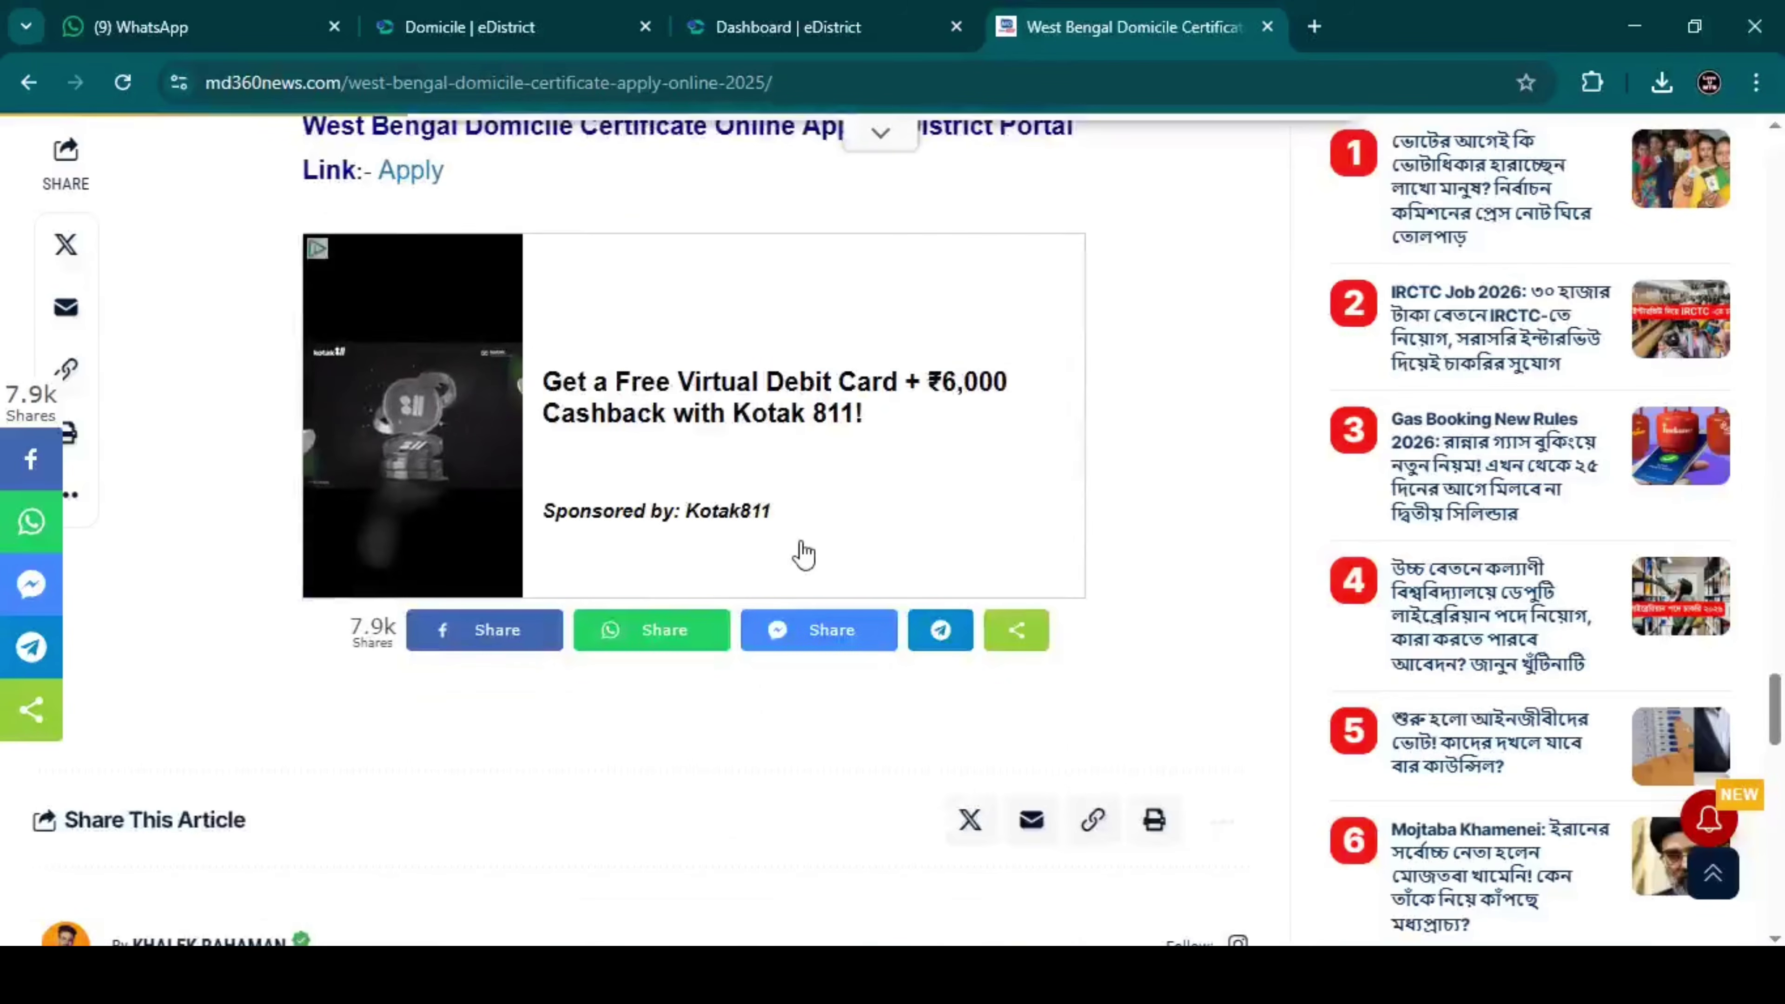
{"action": "scroll", "coordinate": [800, 550], "scroll_direction": "up", "scroll_amount": 3}
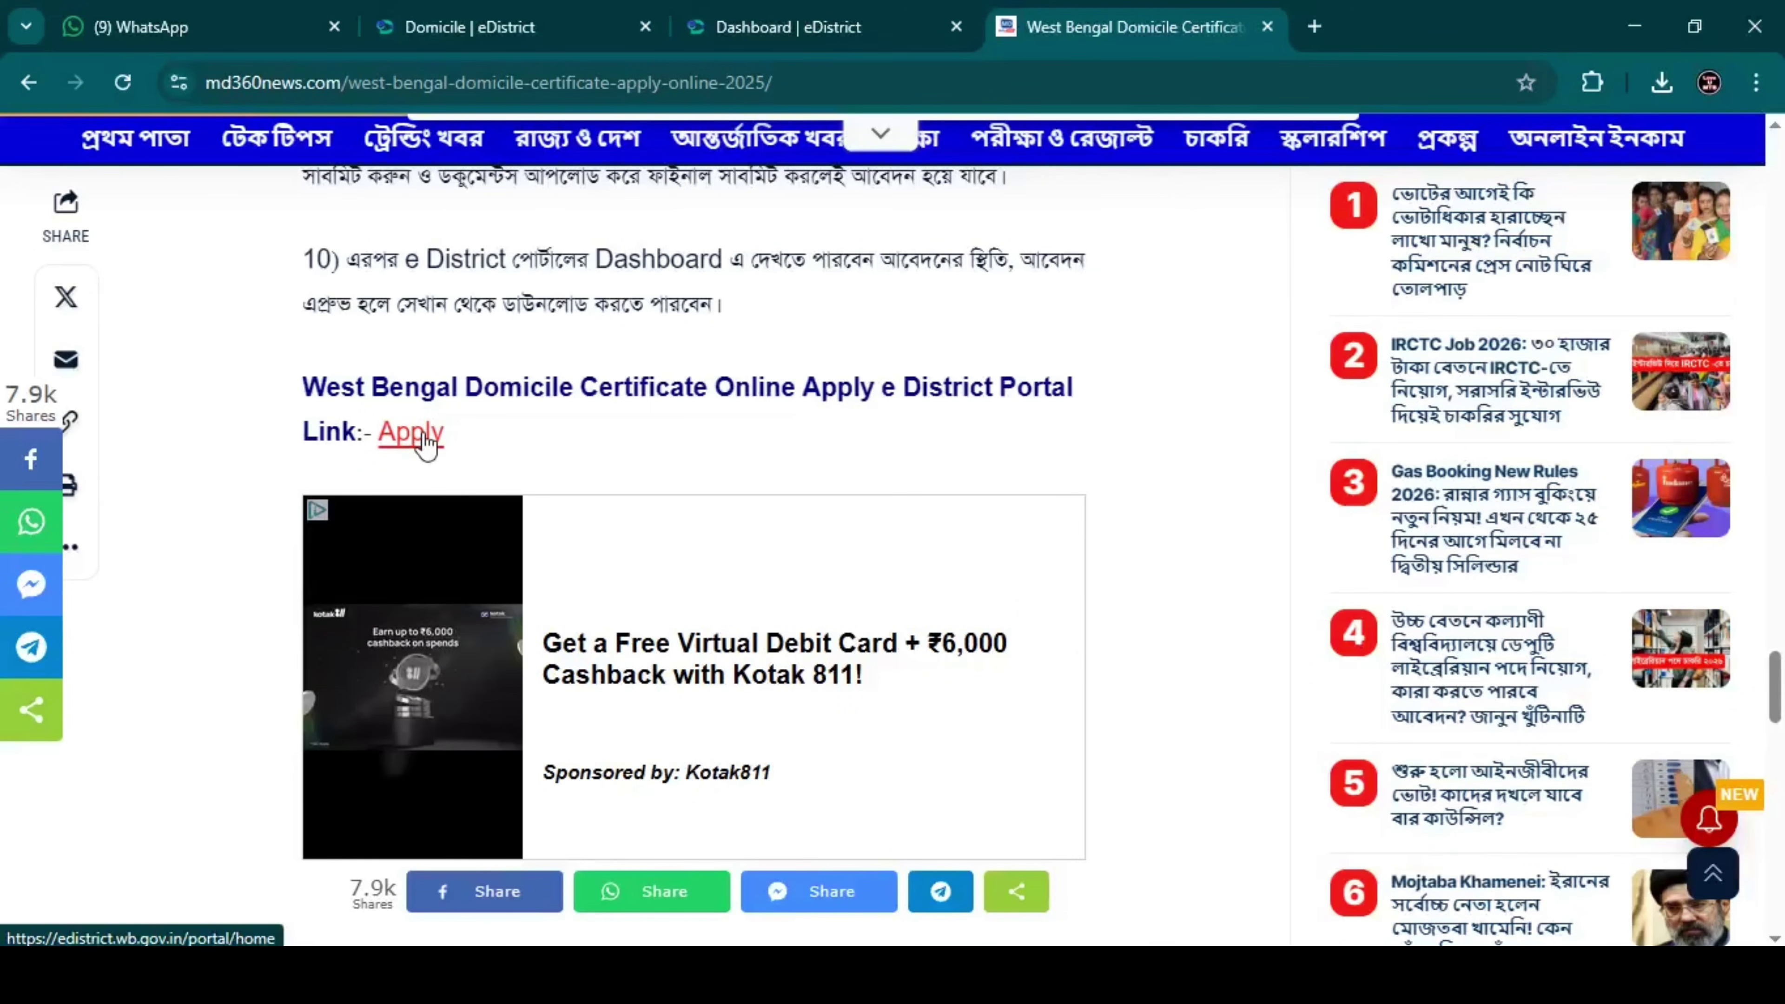
{"action": "left_click", "coordinate": [424, 441]}
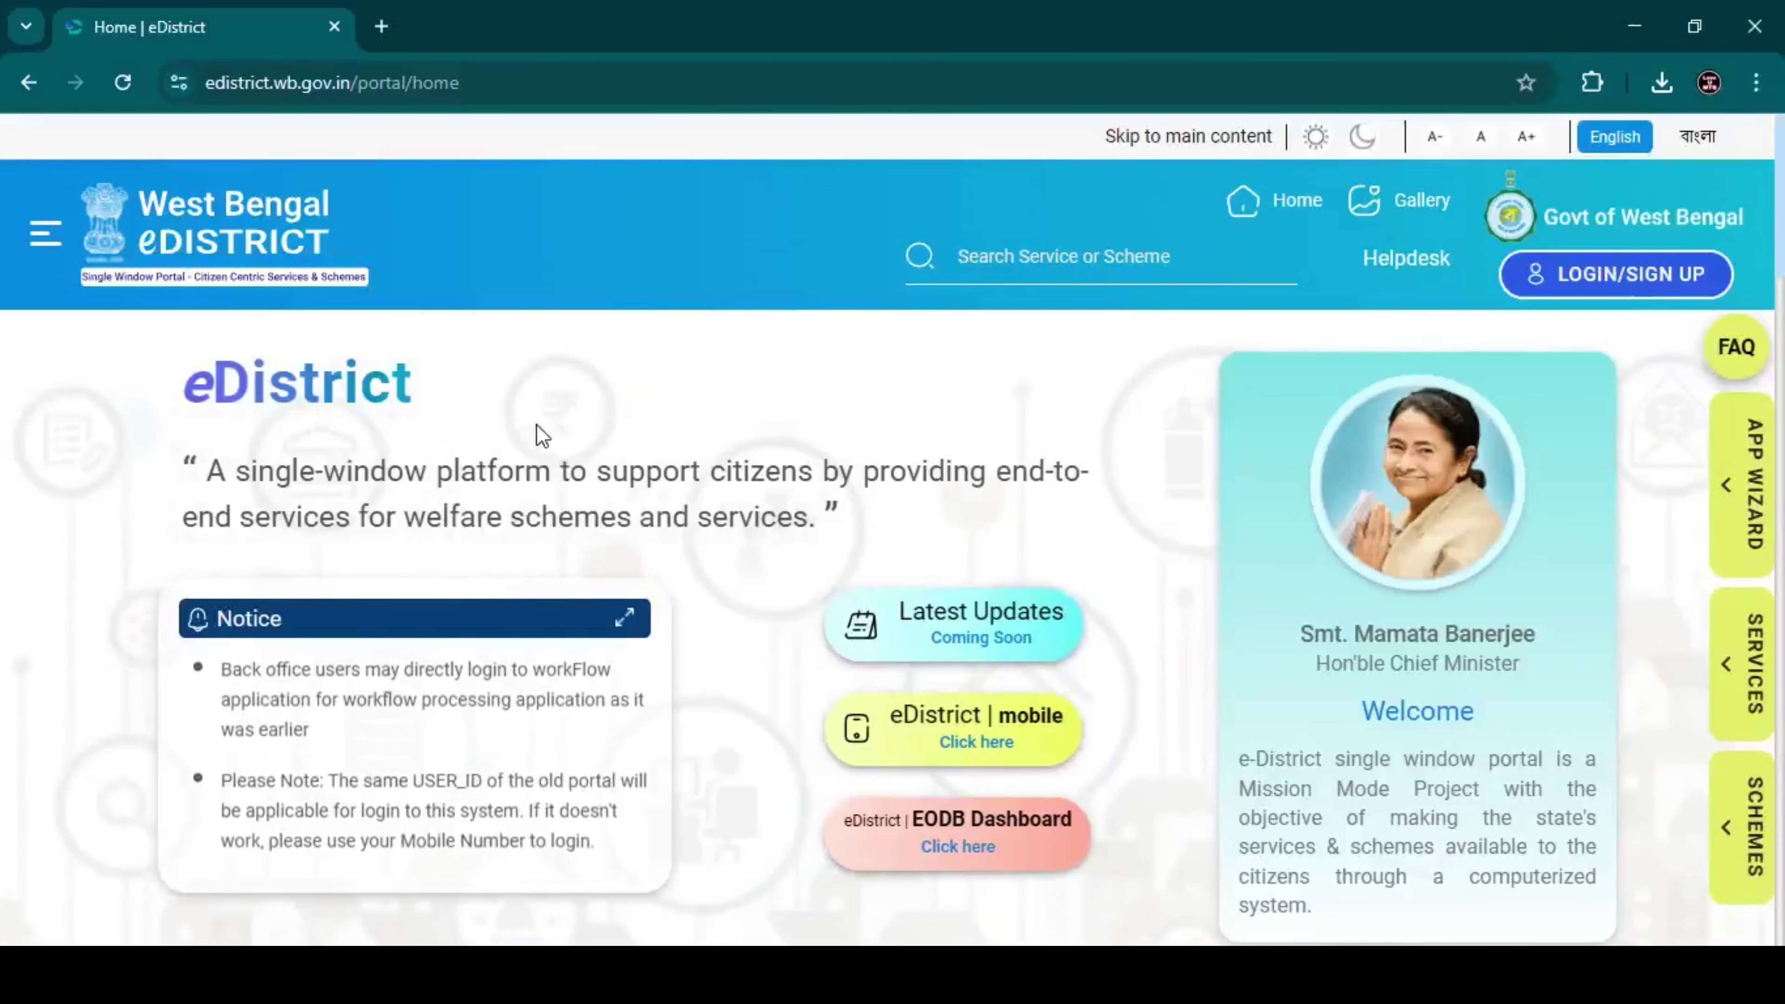
- From LOGIN/SIGN UP, open the Register form and scroll through its fields
{"action": "left_click", "coordinate": [1571, 294]}
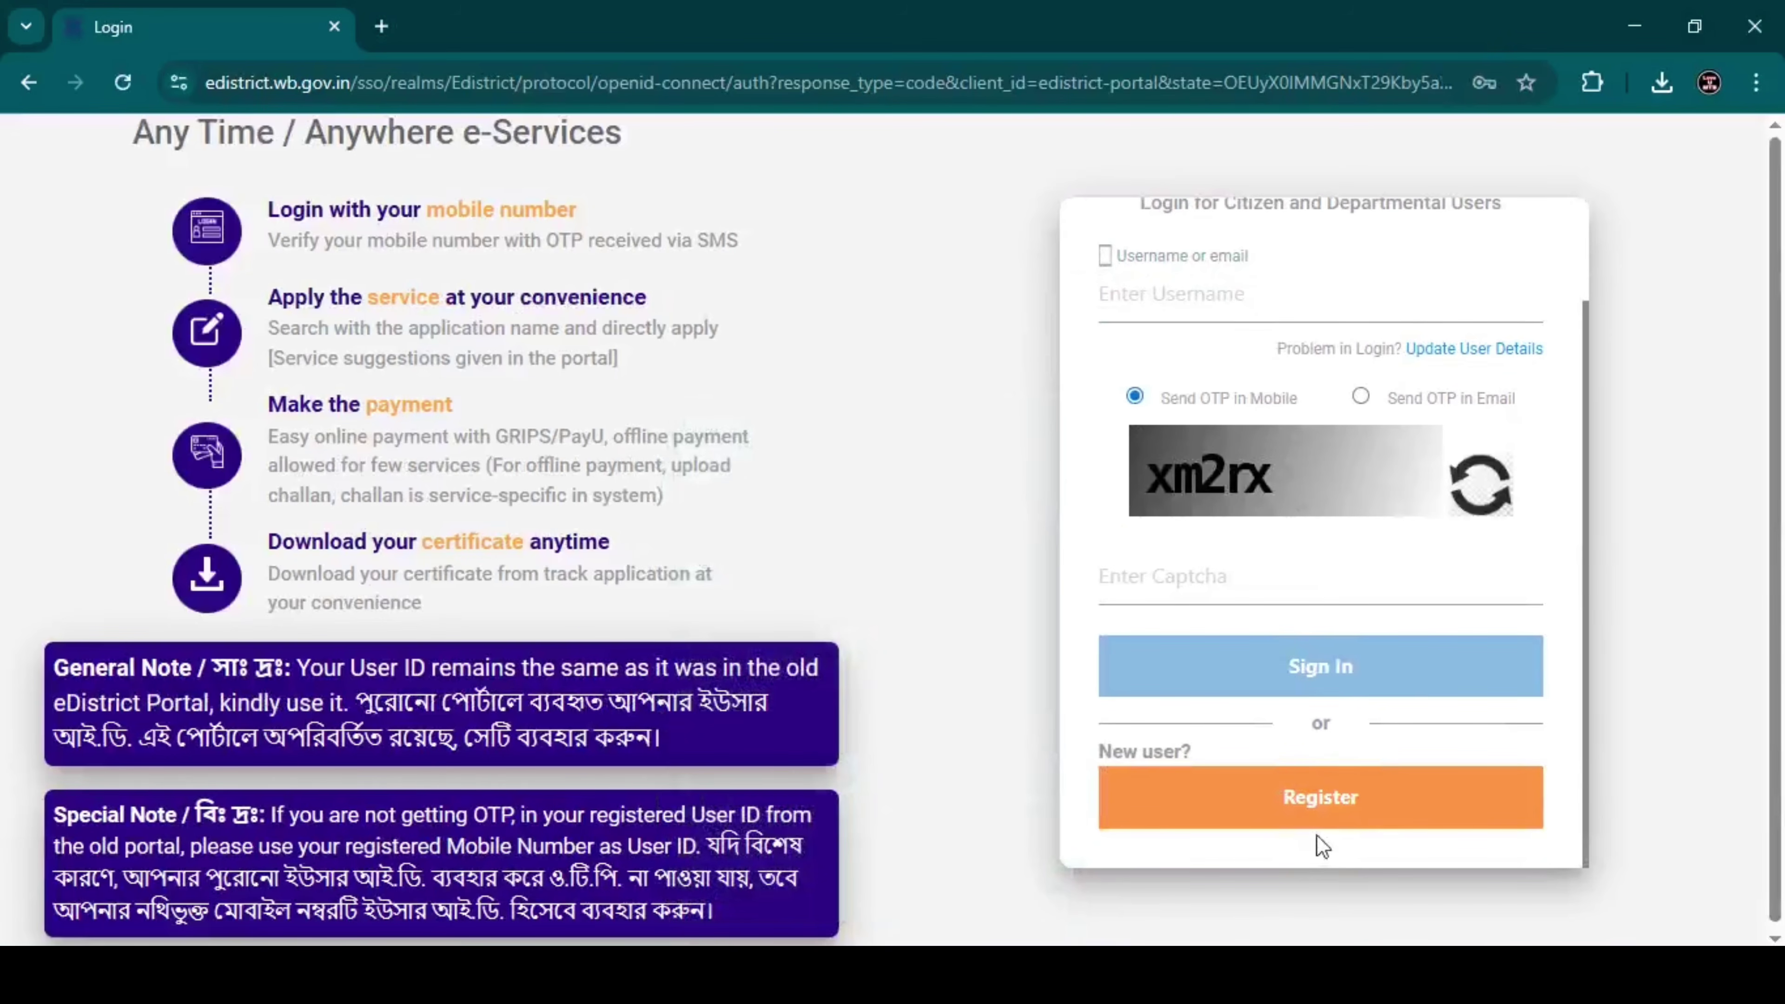
{"action": "left_click", "coordinate": [1332, 812]}
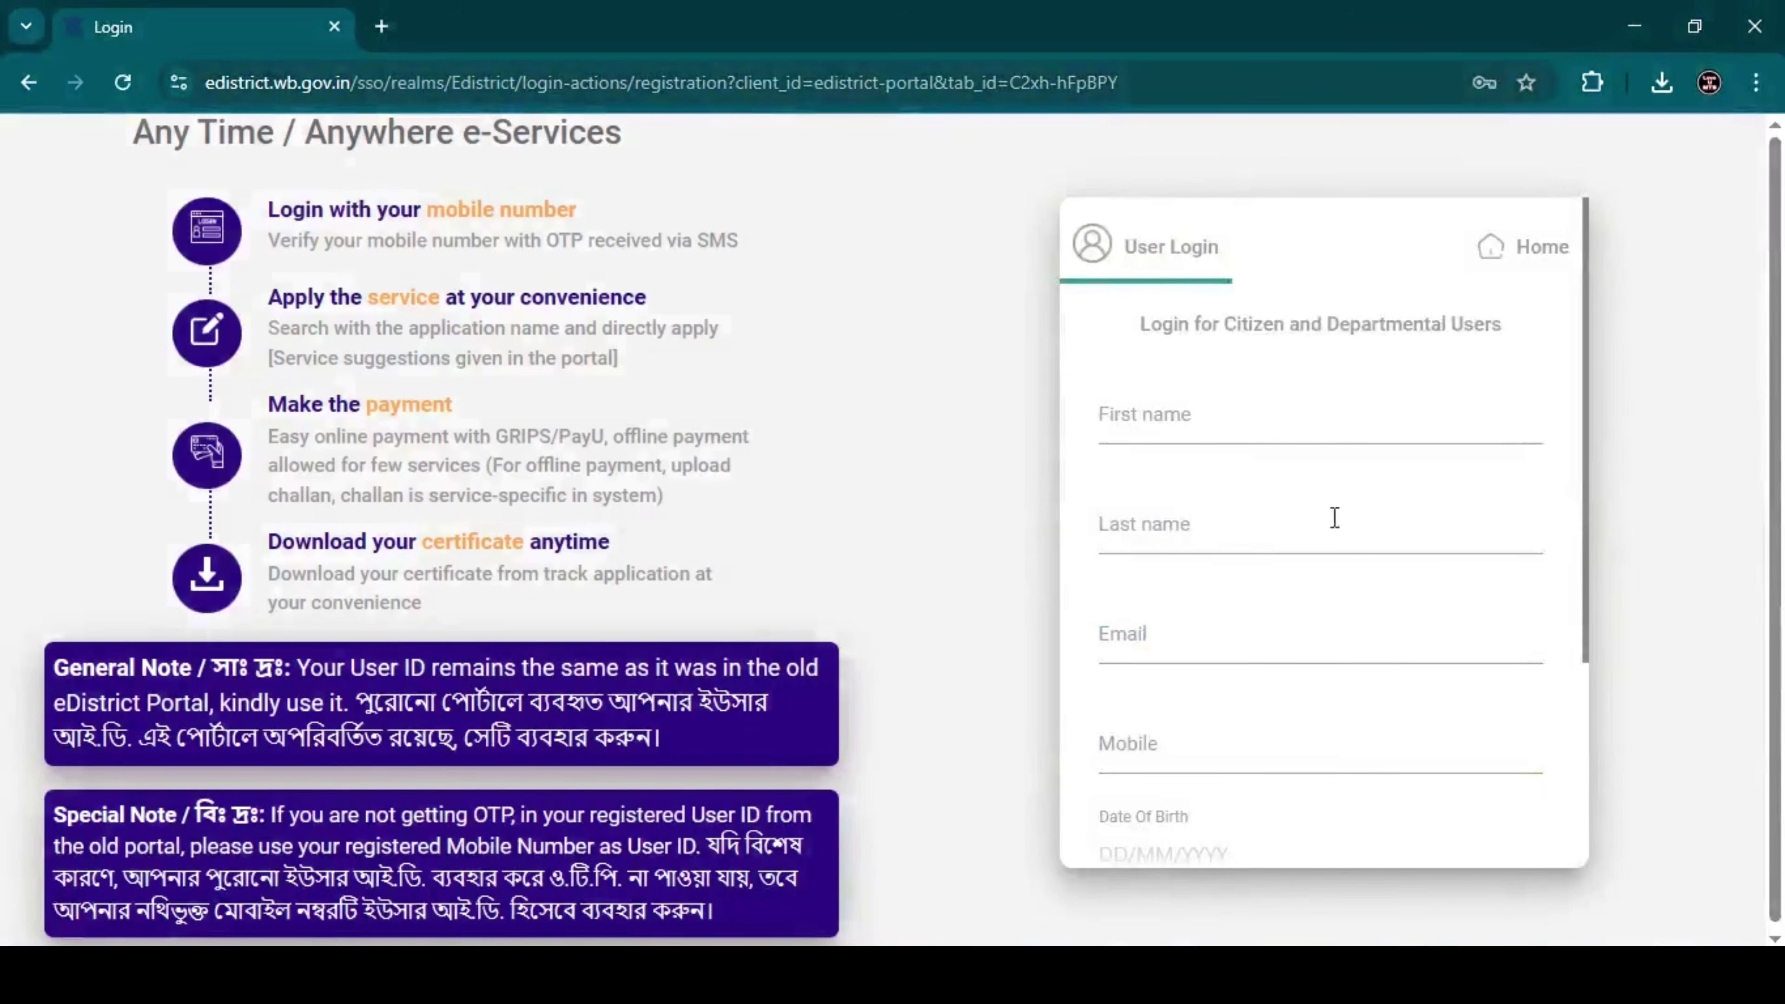
{"action": "scroll", "coordinate": [1307, 523], "scroll_direction": "down", "scroll_amount": 2}
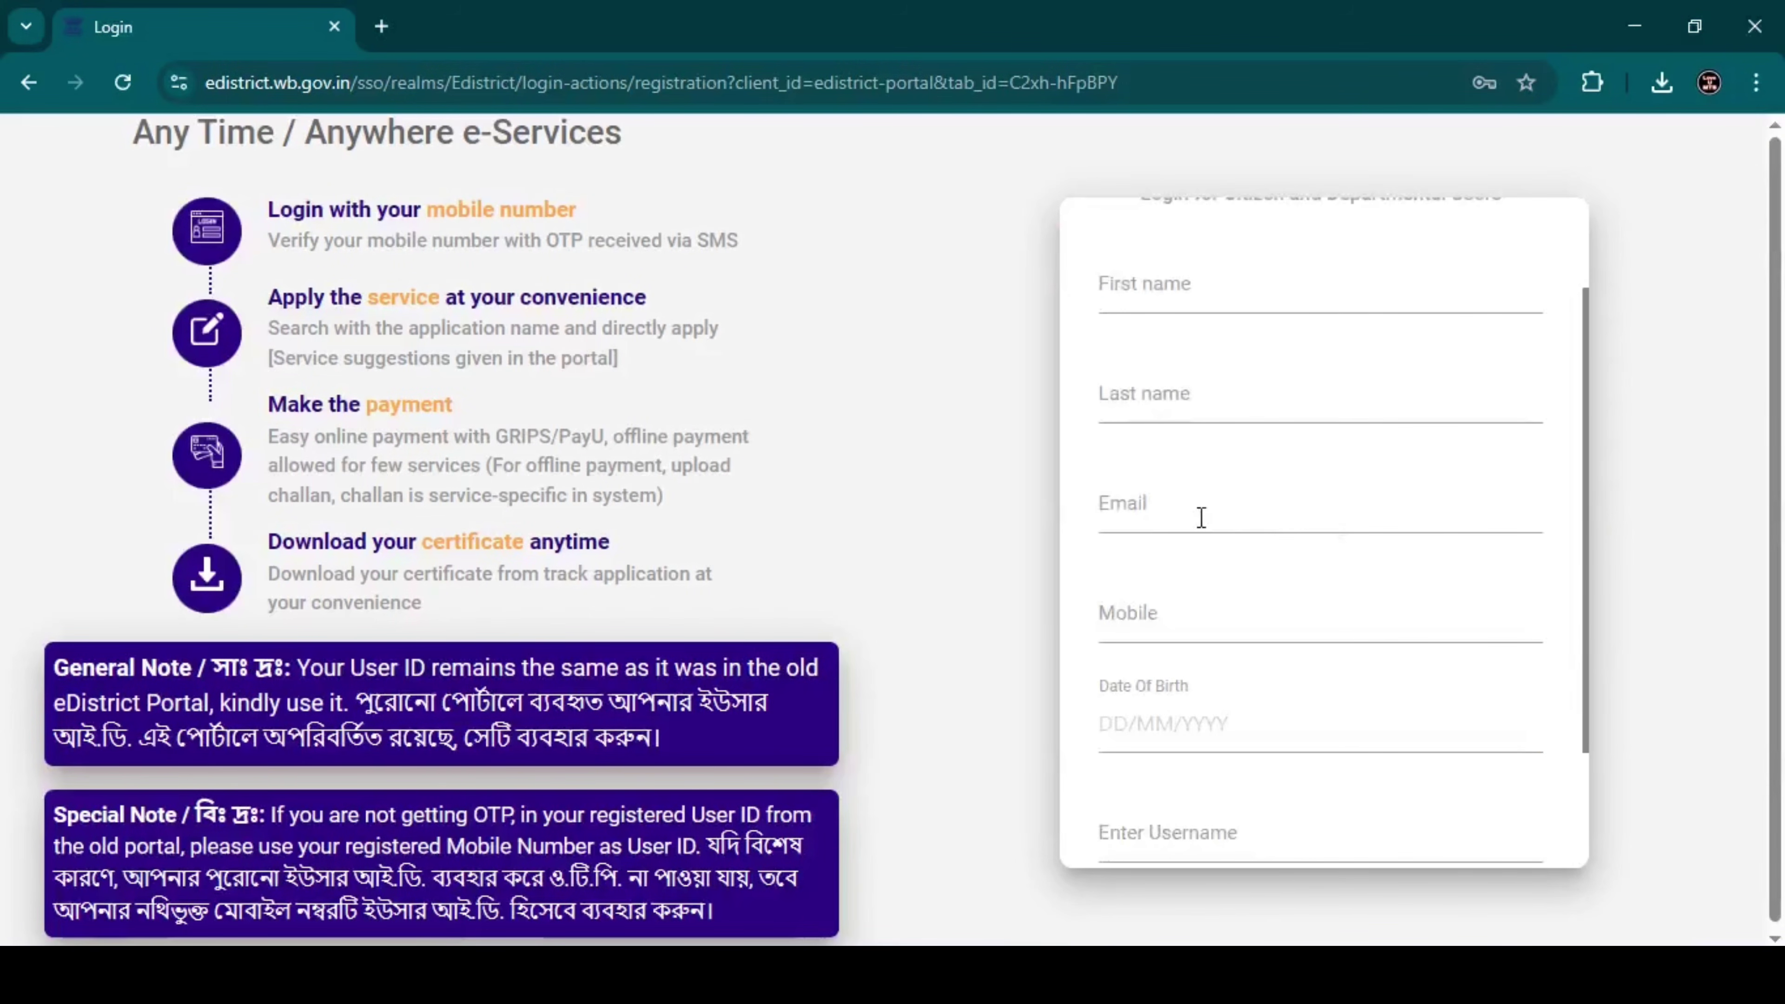
{"action": "scroll", "coordinate": [1202, 518], "scroll_direction": "down", "scroll_amount": 2}
{"action": "scroll", "coordinate": [1227, 558], "scroll_direction": "down", "scroll_amount": 1}
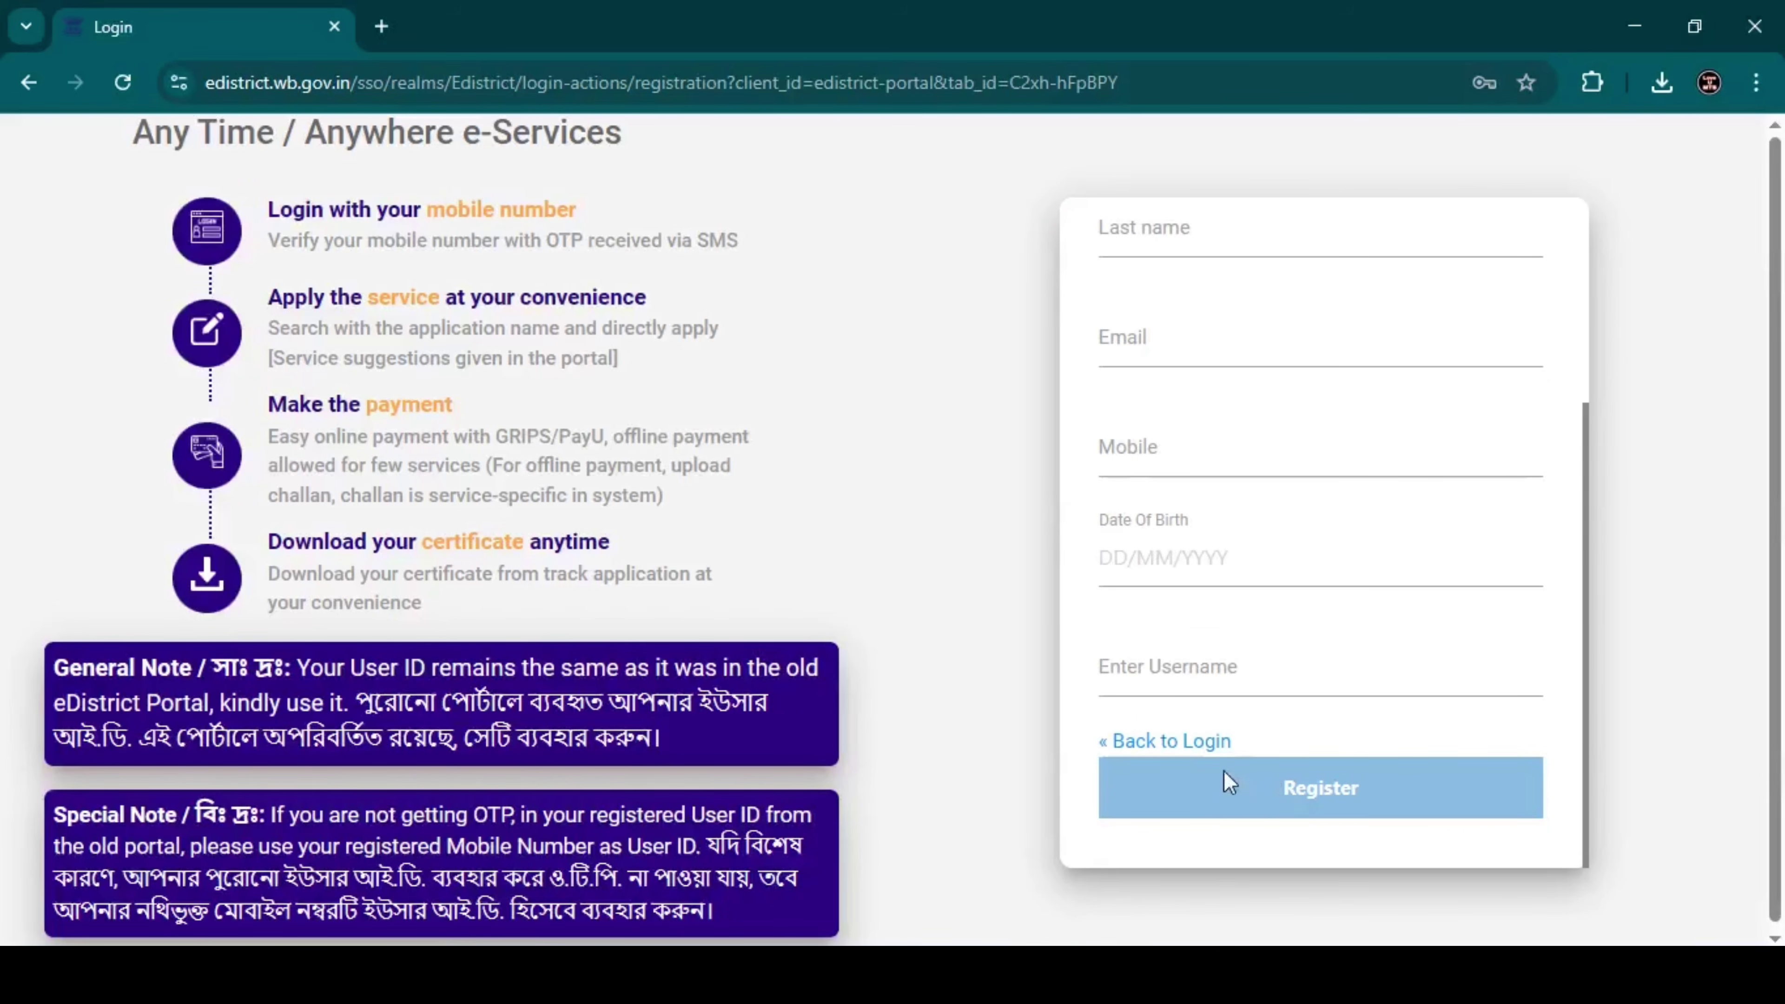
- Sign in with username and captcha, then submit the received one-time password
{"action": "left_click", "coordinate": [1200, 743]}
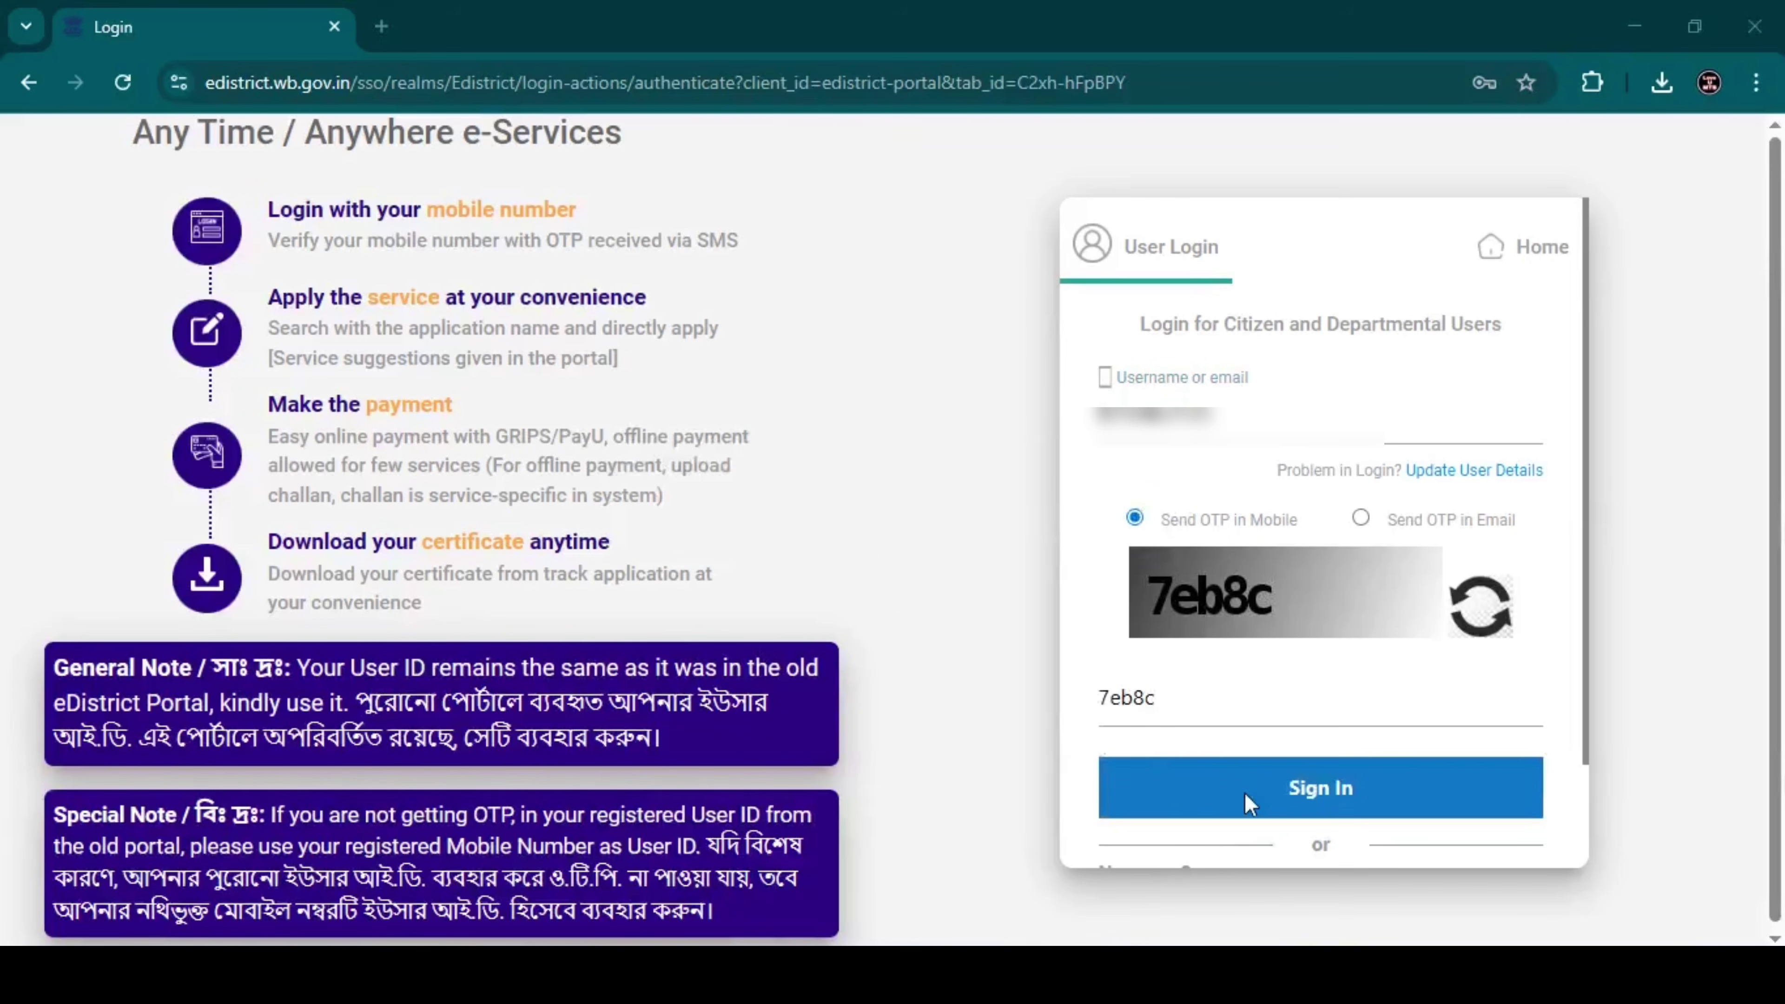
{"action": "left_click", "coordinate": [1249, 801]}
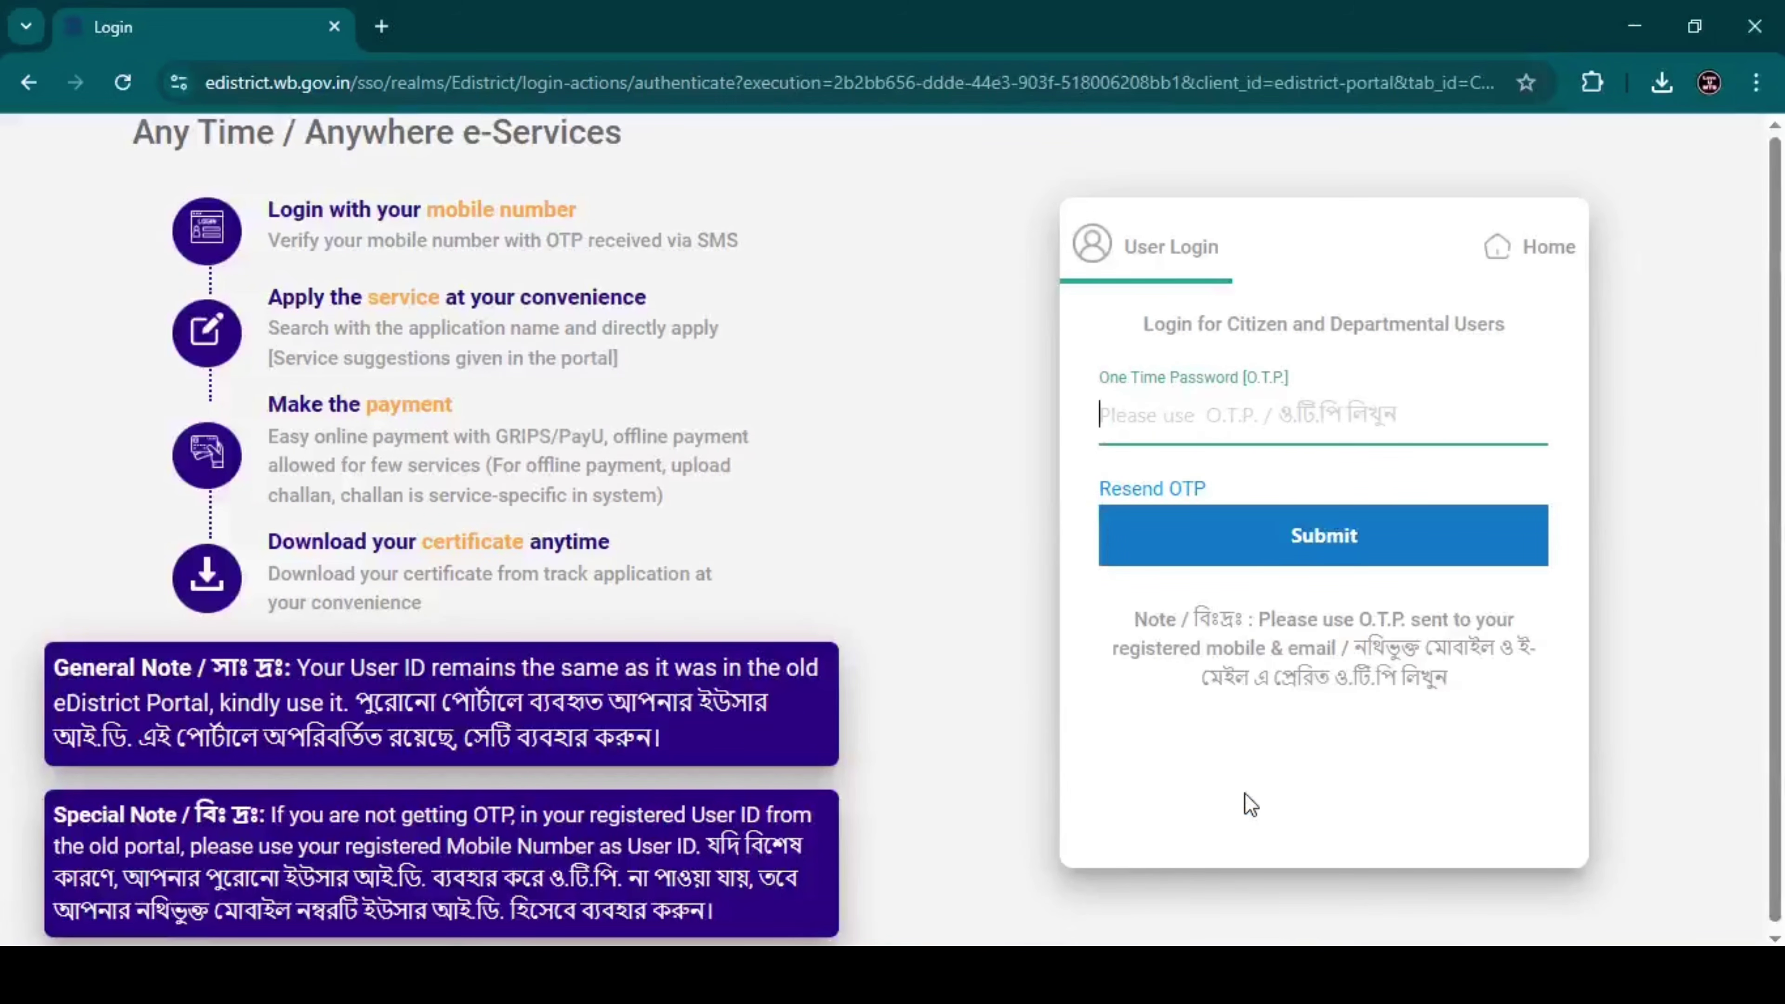
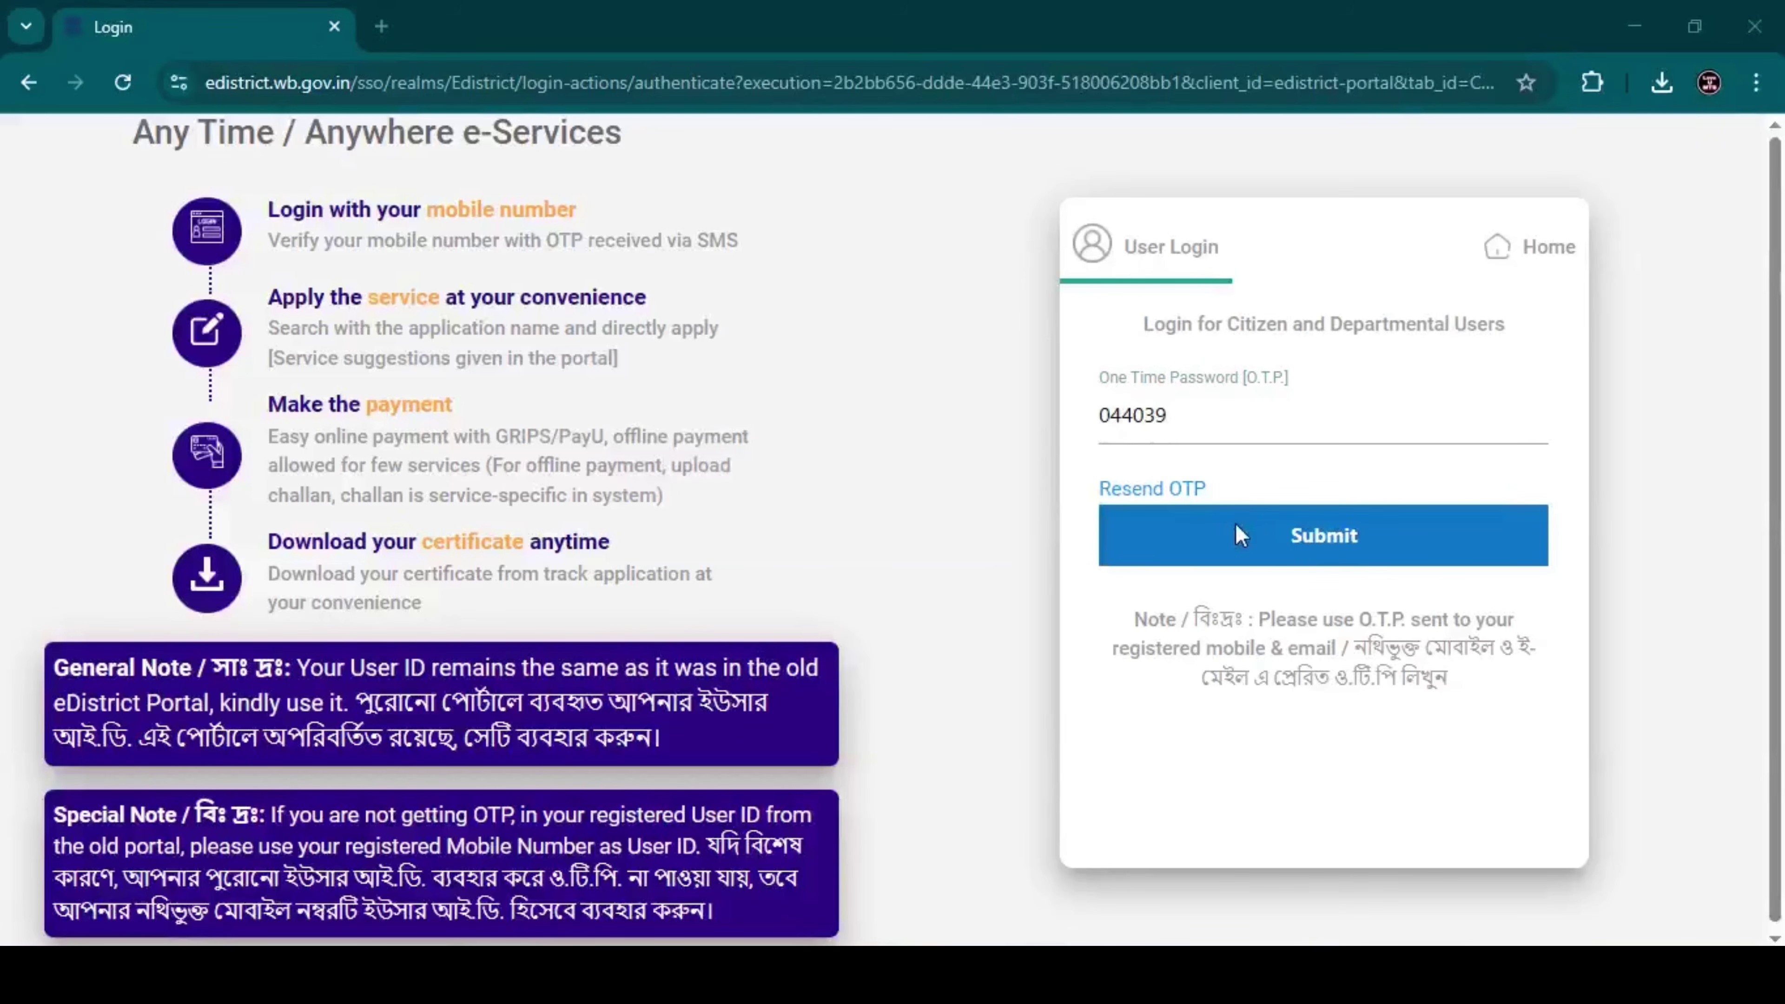
{"action": "left_click", "coordinate": [1235, 531]}
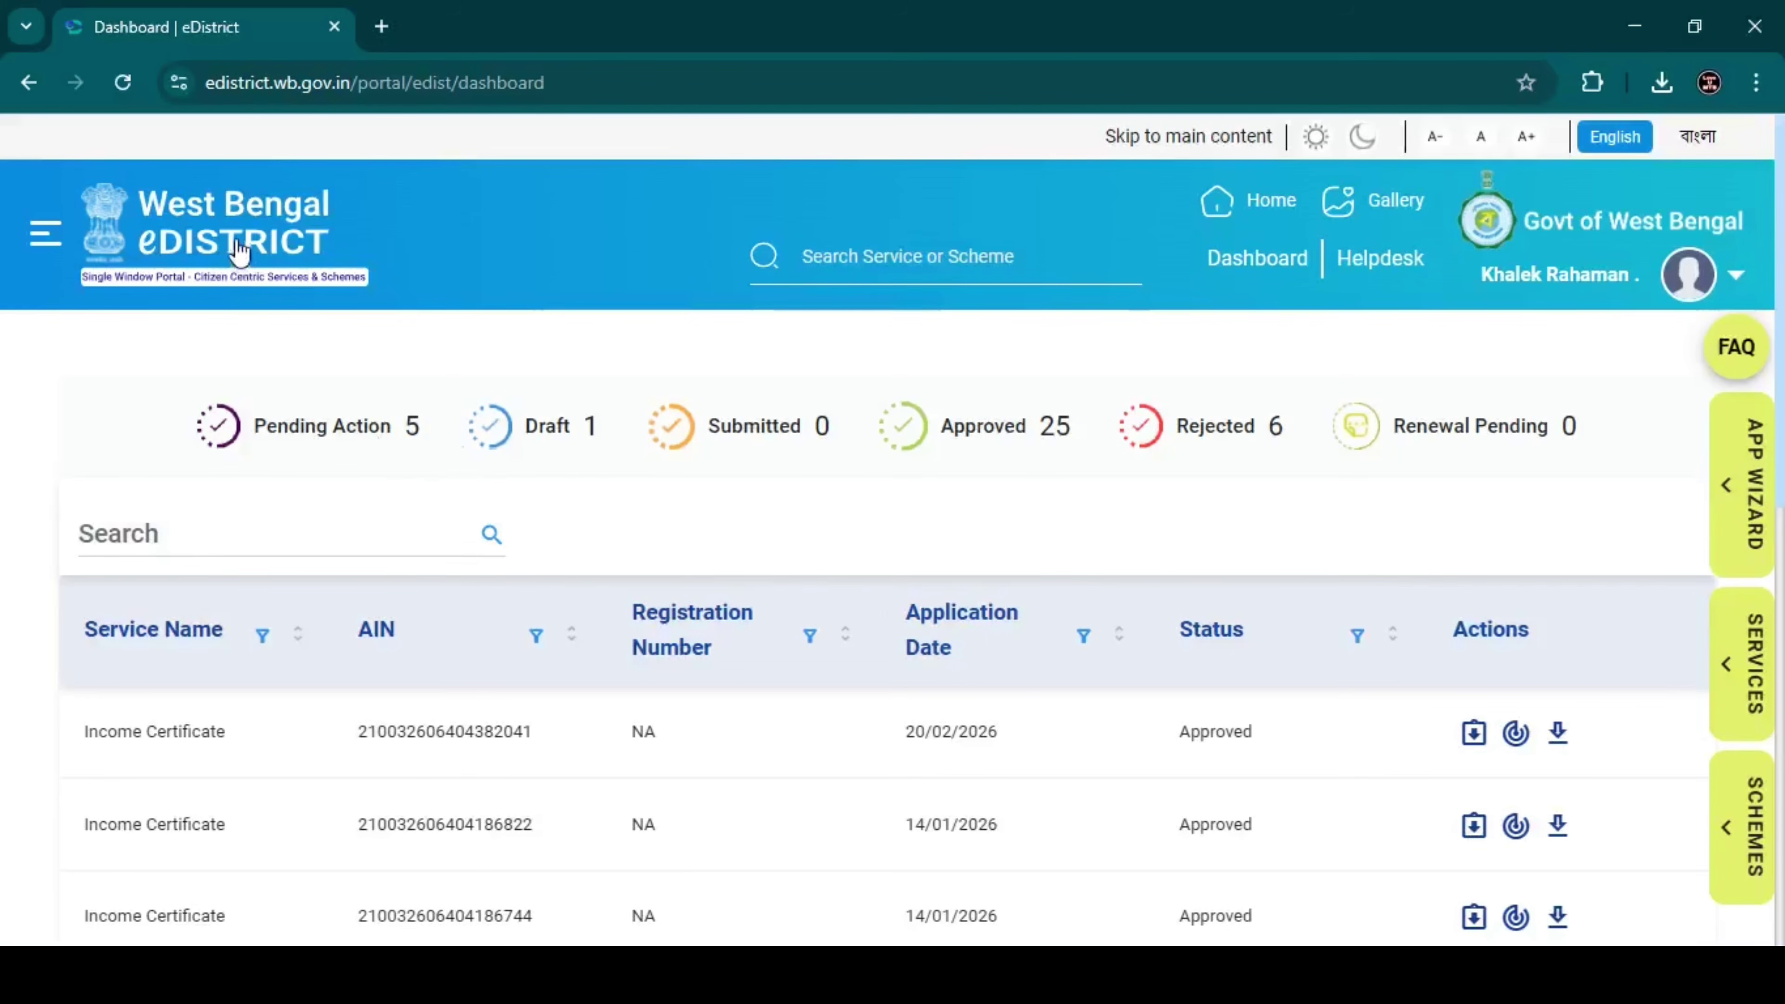
- Pick Local Residence (Domicile) Certificate from the Certificates services and accept its terms
{"action": "left_click", "coordinate": [44, 253]}
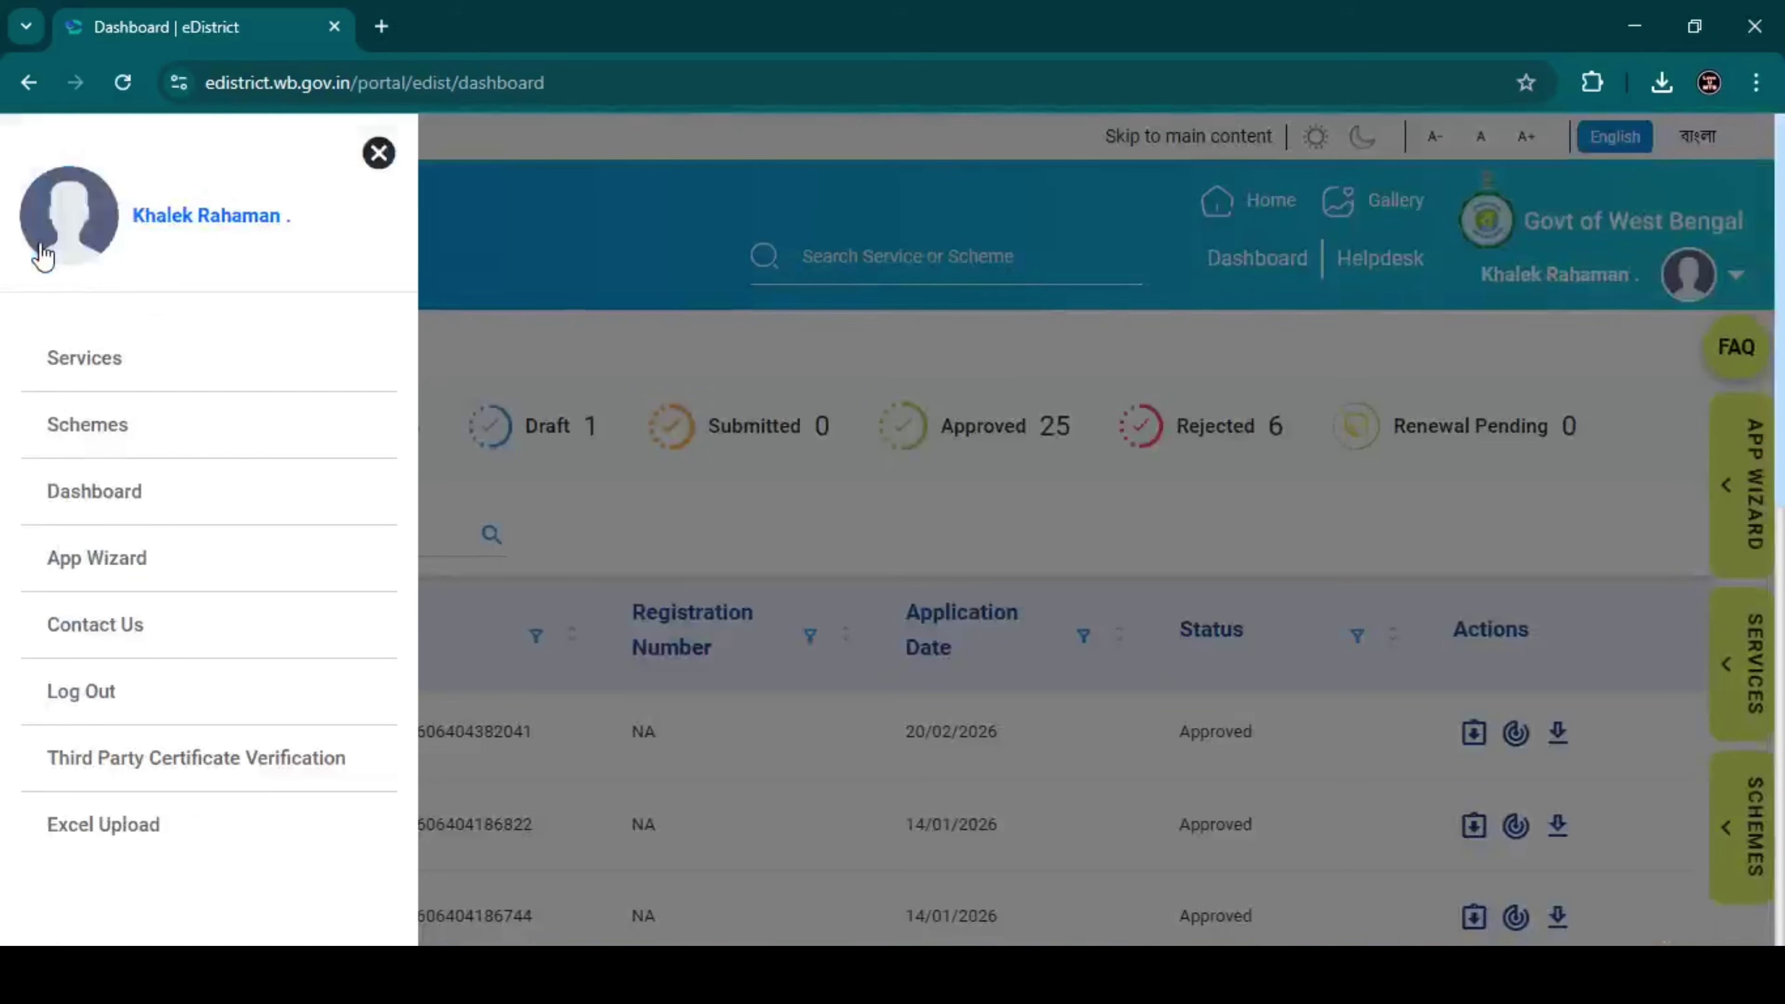
{"action": "left_click", "coordinate": [106, 357]}
{"action": "left_click", "coordinate": [239, 461]}
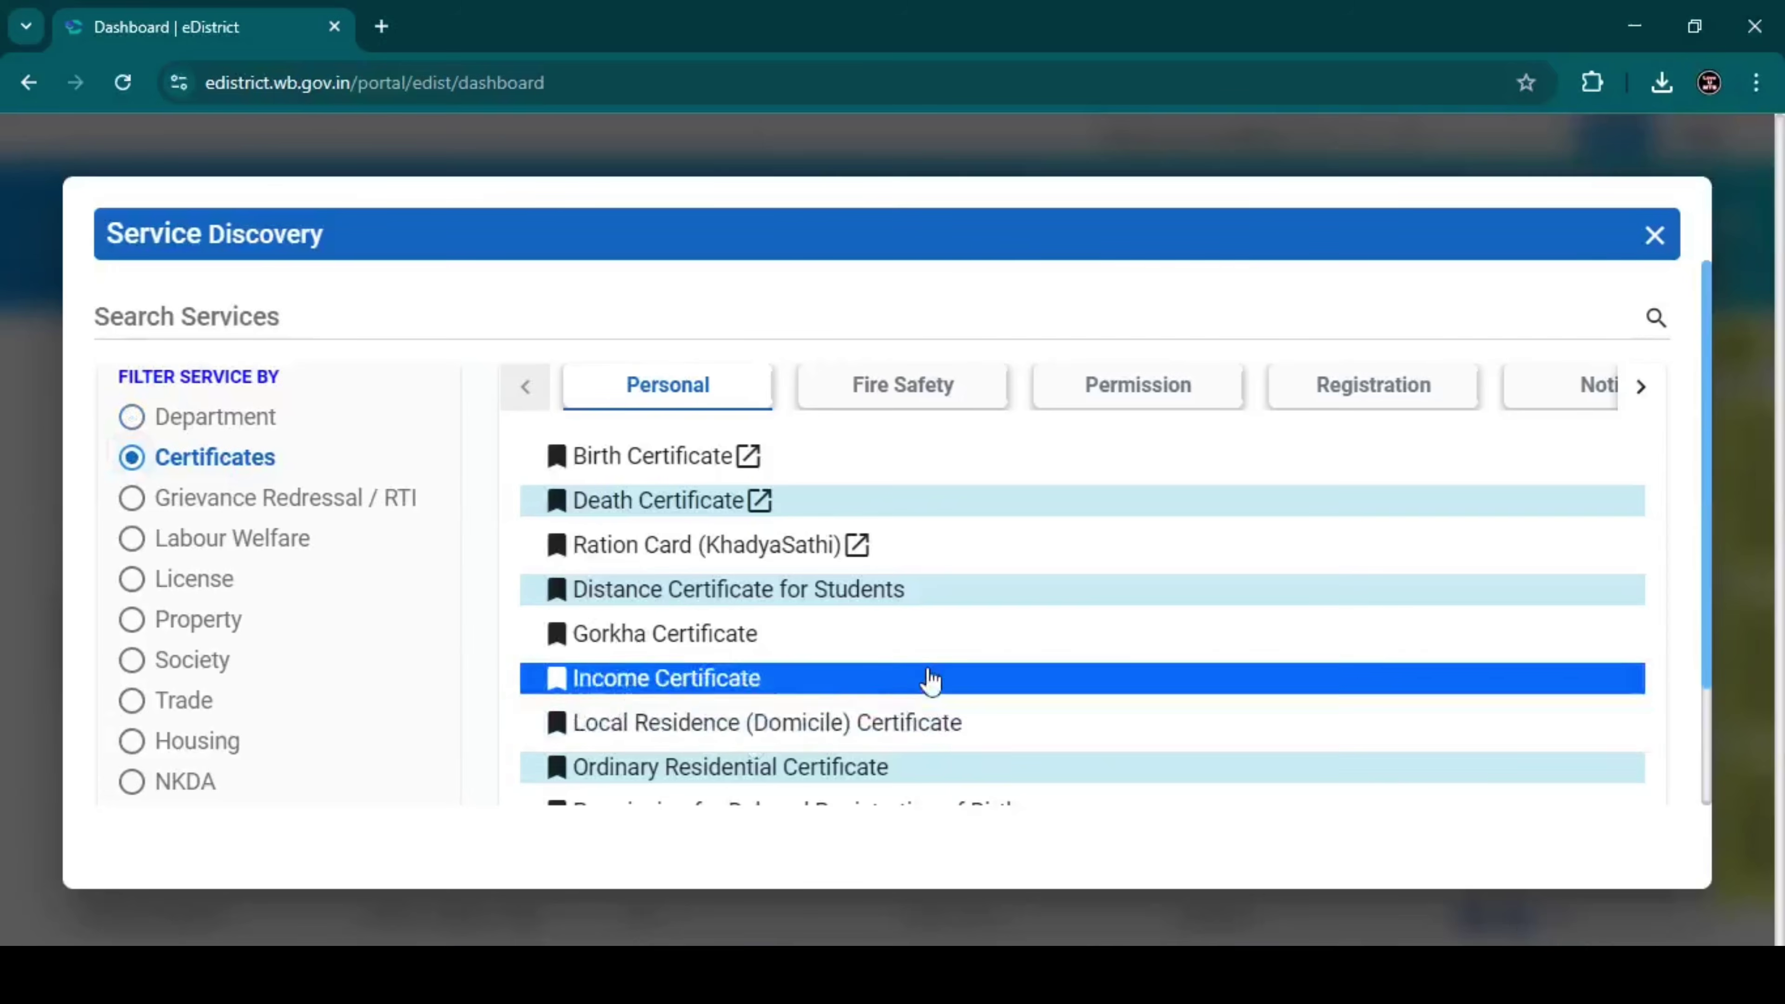
{"action": "scroll", "coordinate": [858, 650], "scroll_direction": "down", "scroll_amount": 2}
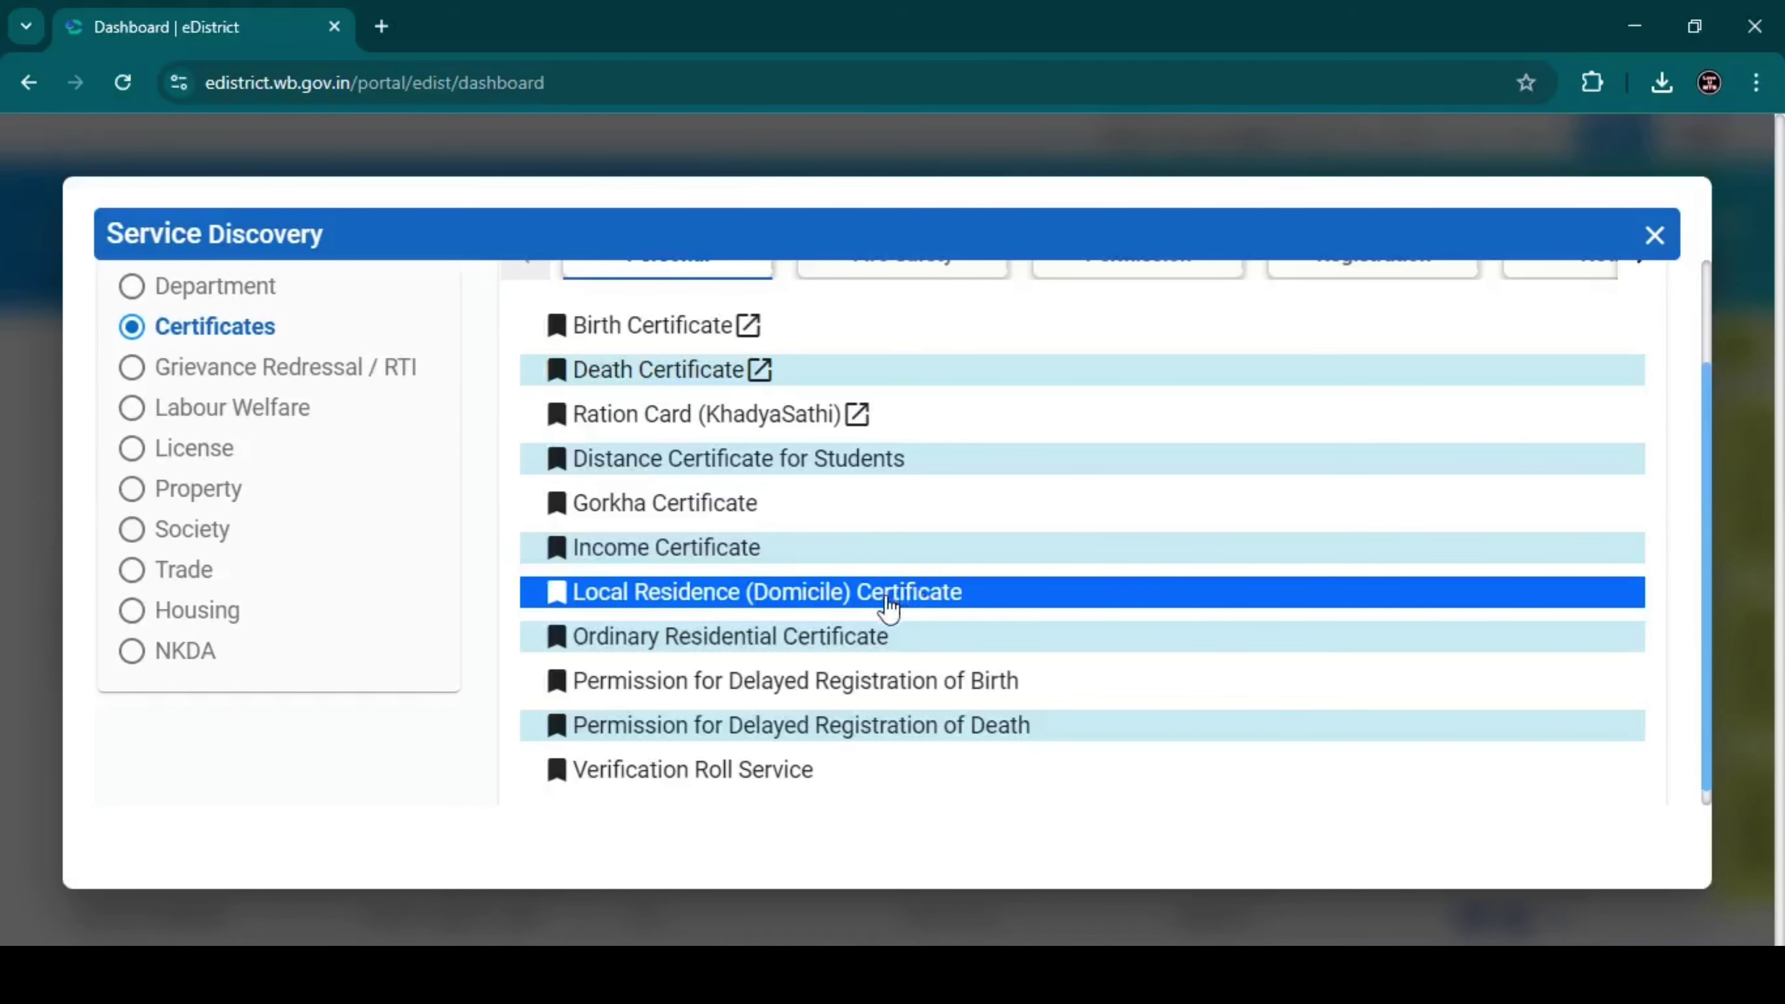
{"action": "left_click", "coordinate": [920, 606]}
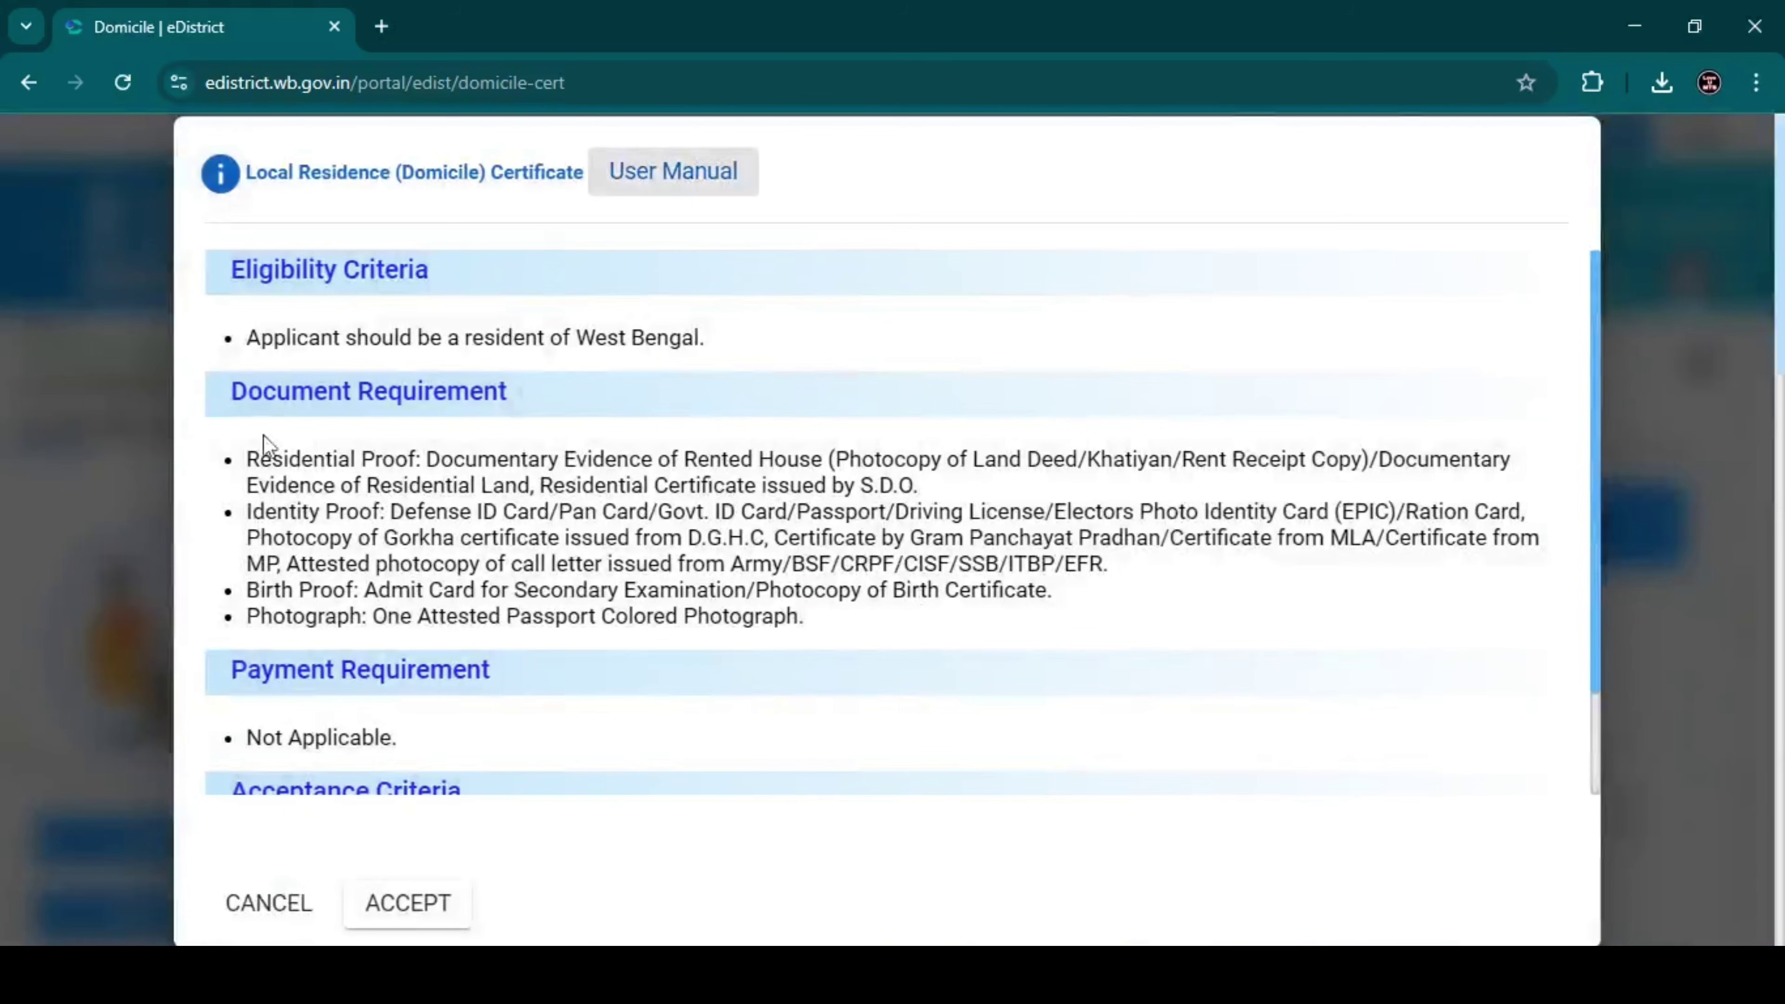
{"action": "scroll", "coordinate": [482, 499], "scroll_direction": "down", "scroll_amount": 2}
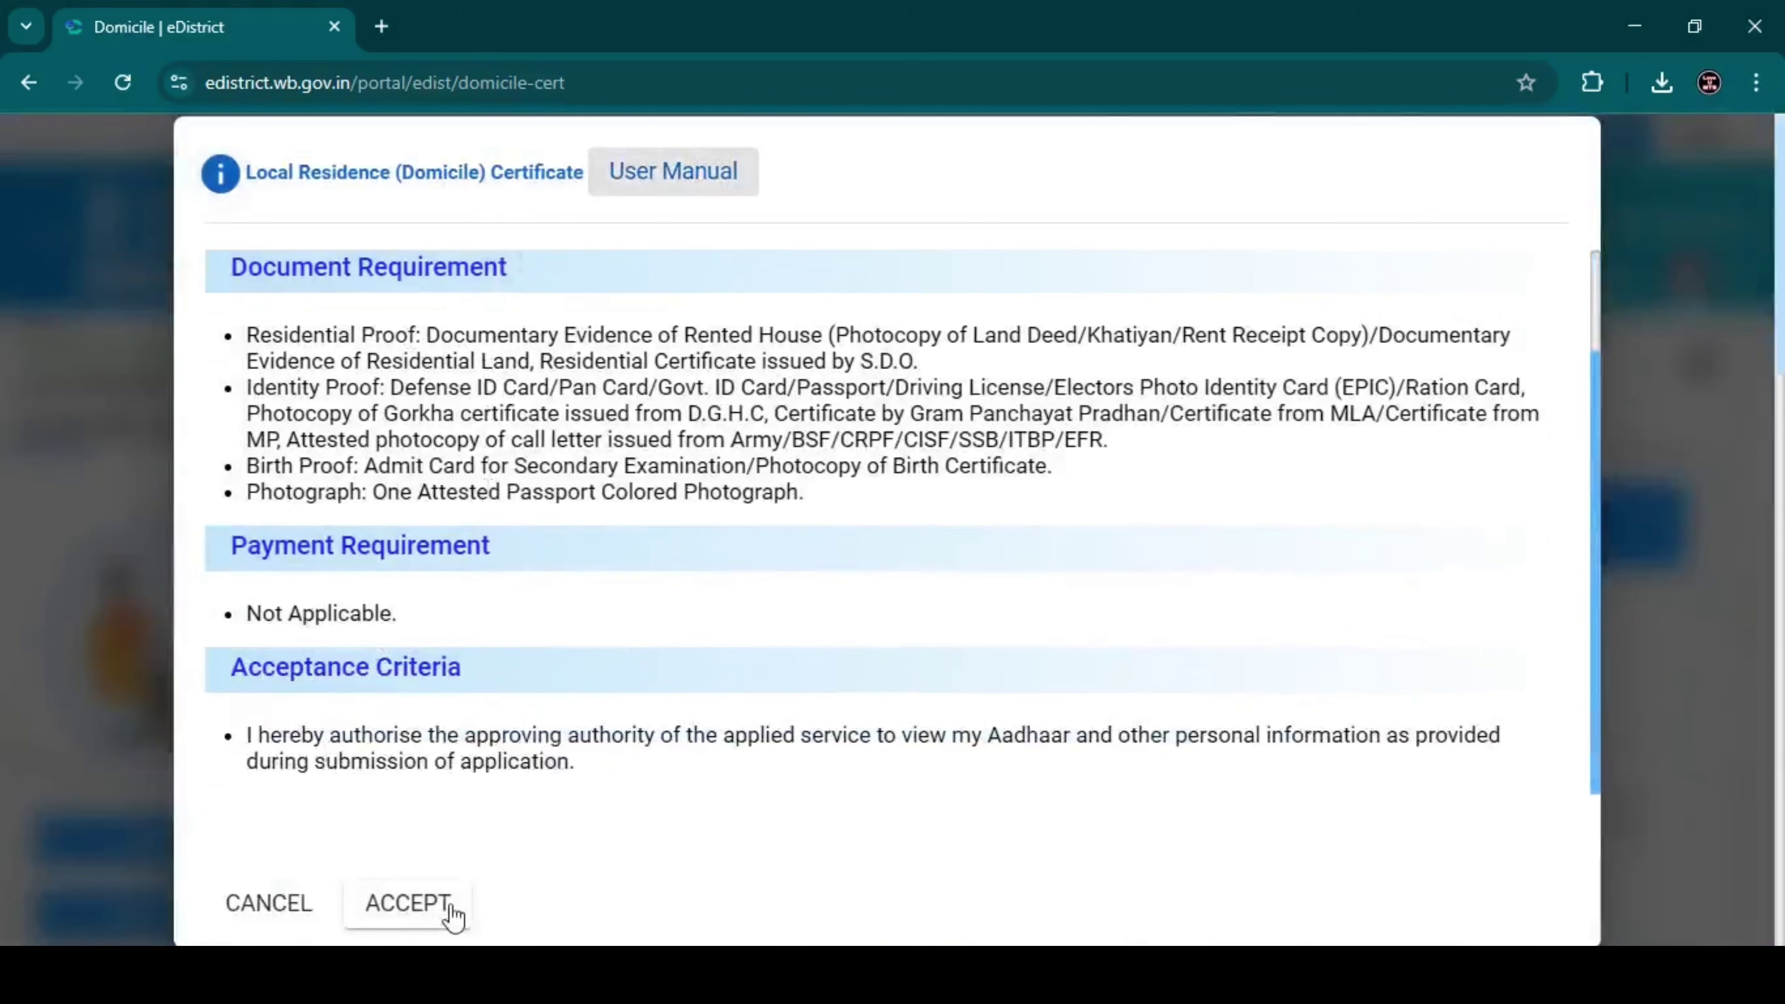
{"action": "left_click", "coordinate": [408, 903]}
{"action": "scroll", "coordinate": [702, 531], "scroll_direction": "down", "scroll_amount": 2}
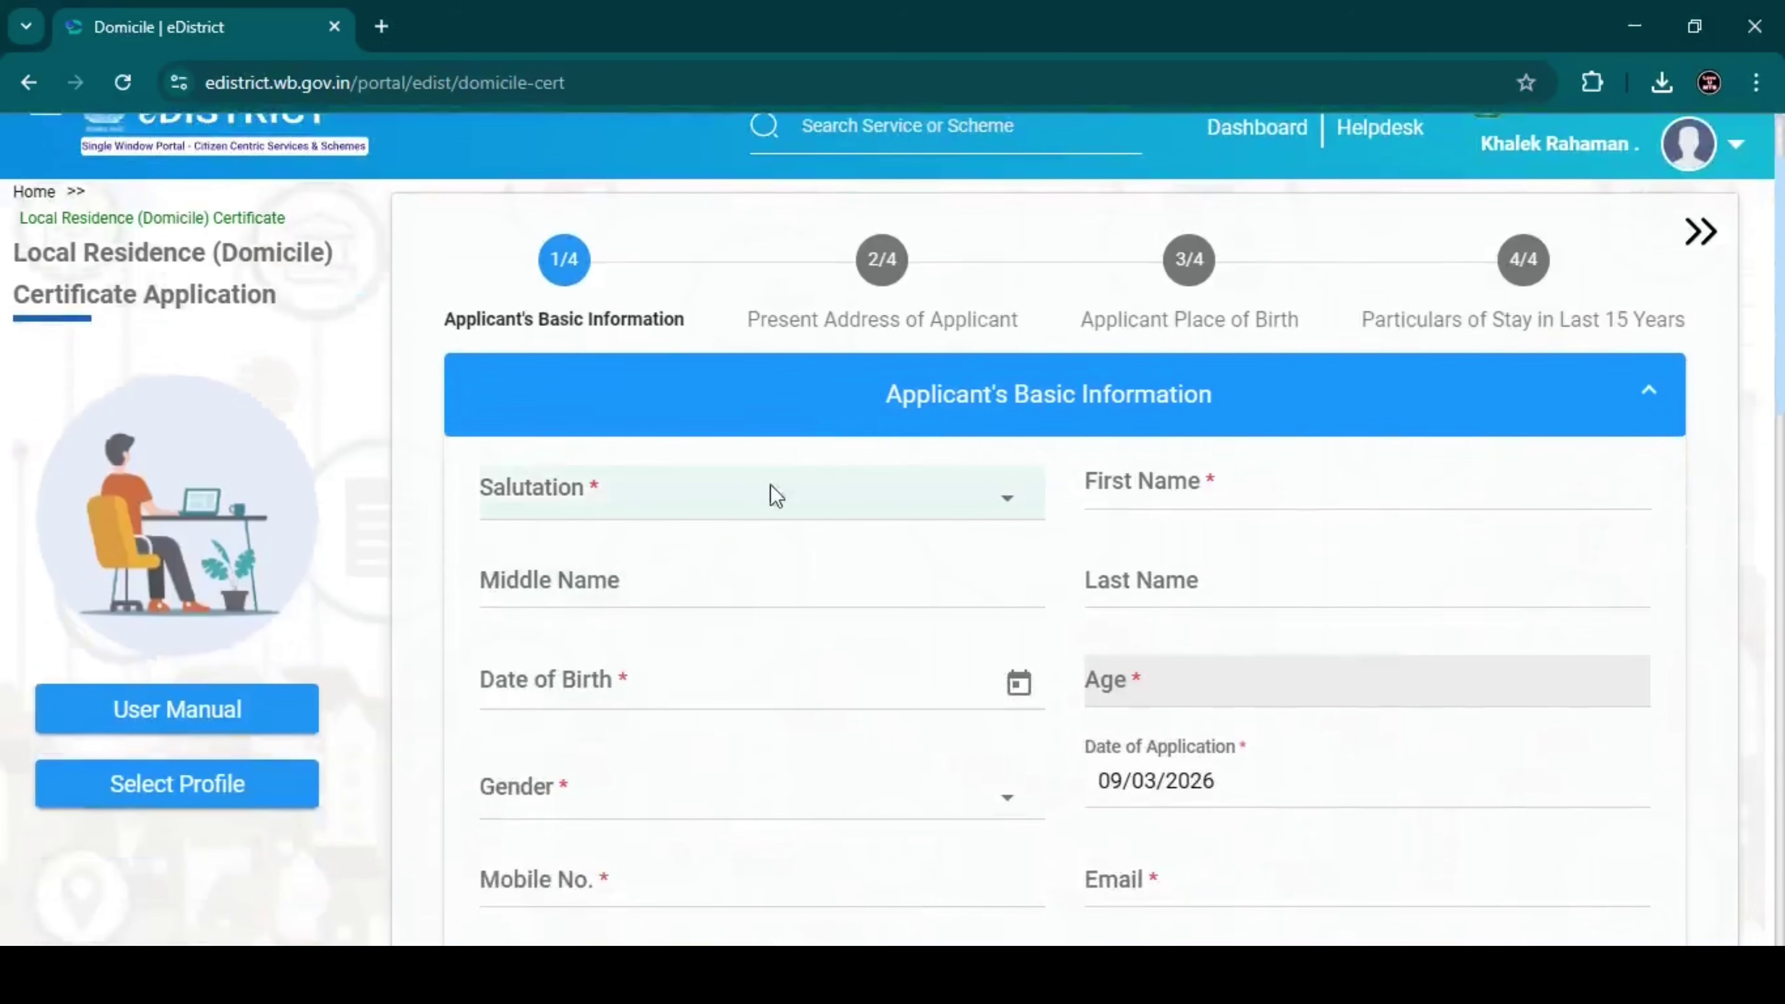
{"action": "left_click", "coordinate": [725, 501]}
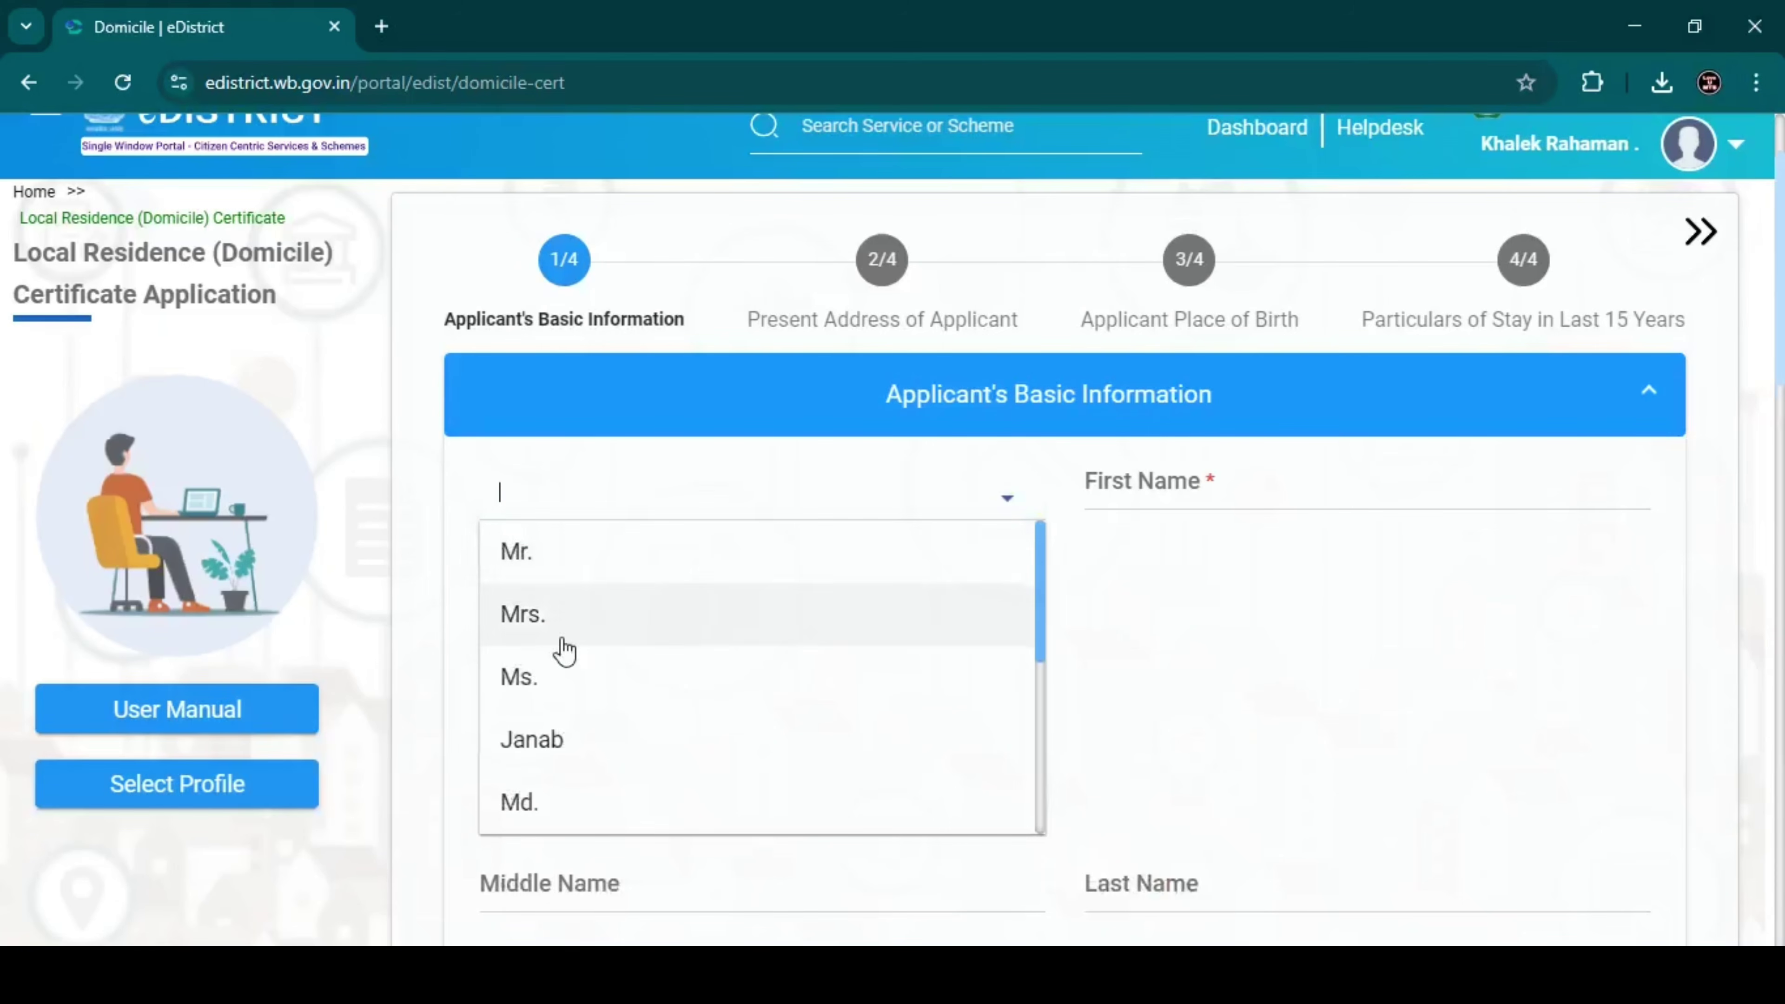
{"action": "left_click", "coordinate": [552, 559]}
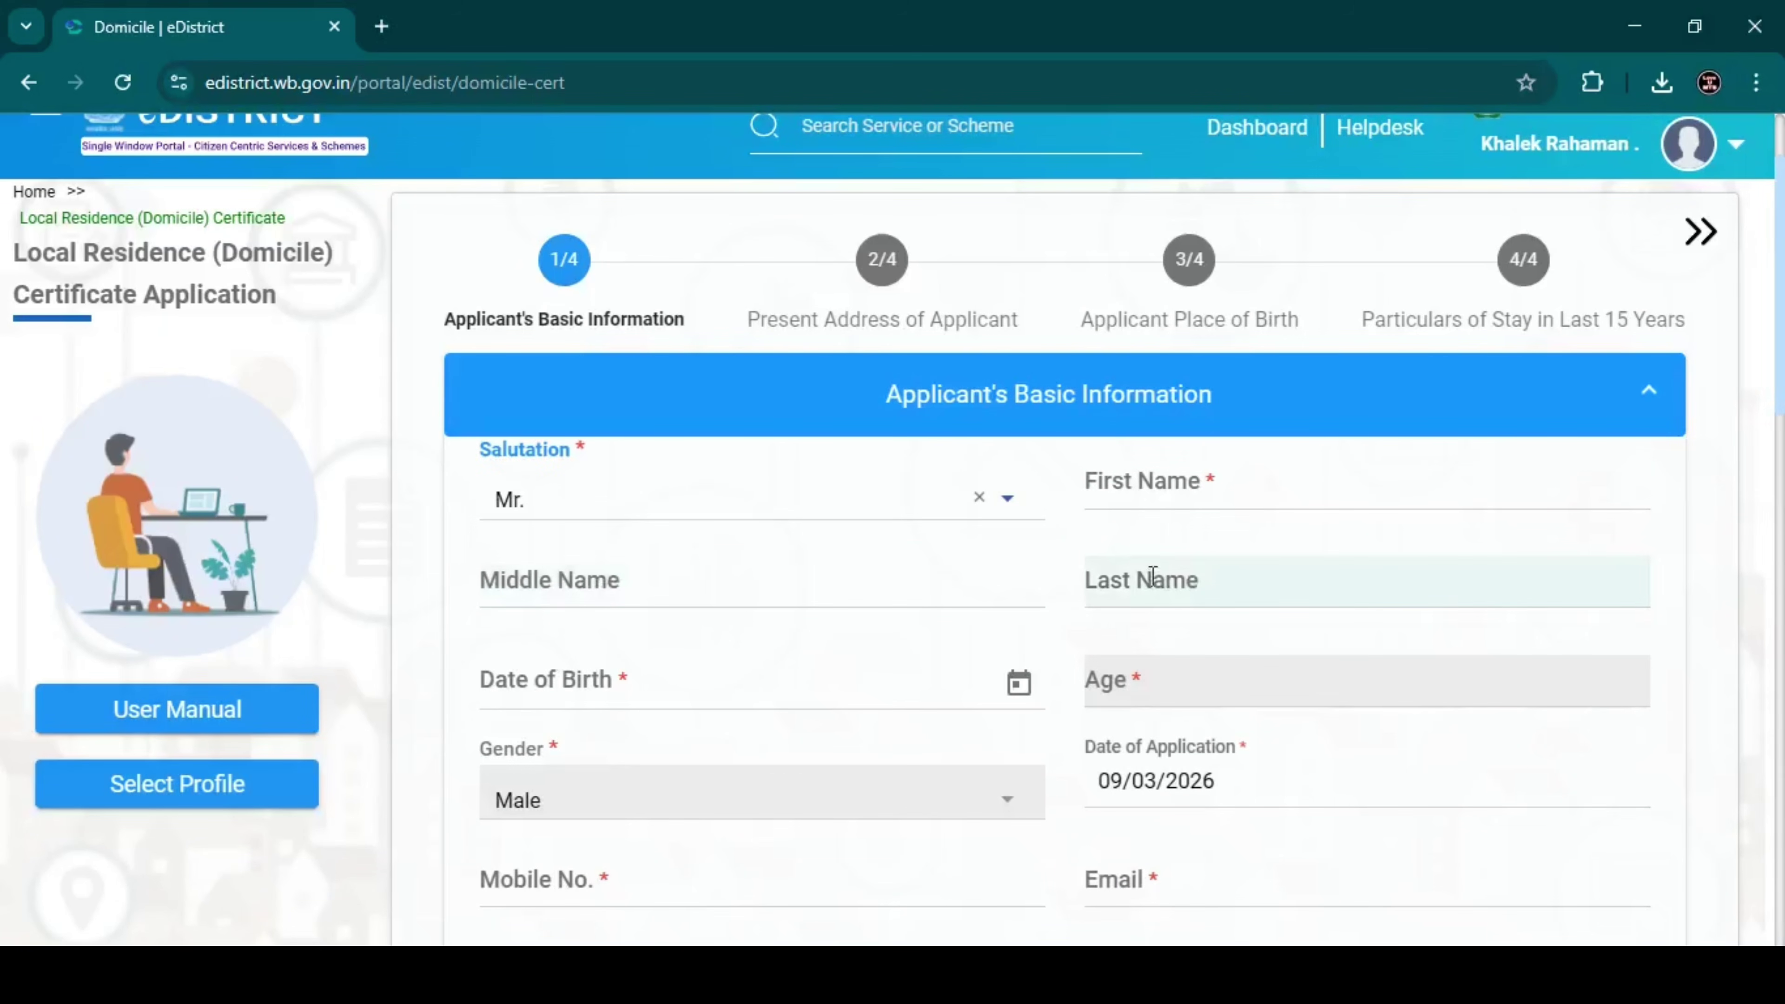
{"action": "scroll", "coordinate": [1155, 579], "scroll_direction": "down", "scroll_amount": 3}
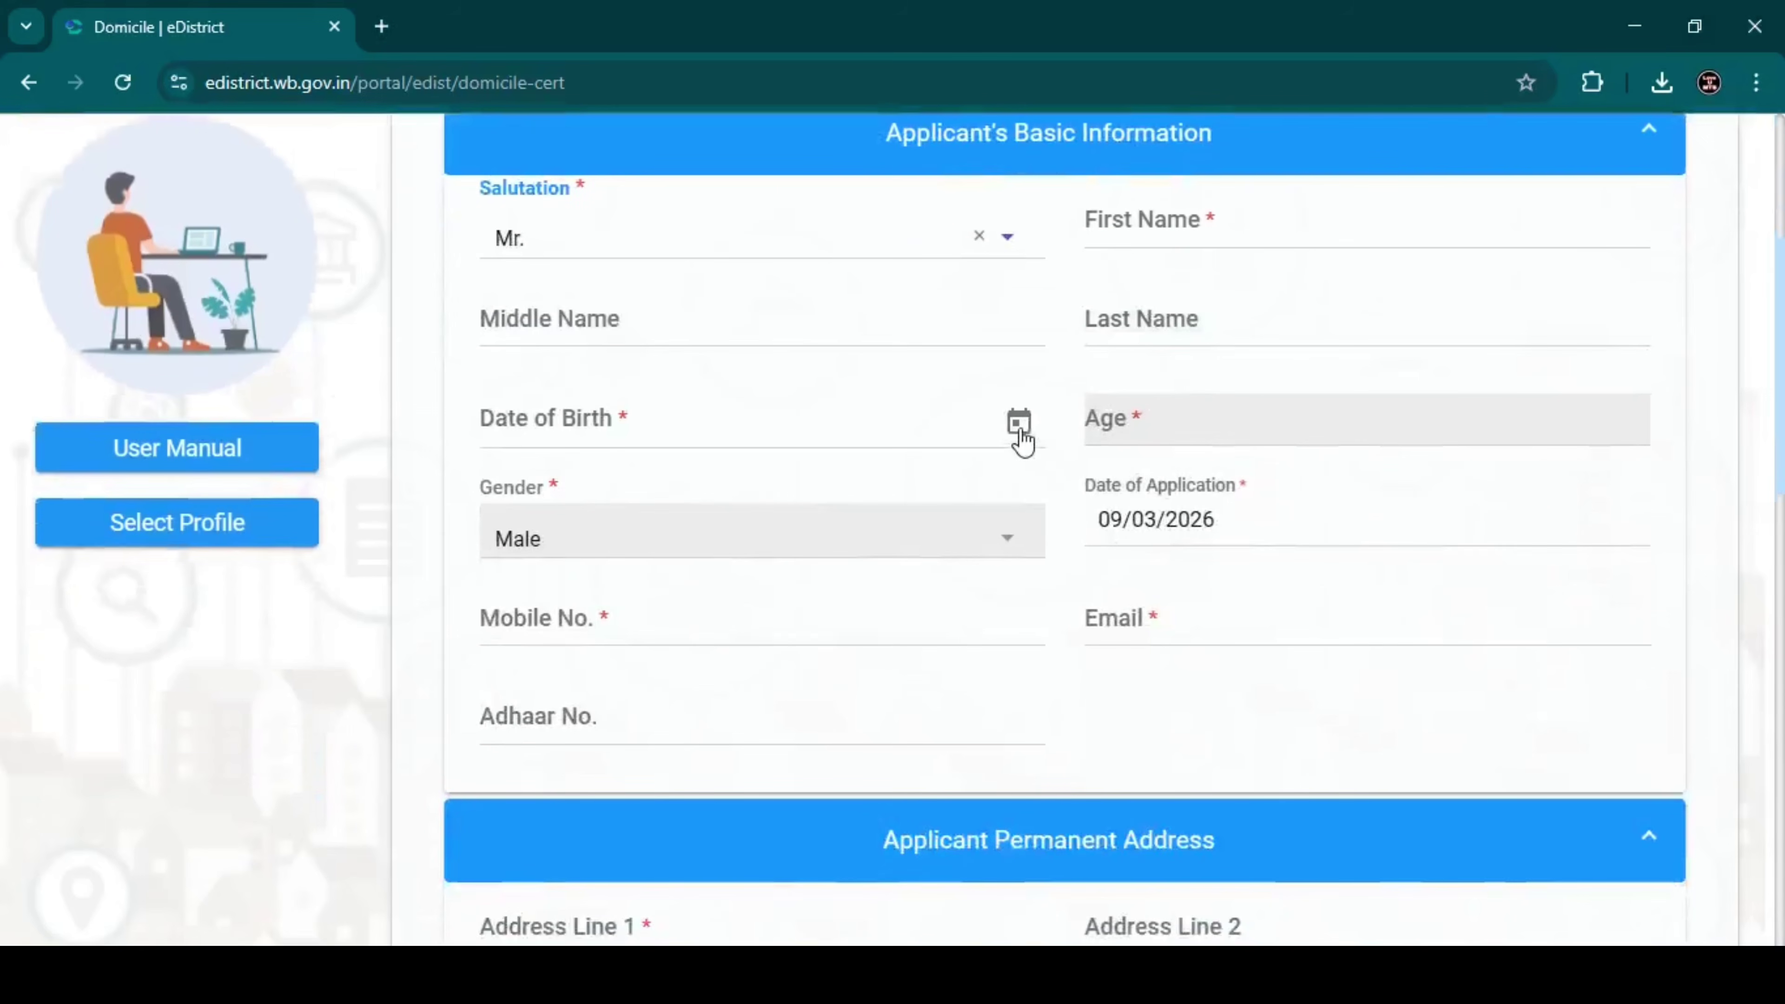
{"action": "left_click", "coordinate": [1019, 423]}
{"action": "left_click", "coordinate": [604, 505]}
{"action": "left_click", "coordinate": [625, 585]}
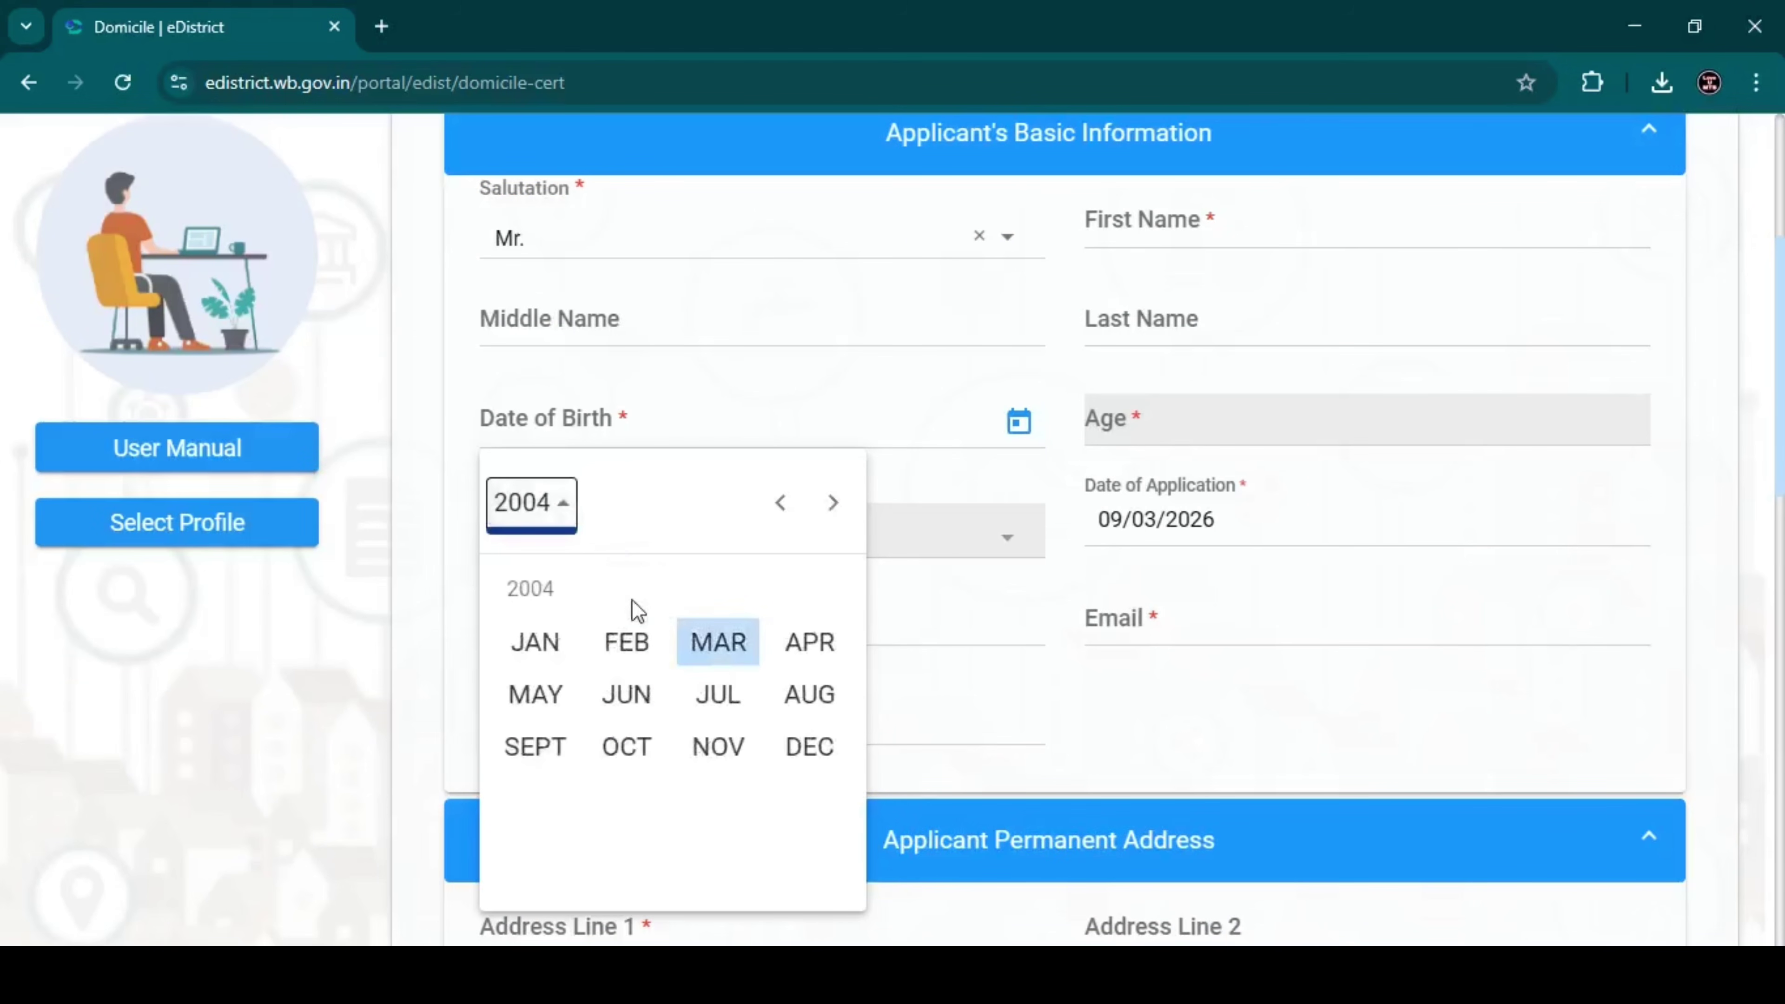
{"action": "left_click", "coordinate": [636, 650]}
{"action": "left_click", "coordinate": [618, 726]}
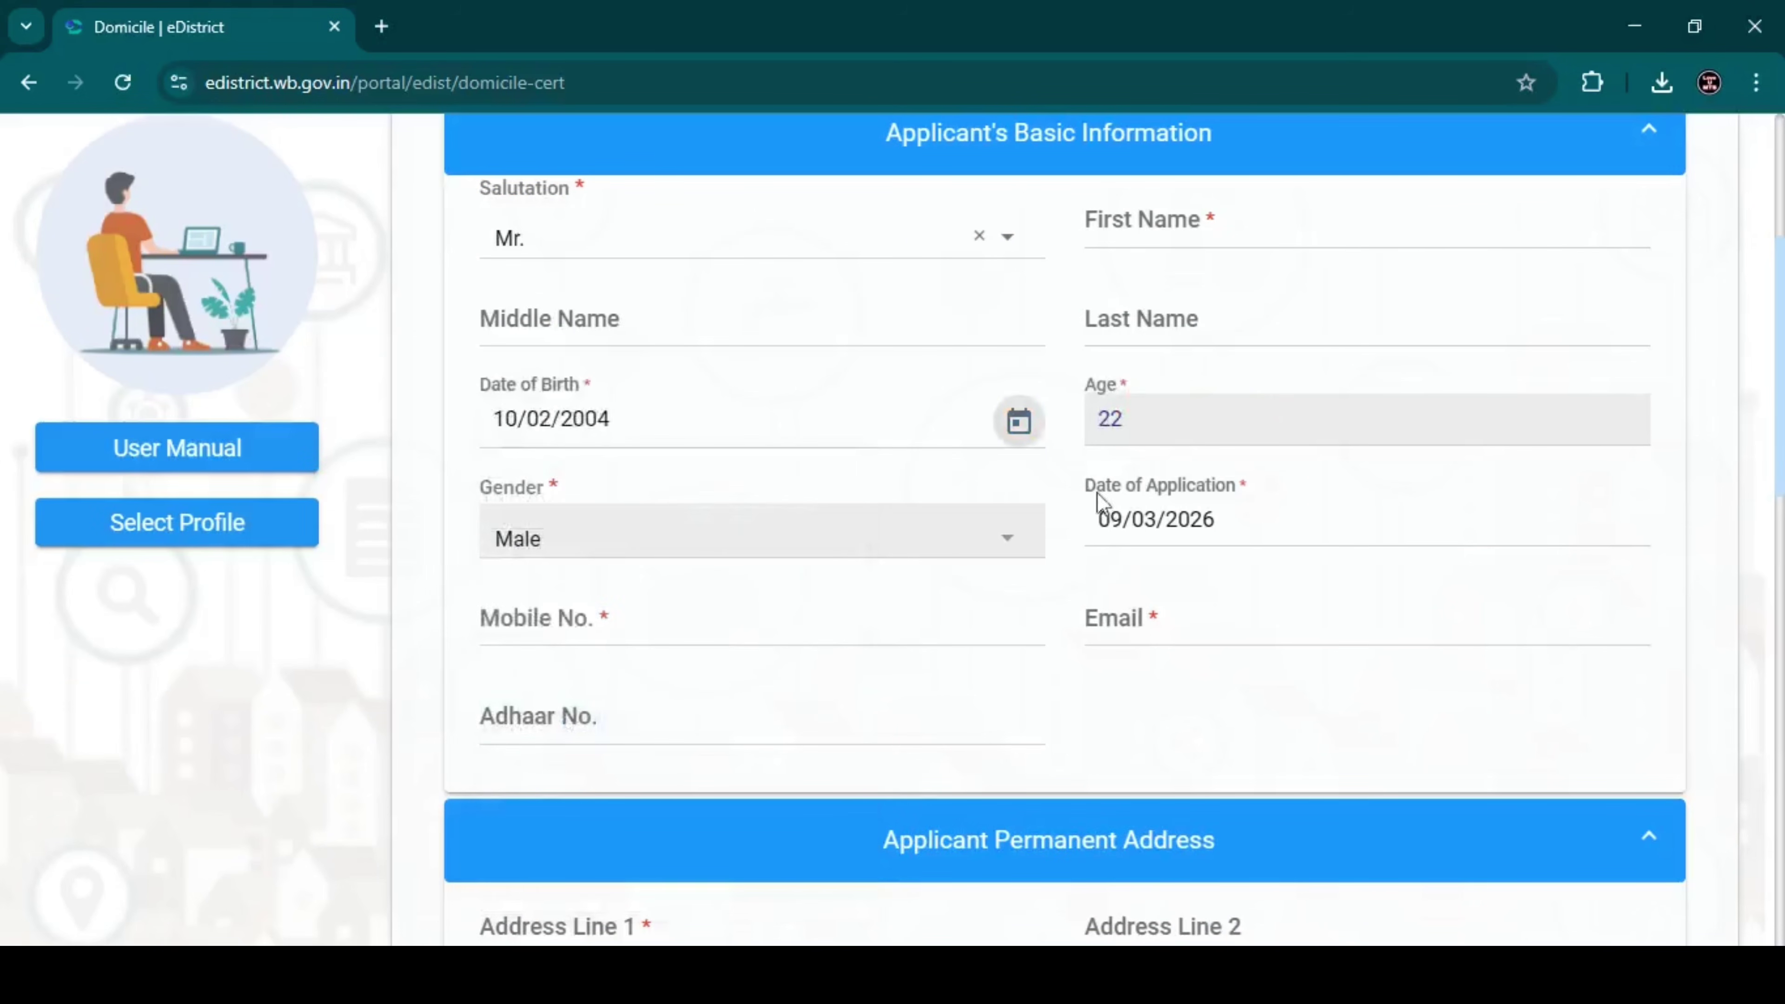
- Verify the applicant's mobile number with its one-time code, then collapse Basic Information
{"action": "left_click", "coordinate": [603, 625]}
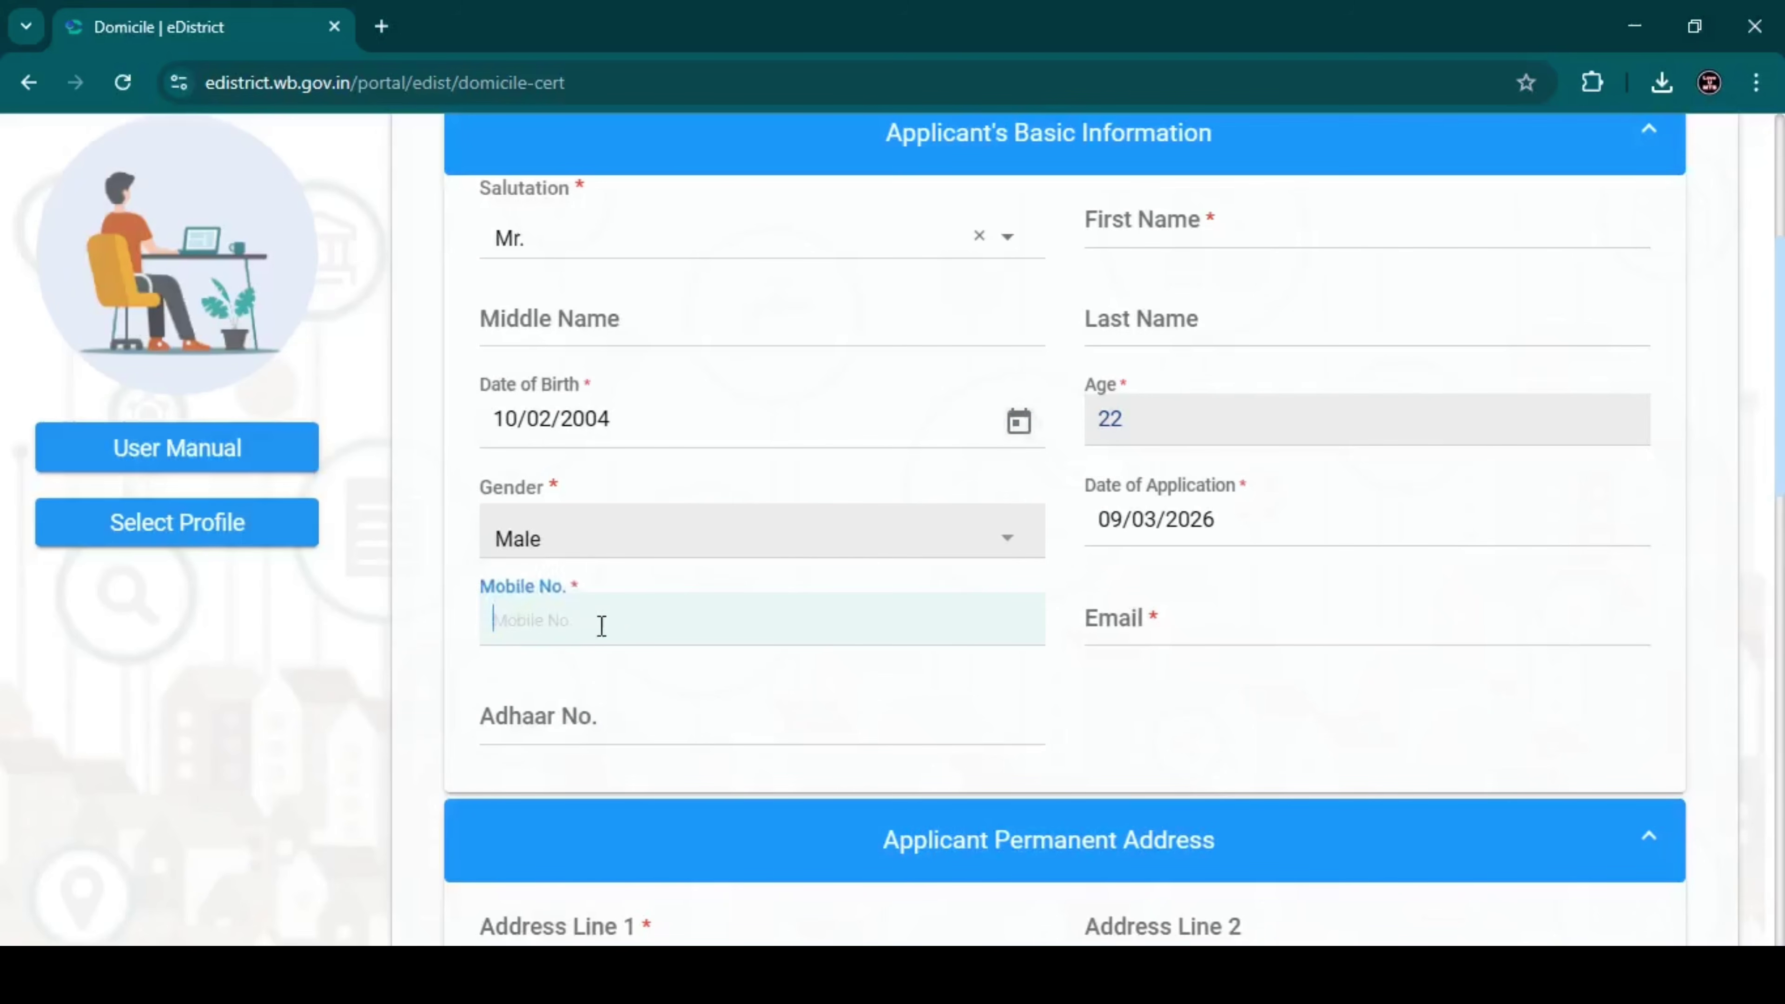
{"action": "type", "text": "••••••••••"}
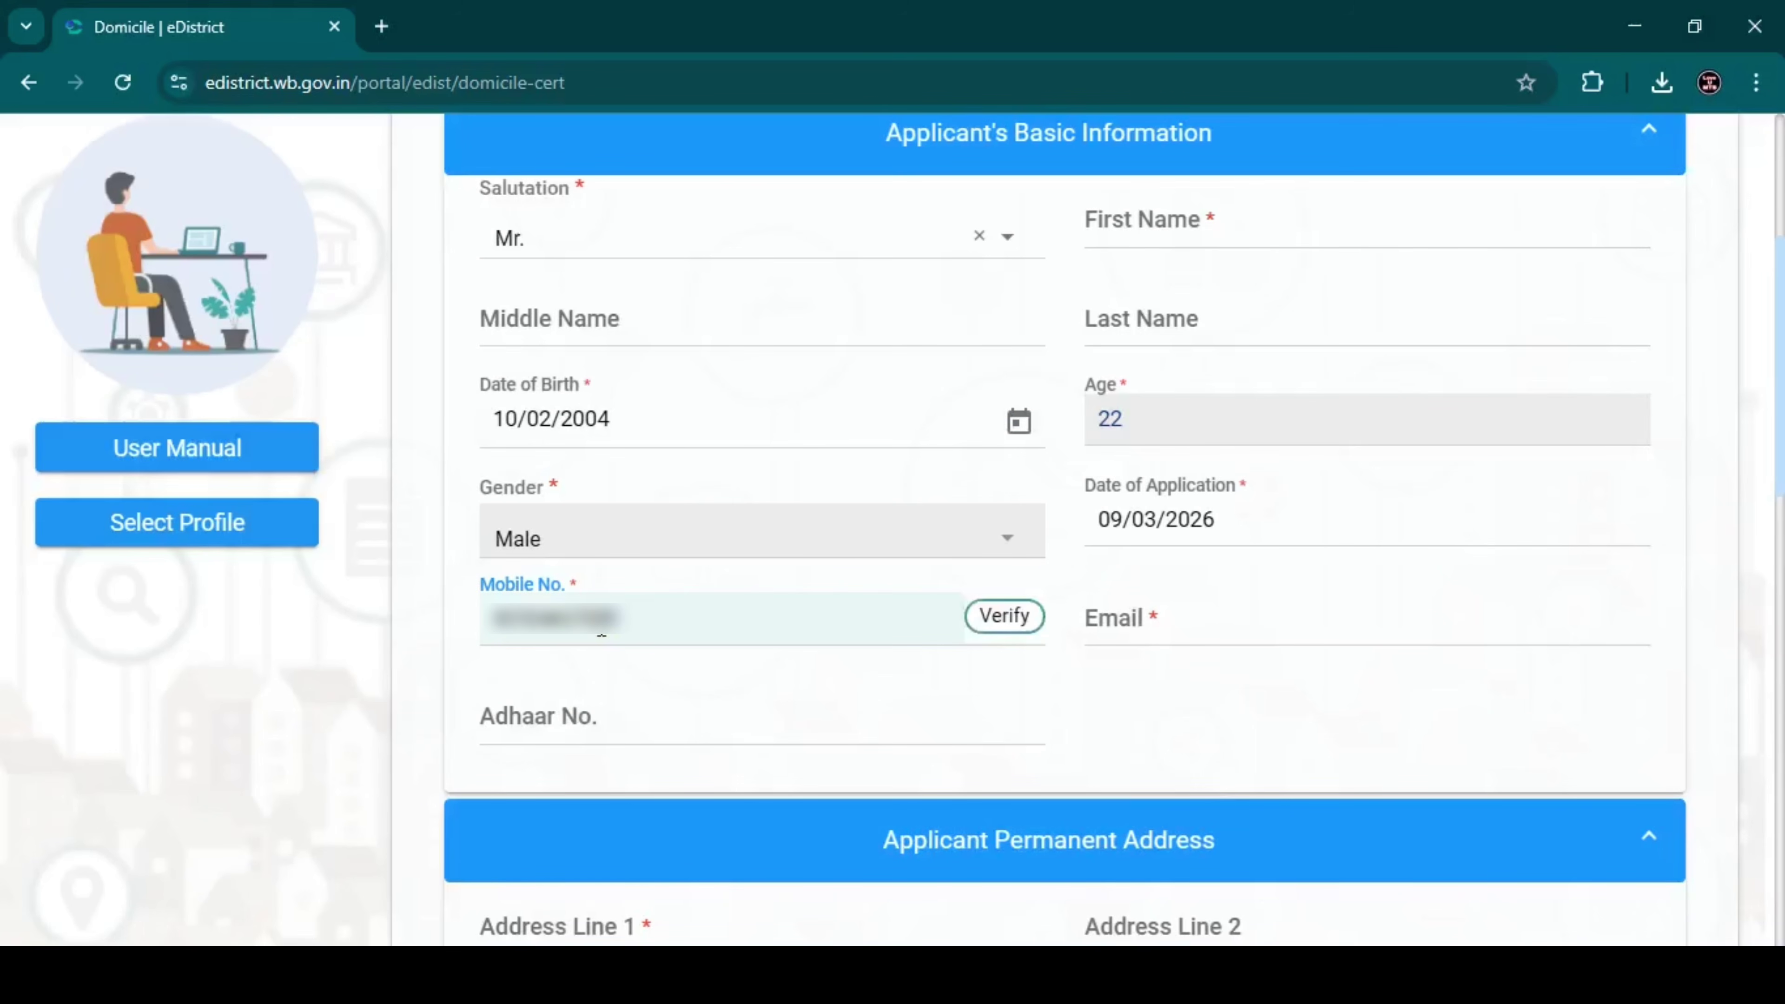
{"action": "left_click", "coordinate": [989, 619]}
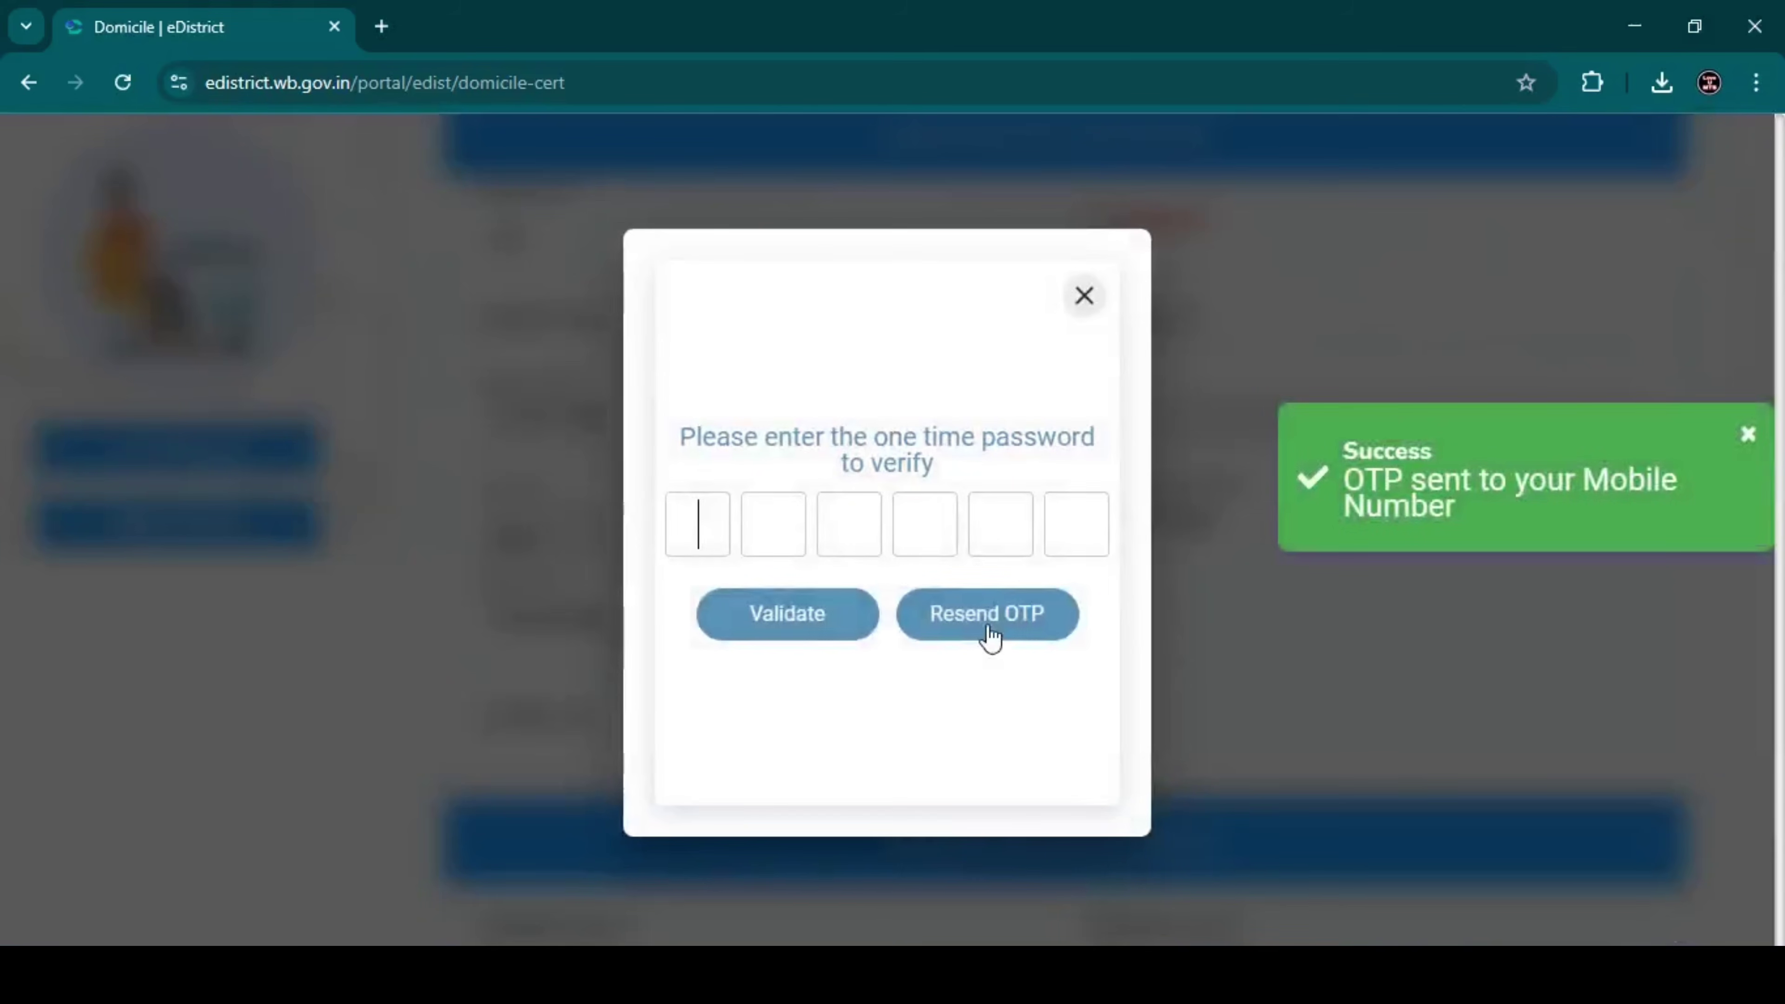
{"action": "left_click", "coordinate": [769, 538]}
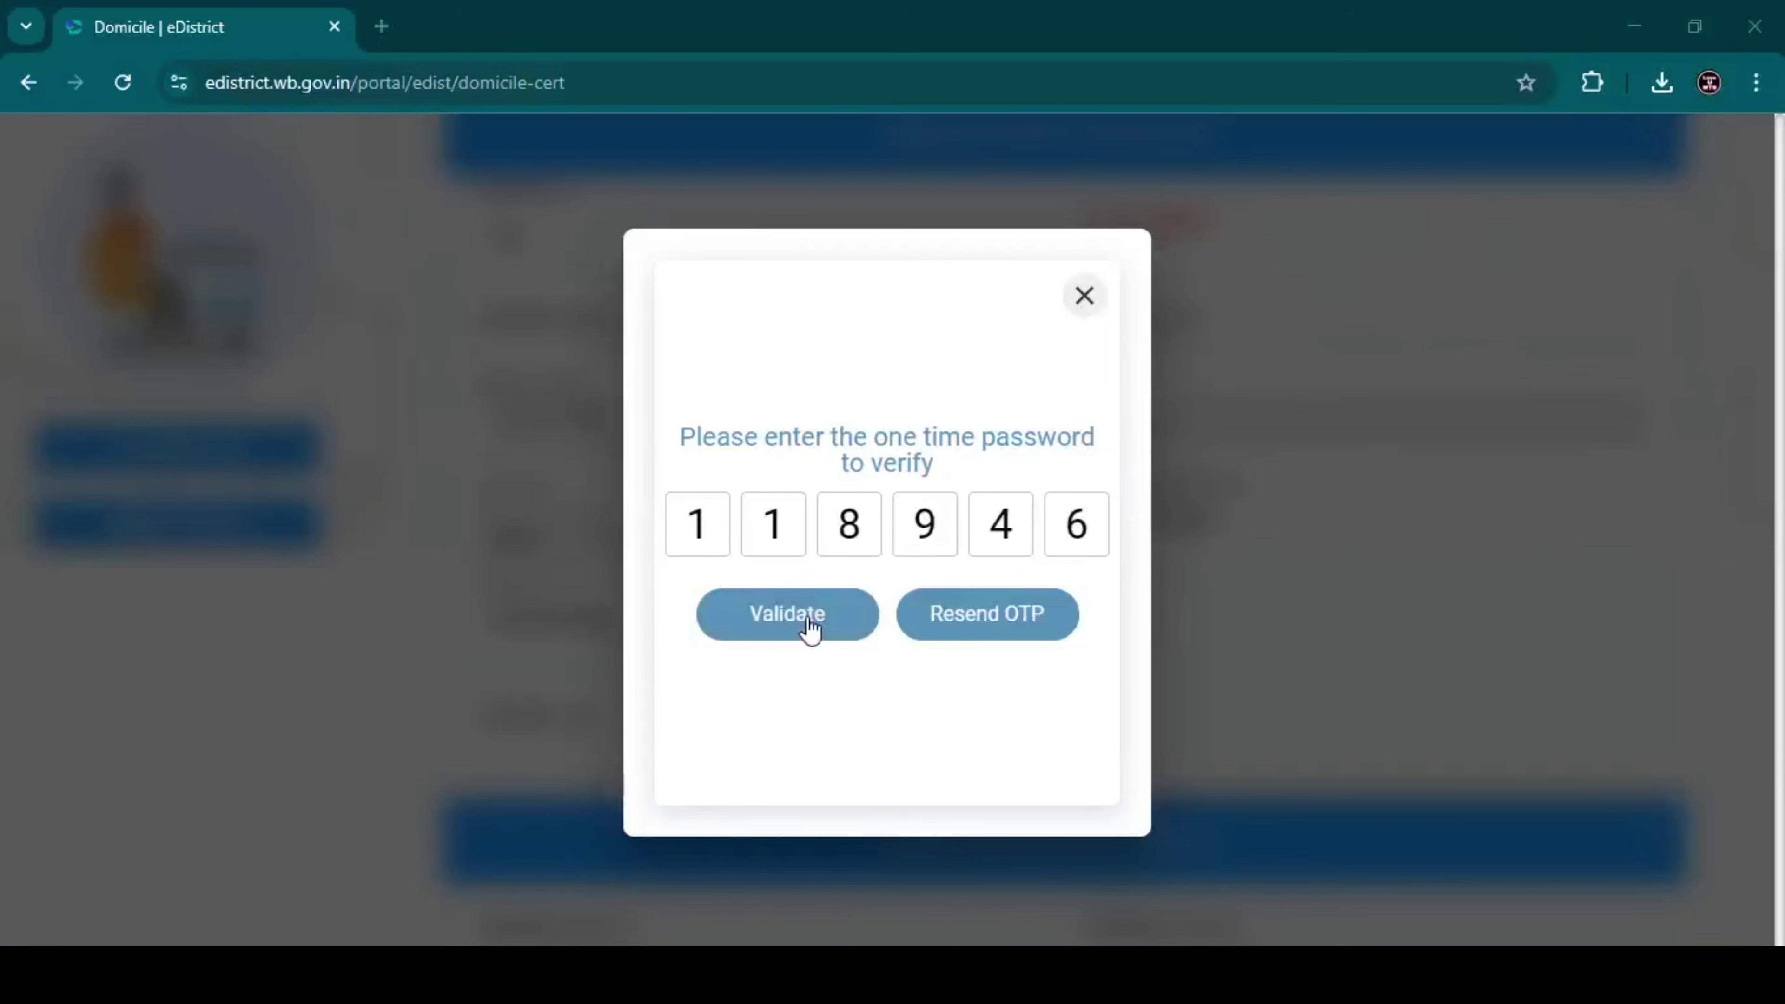
{"action": "left_click", "coordinate": [808, 619]}
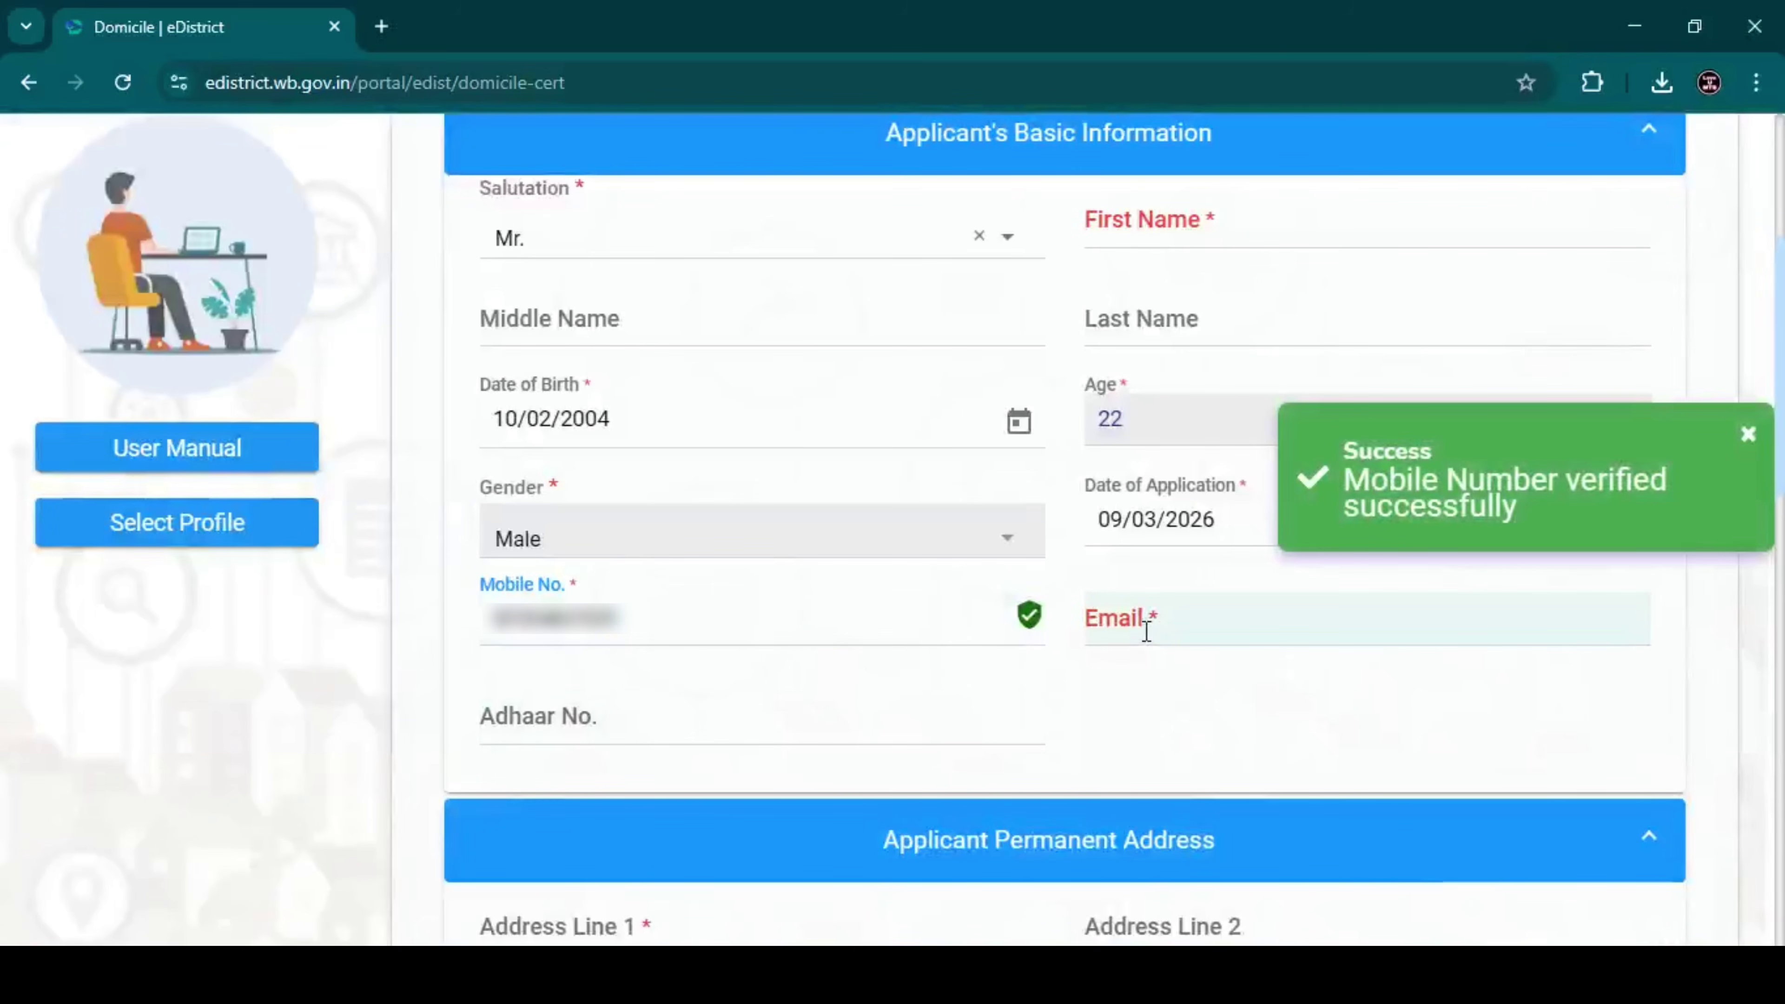
{"action": "left_click", "coordinate": [1142, 619]}
{"action": "left_click", "coordinate": [843, 599]}
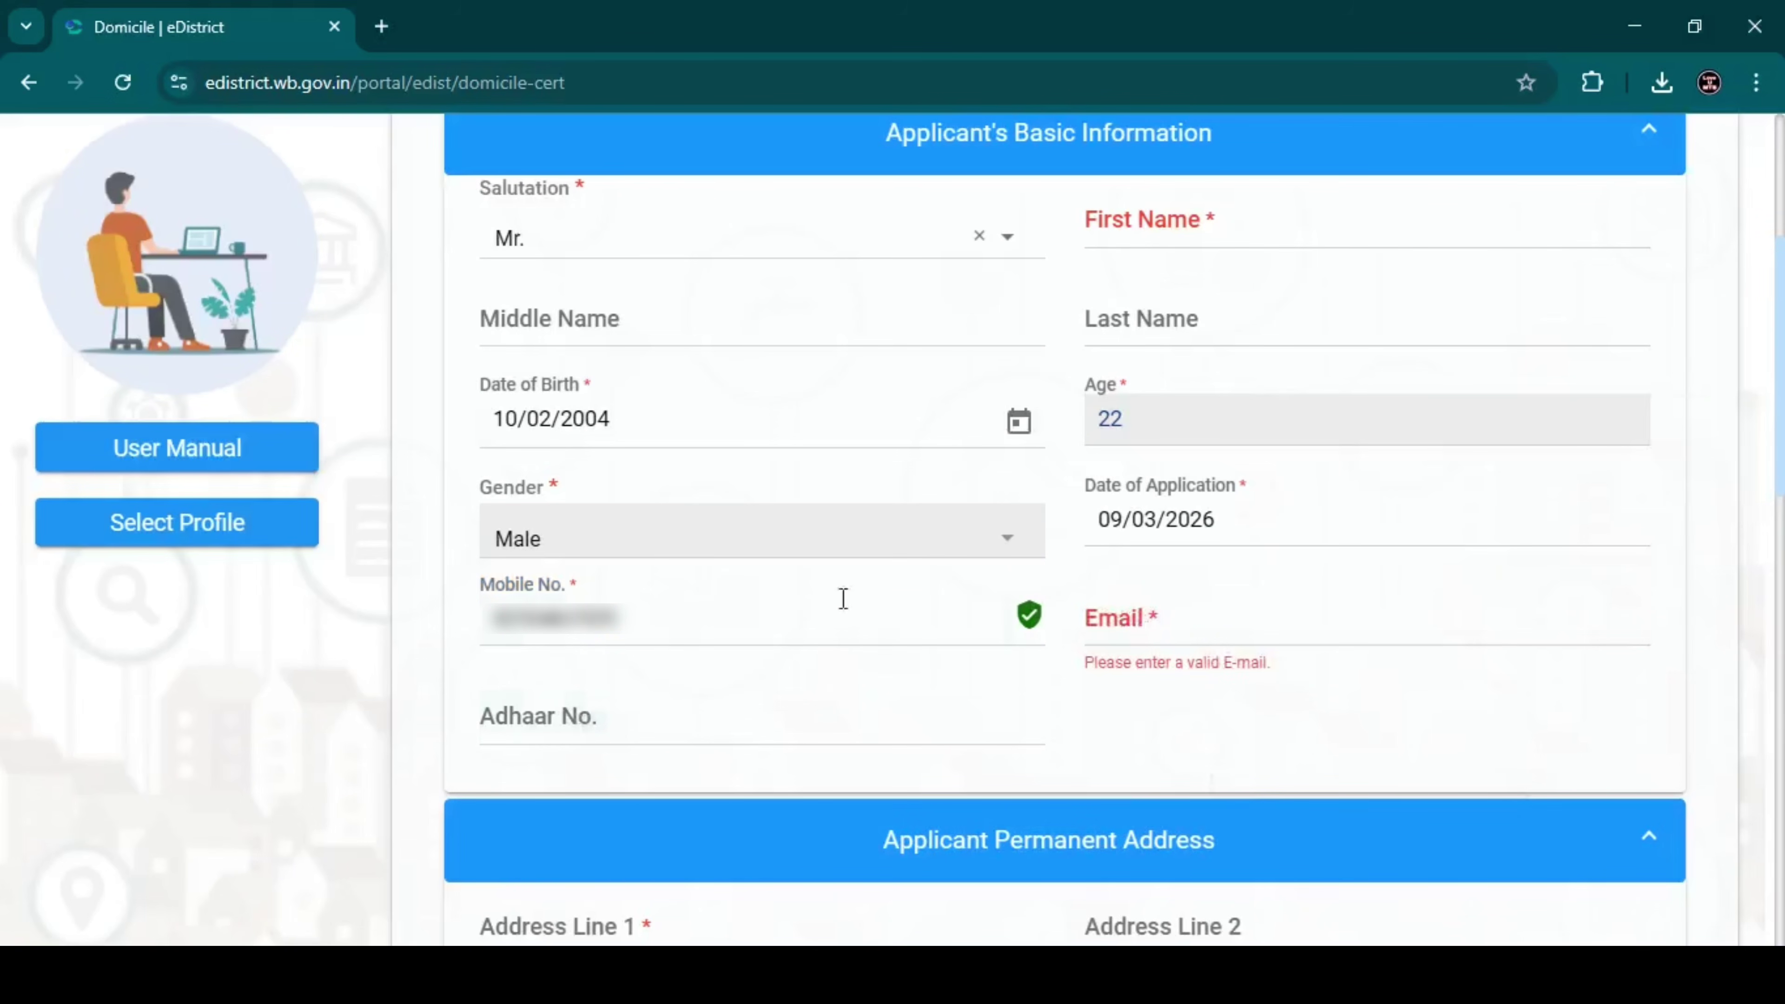
{"action": "left_click", "coordinate": [897, 141]}
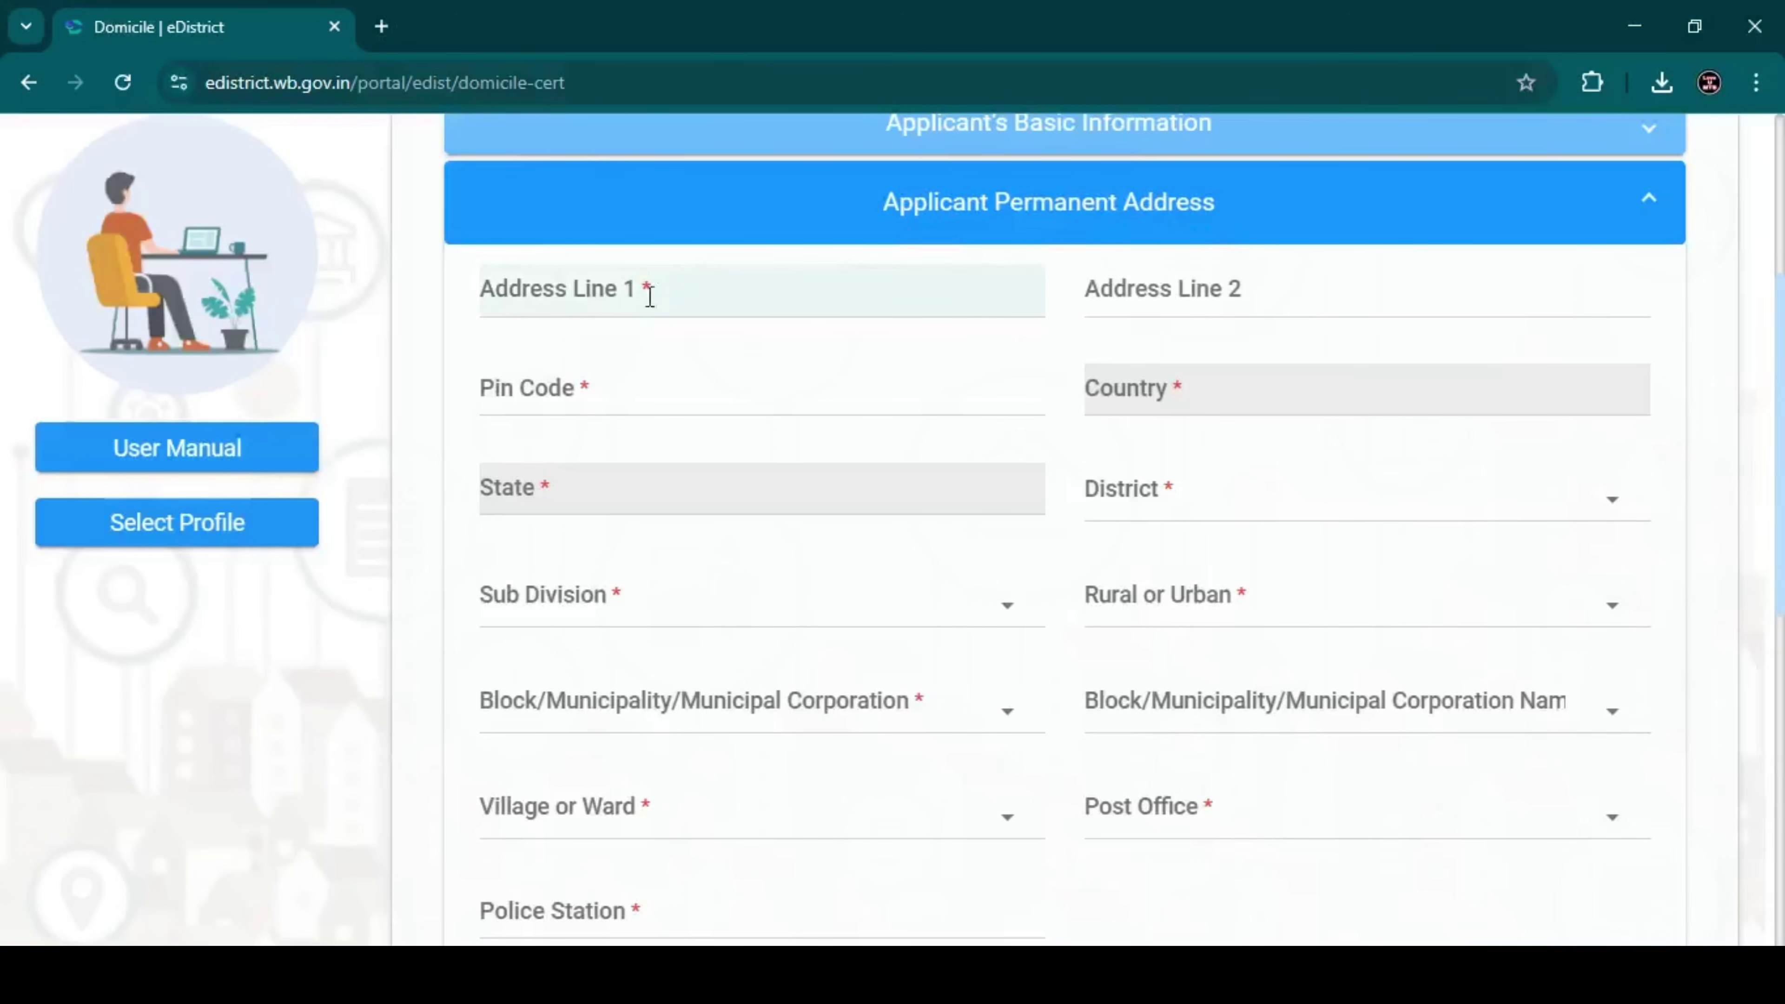
- Enter pin 736146, district Coochbehar, sub division Mathabhanga, and area type Rural
{"action": "left_click", "coordinate": [566, 288]}
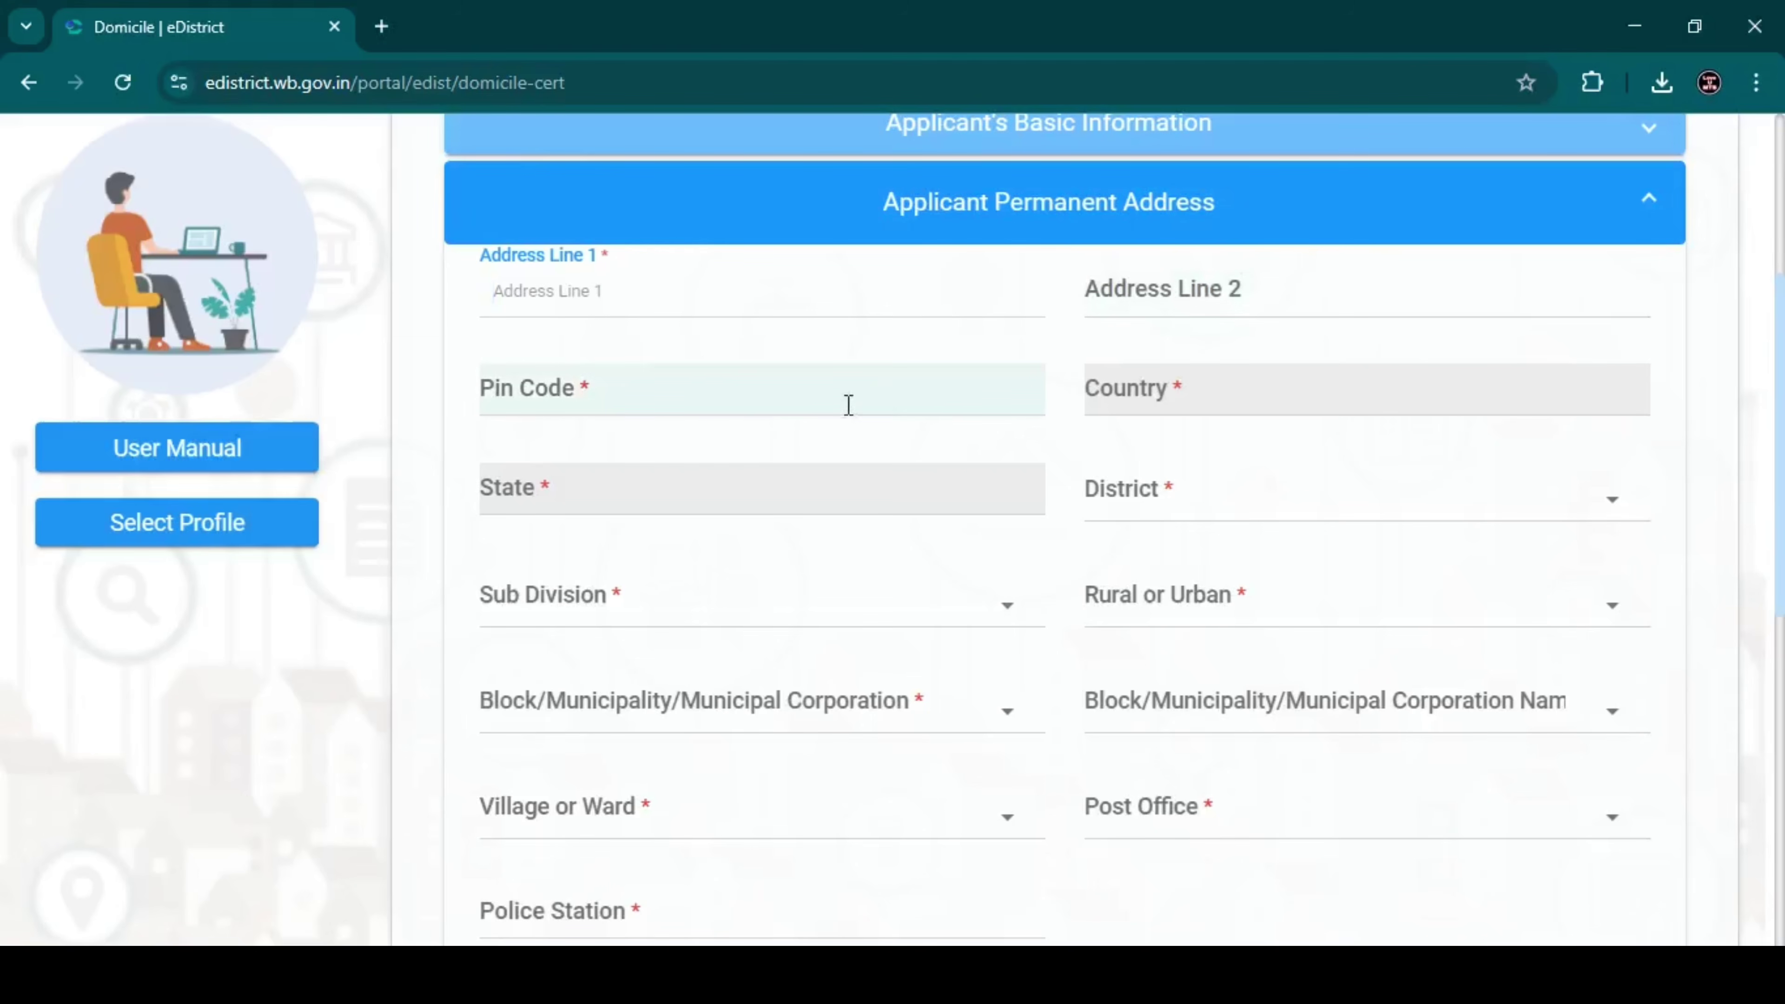
{"action": "left_click", "coordinate": [738, 411]}
{"action": "type", "text": "736"}
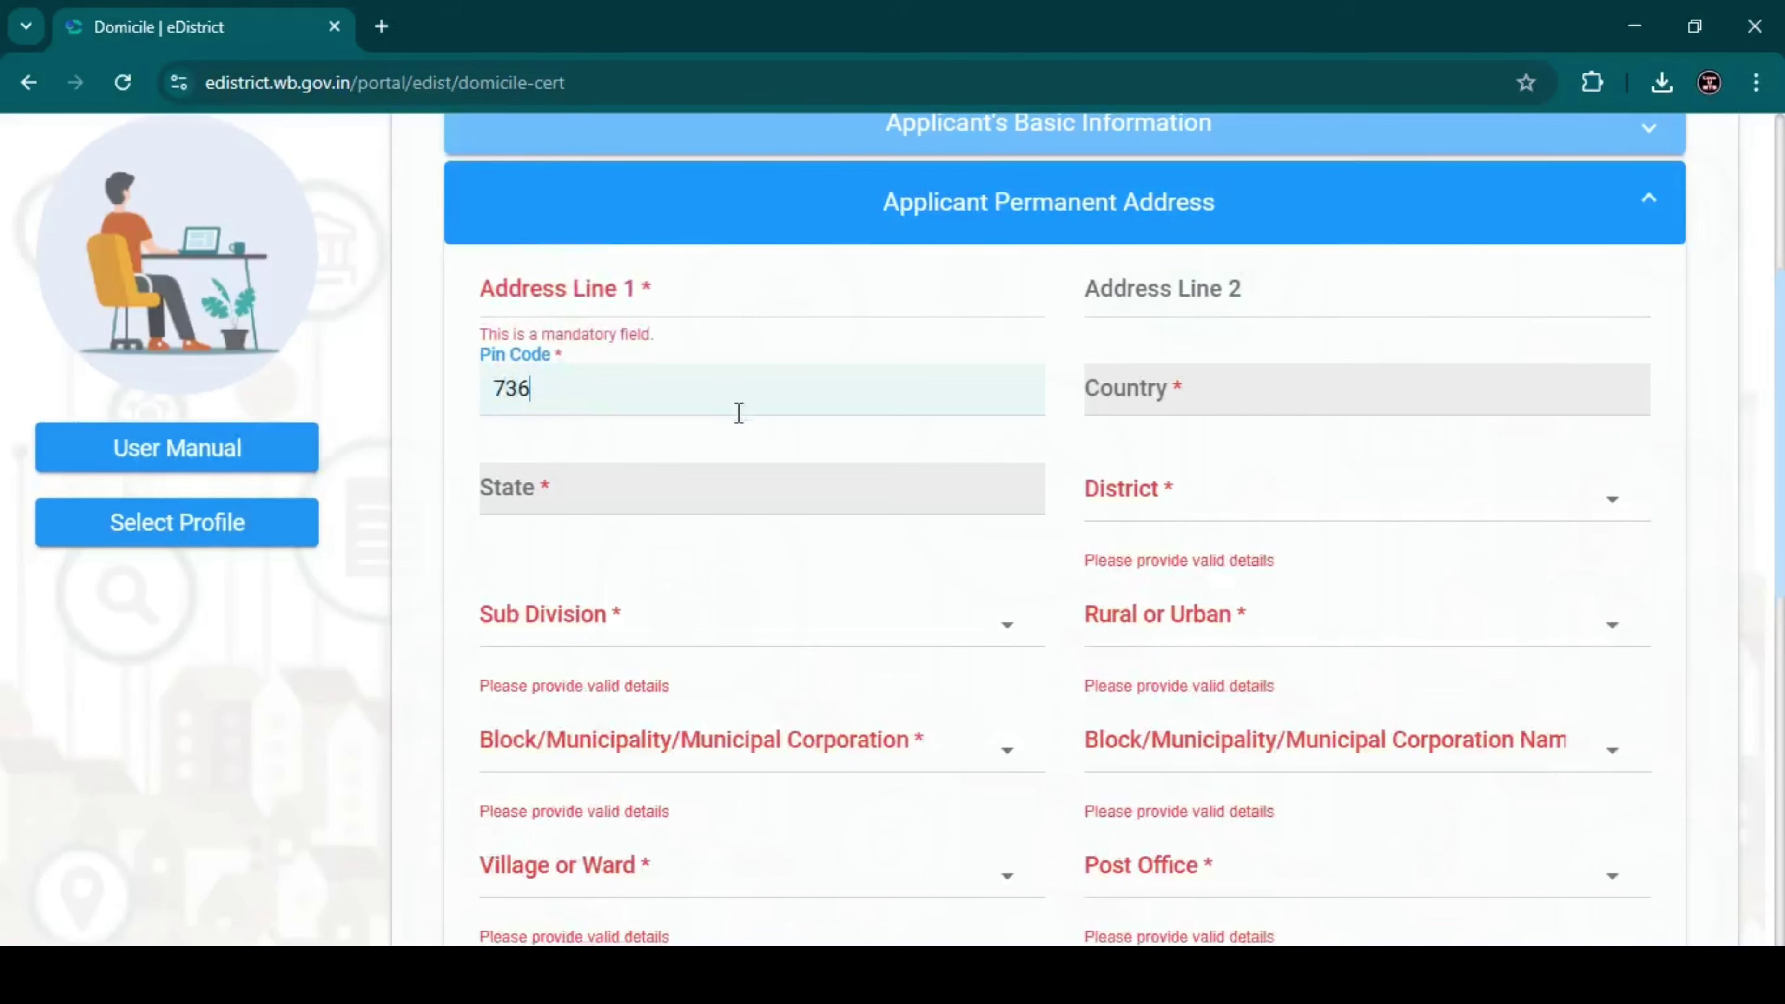
{"action": "type", "text": "146"}
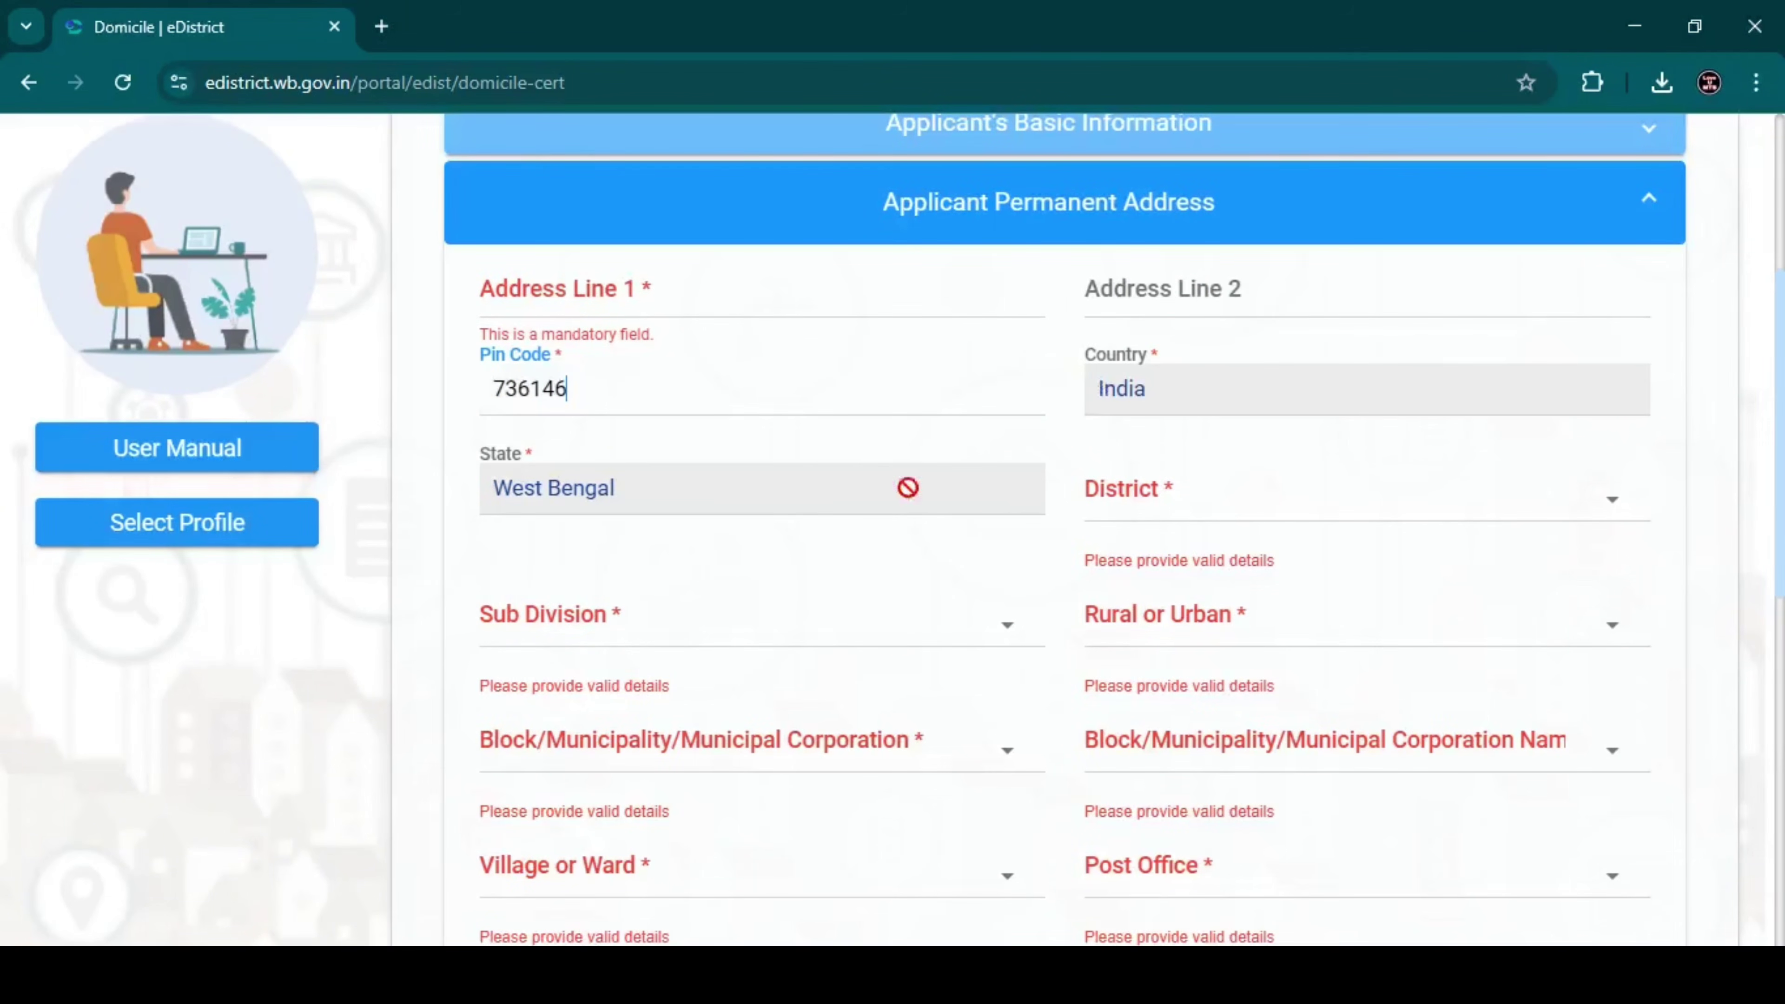
{"action": "left_click", "coordinate": [1151, 495]}
{"action": "left_click", "coordinate": [1195, 562]}
{"action": "left_click", "coordinate": [696, 616]}
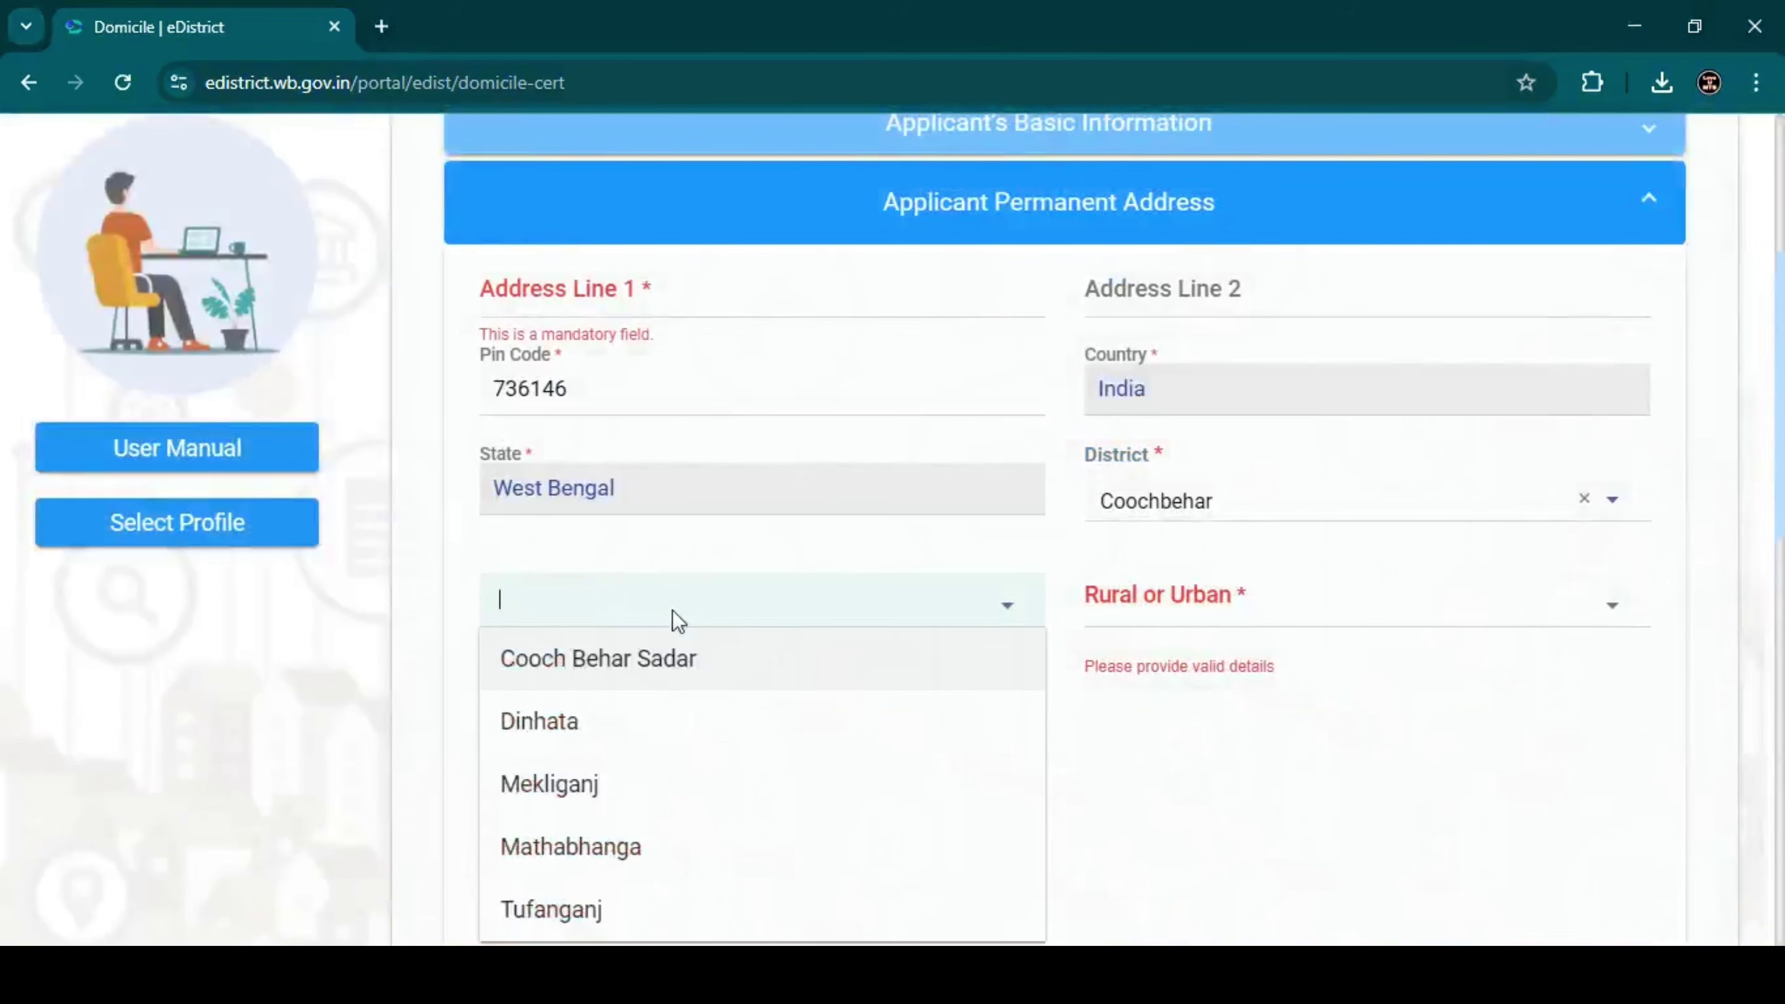
{"action": "left_click", "coordinate": [585, 855]}
{"action": "left_click", "coordinate": [1153, 605]}
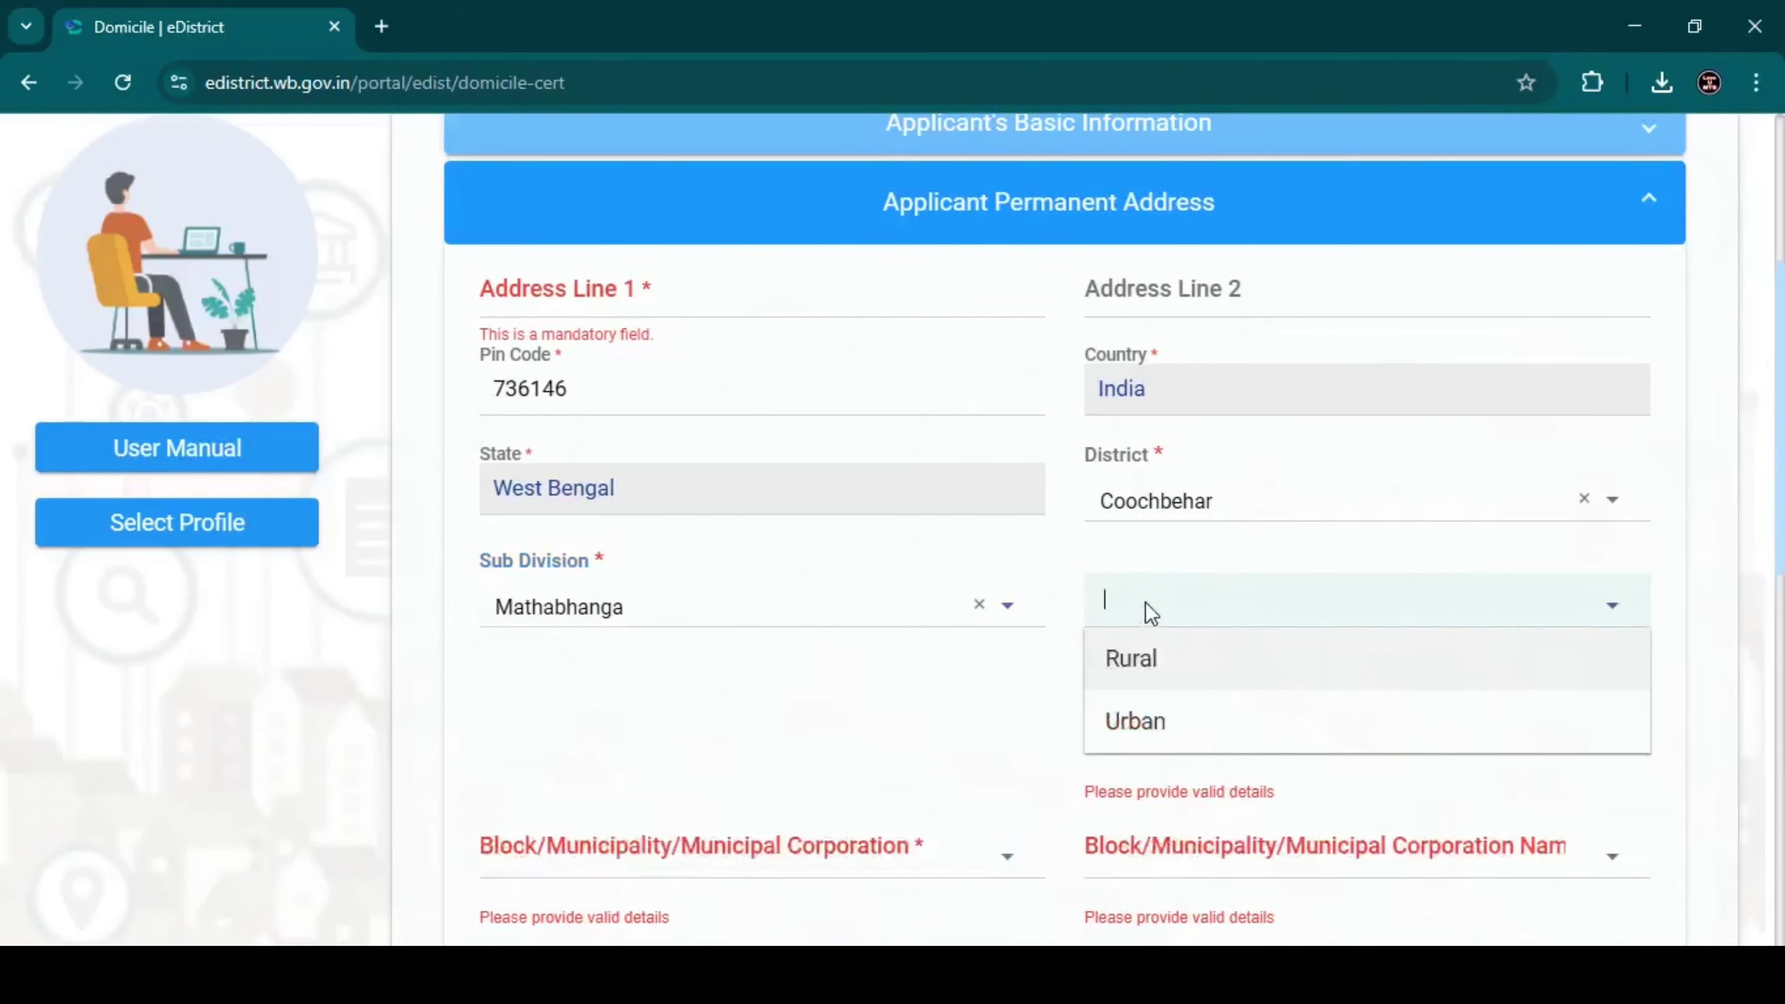
{"action": "left_click", "coordinate": [1156, 664]}
- Choose block Mathabhanga - I, village Daribas and post office Shikarpur BO
{"action": "left_click", "coordinate": [768, 704]}
{"action": "left_click", "coordinate": [640, 770]}
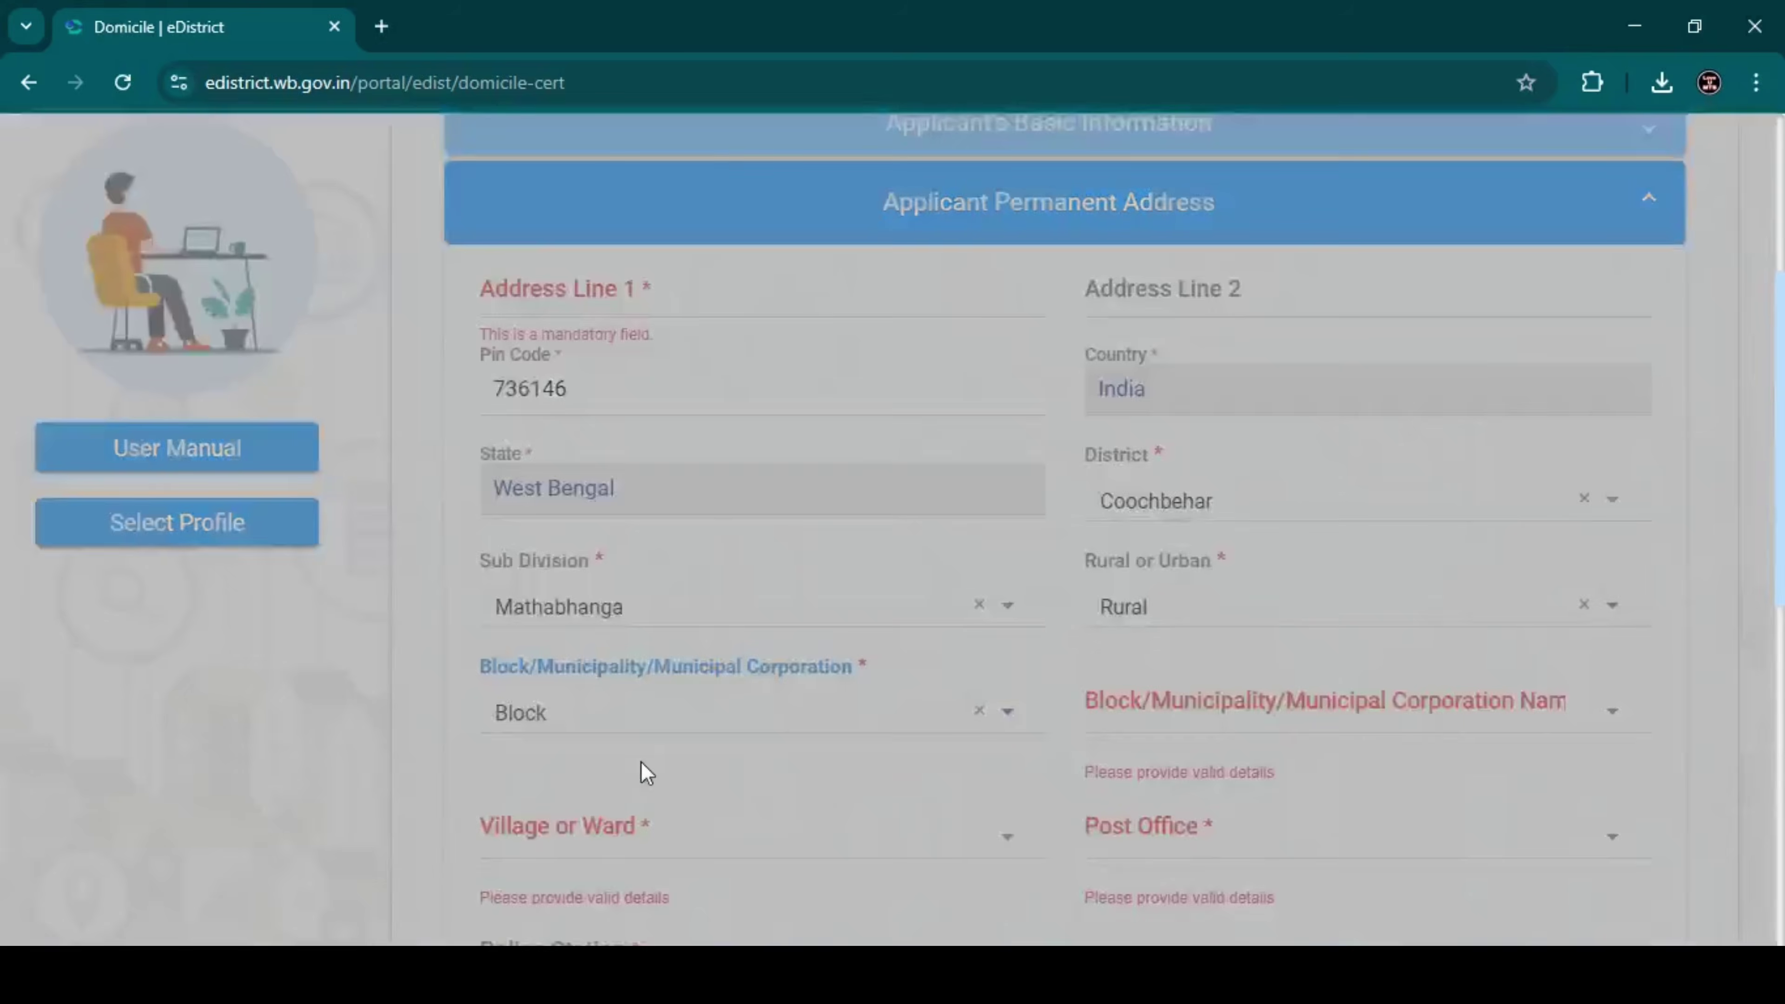
{"action": "left_click", "coordinate": [1246, 680]}
{"action": "left_click", "coordinate": [1207, 765]}
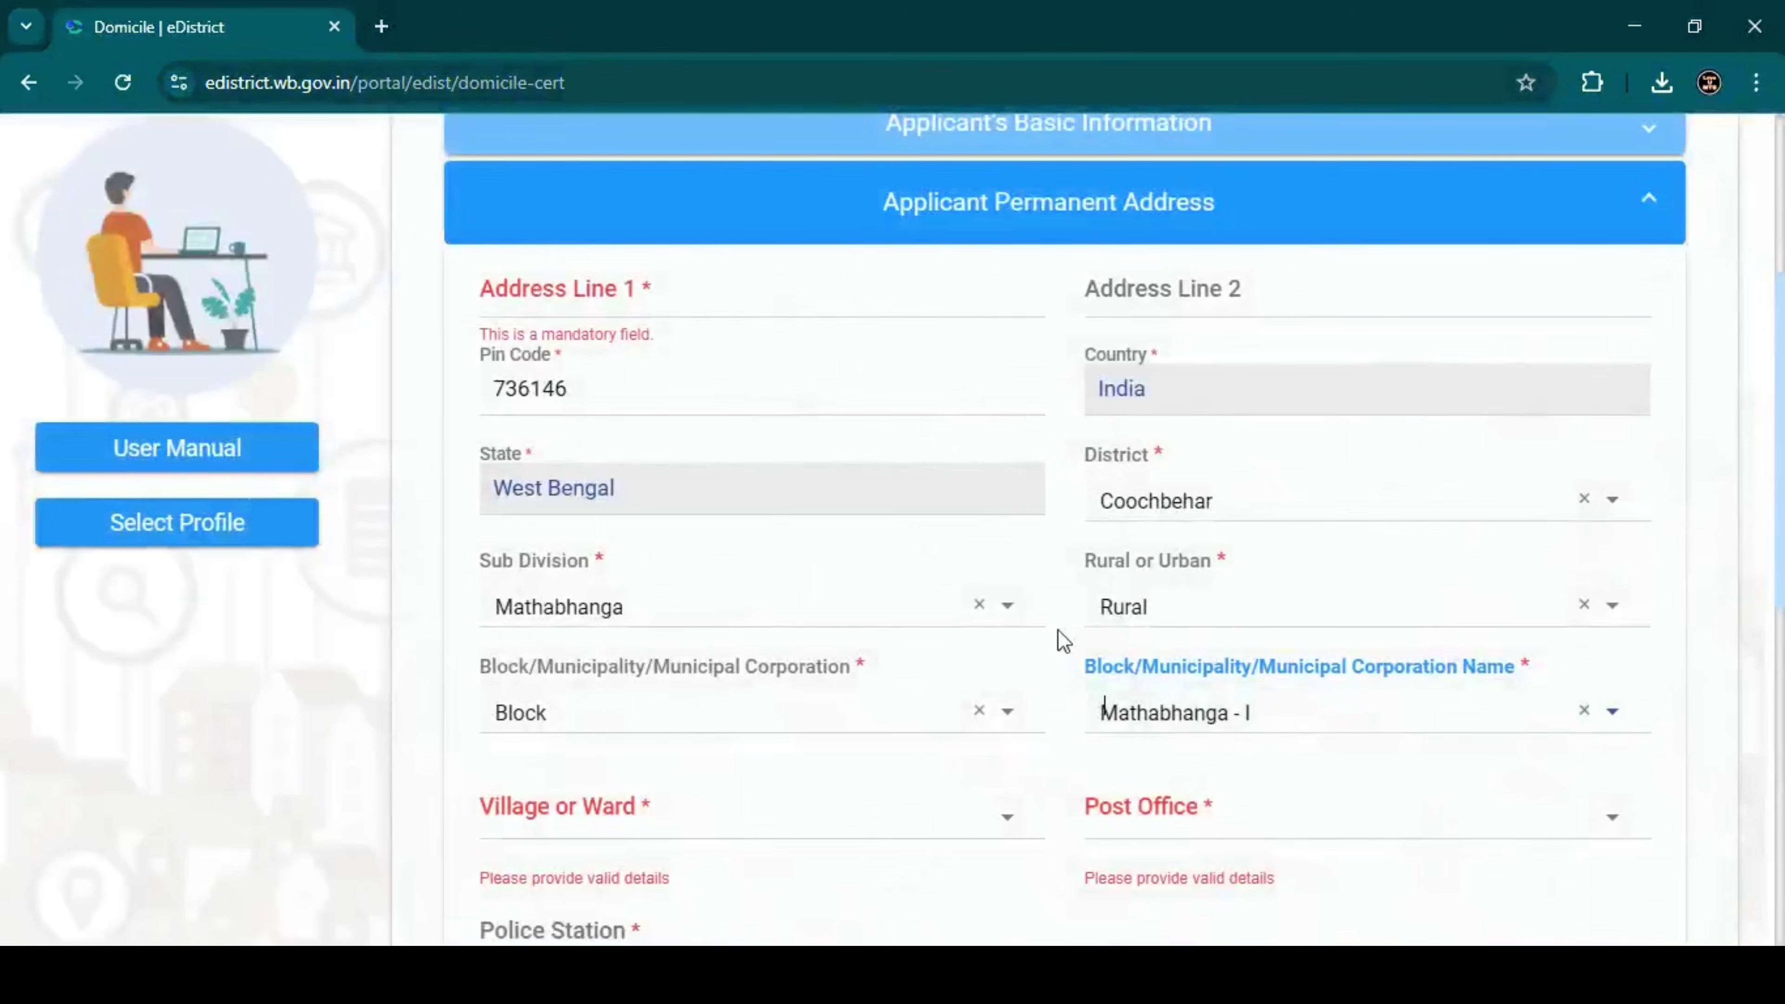
{"action": "scroll", "coordinate": [590, 736], "scroll_direction": "down", "scroll_amount": 2}
{"action": "left_click", "coordinate": [616, 694]}
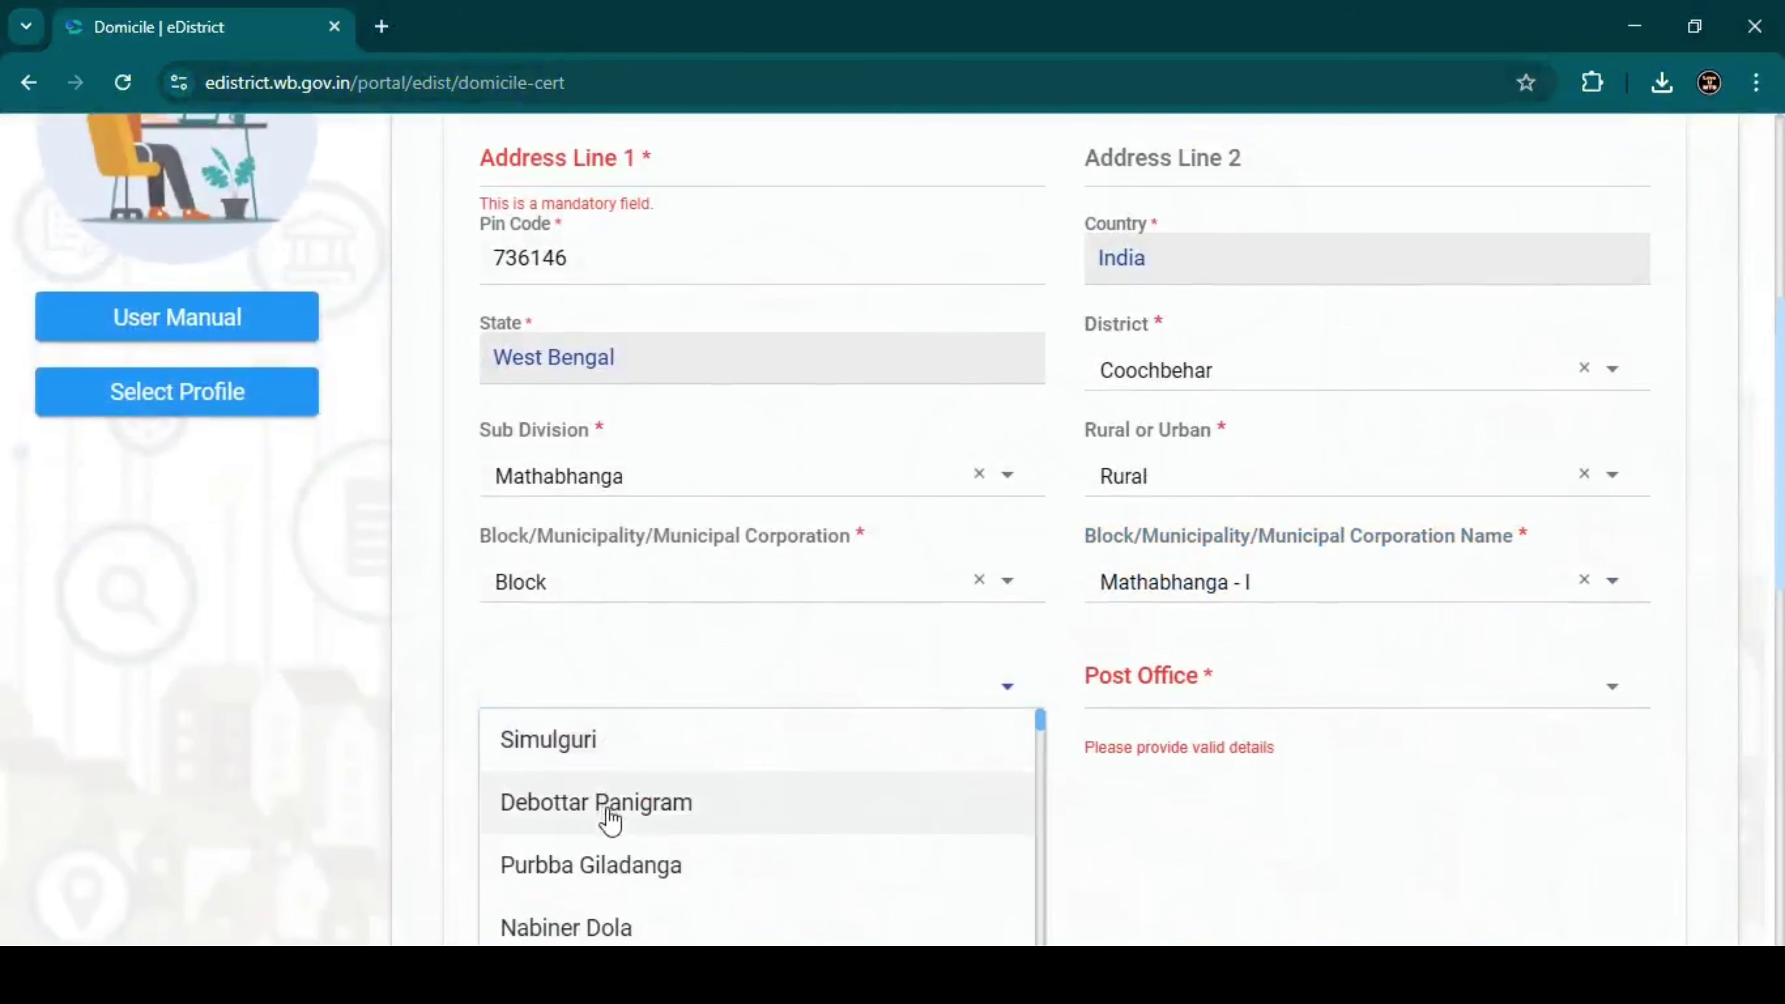
{"action": "type", "text": "da"}
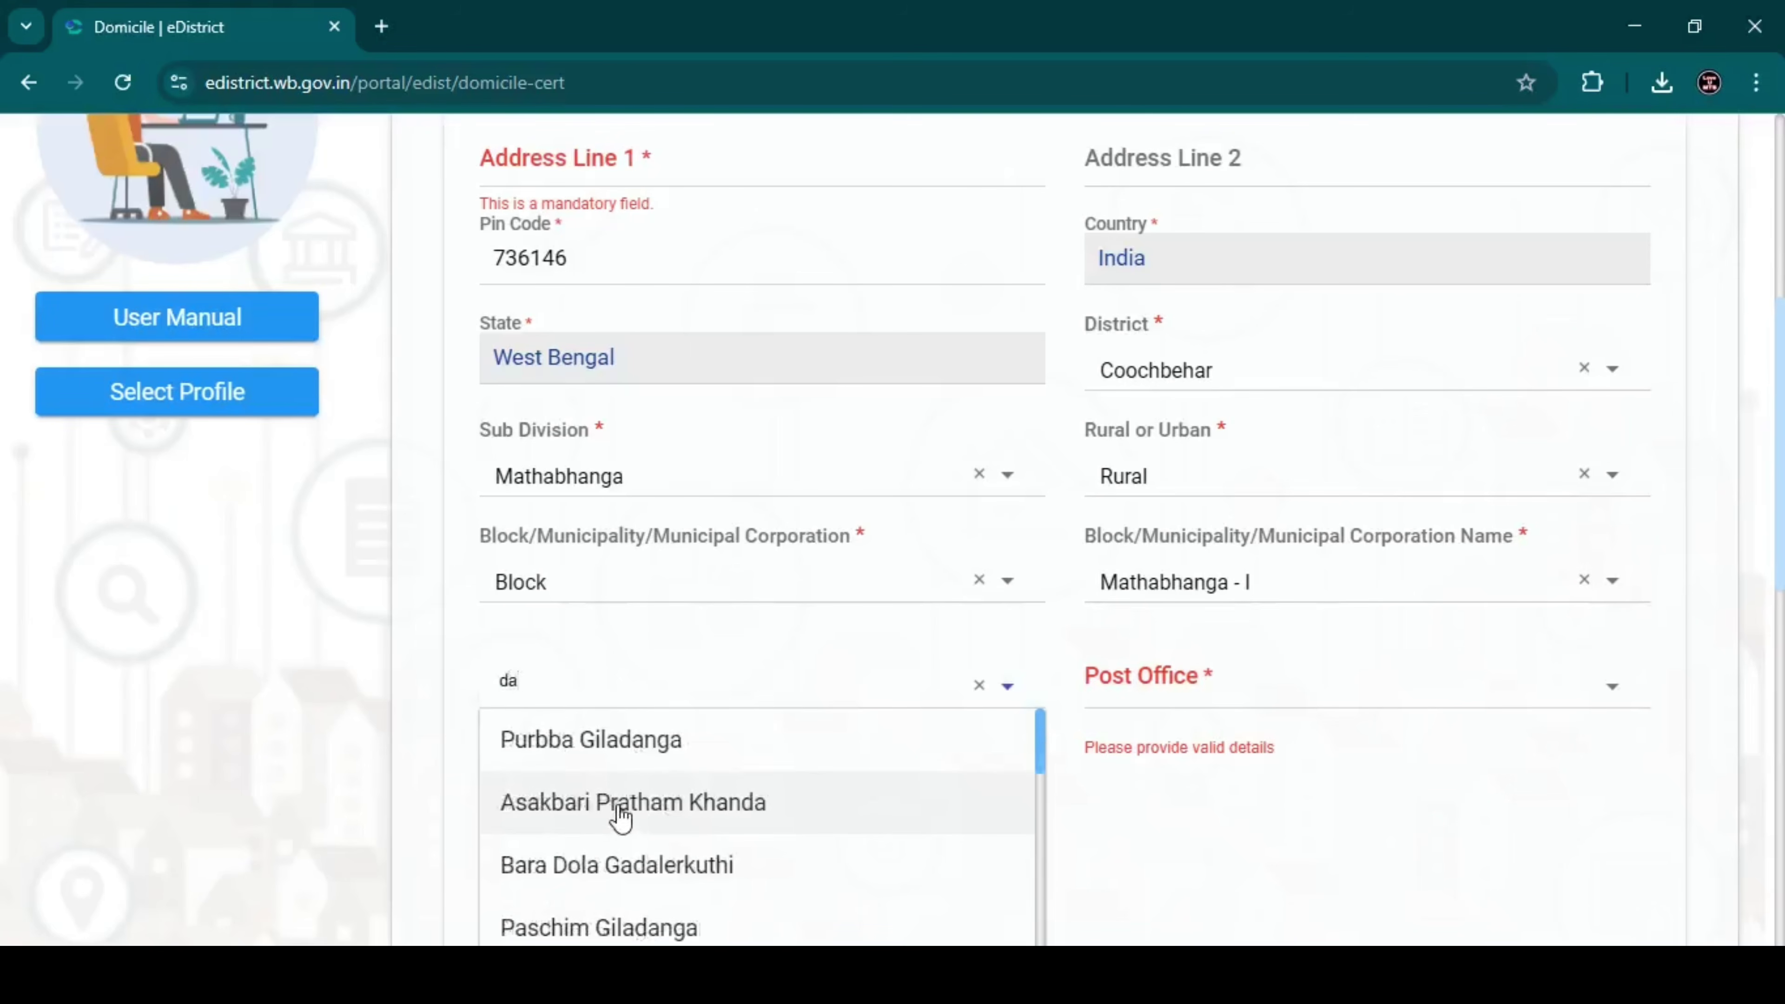
{"action": "type", "text": "r"}
{"action": "left_click", "coordinate": [578, 741]}
{"action": "left_click", "coordinate": [1199, 680]}
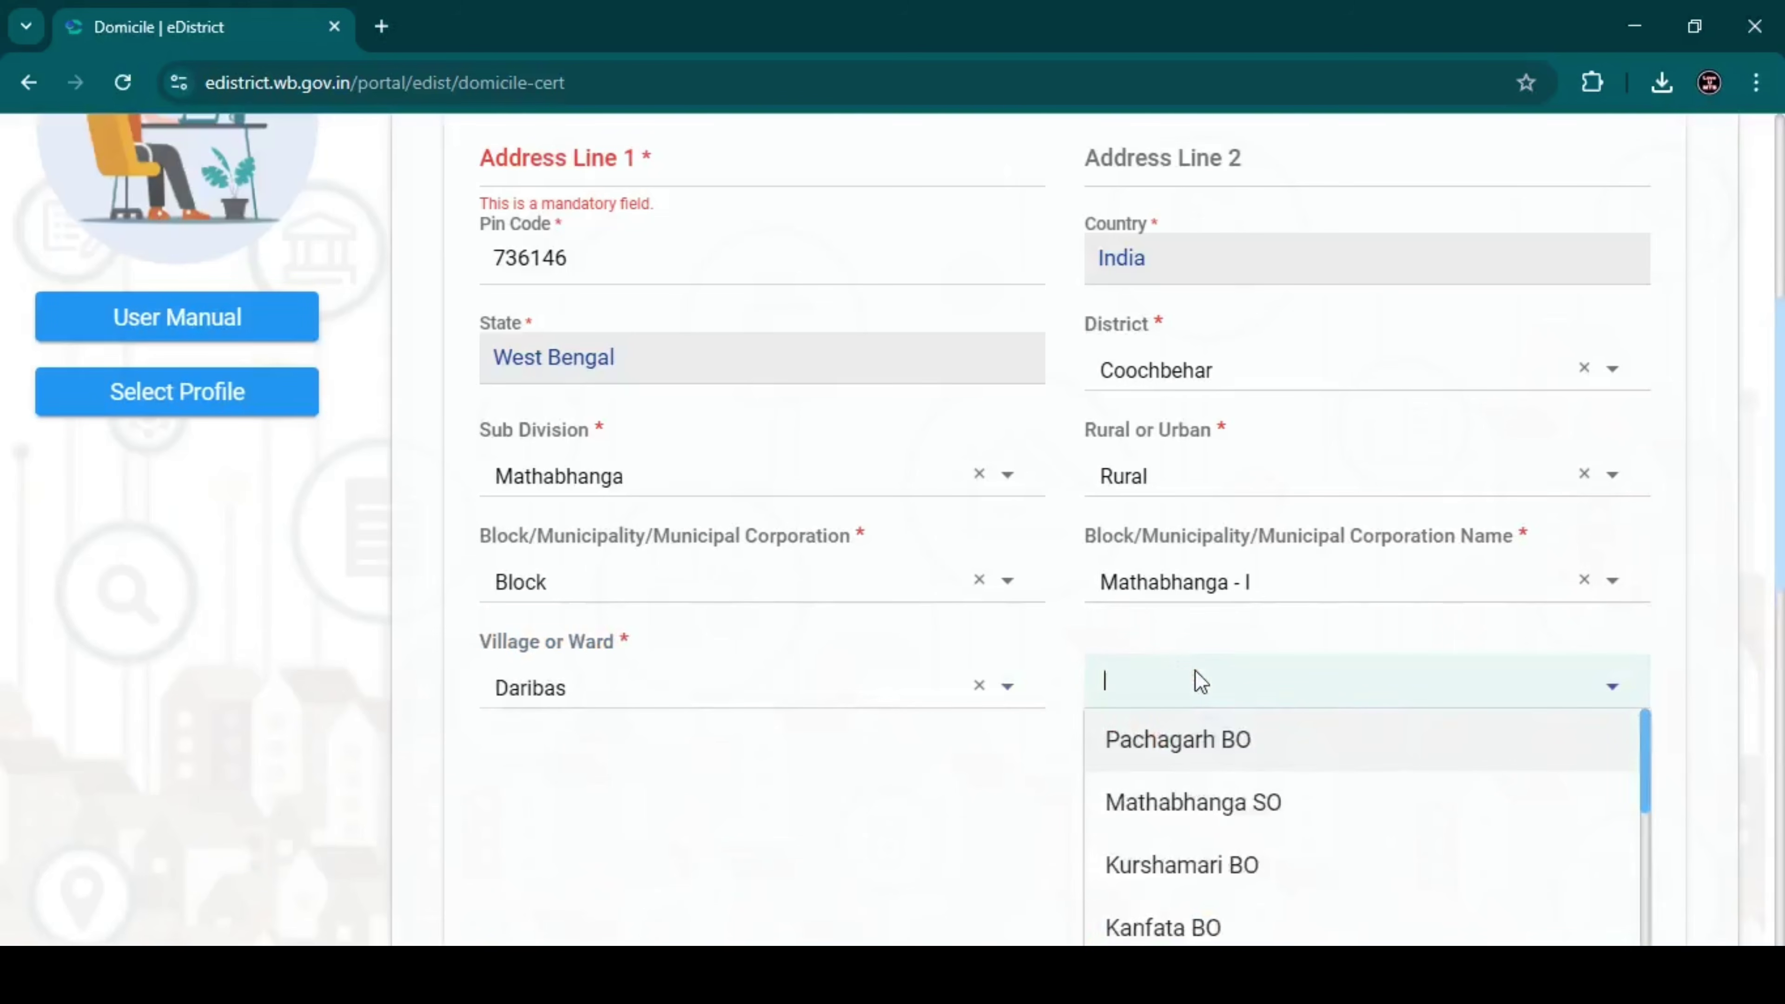
{"action": "type", "text": "shi"}
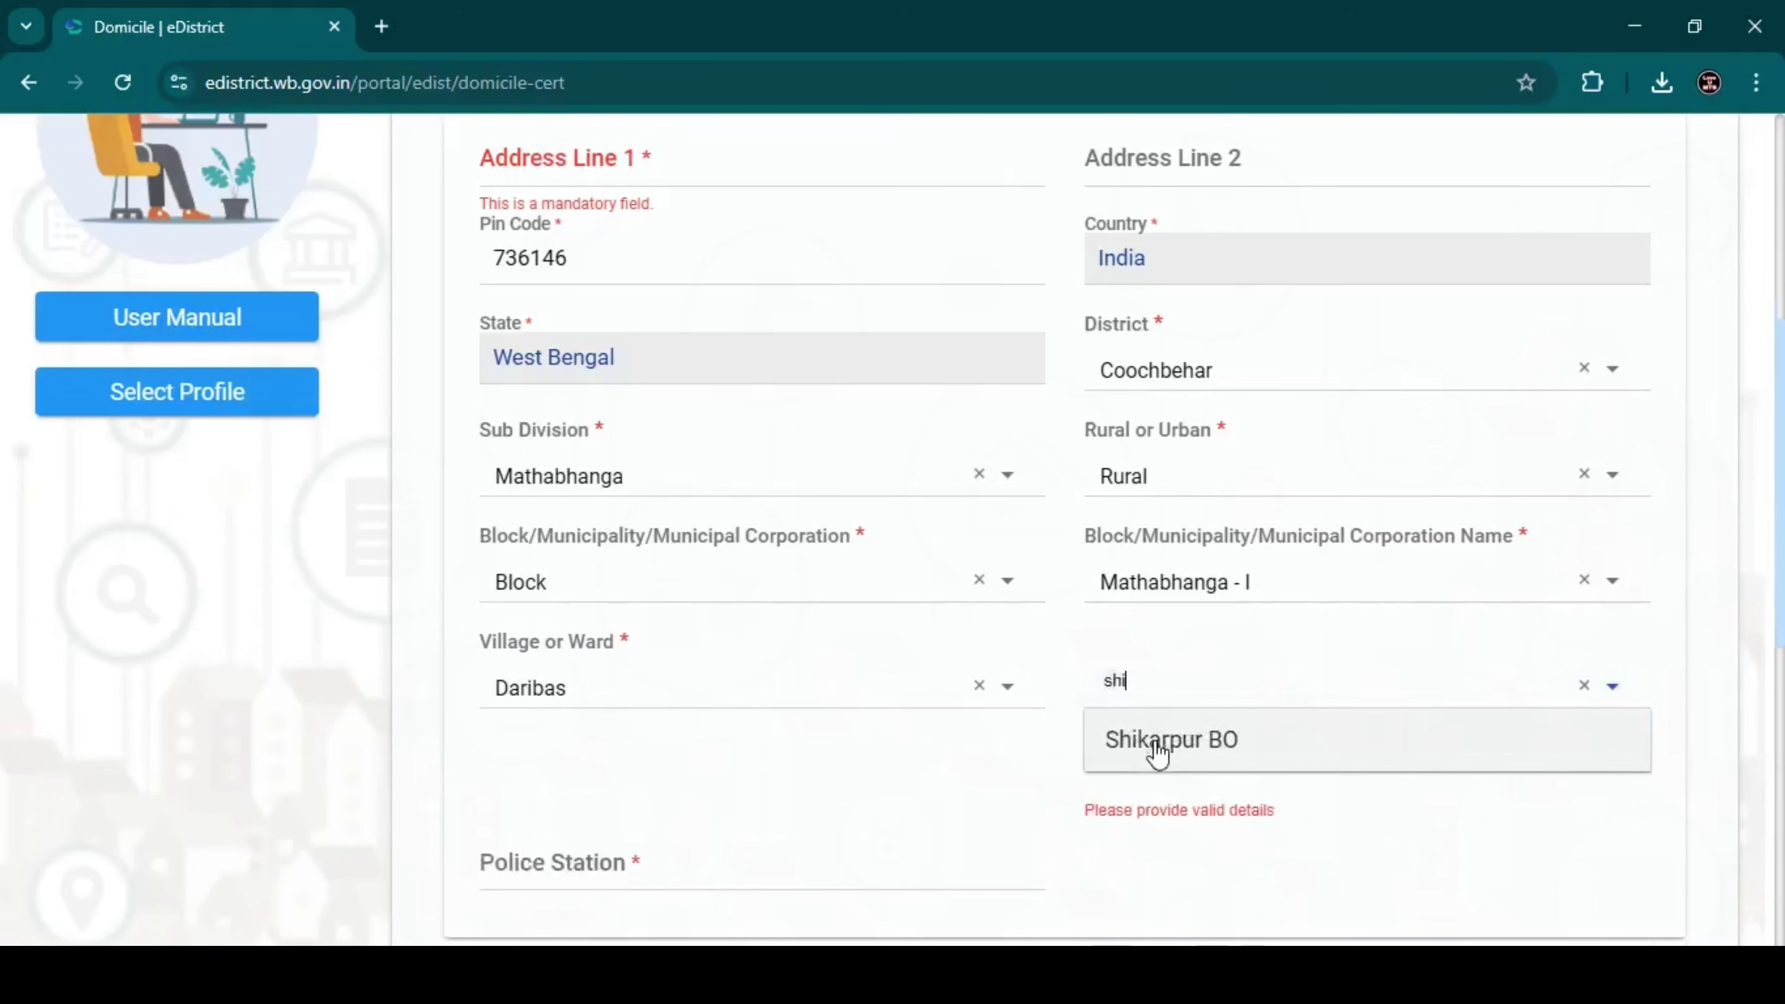
{"action": "left_click", "coordinate": [1156, 749]}
{"action": "scroll", "coordinate": [650, 801], "scroll_direction": "down", "scroll_amount": 3}
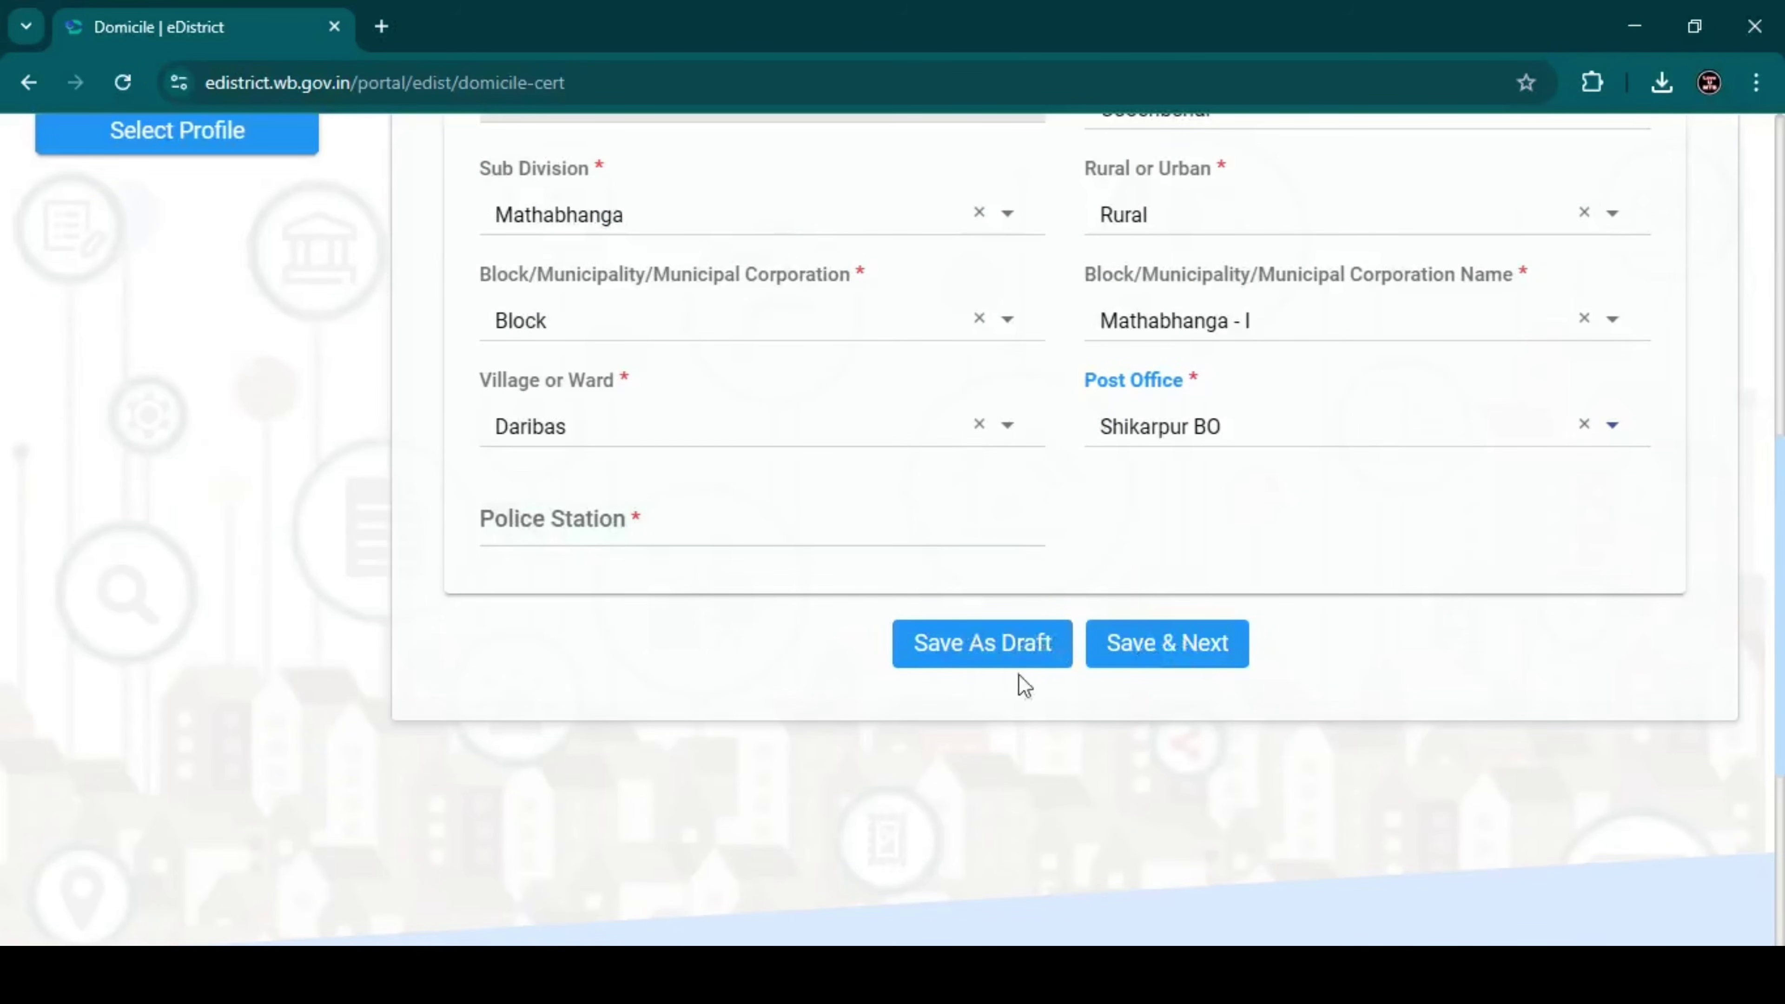
{"action": "left_click", "coordinate": [1145, 657]}
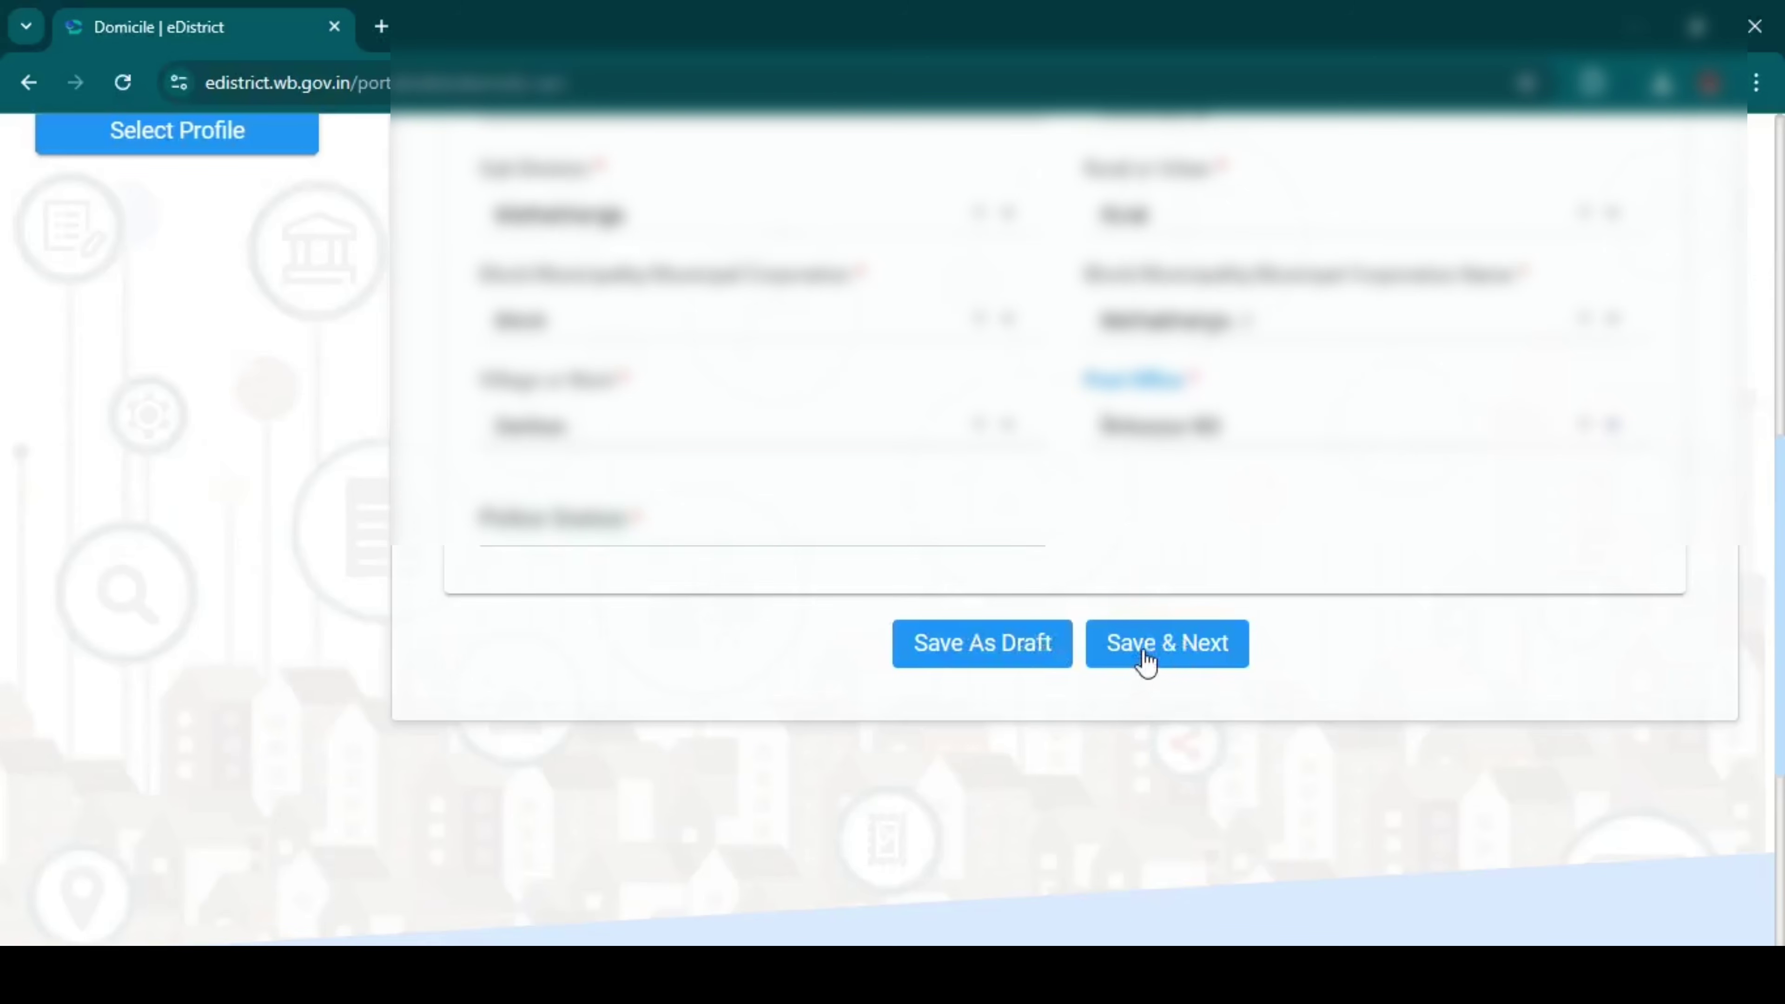
- Save the address and set present address to Permanent Address of Applicant
{"action": "left_click", "coordinate": [1182, 652]}
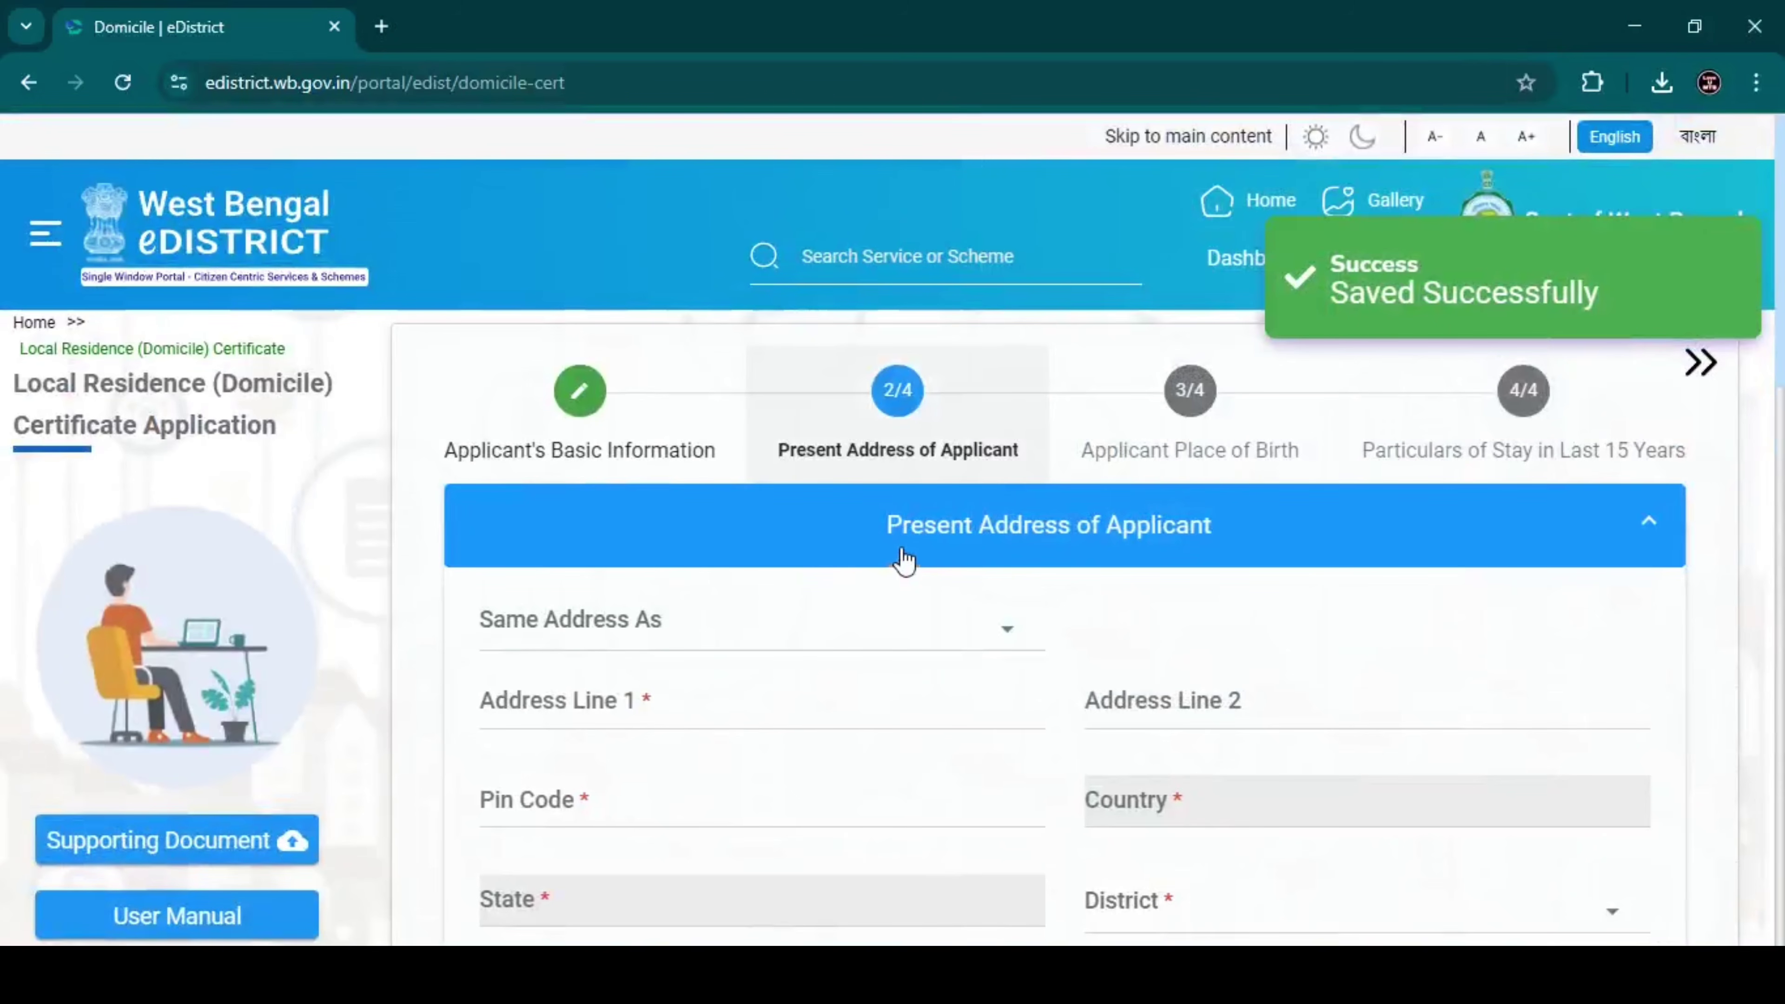
{"action": "scroll", "coordinate": [933, 546], "scroll_direction": "down", "scroll_amount": 2}
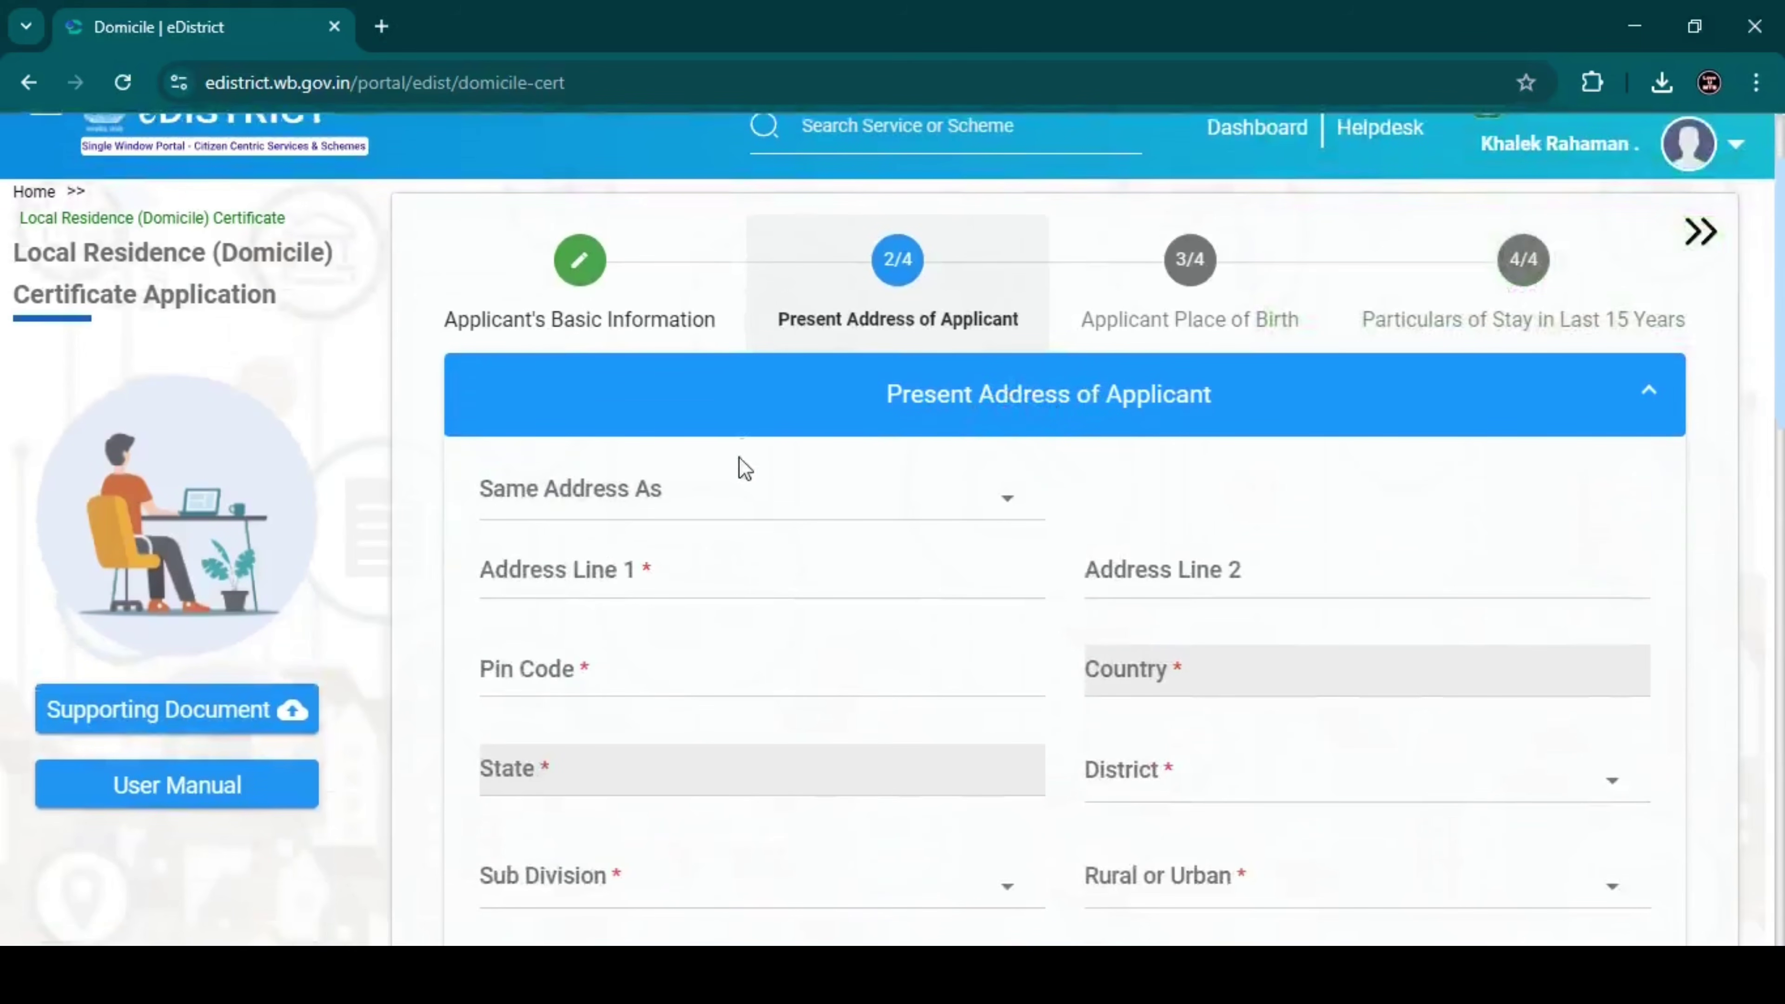
{"action": "left_click", "coordinate": [738, 485]}
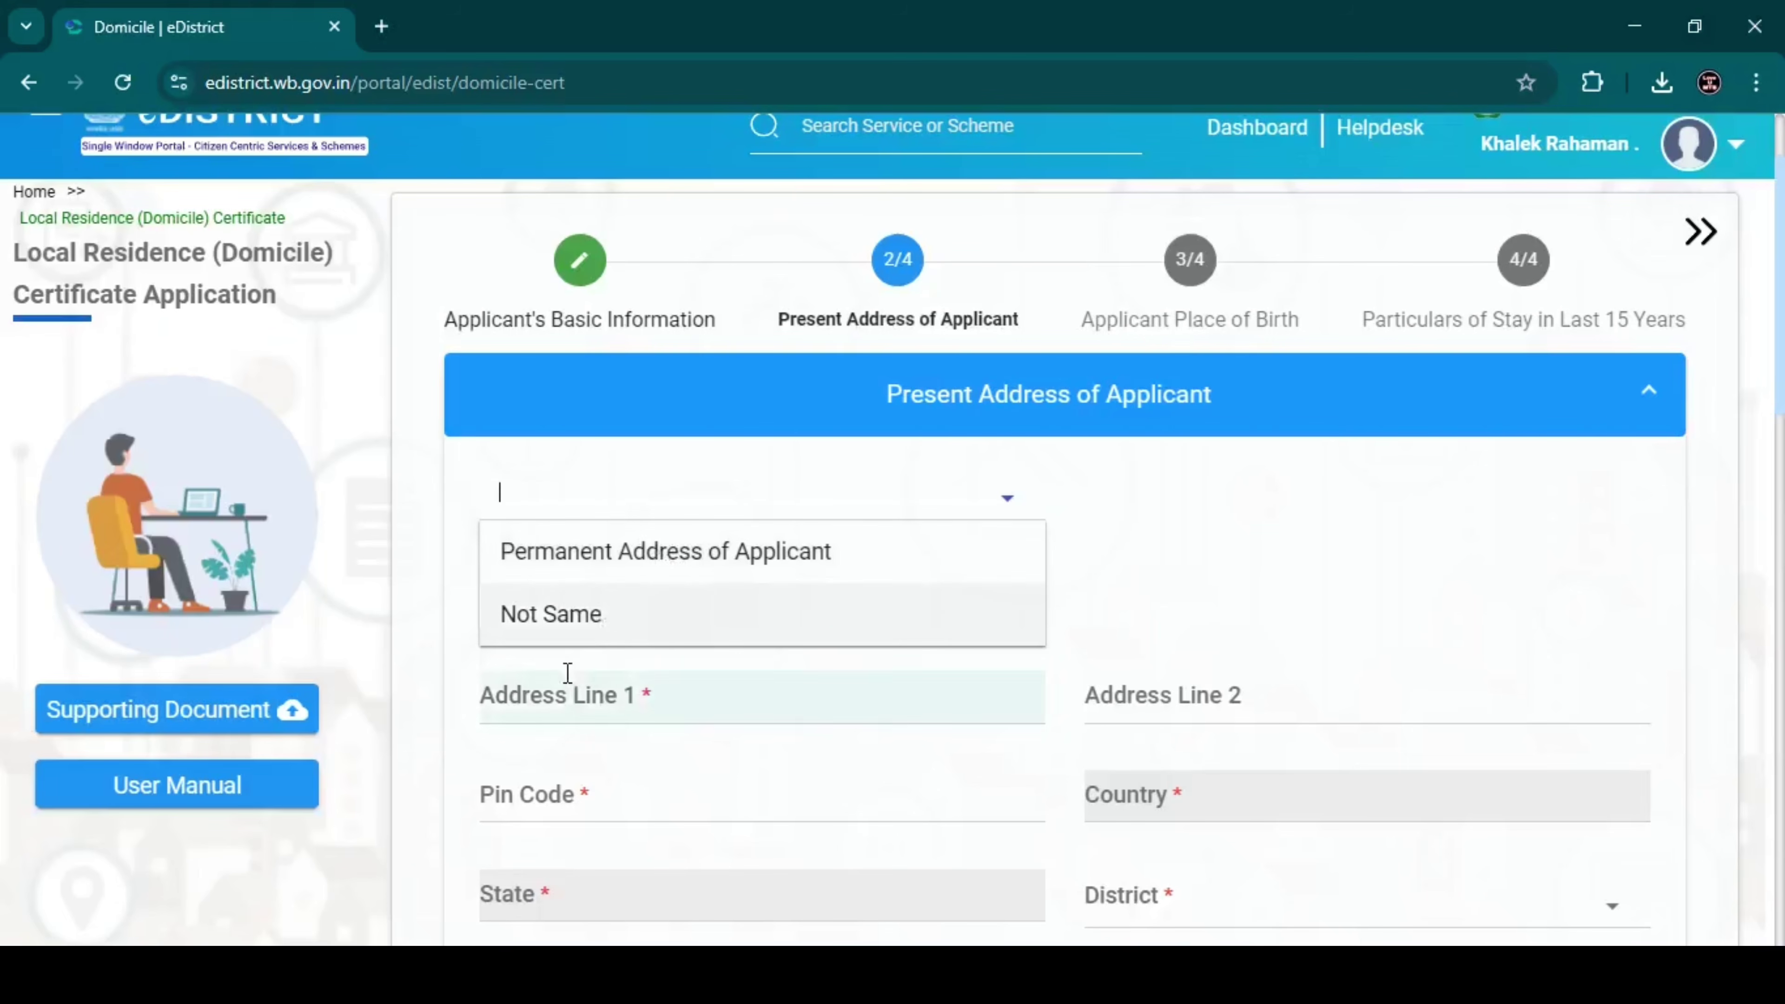
{"action": "left_click", "coordinate": [614, 622]}
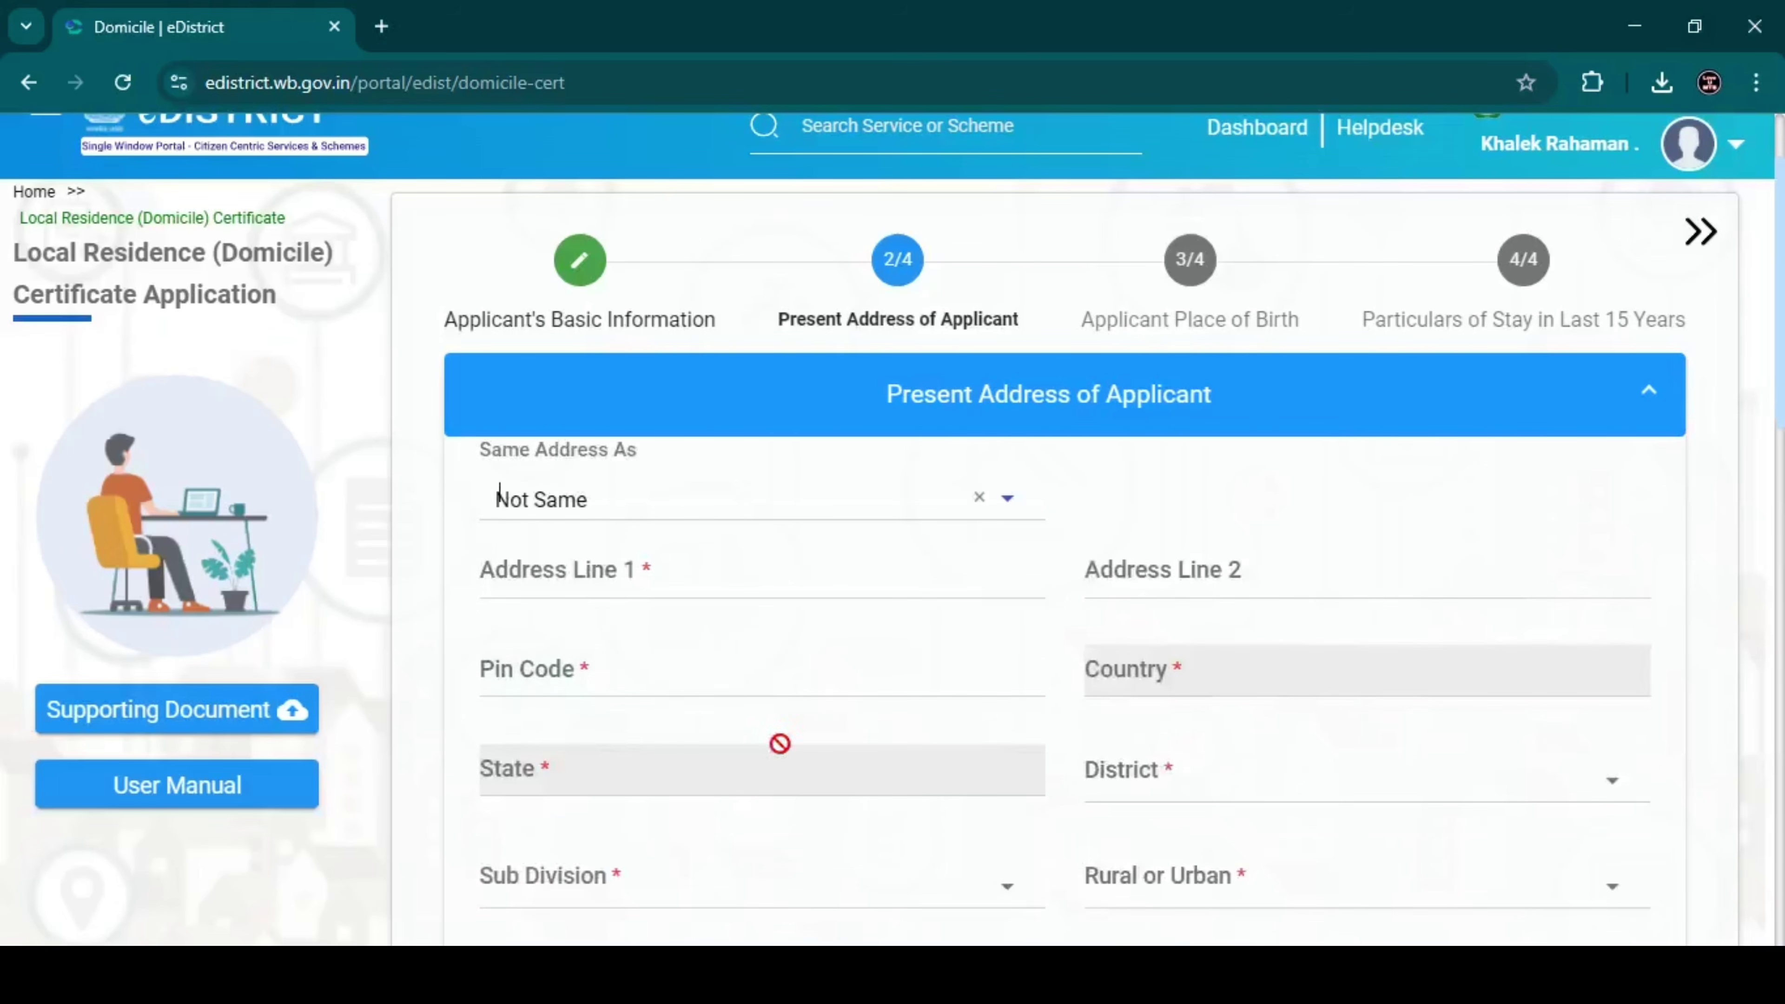
{"action": "left_click", "coordinate": [745, 497]}
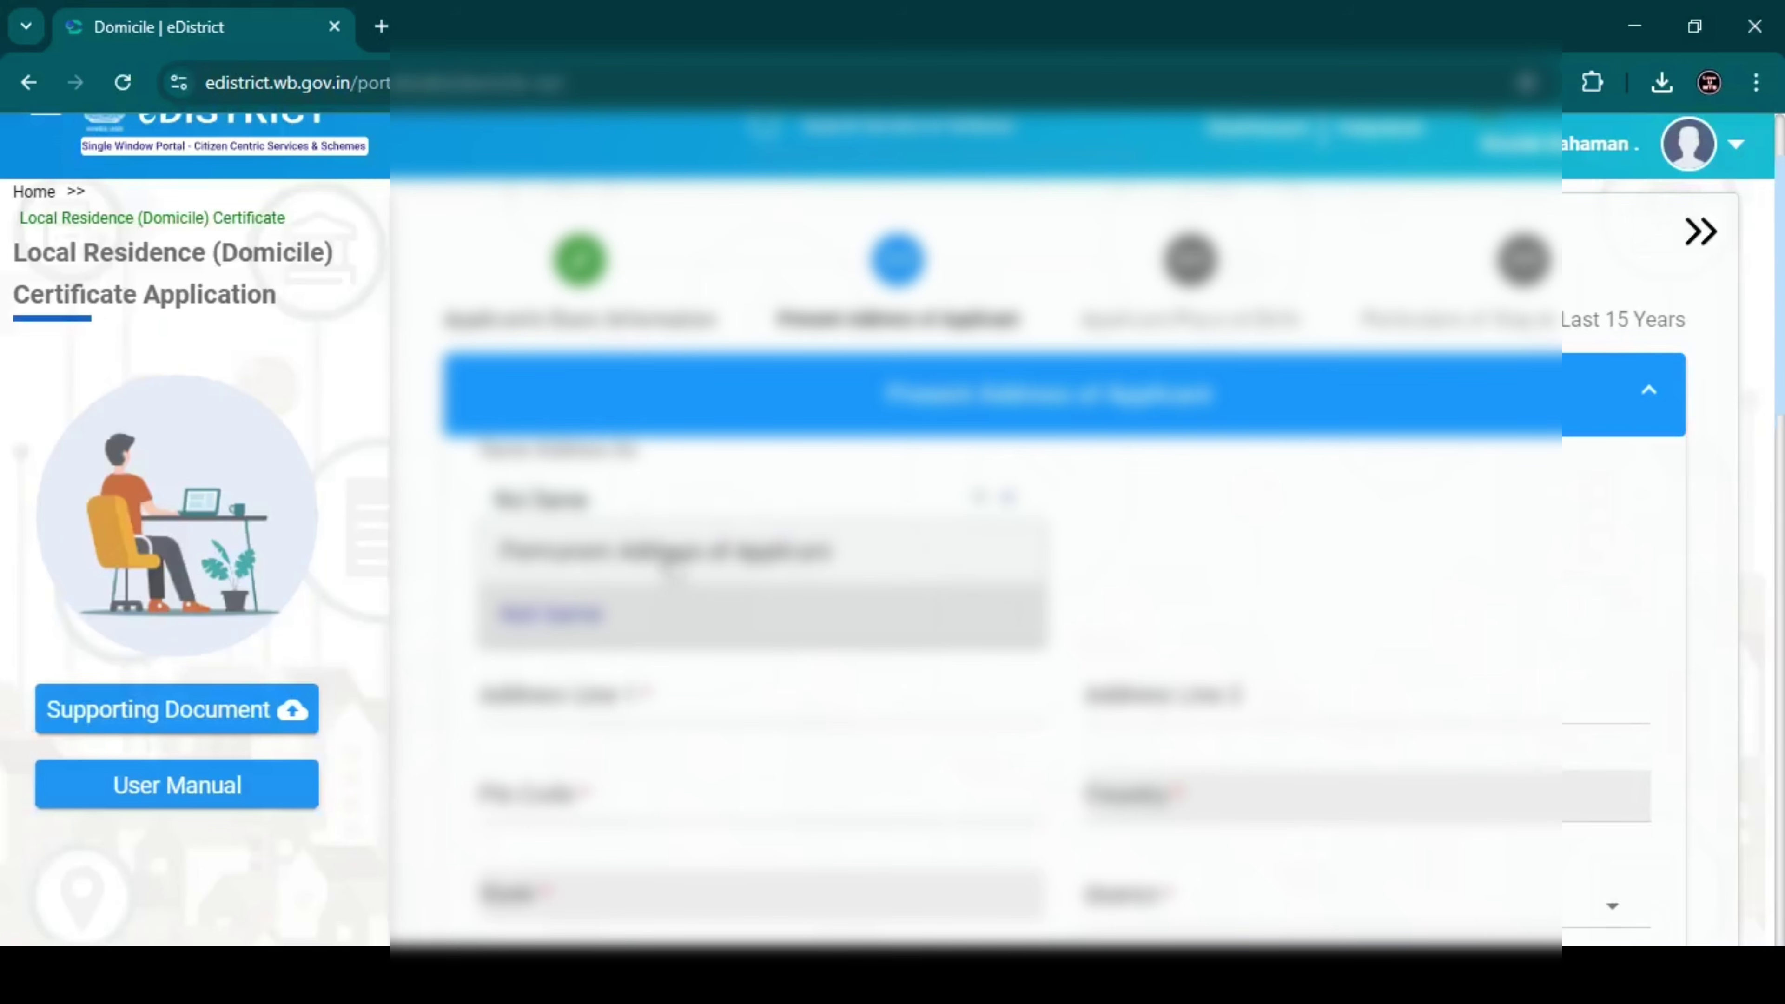
{"action": "left_click", "coordinate": [592, 569]}
{"action": "left_click", "coordinate": [878, 408]}
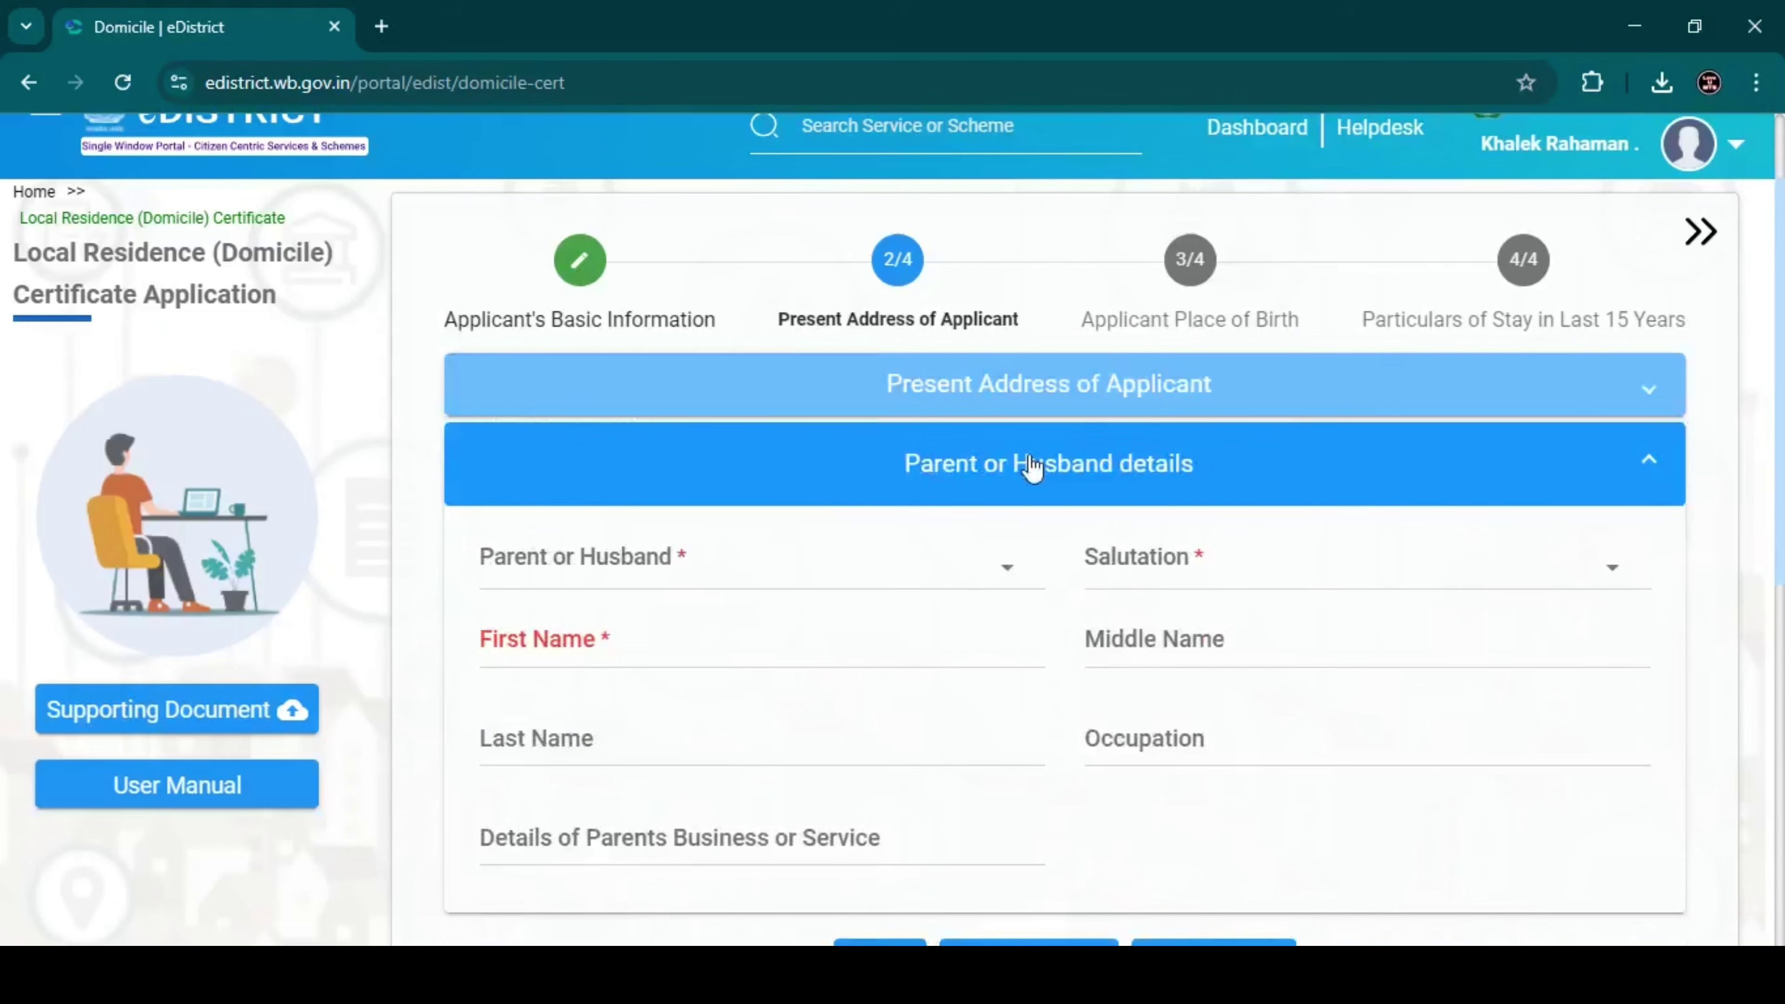
- Set relation Father with salutation Mr., and enter the father's name and occupation cultivator
{"action": "left_click", "coordinate": [729, 578]}
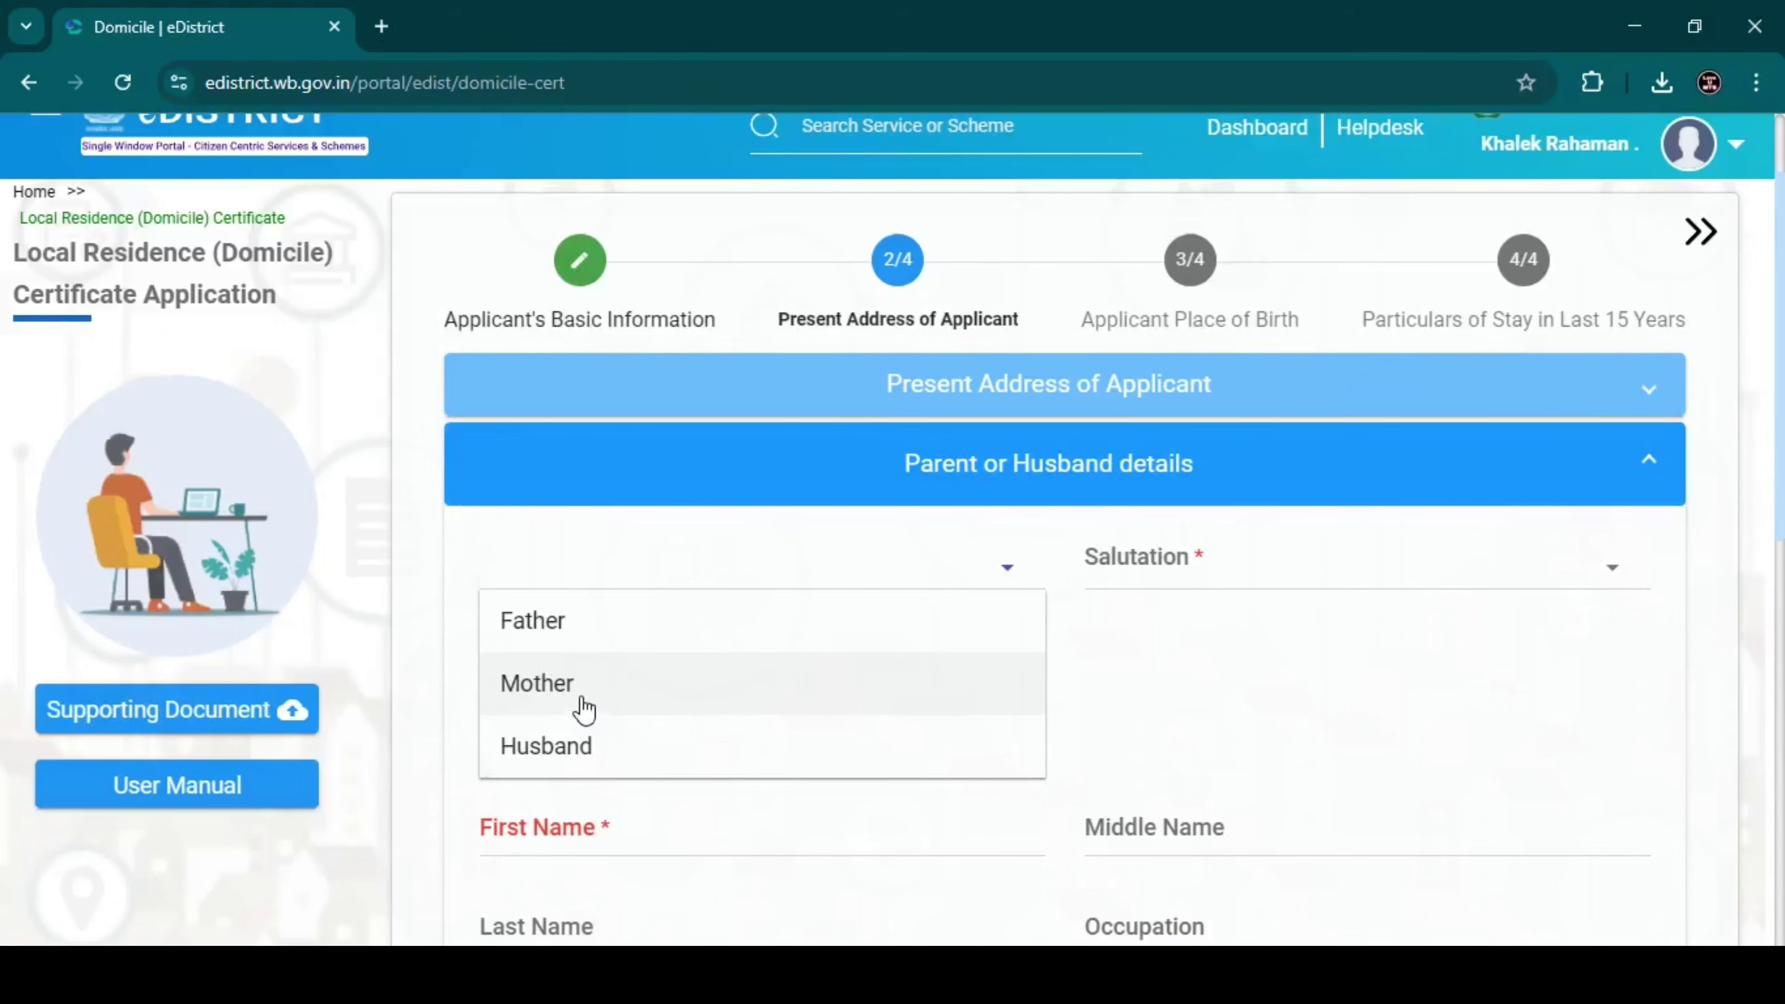
{"action": "left_click", "coordinate": [560, 626]}
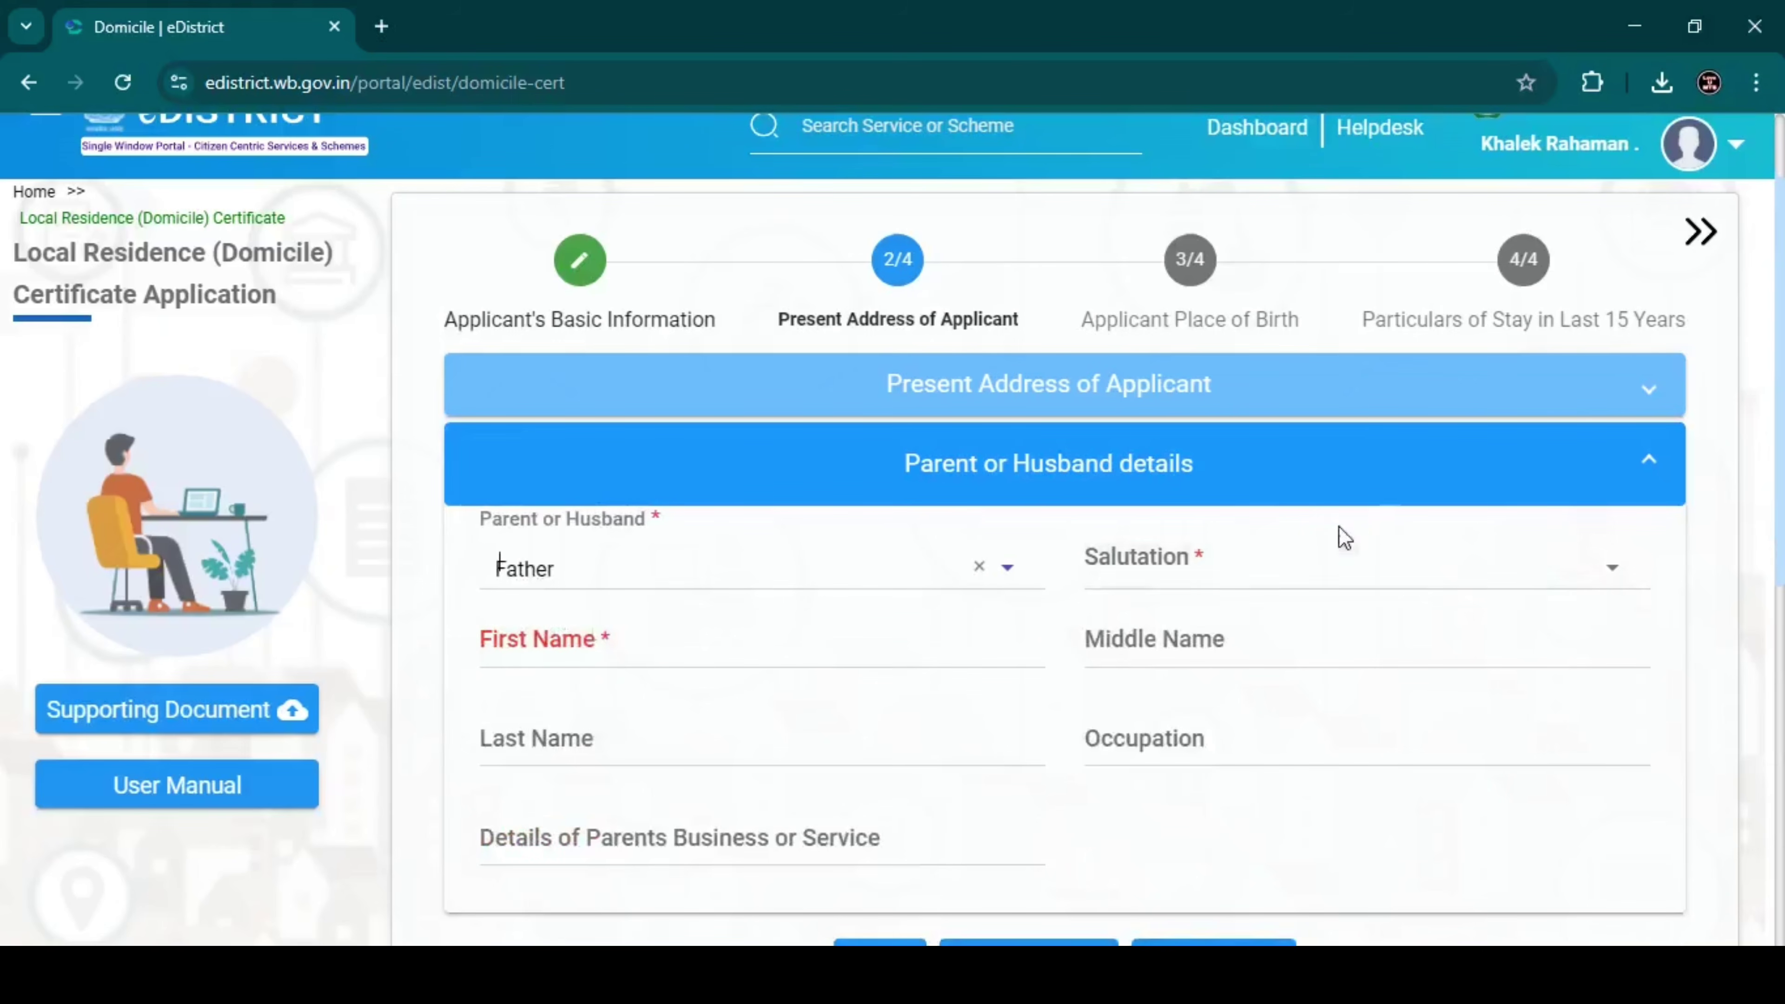
{"action": "left_click", "coordinate": [1267, 562]}
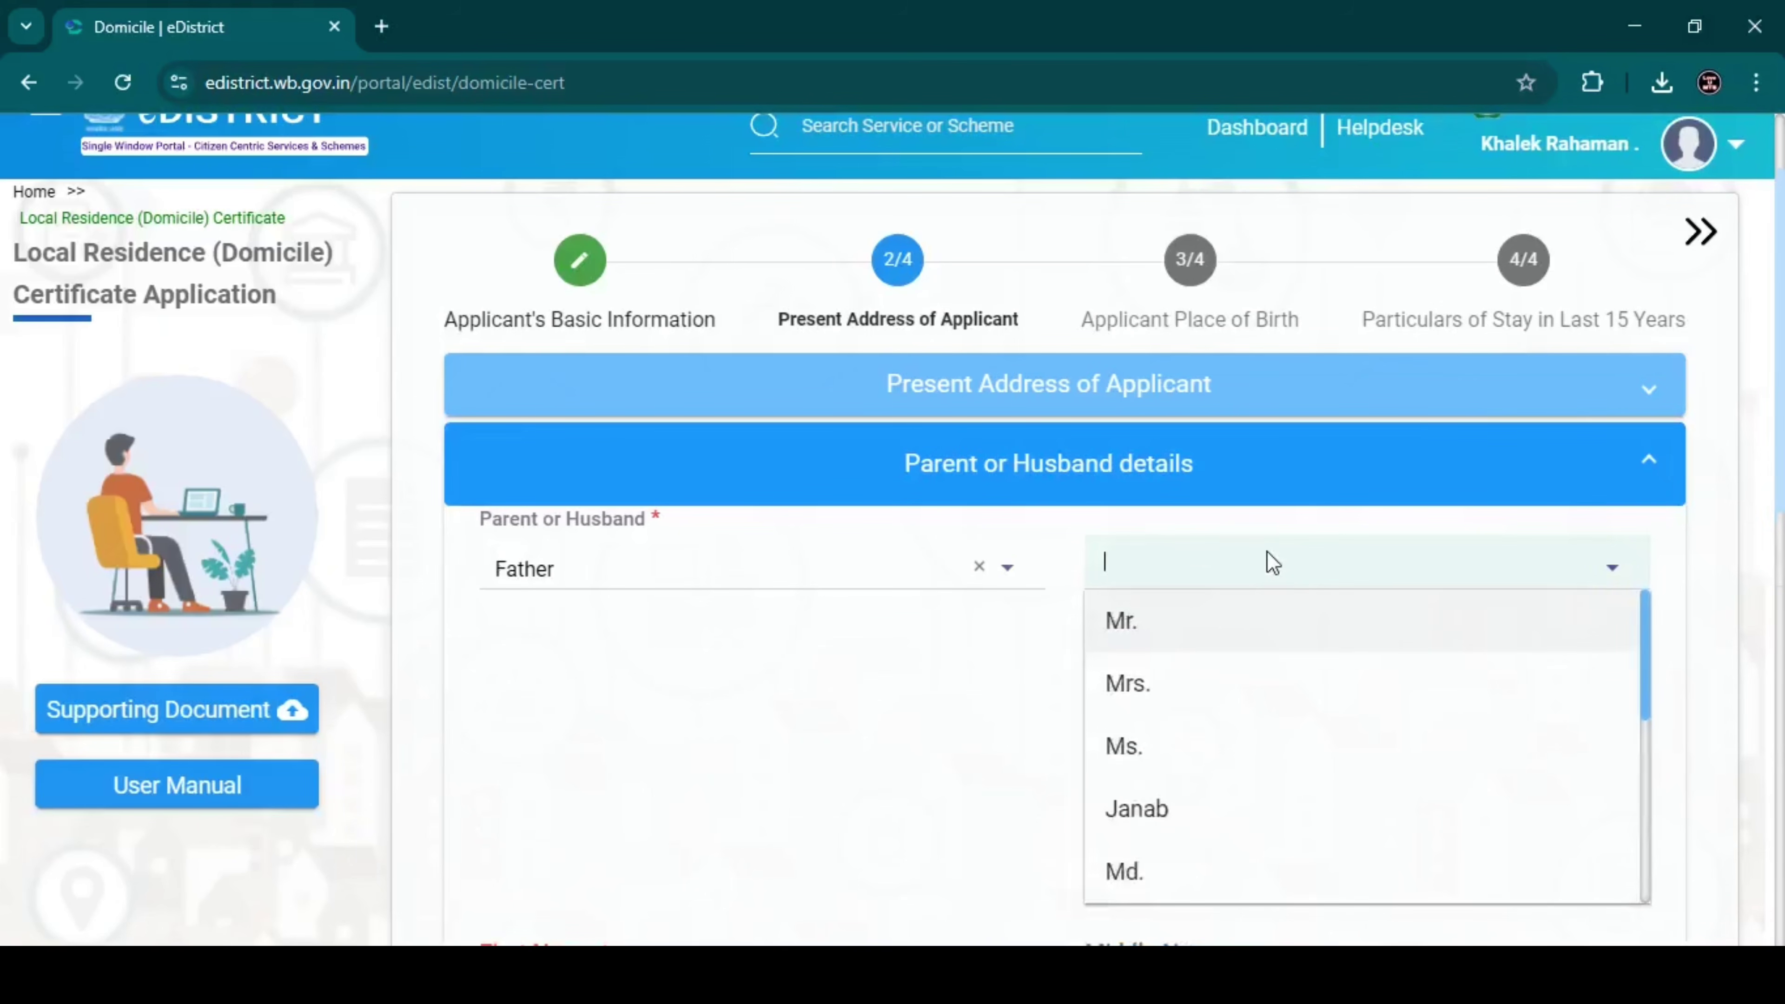
{"action": "left_click", "coordinate": [1153, 643]}
{"action": "left_click", "coordinate": [634, 643]}
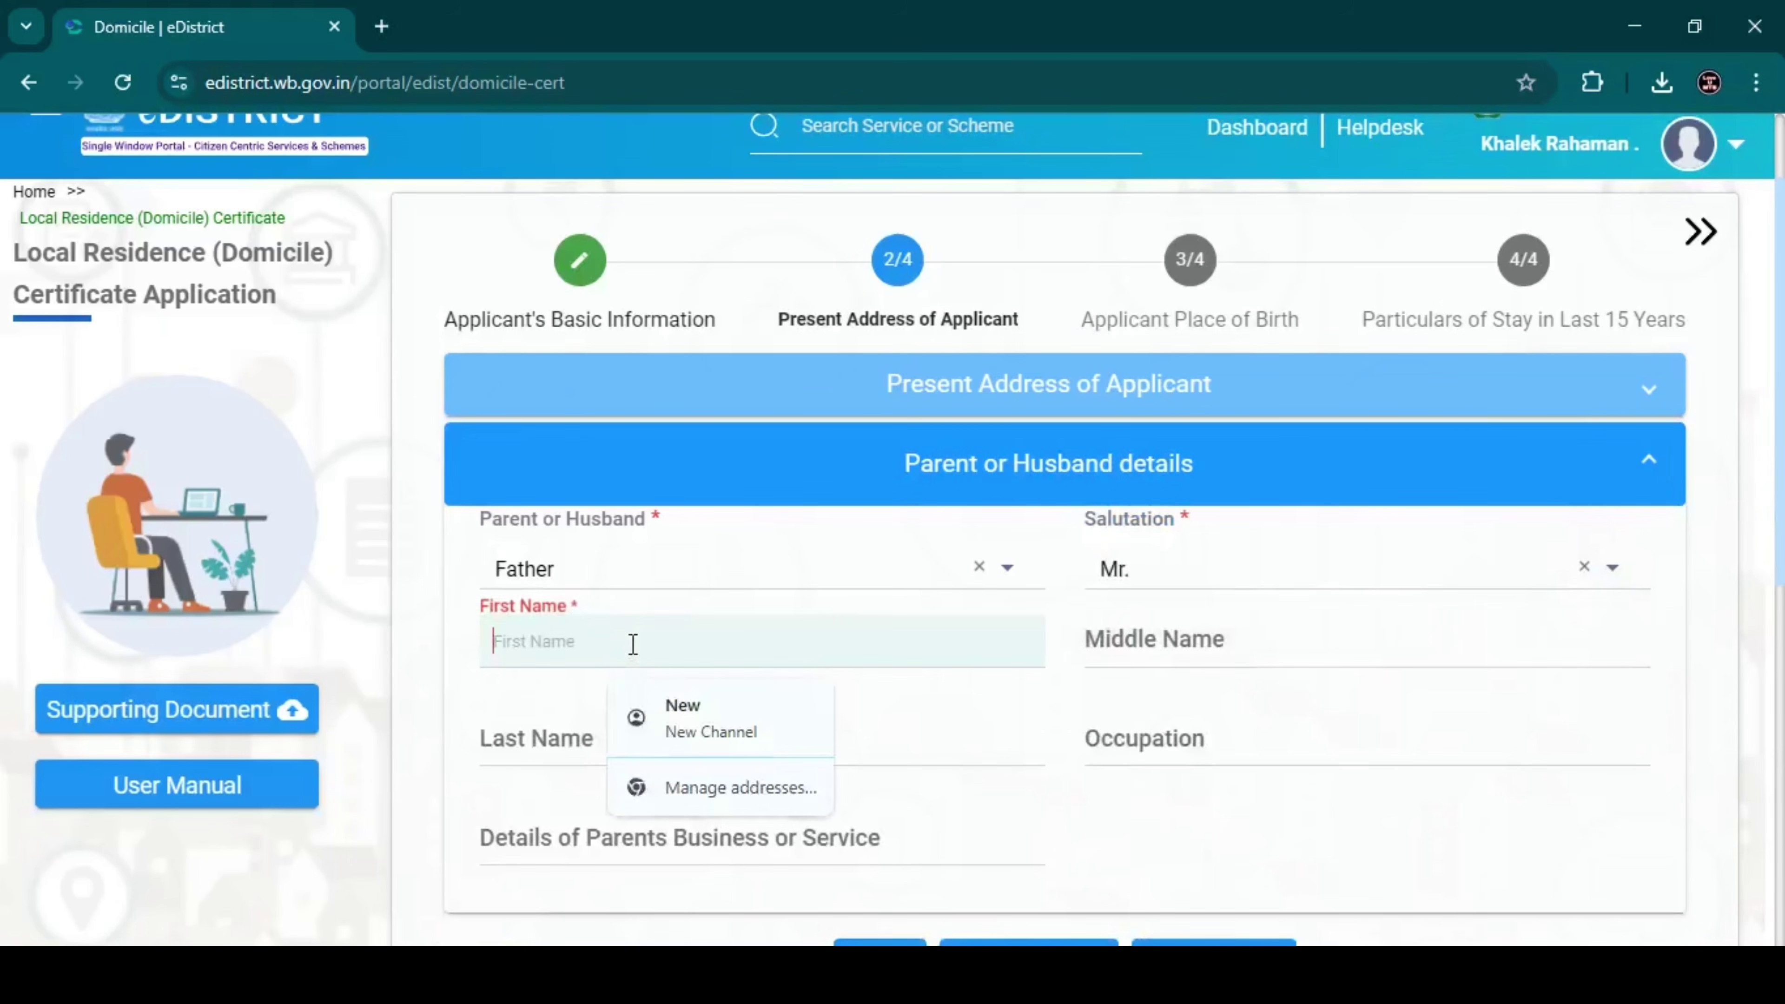
{"action": "type", "text": "Na"}
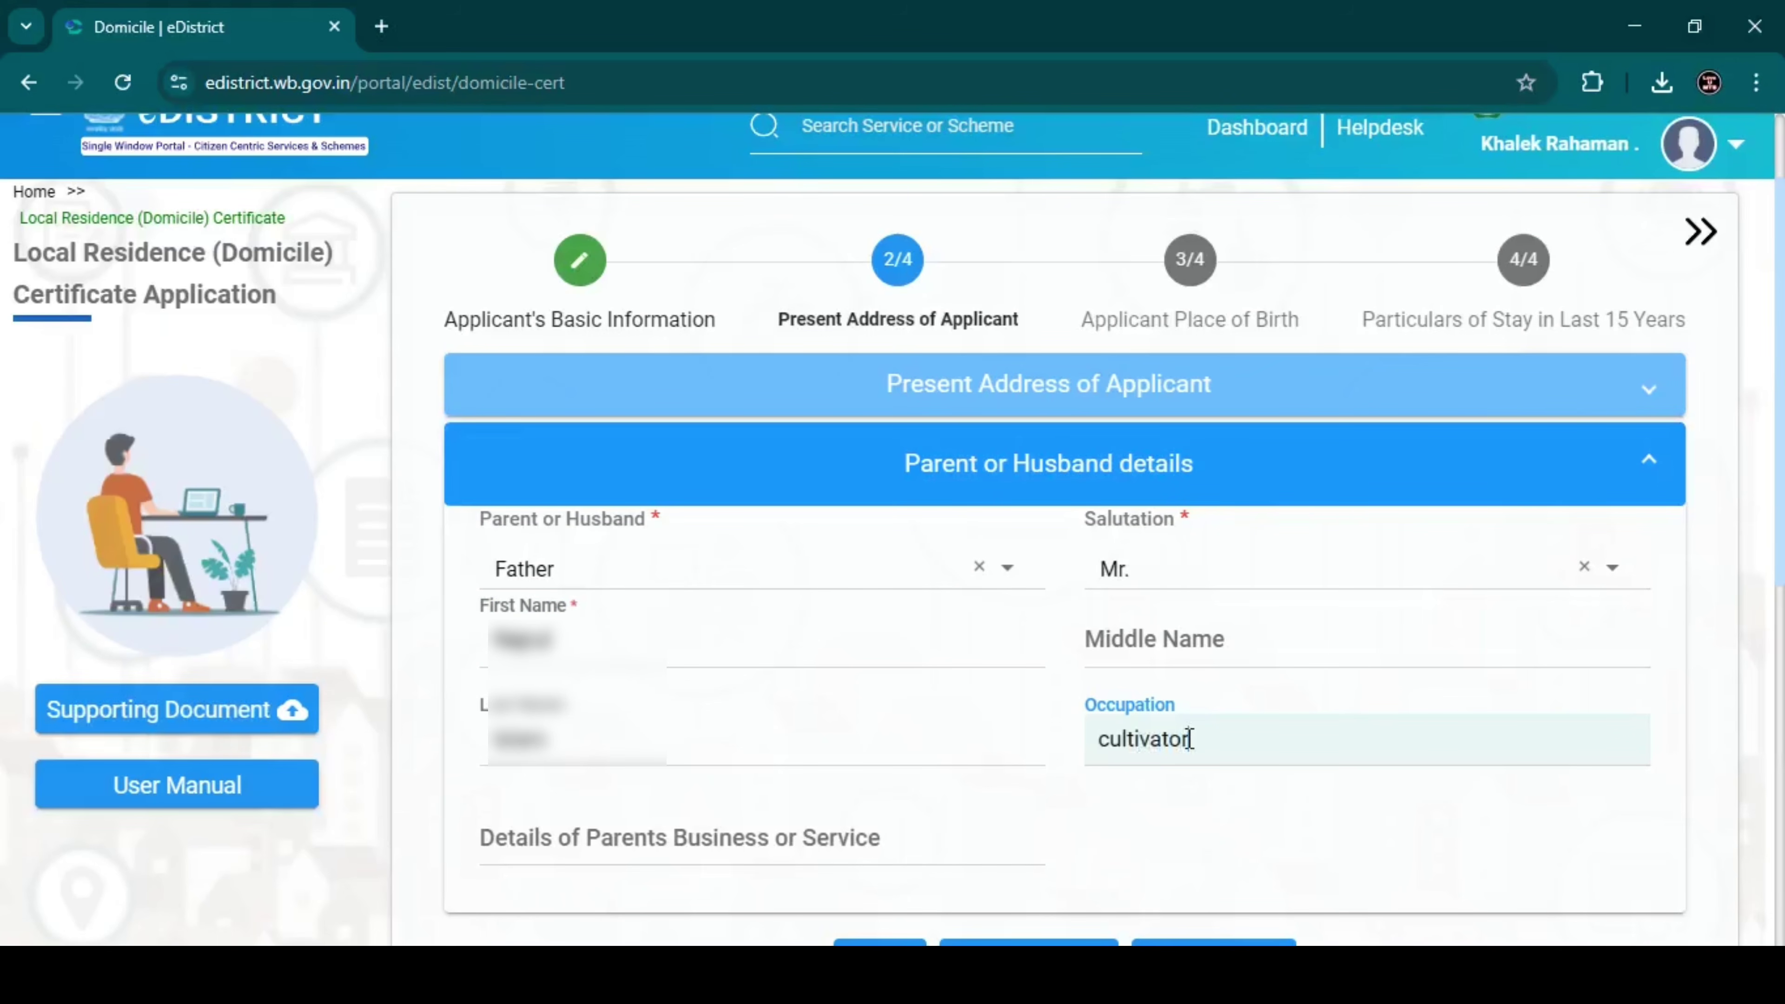
{"action": "scroll", "coordinate": [888, 728], "scroll_direction": "down", "scroll_amount": 2}
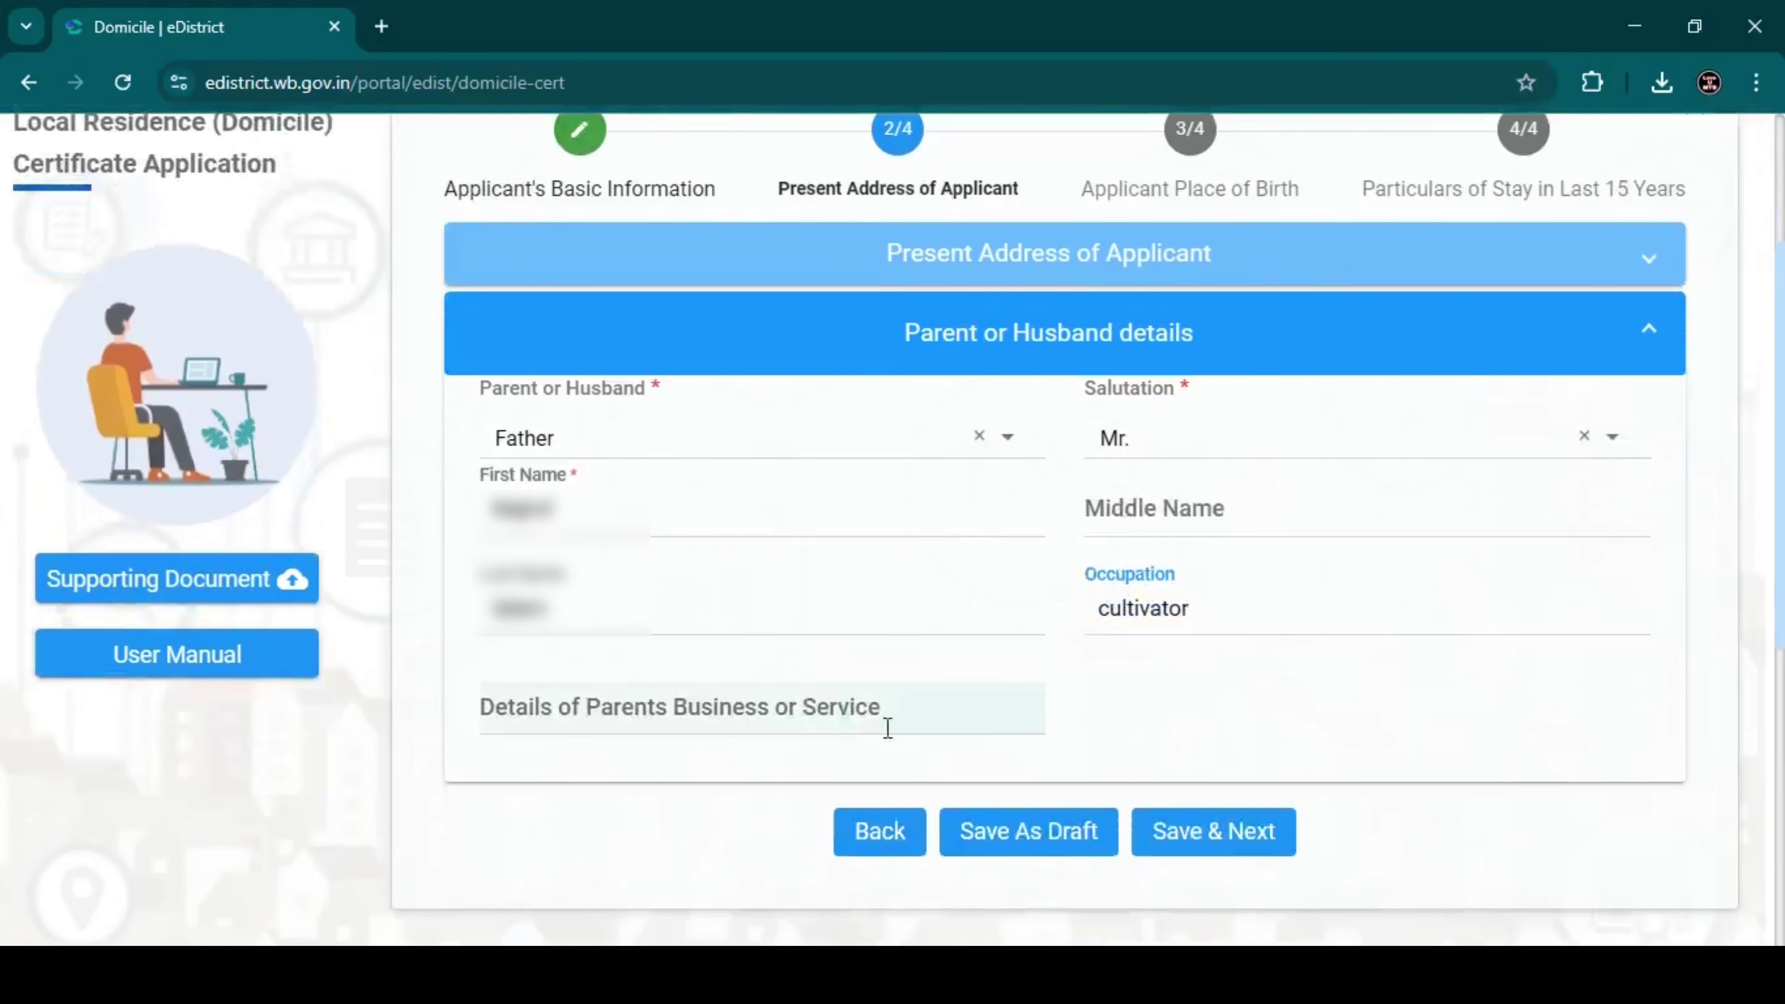
- Set birth state West Bengal and place of birth same as the permanent address
{"action": "left_click", "coordinate": [1220, 831]}
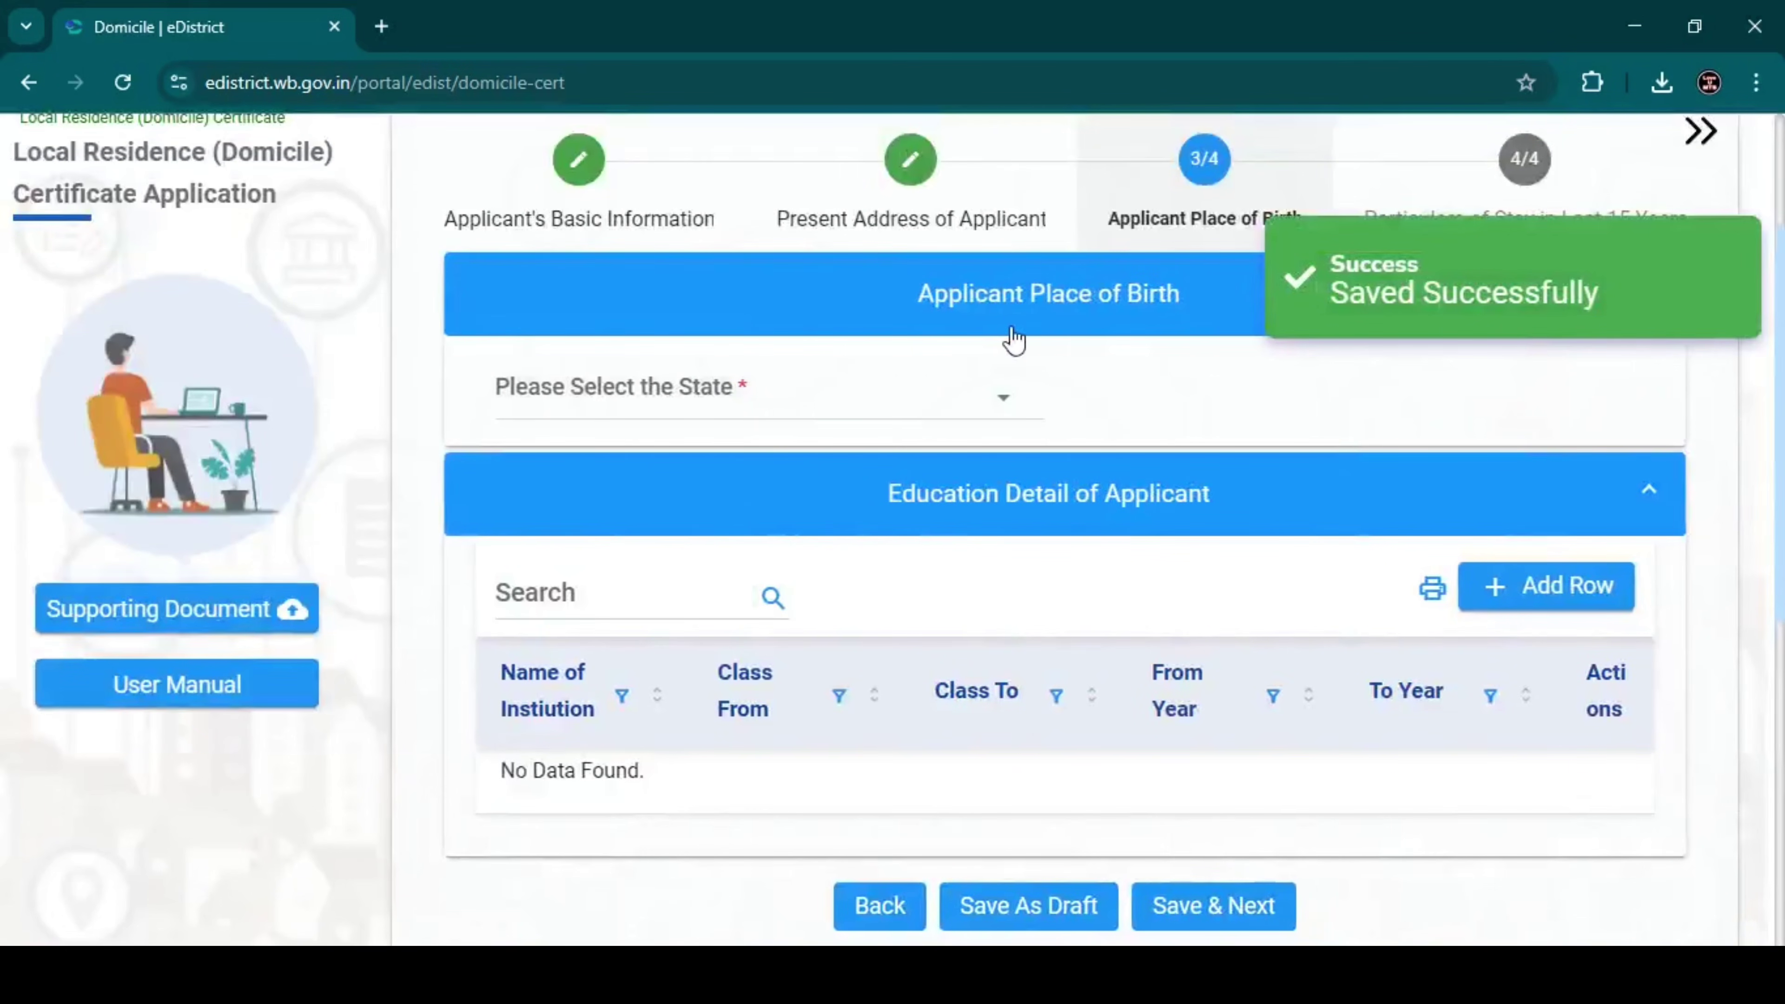
{"action": "left_click", "coordinate": [955, 411]}
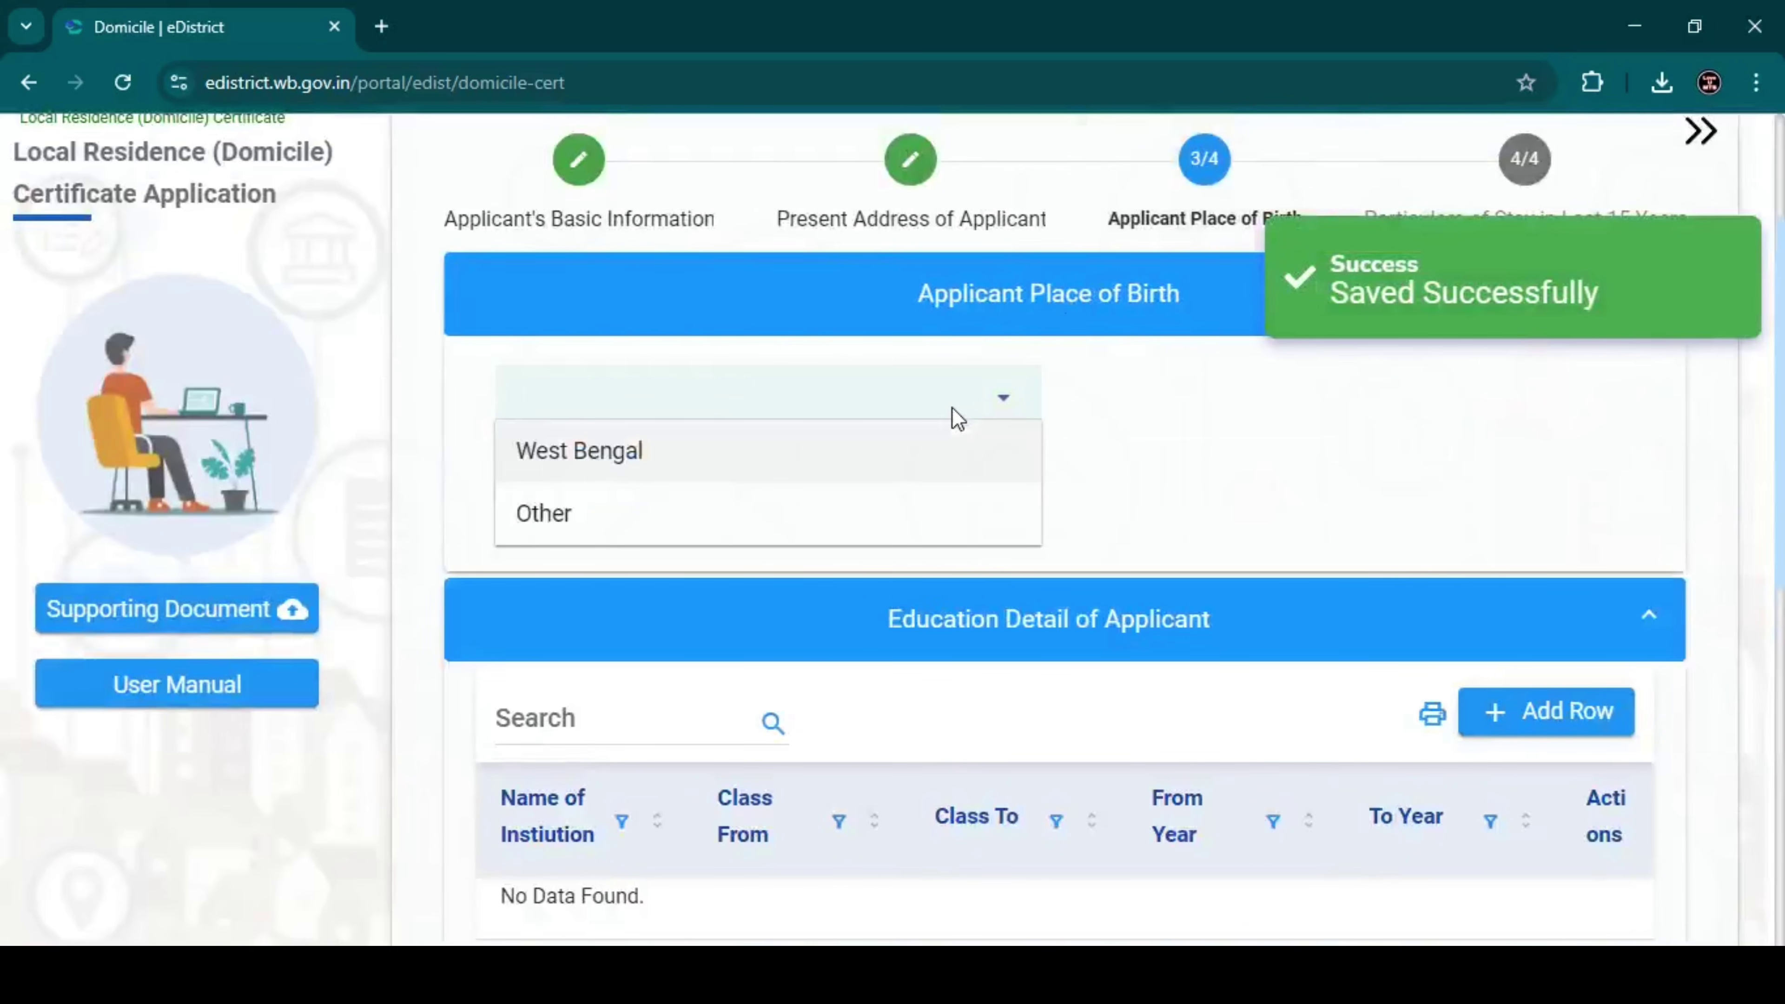
{"action": "left_click", "coordinate": [646, 454]}
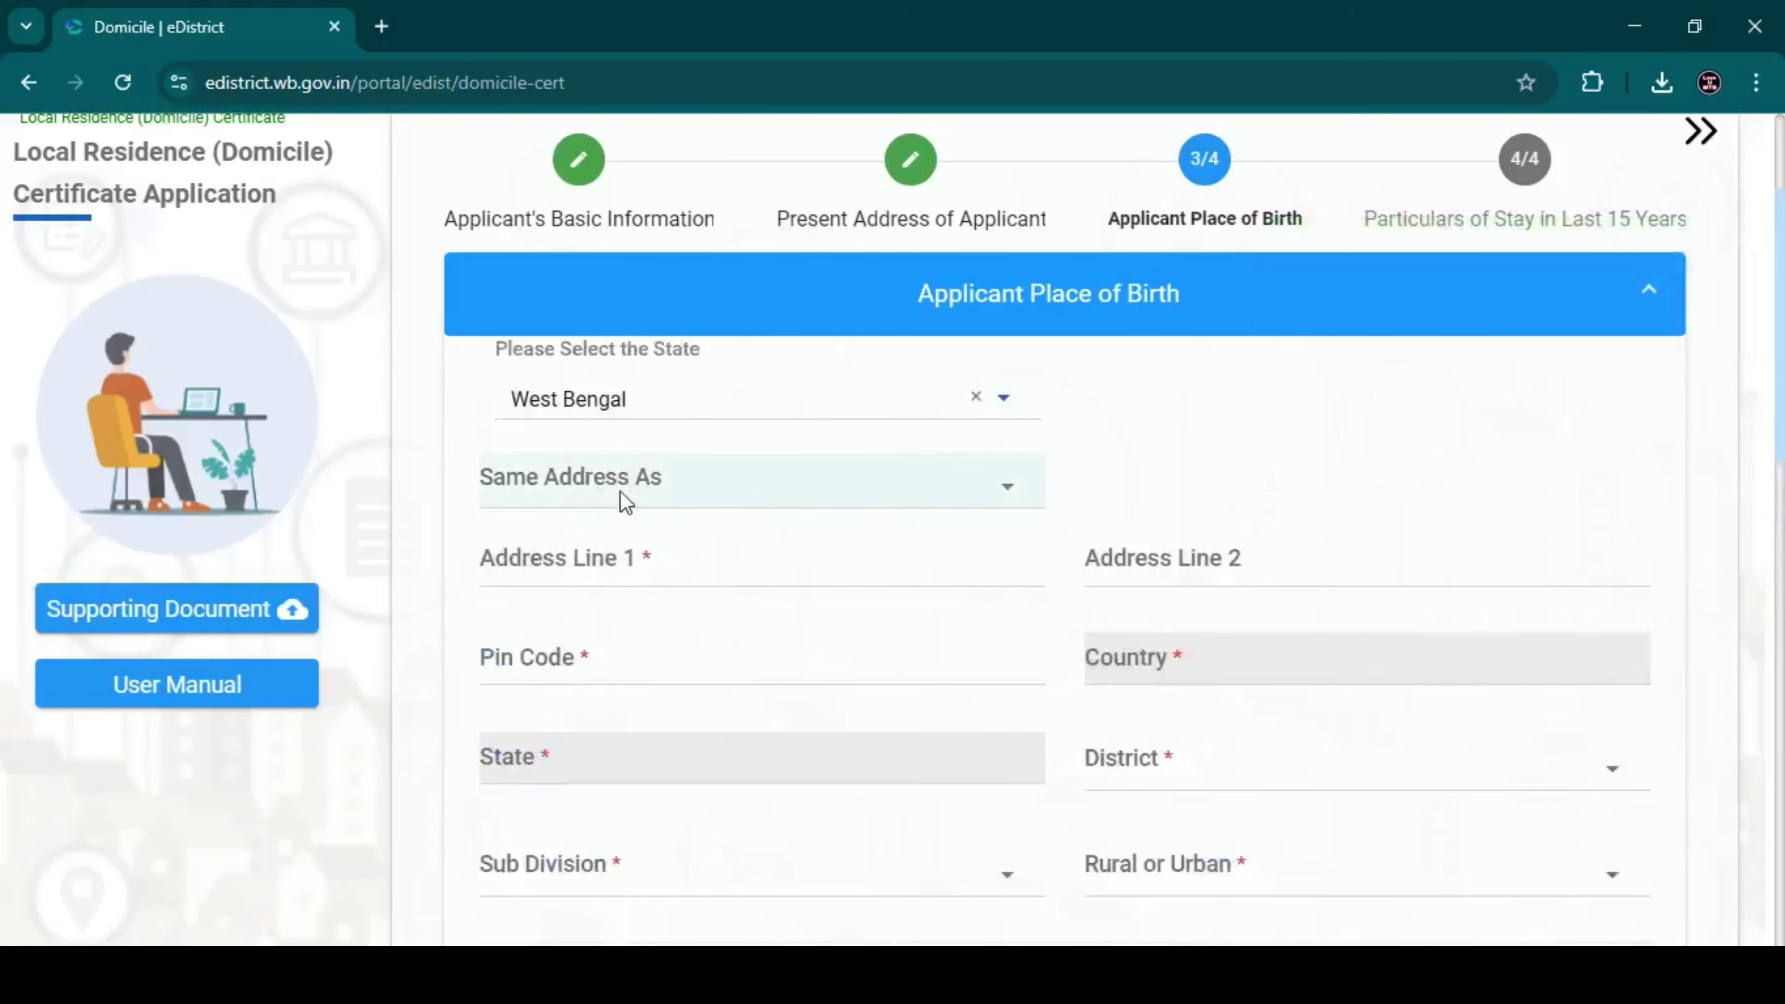
{"action": "left_click", "coordinate": [641, 491]}
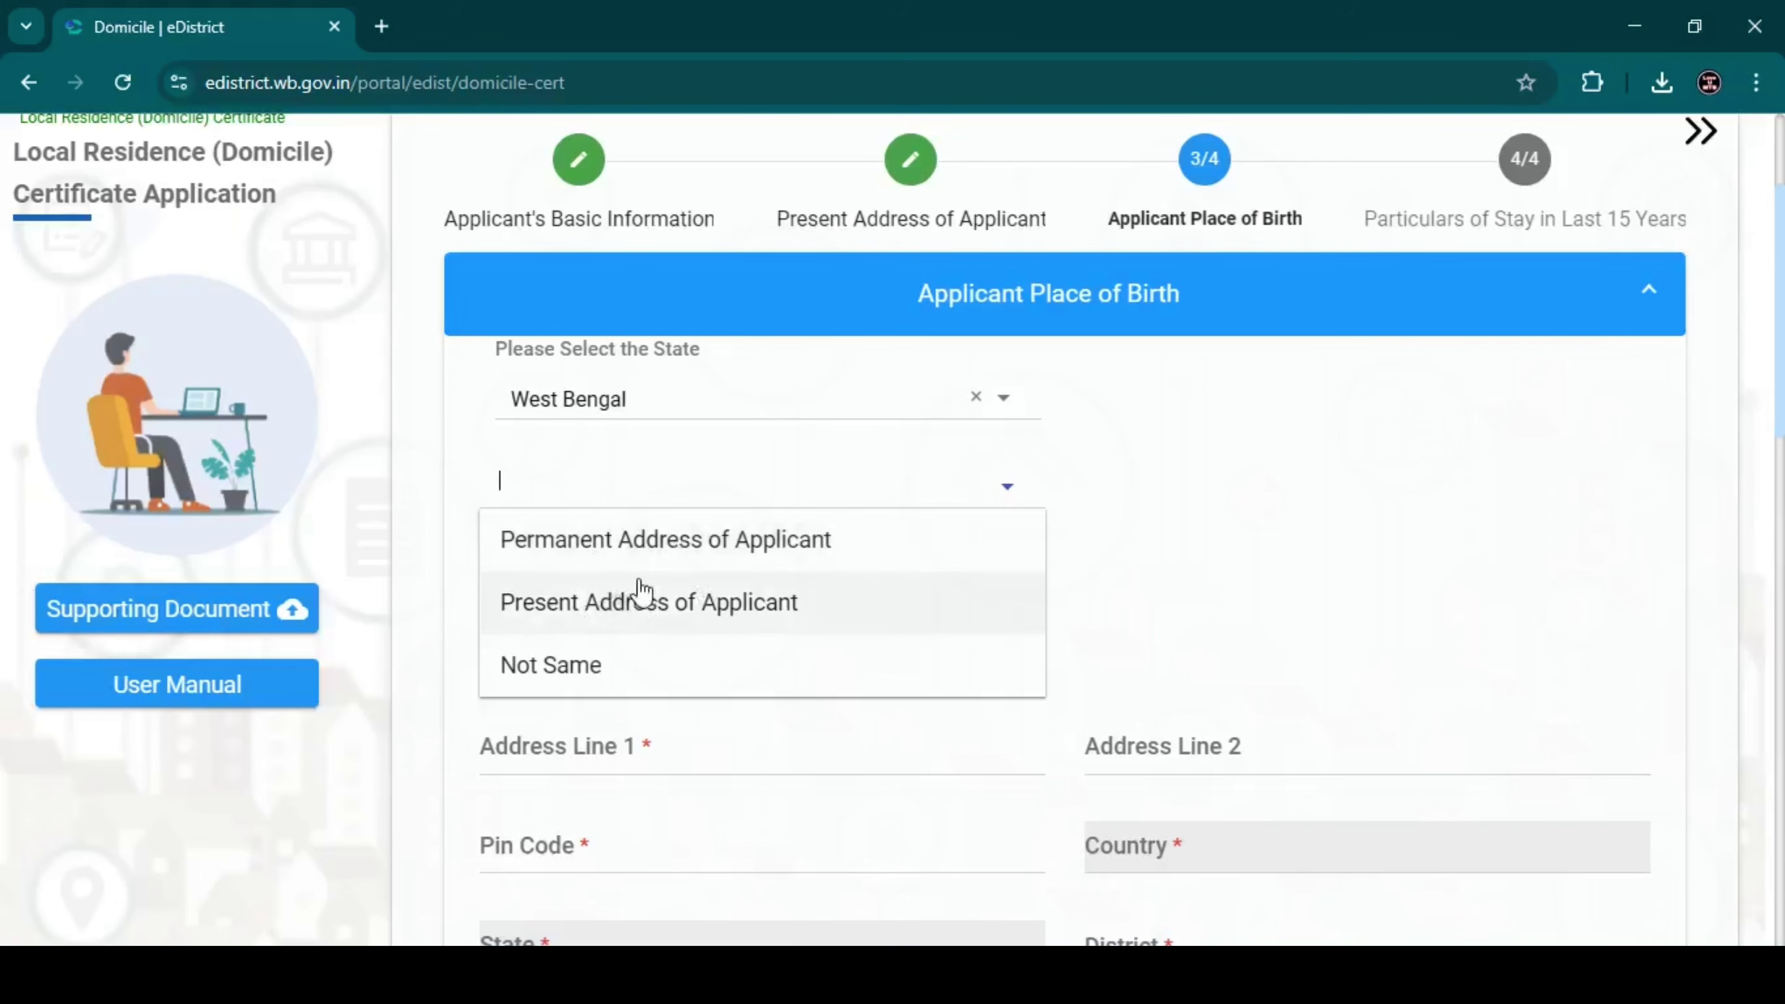
{"action": "left_click", "coordinate": [659, 562]}
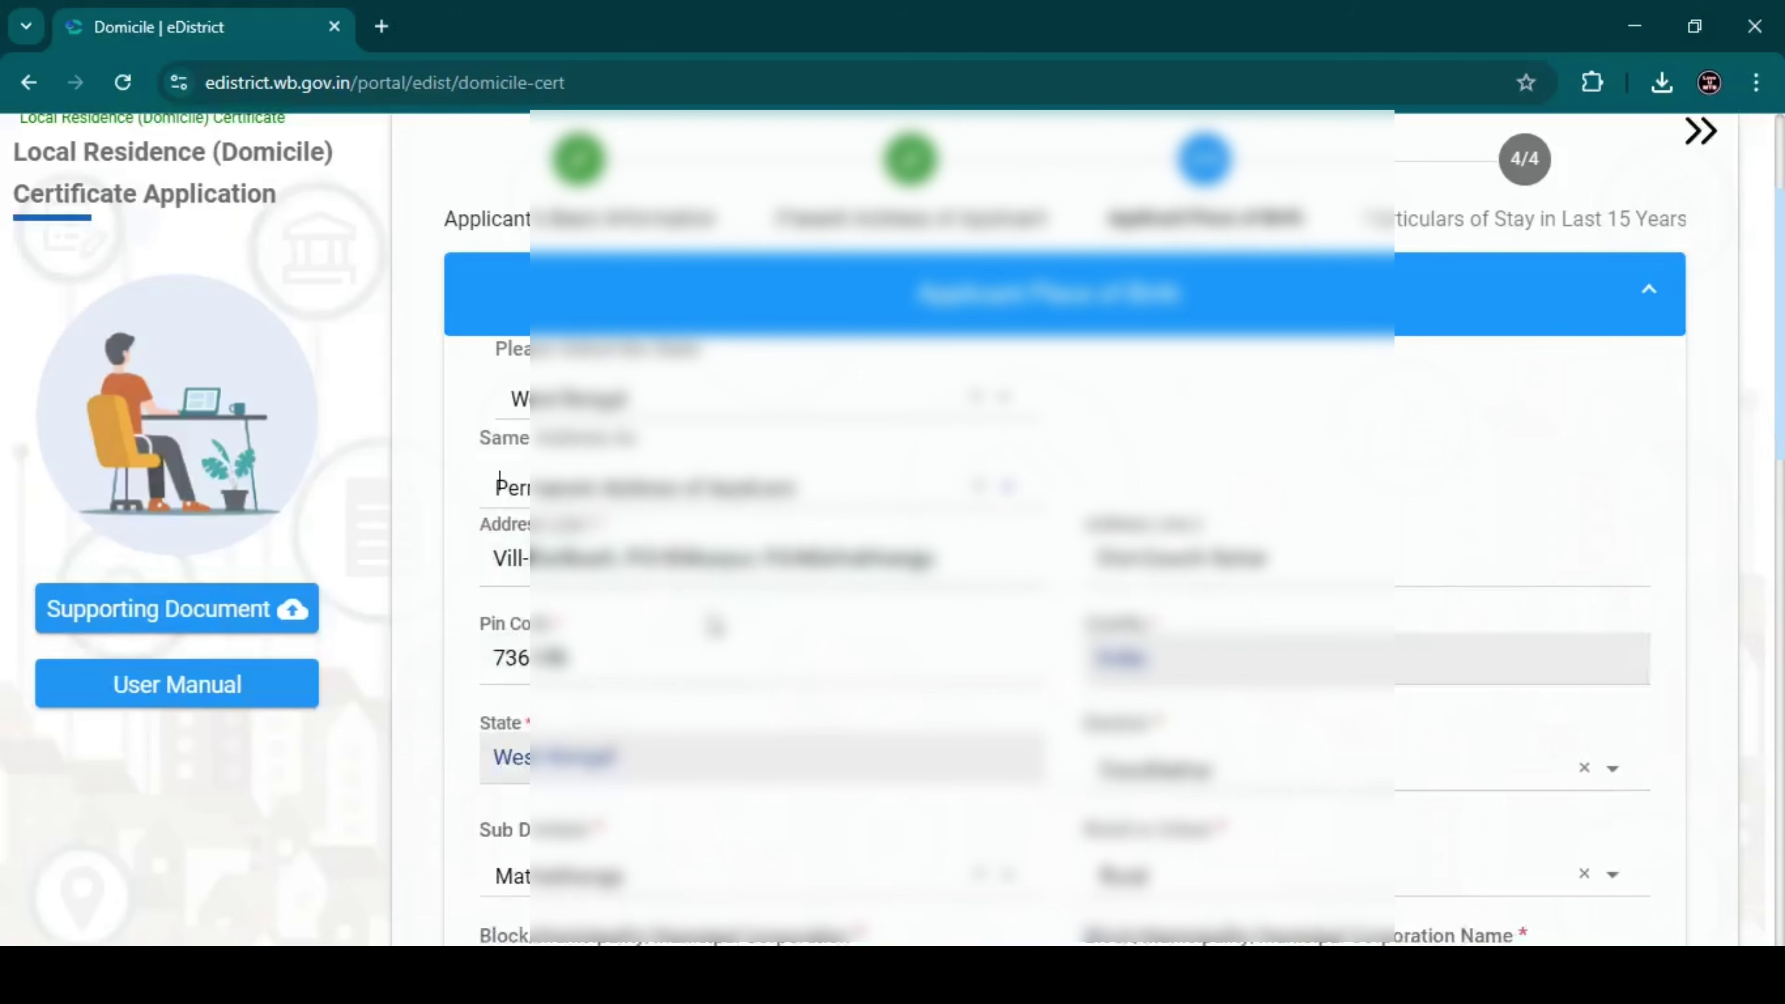
- Open an Education Details row, then cancel it, leaving the table empty
{"action": "scroll", "coordinate": [846, 521], "scroll_direction": "down", "scroll_amount": 2}
{"action": "scroll", "coordinate": [847, 521], "scroll_direction": "down", "scroll_amount": 7}
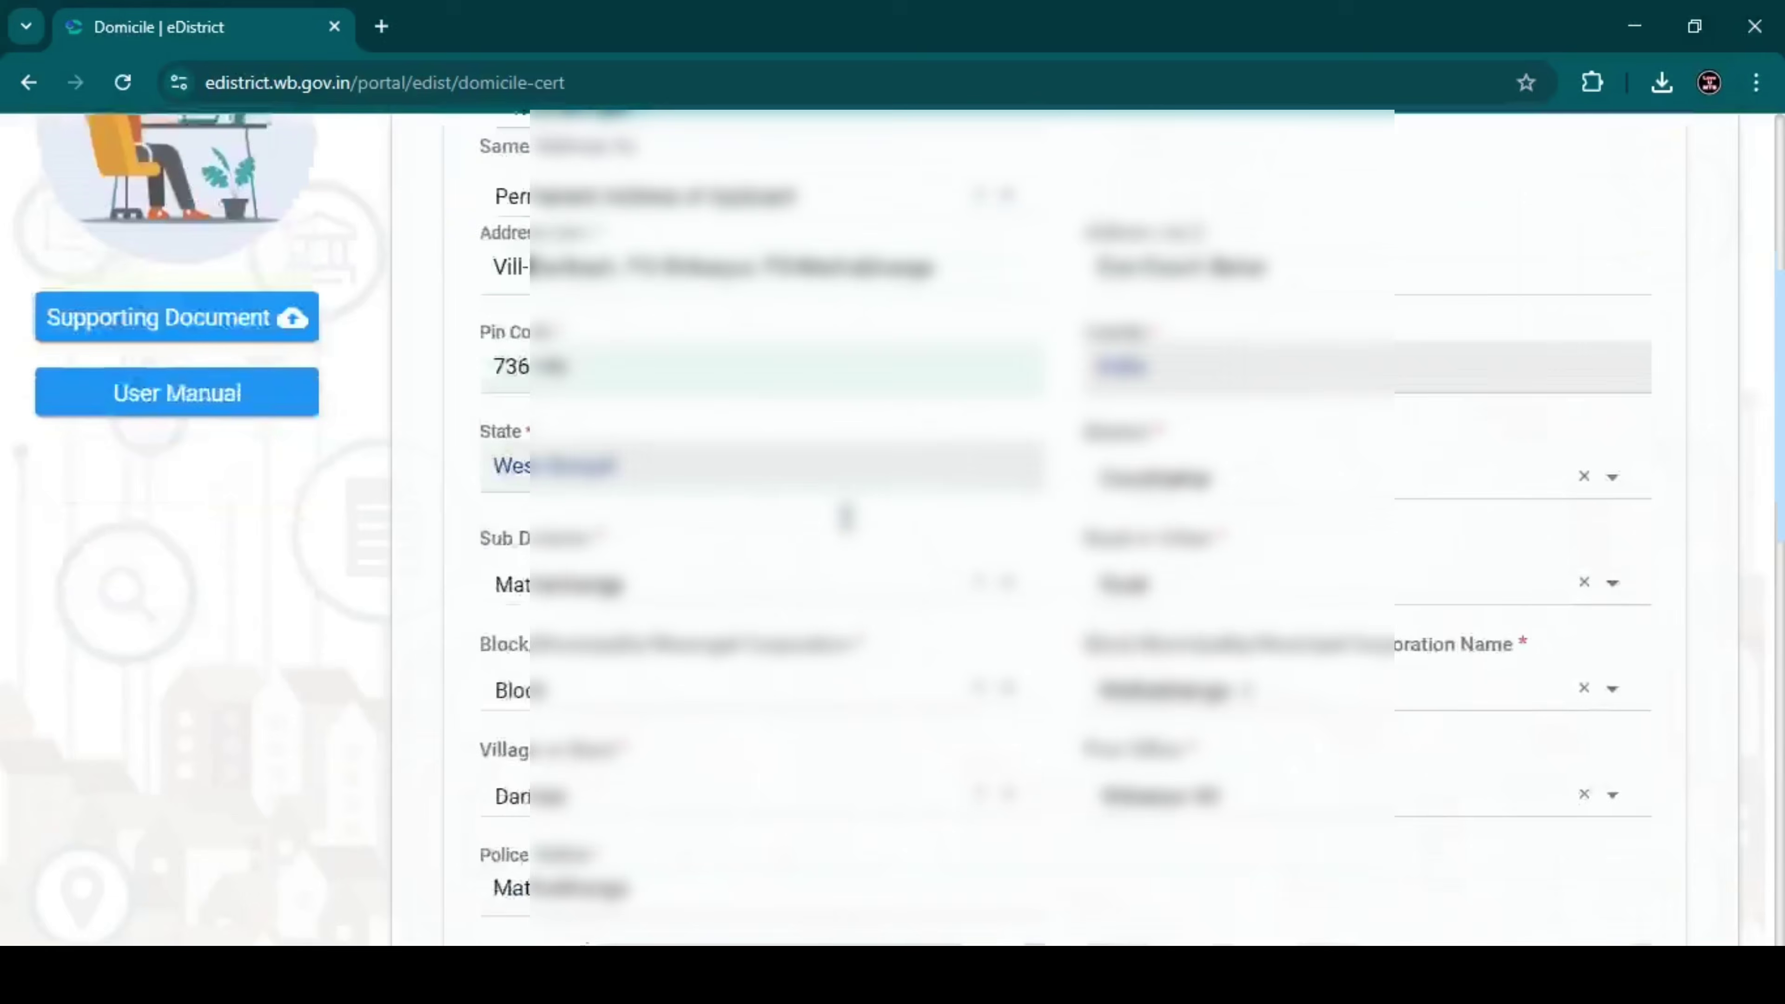
{"action": "scroll", "coordinate": [839, 517], "scroll_direction": "up", "scroll_amount": 9}
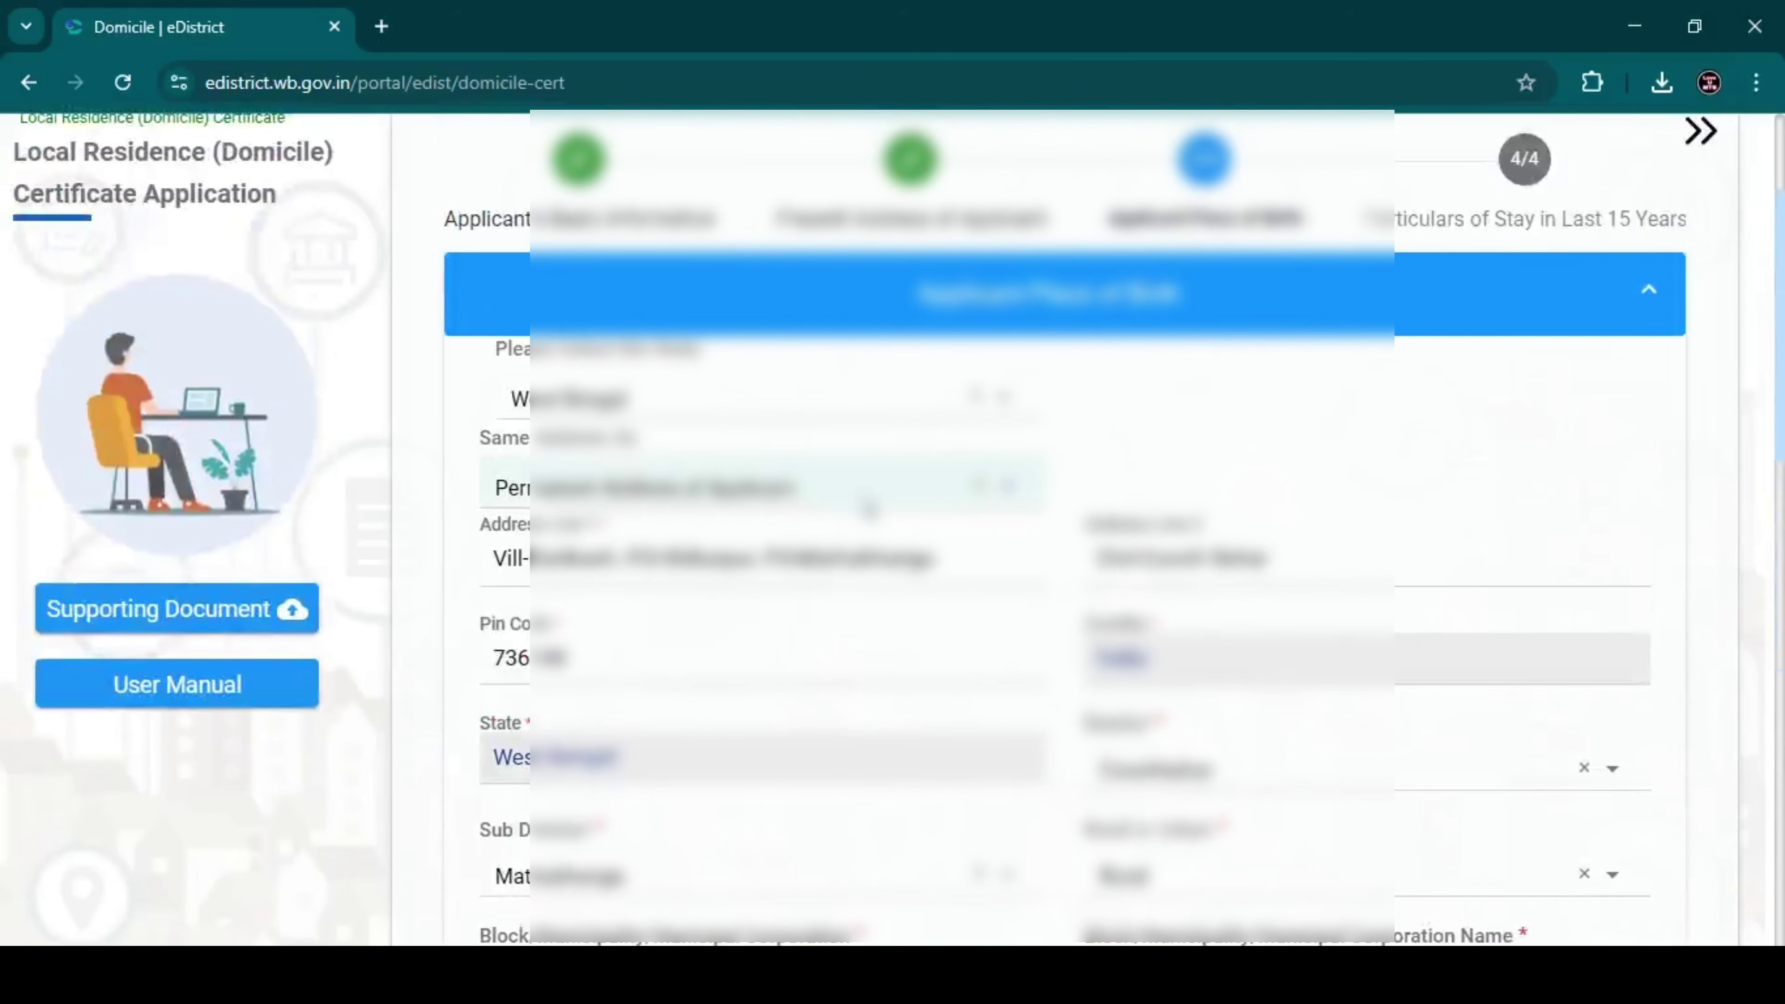
{"action": "left_click", "coordinate": [853, 327]}
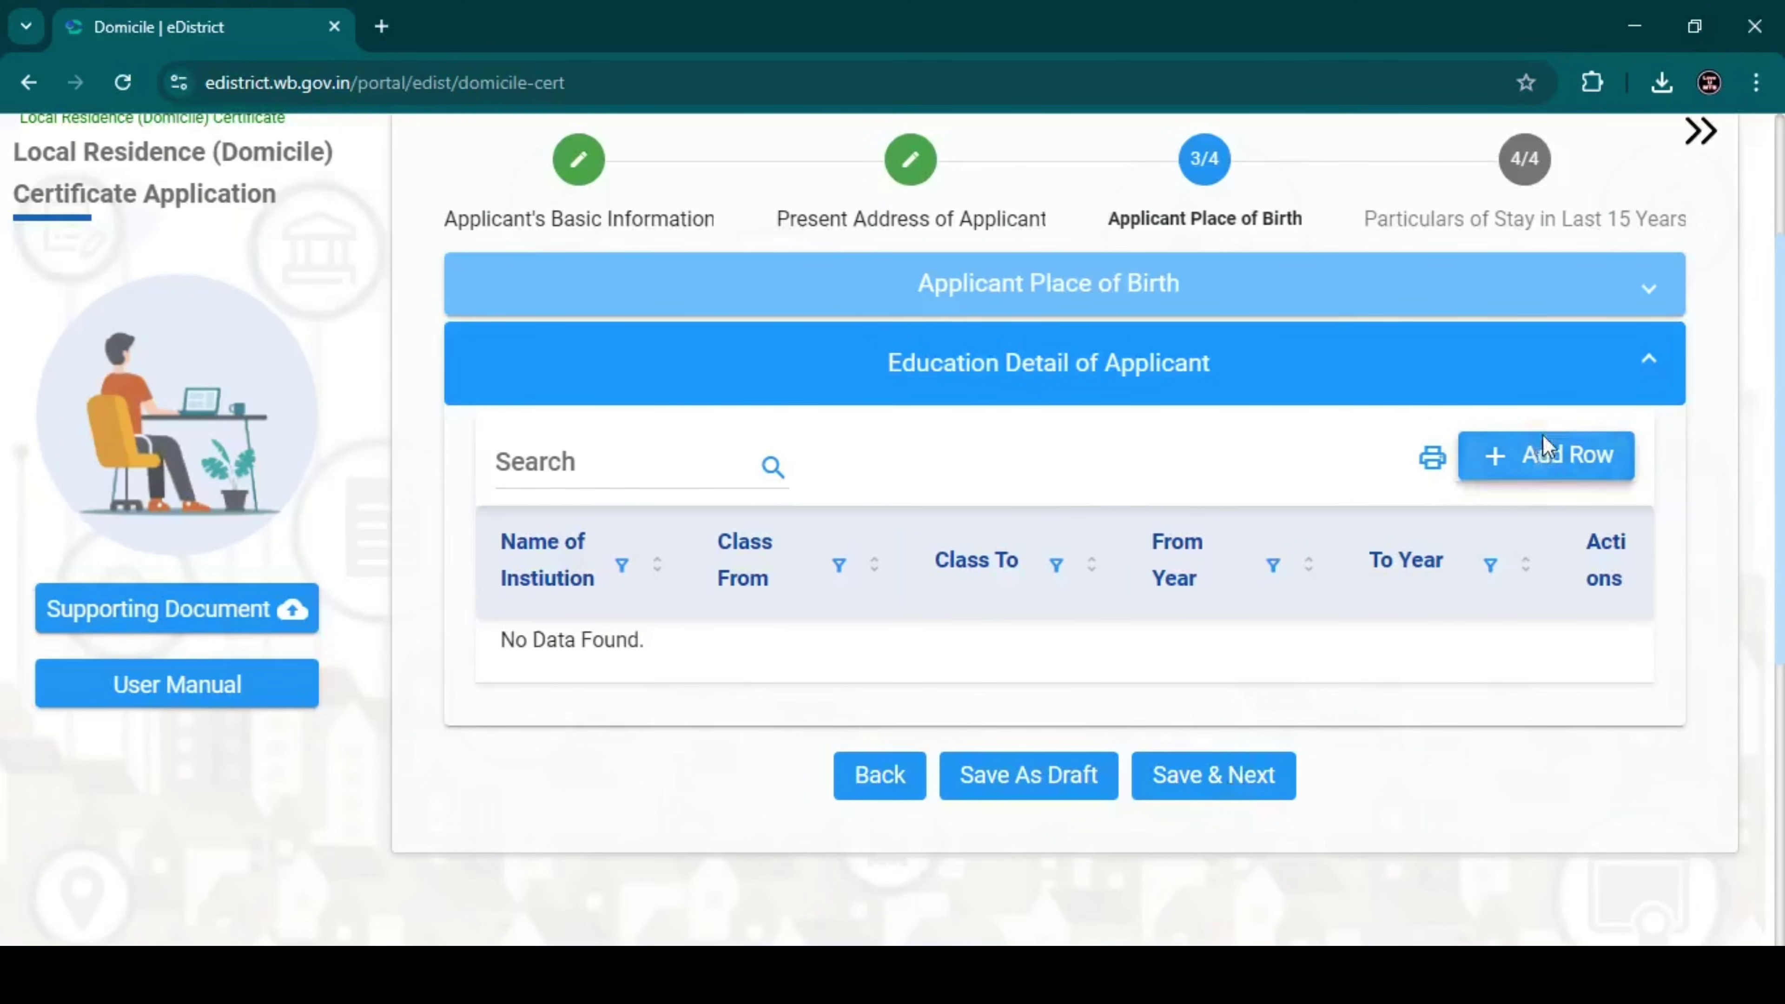
{"action": "left_click", "coordinate": [1539, 454]}
{"action": "left_click", "coordinate": [687, 419]}
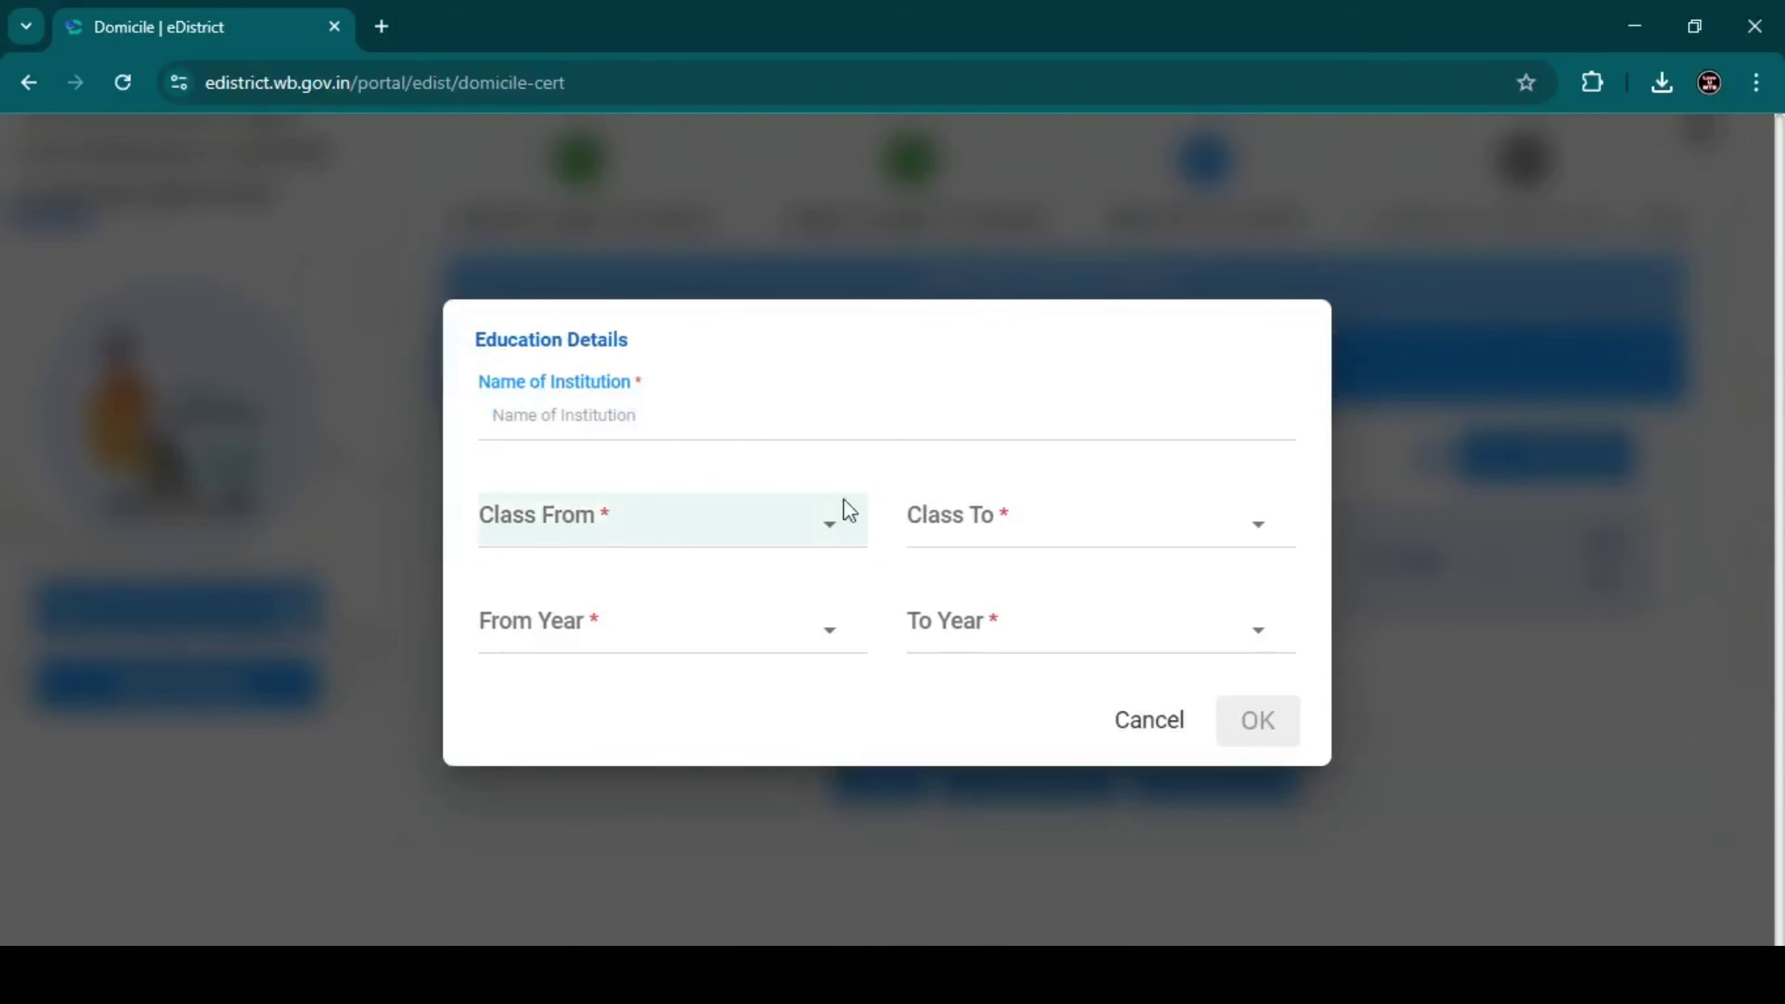
{"action": "left_click", "coordinate": [1145, 731]}
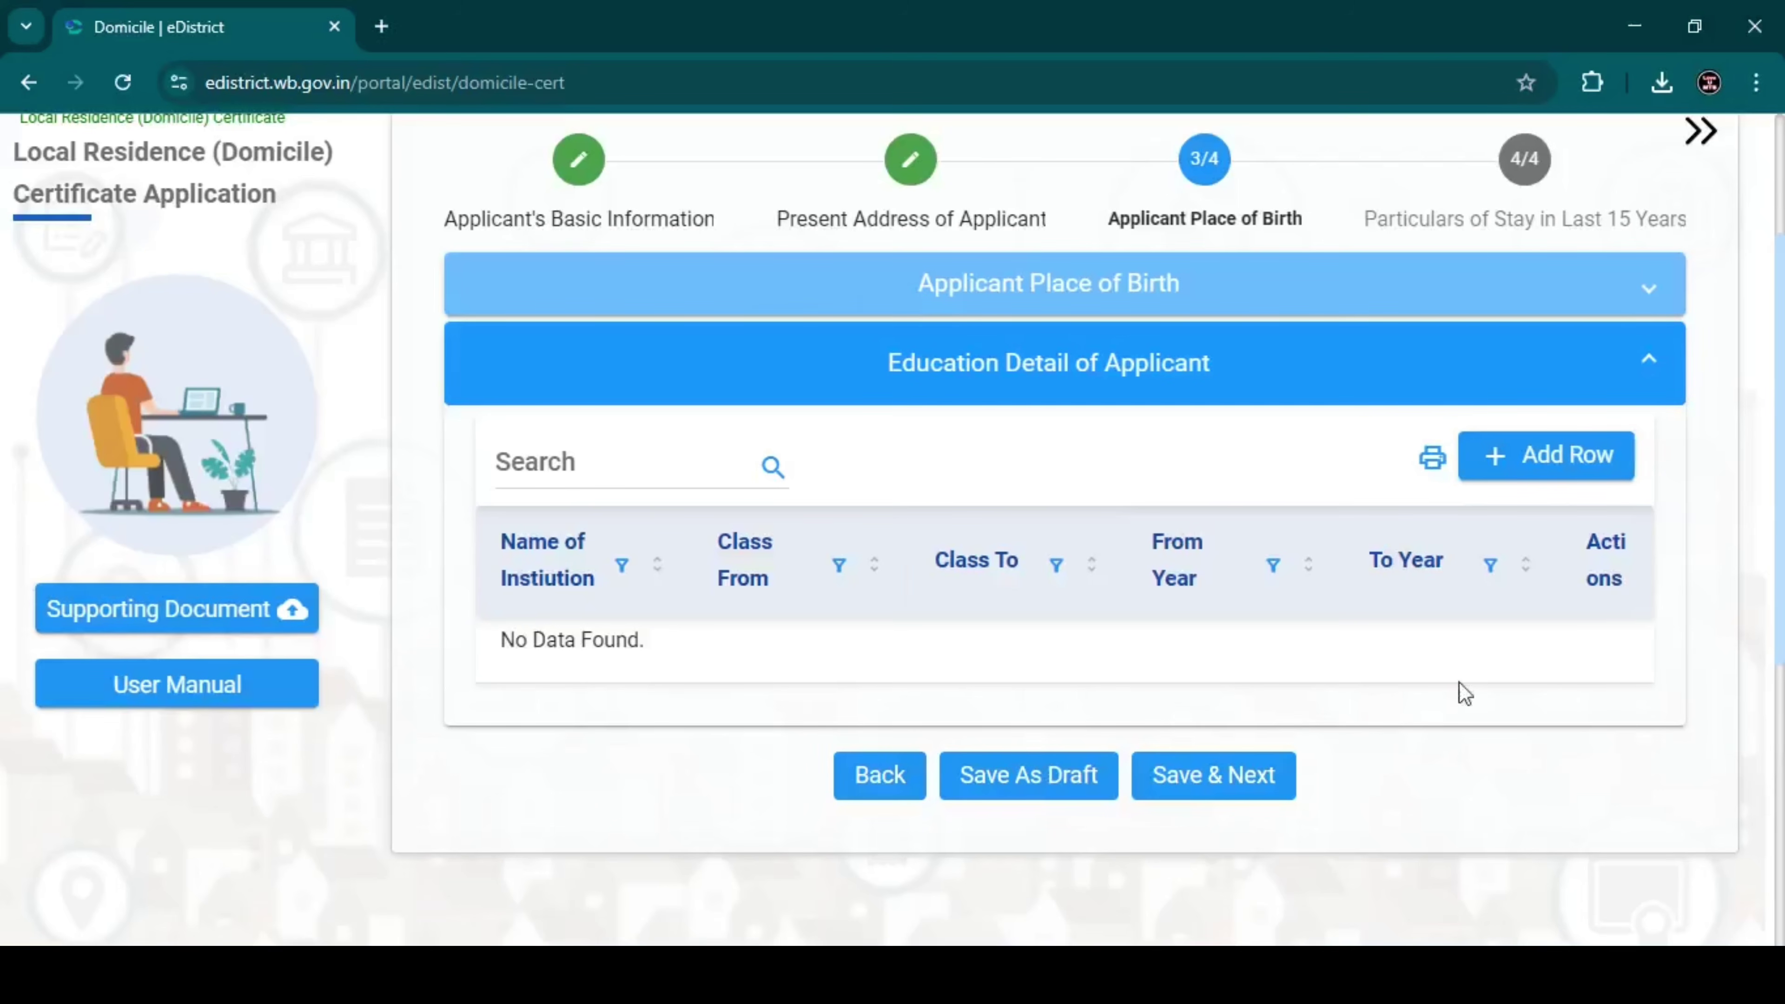
- Save place of birth and add a stay row copying the Permanent Address of Applicant
{"action": "left_click", "coordinate": [1248, 791]}
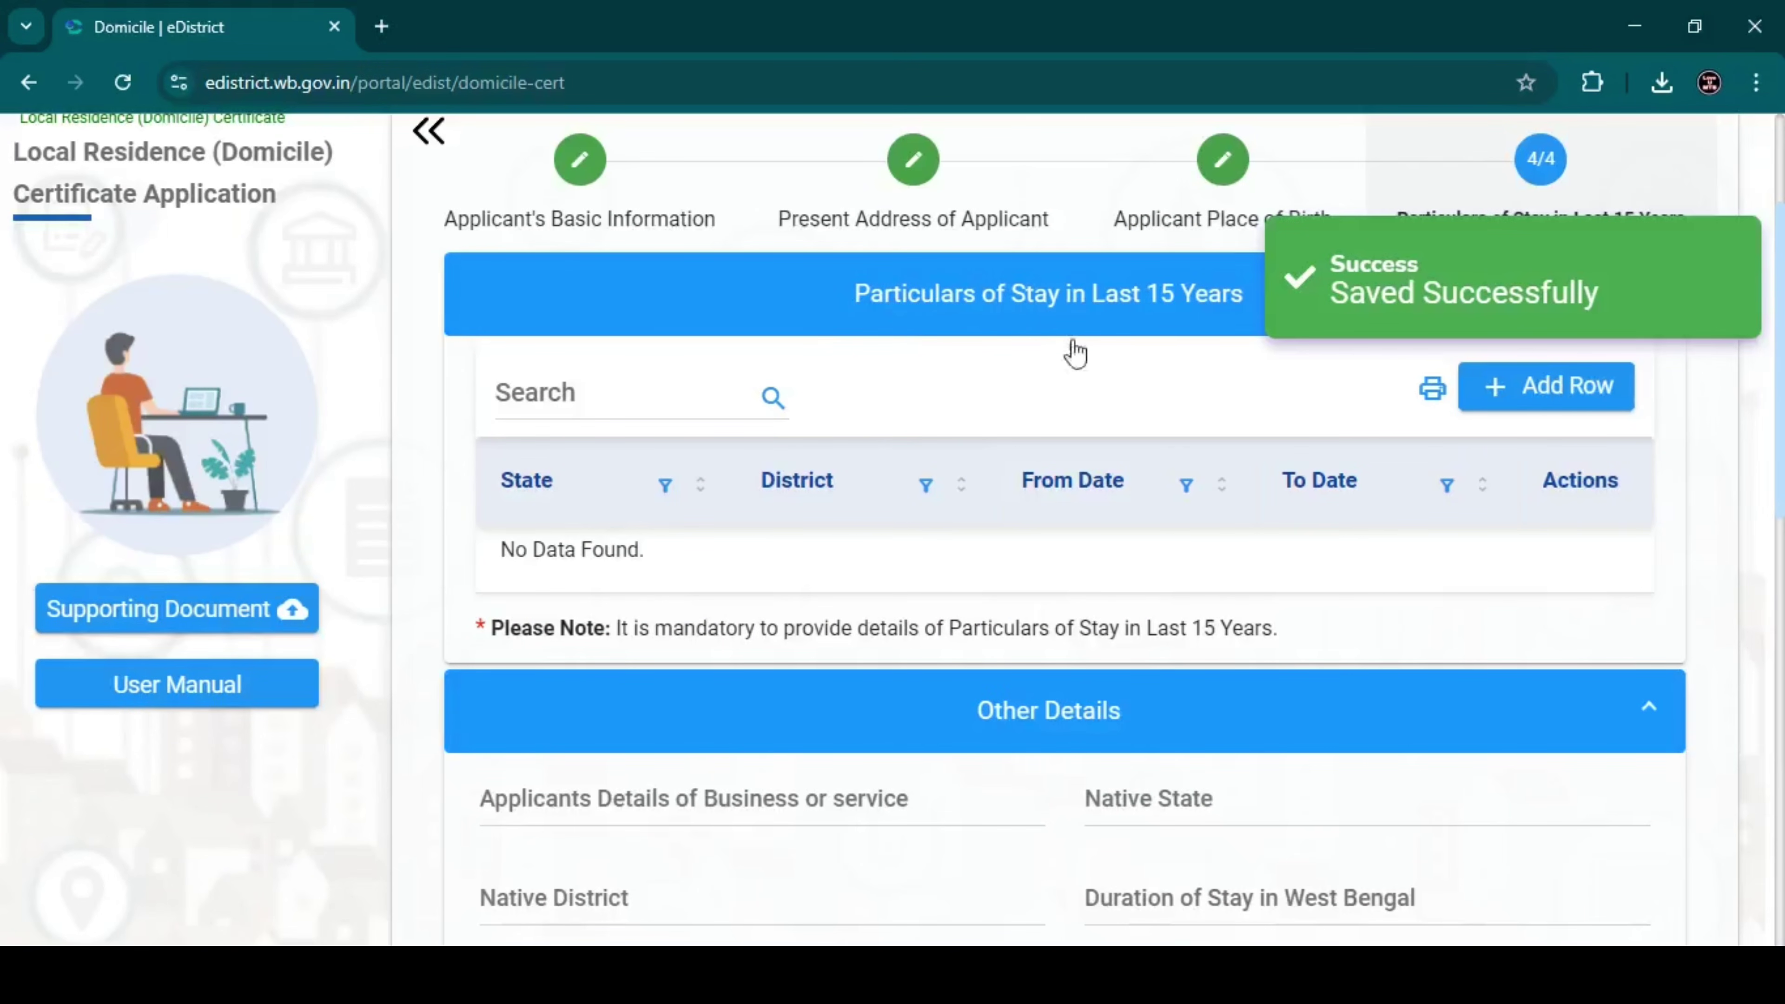
{"action": "left_click_drag", "start_coordinate": [852, 295], "coordinate": [1247, 317]}
{"action": "left_click", "coordinate": [1116, 295]}
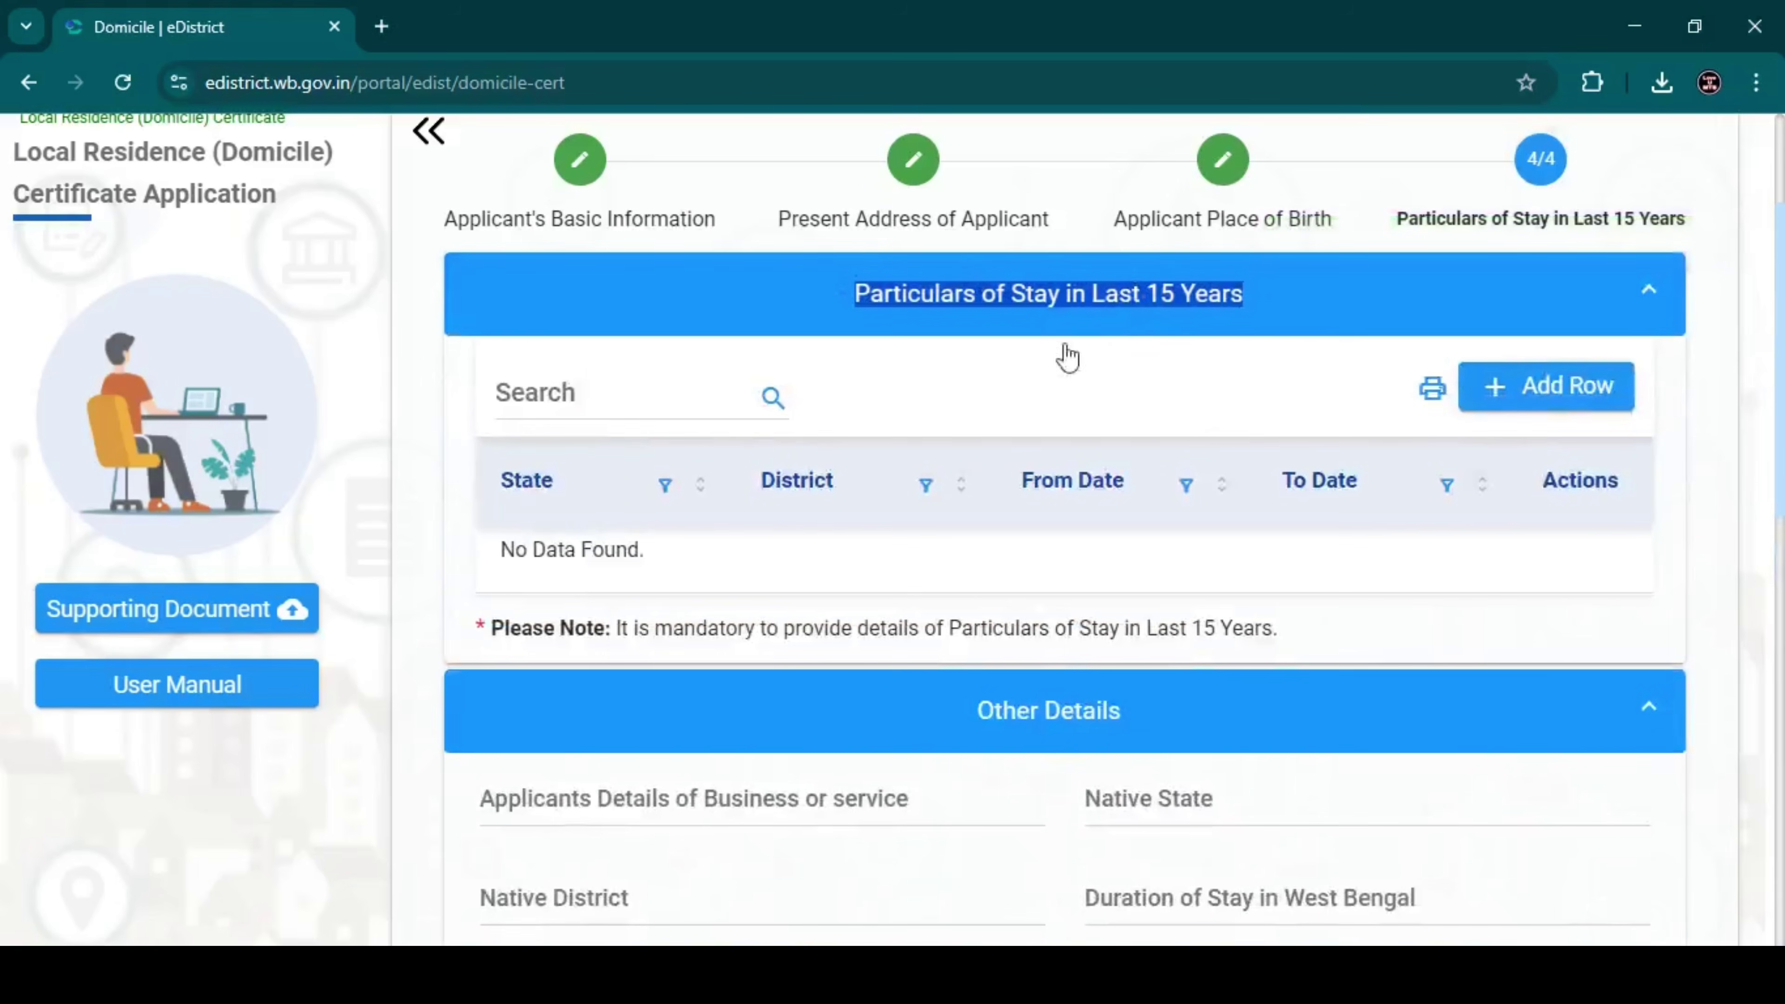
{"action": "left_click", "coordinate": [1487, 395]}
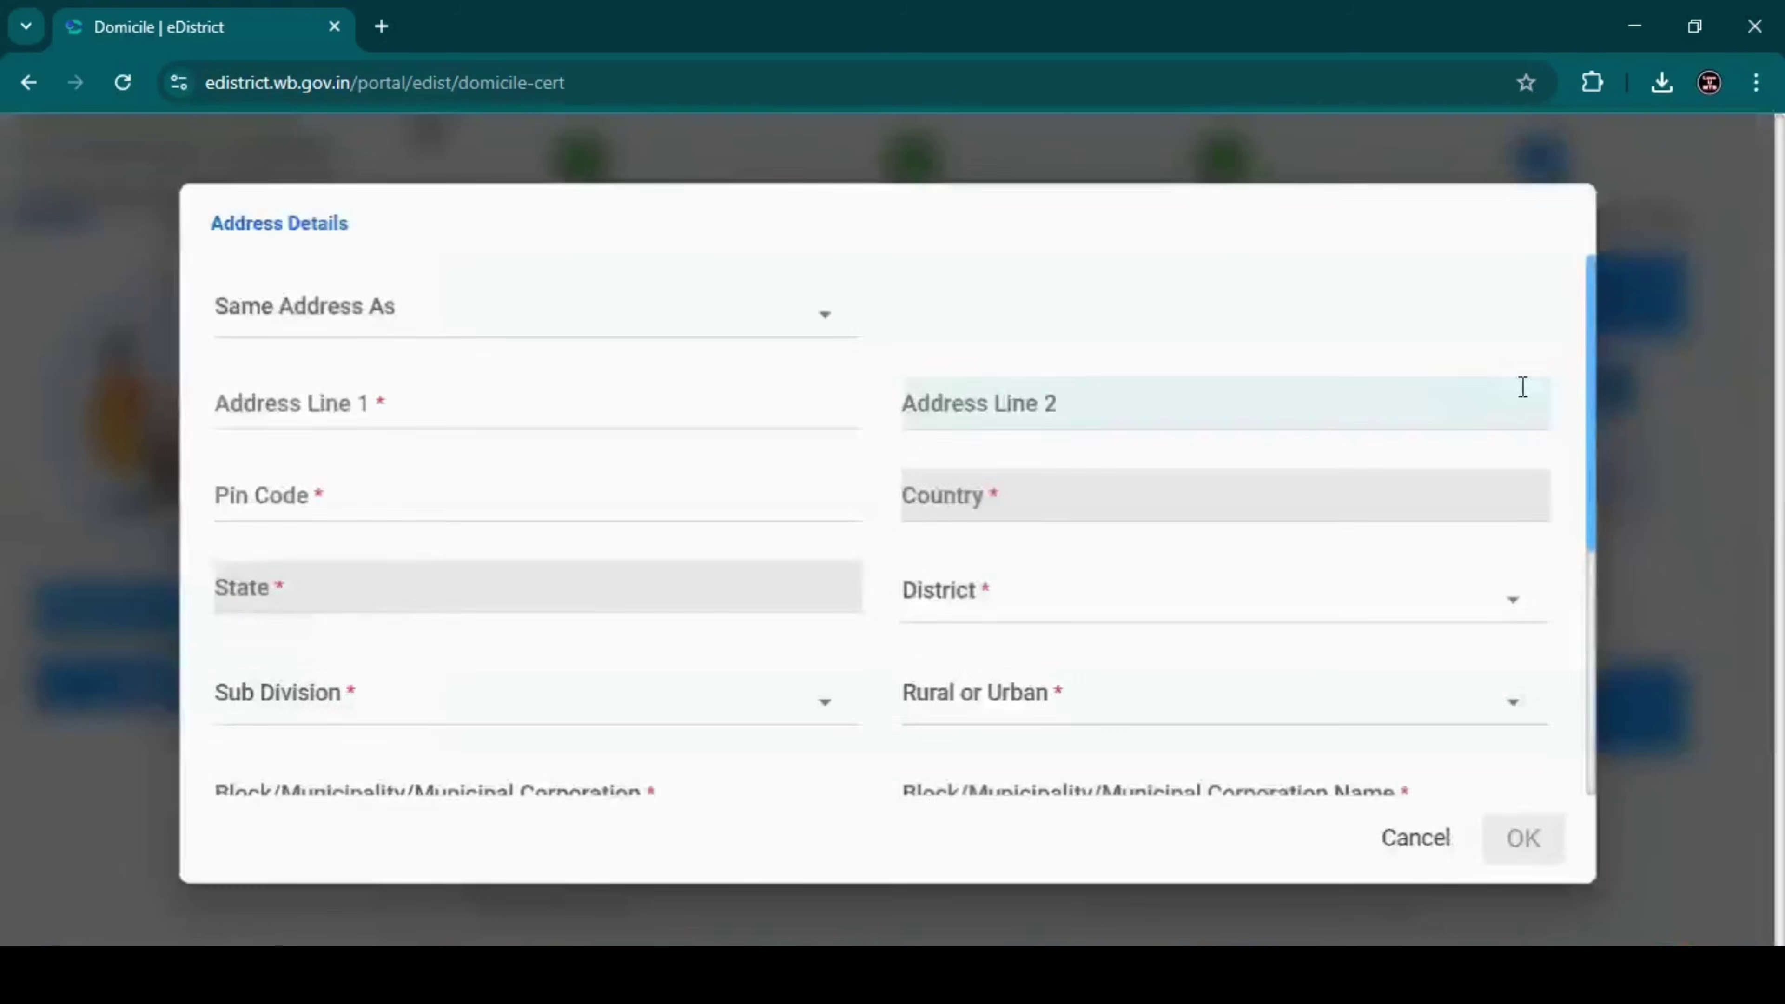
{"action": "left_click", "coordinate": [393, 310]}
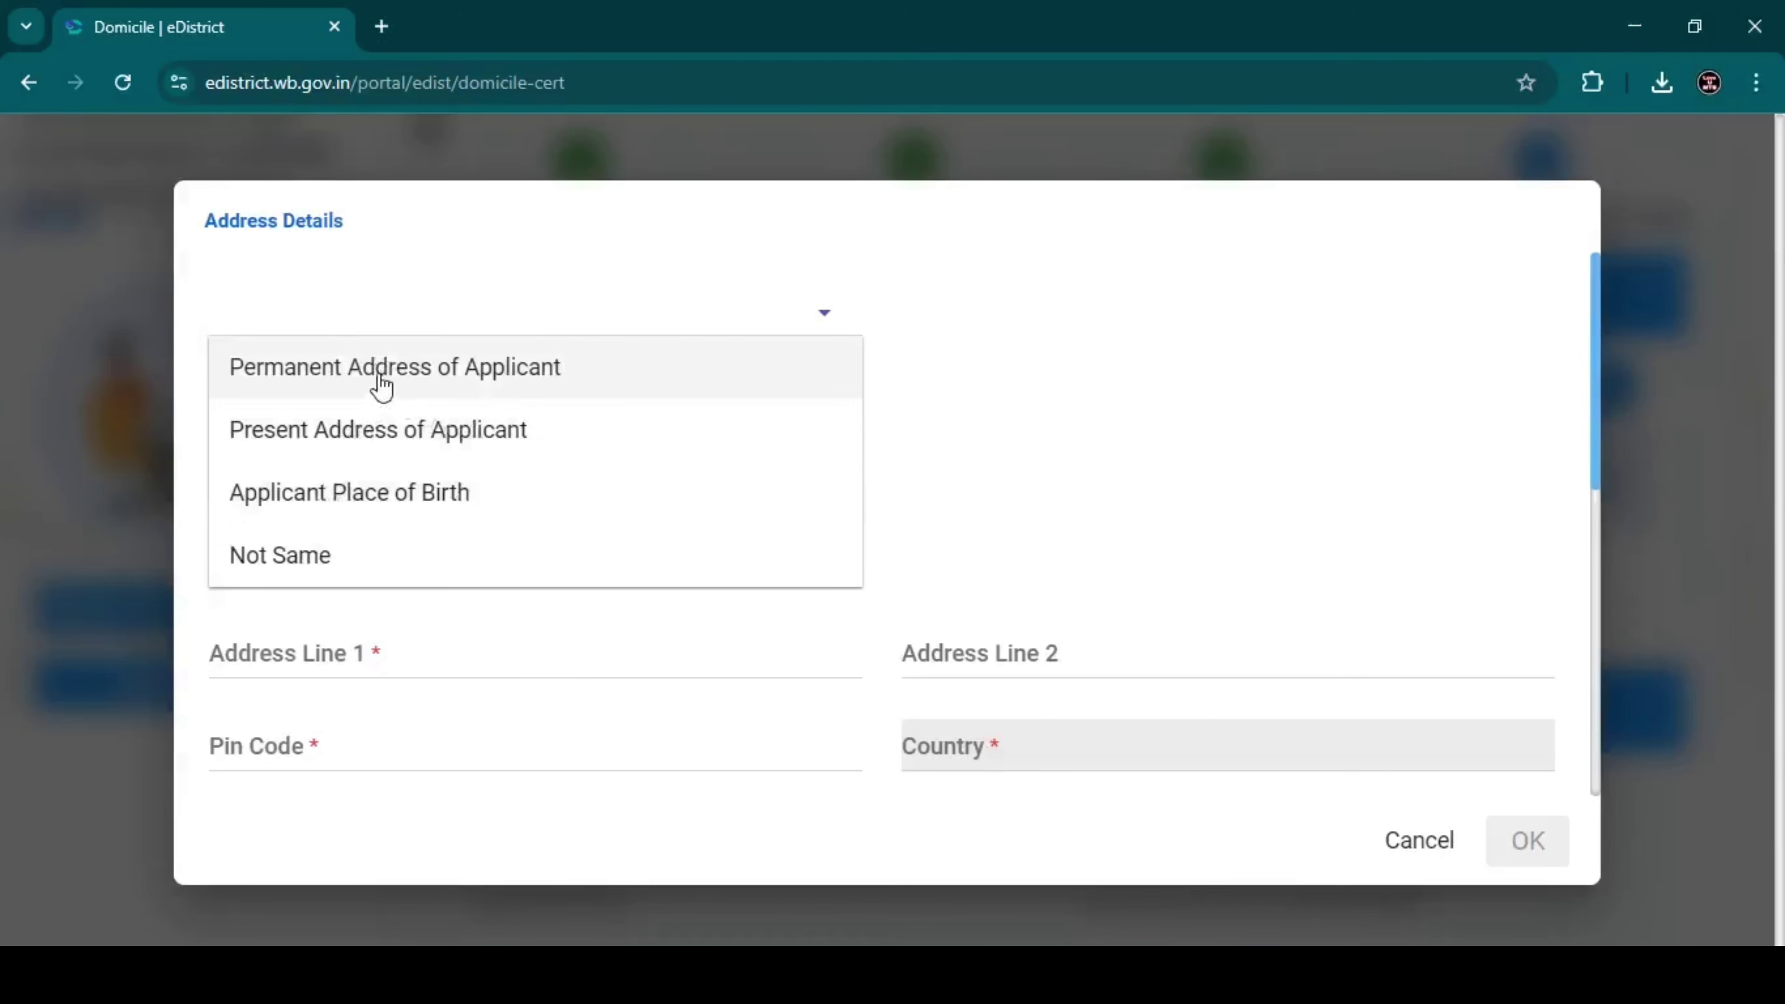
{"action": "left_click", "coordinate": [381, 367]}
{"action": "scroll", "coordinate": [852, 654], "scroll_direction": "down", "scroll_amount": 5}
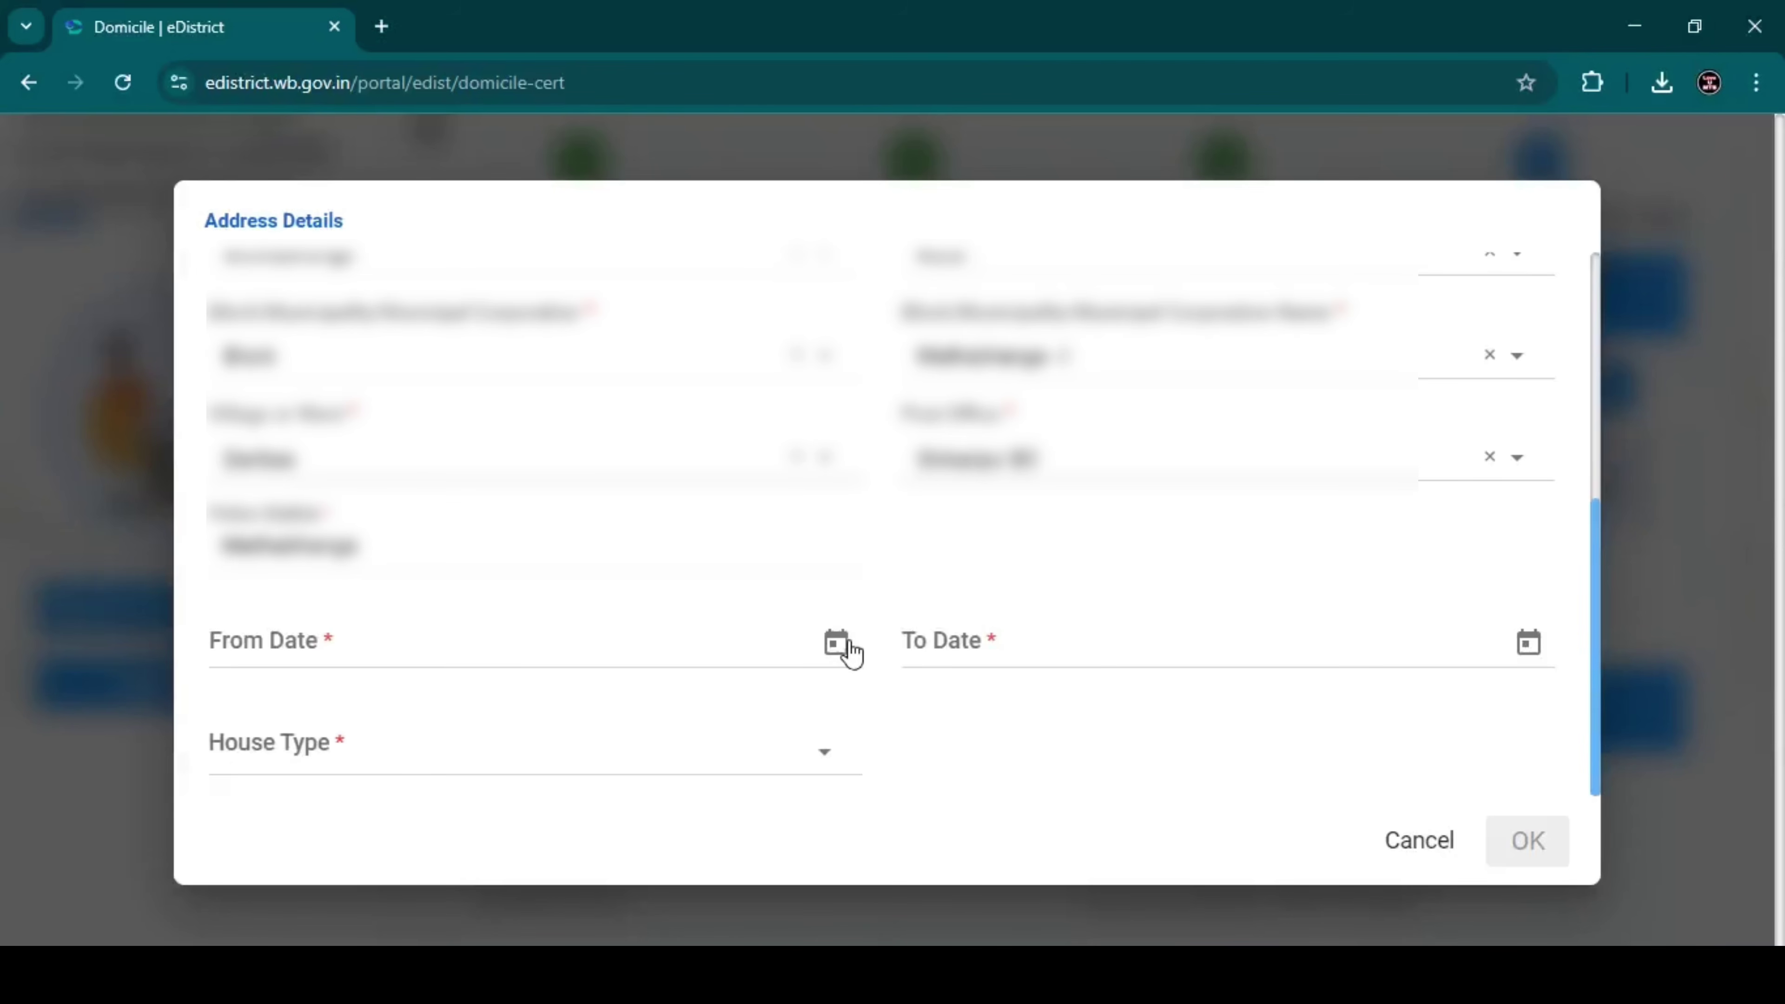
- Set the stay from 25/06/2006 to 08/03/2026 with house type Own
{"action": "left_click", "coordinate": [838, 645]}
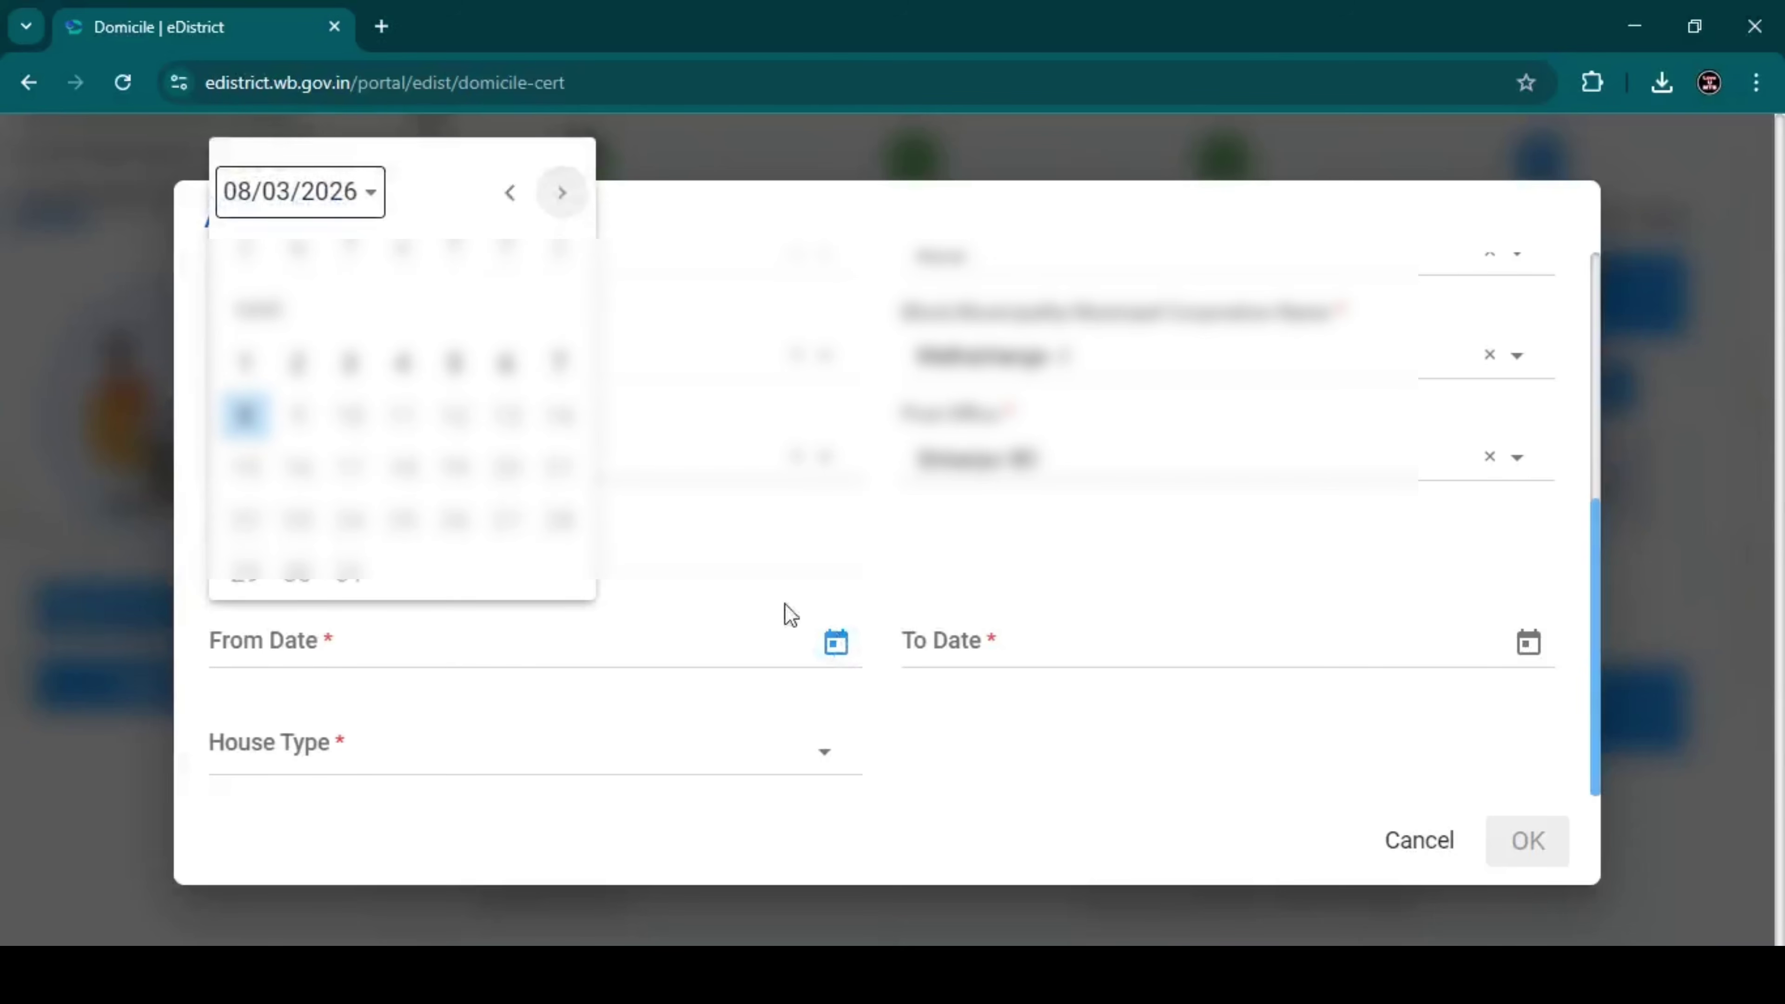
{"action": "left_click", "coordinate": [317, 188]}
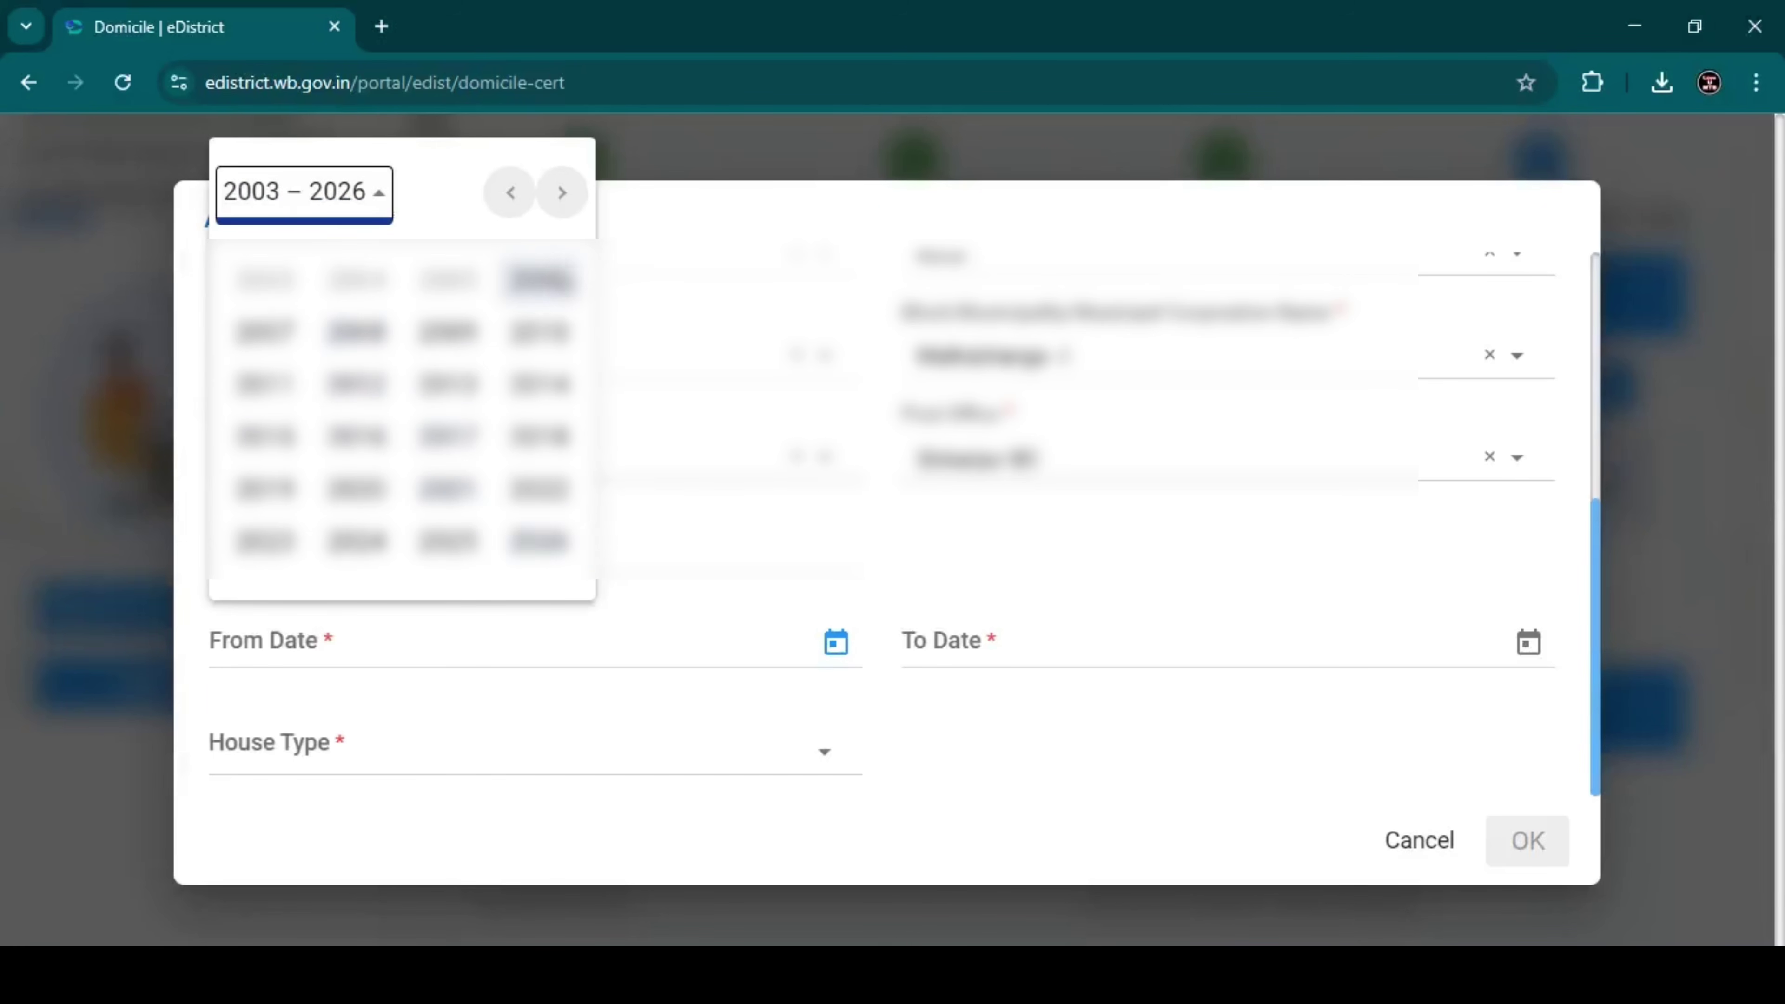
{"action": "left_click", "coordinate": [538, 280]}
{"action": "left_click", "coordinate": [359, 386]}
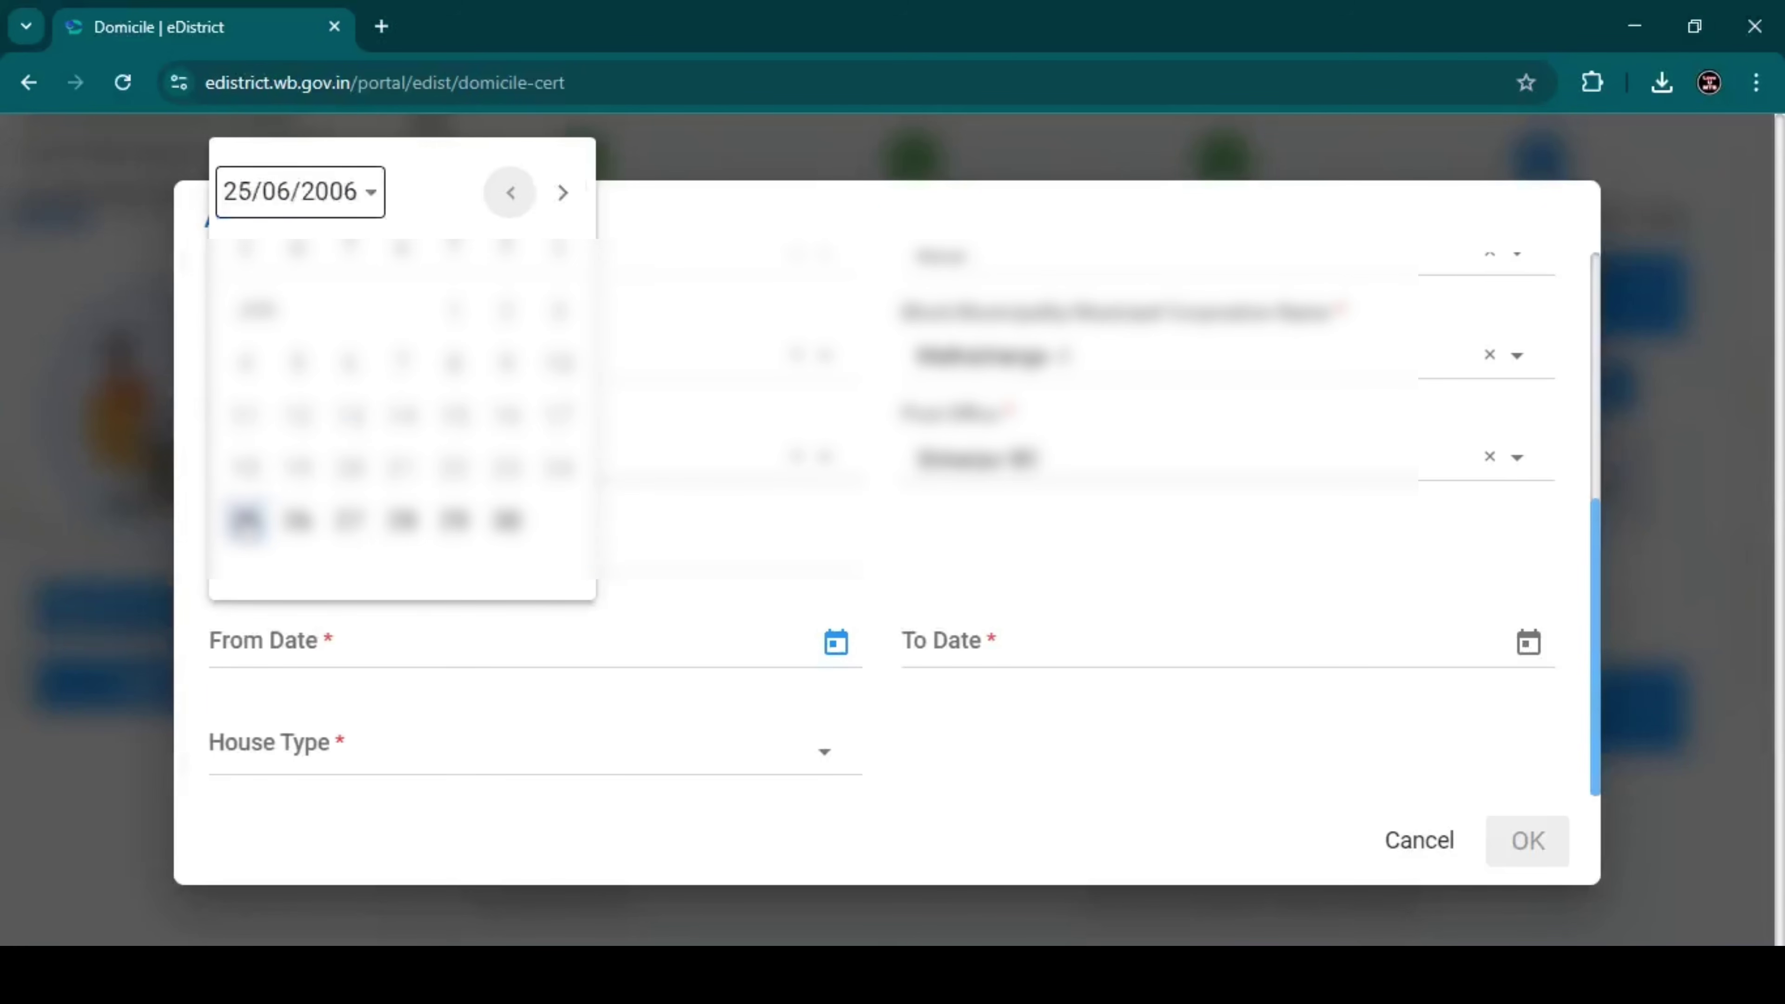
{"action": "left_click", "coordinate": [246, 521]}
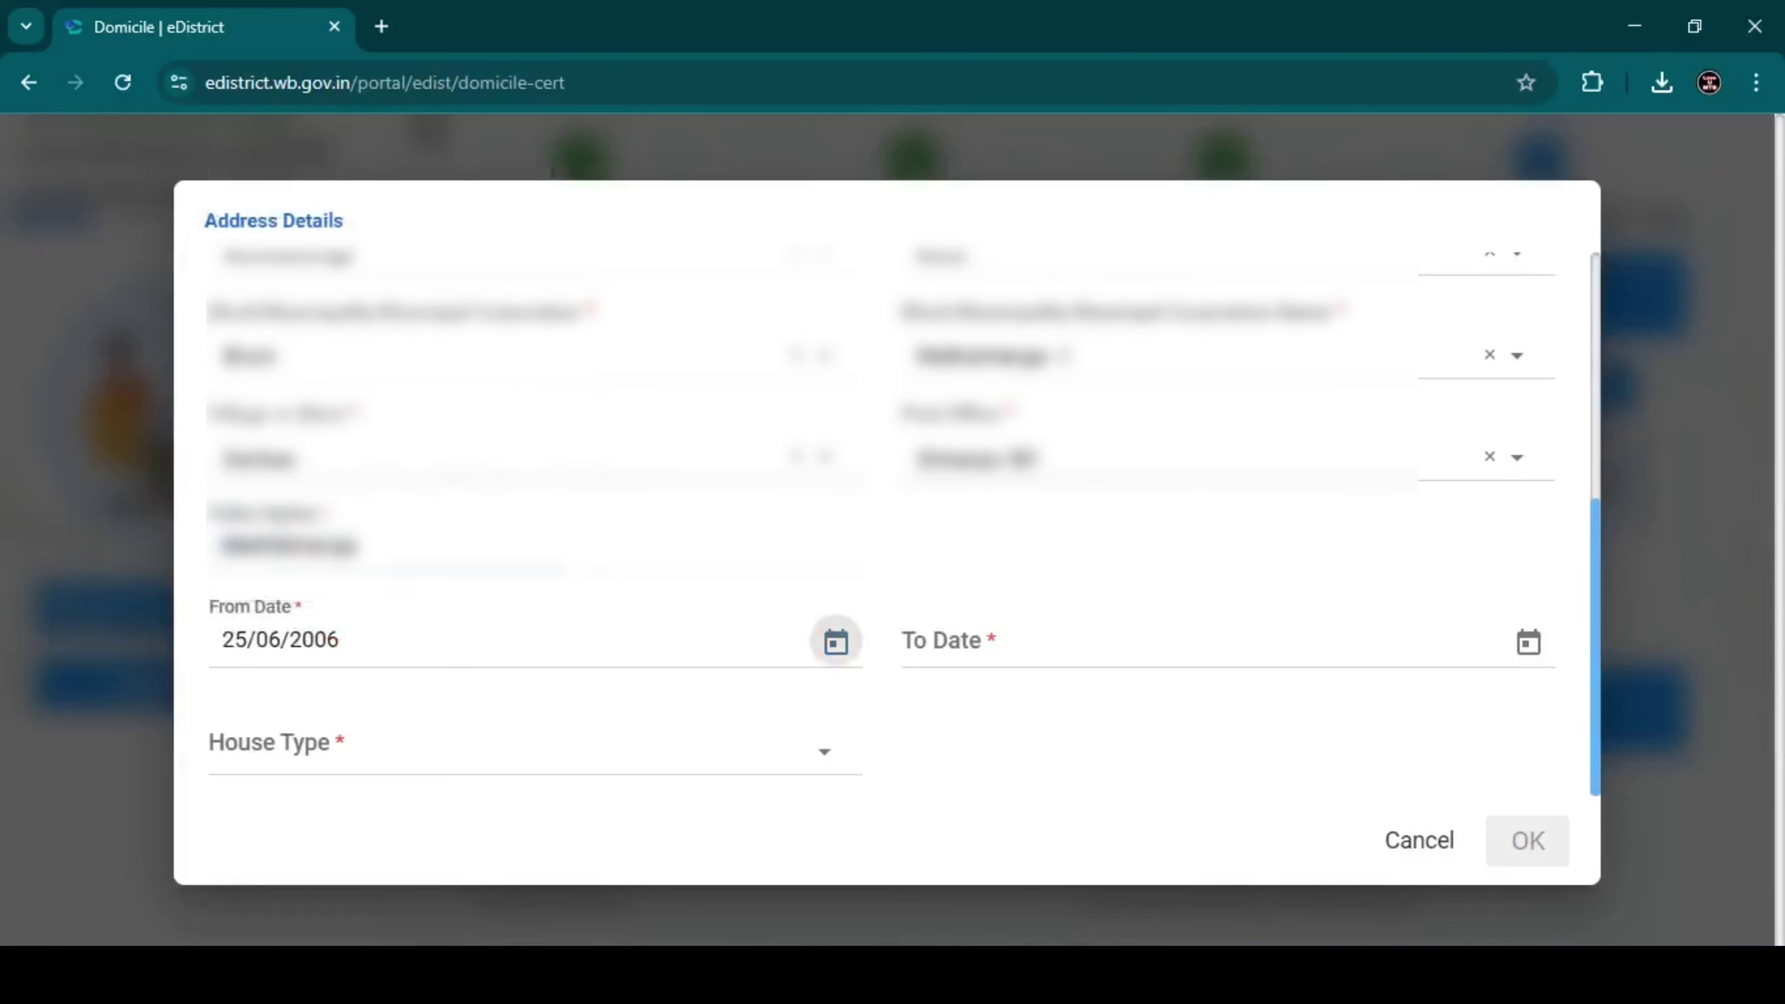
{"action": "left_click", "coordinate": [1008, 642]}
{"action": "left_click", "coordinate": [1516, 646]}
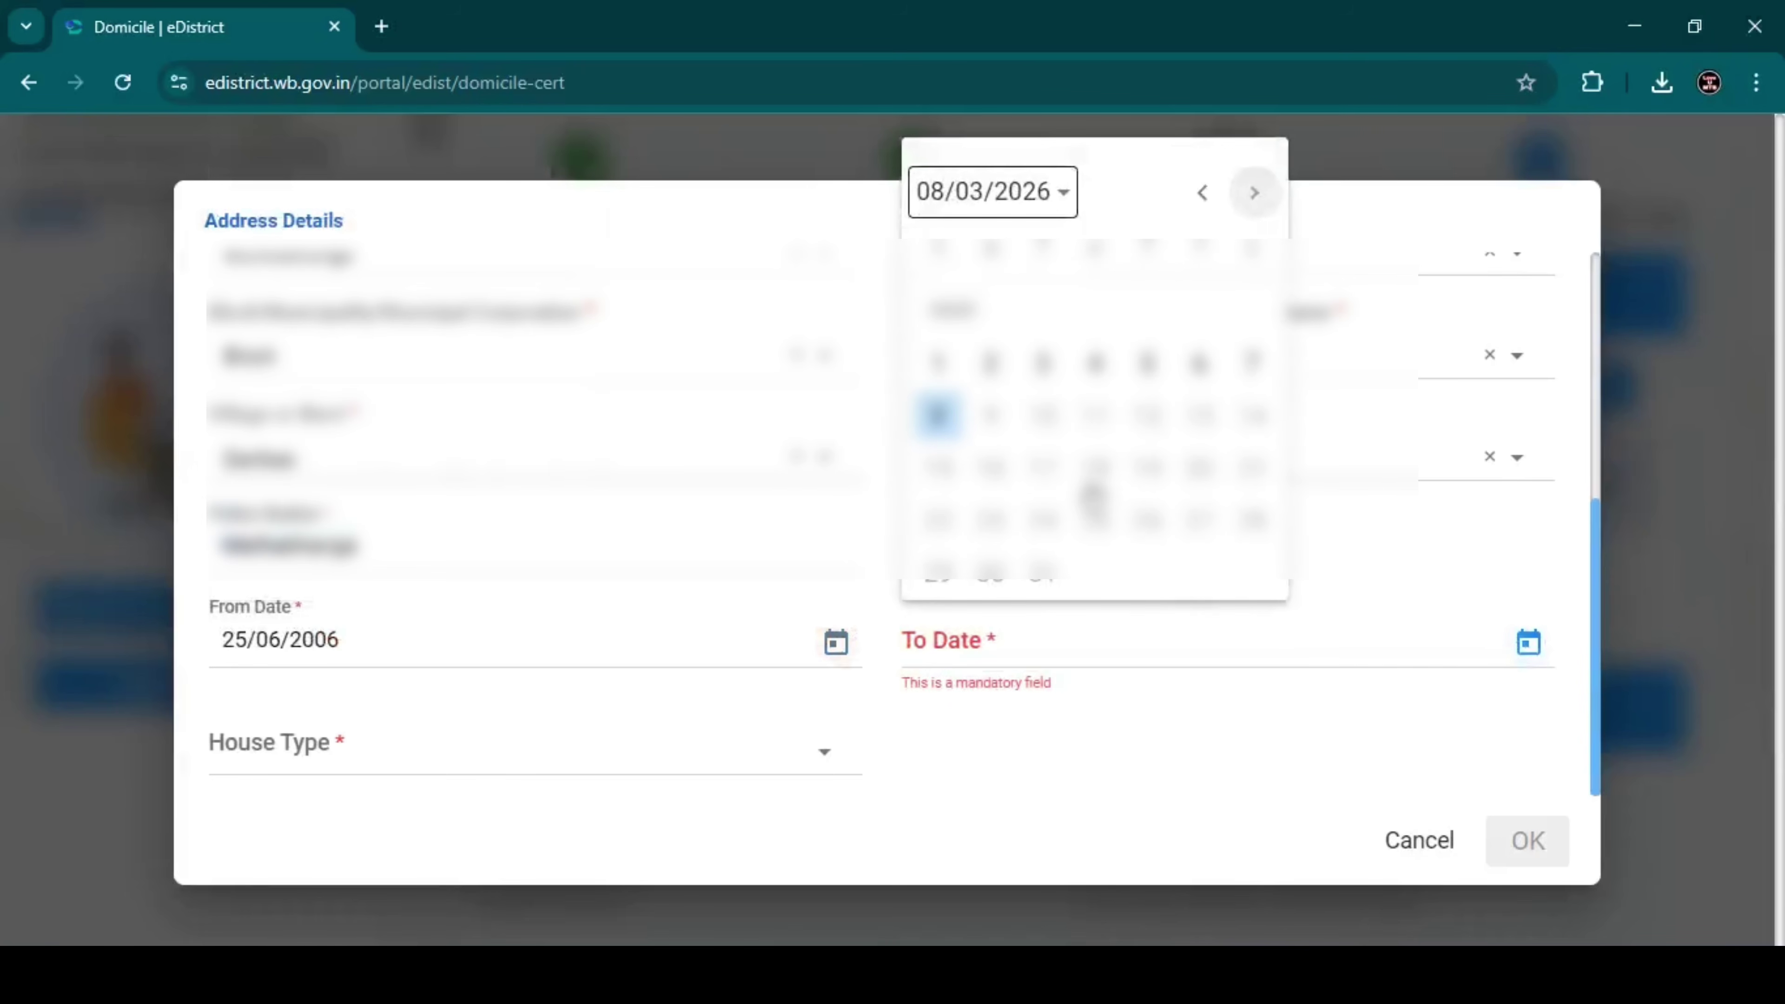
{"action": "left_click", "coordinate": [942, 416]}
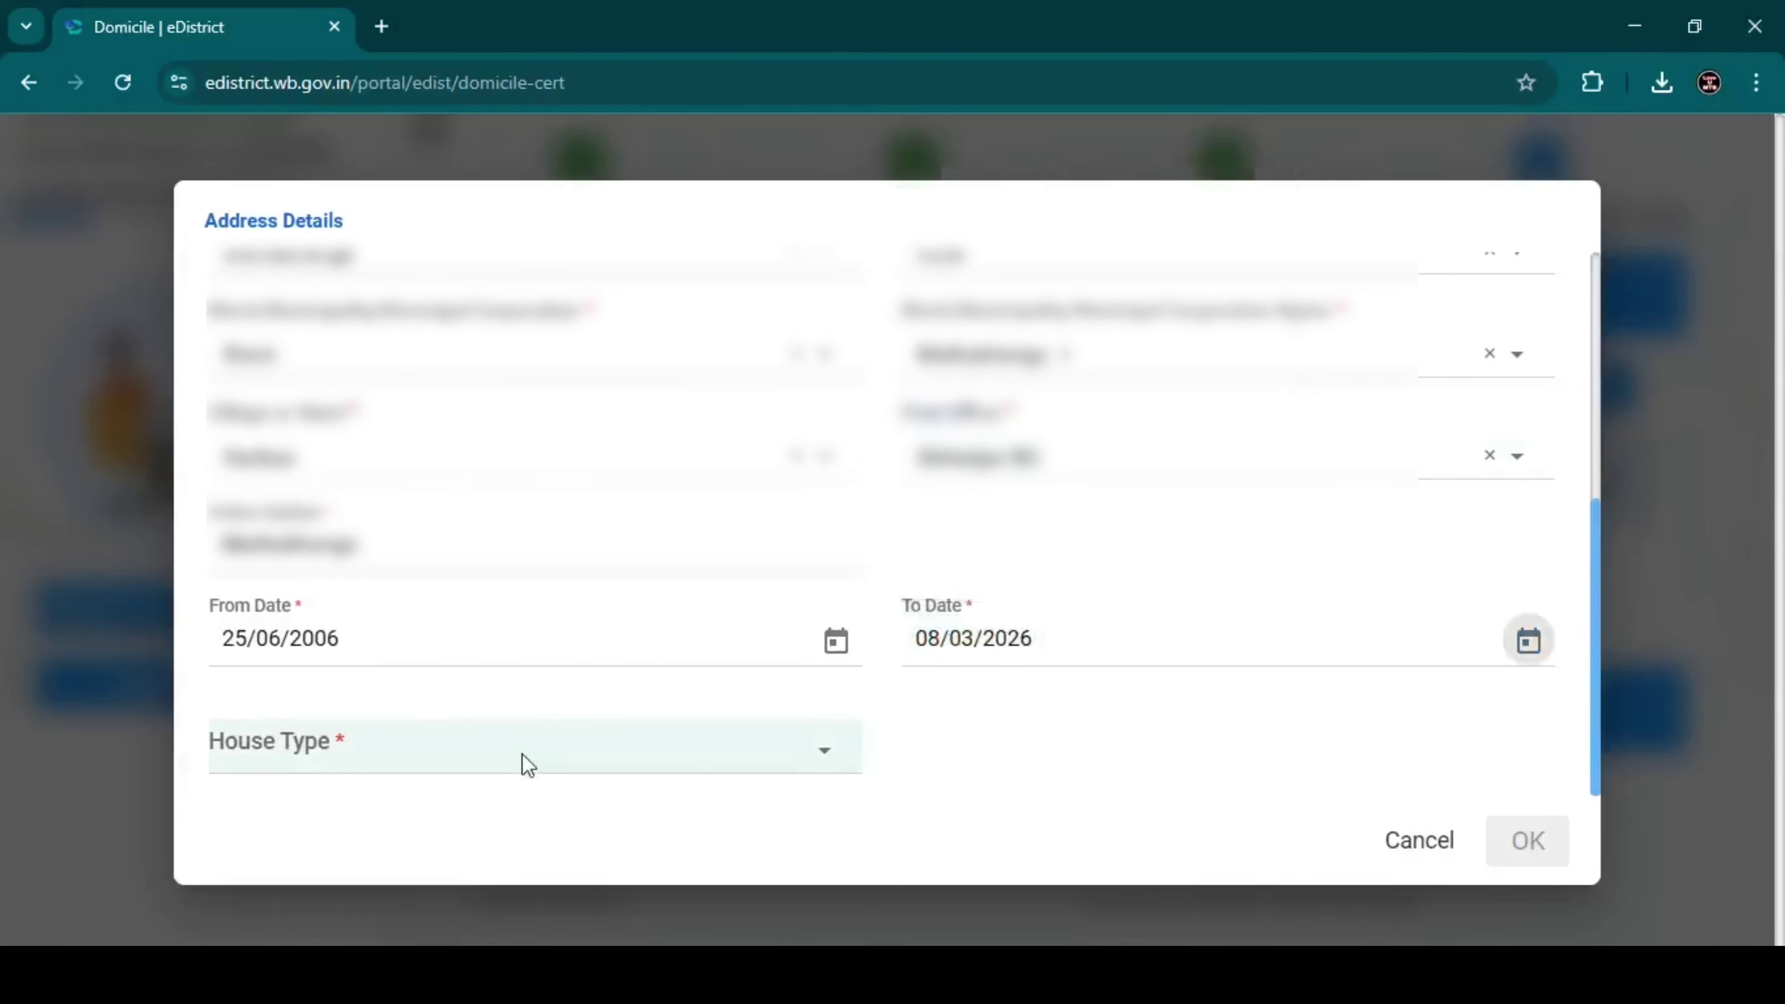
{"action": "left_click", "coordinate": [511, 745]}
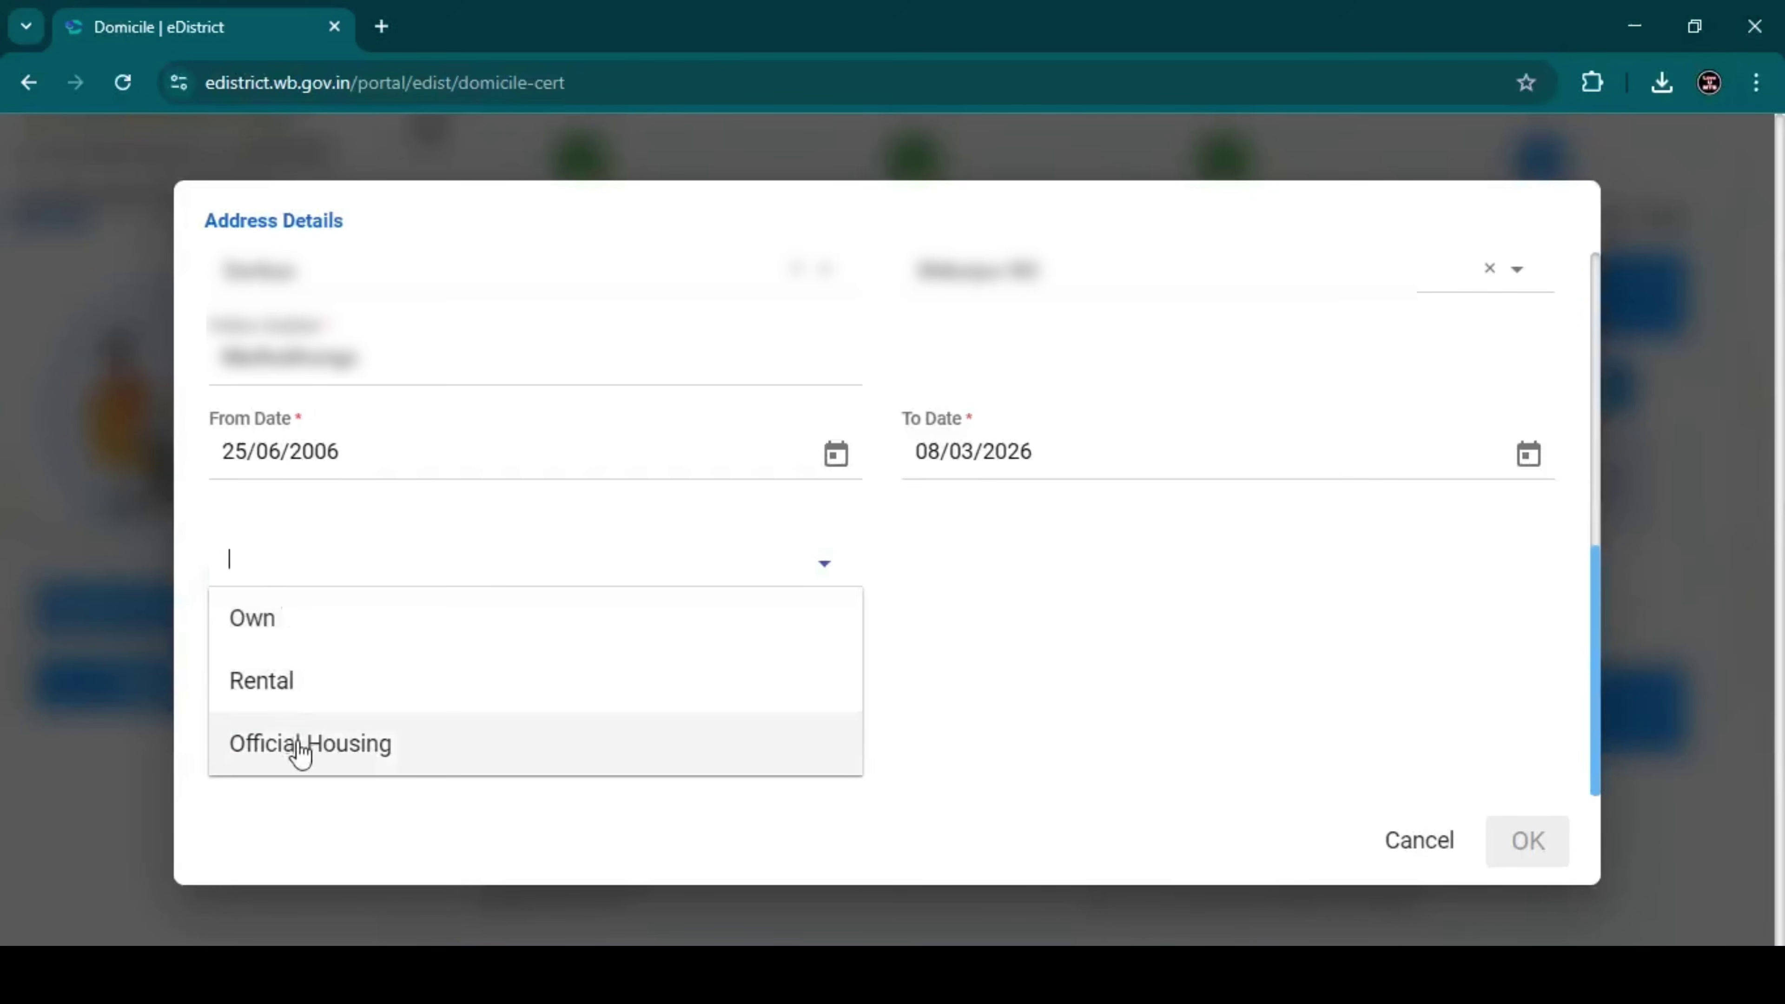
{"action": "left_click", "coordinate": [285, 617]}
- Save the stay record, then enter occupation 'student' and native state 'west bengal'
{"action": "left_click", "coordinate": [1528, 839]}
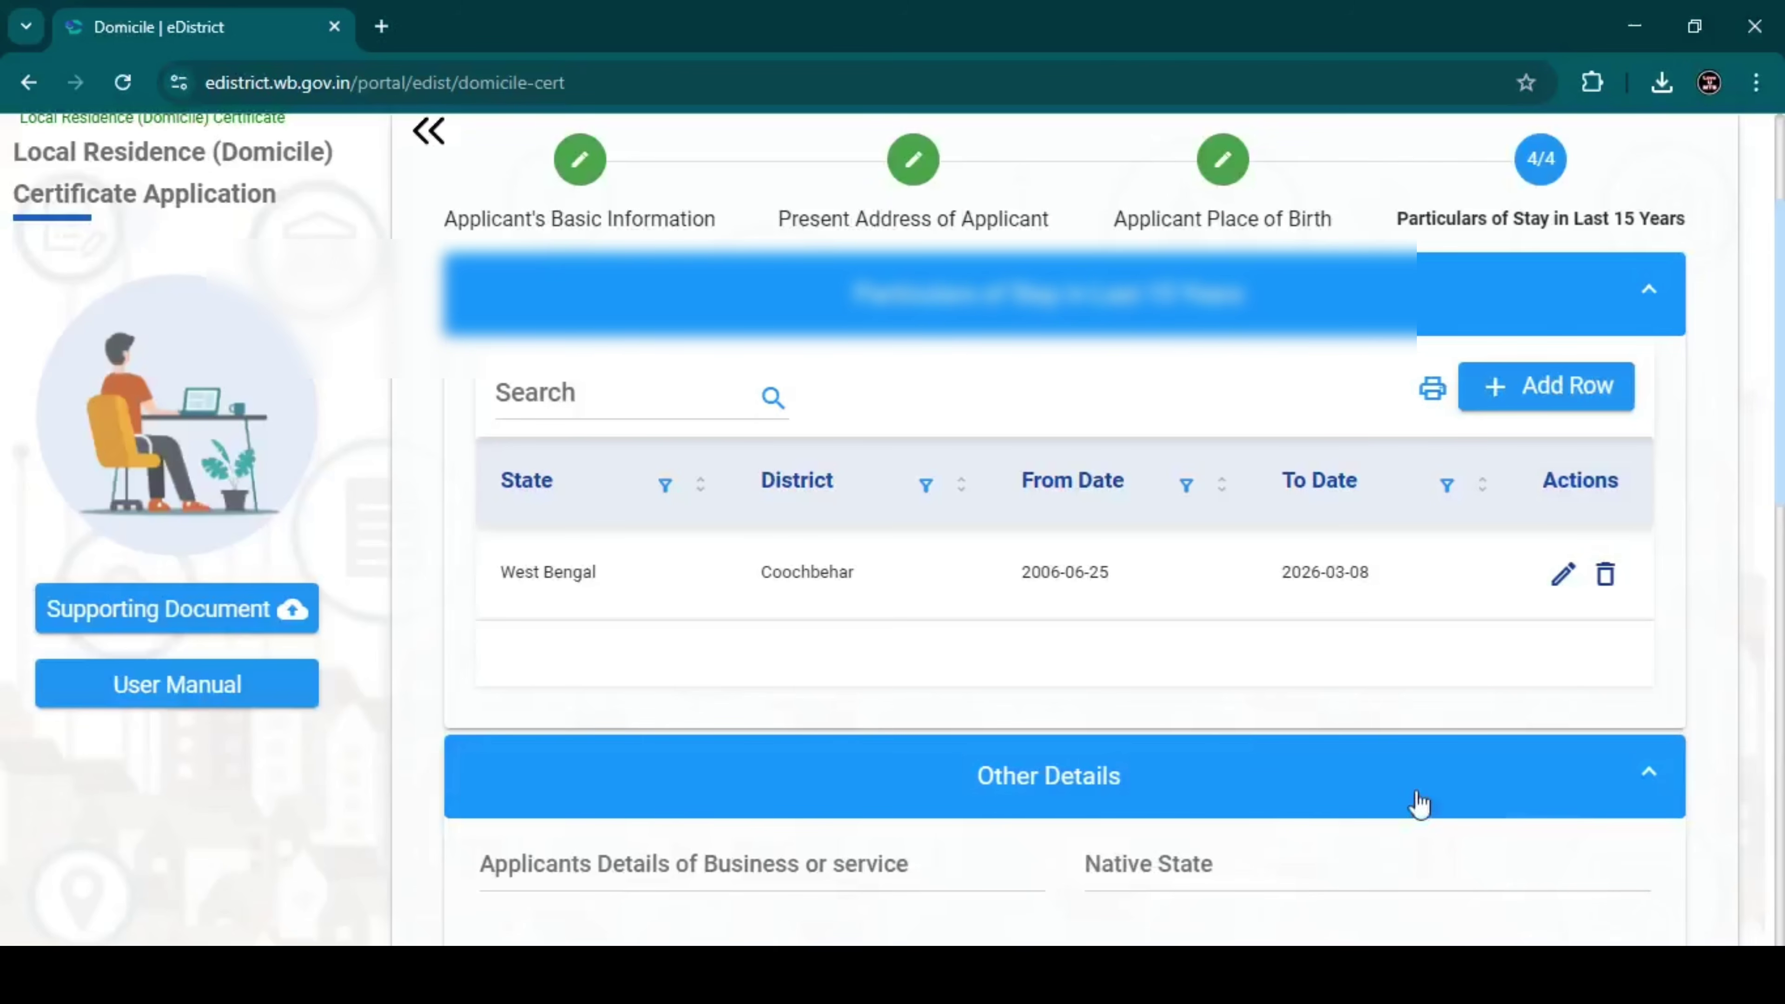
{"action": "scroll", "coordinate": [993, 609], "scroll_direction": "down", "scroll_amount": 5}
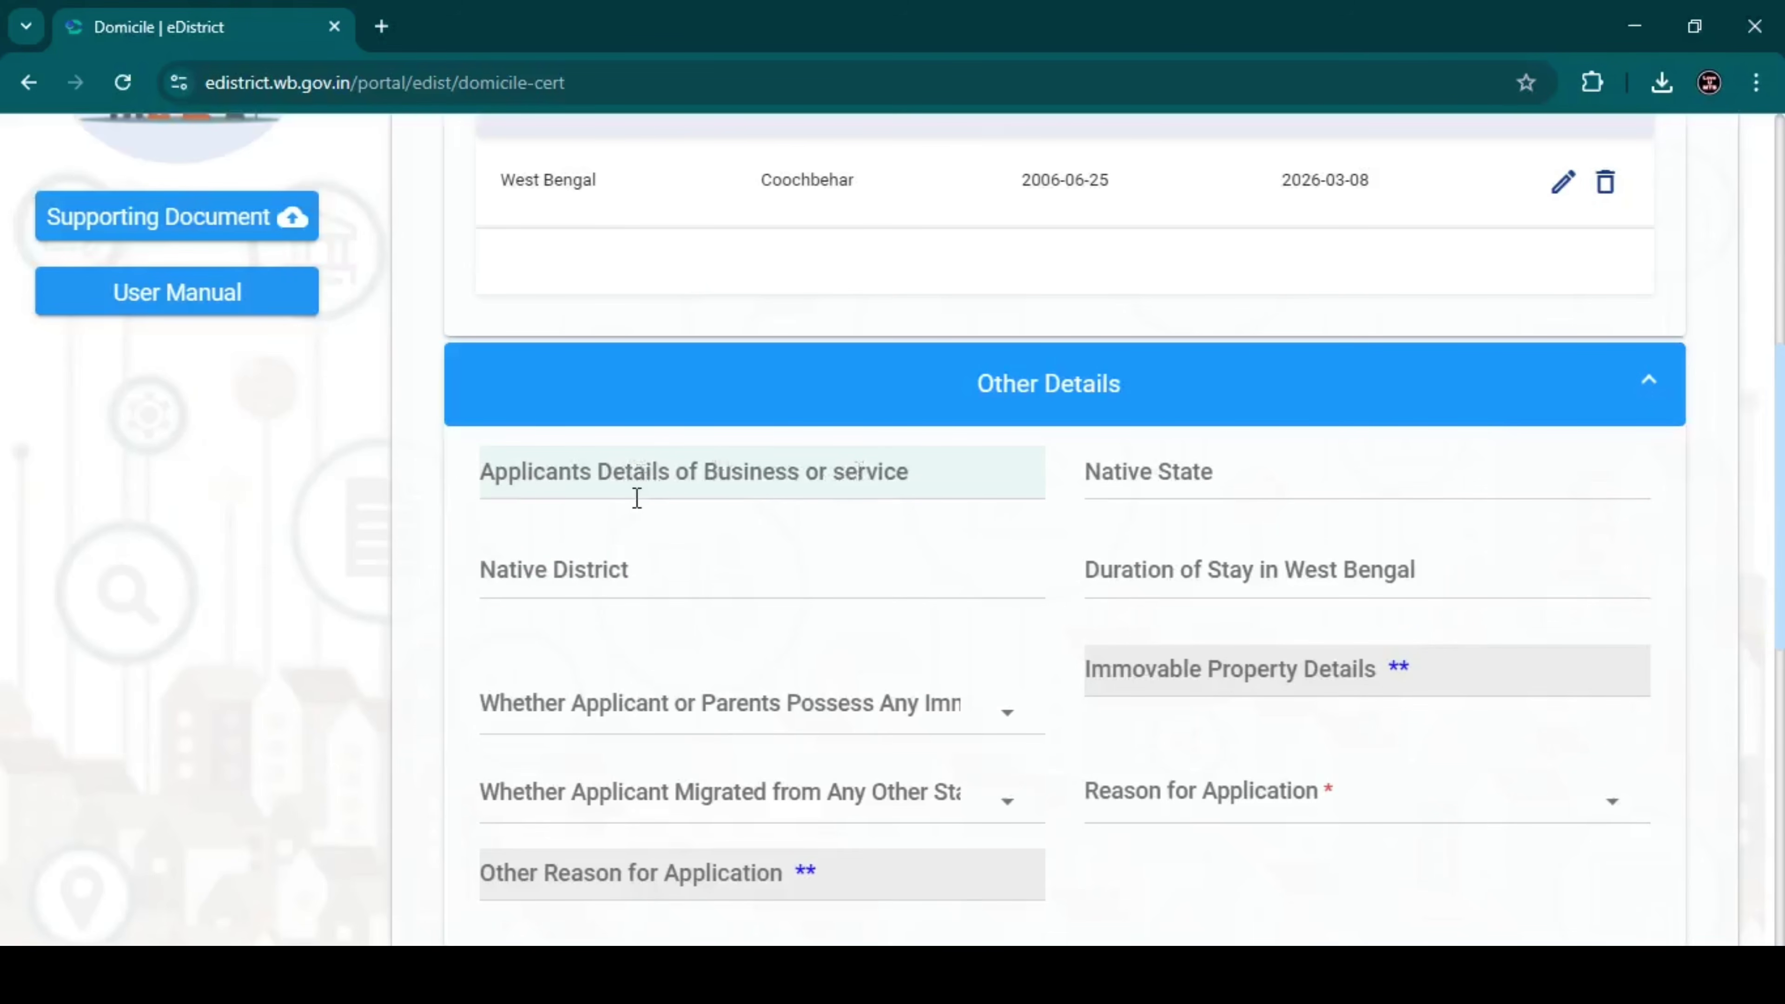
{"action": "left_click", "coordinate": [651, 473]}
{"action": "type", "text": "st"}
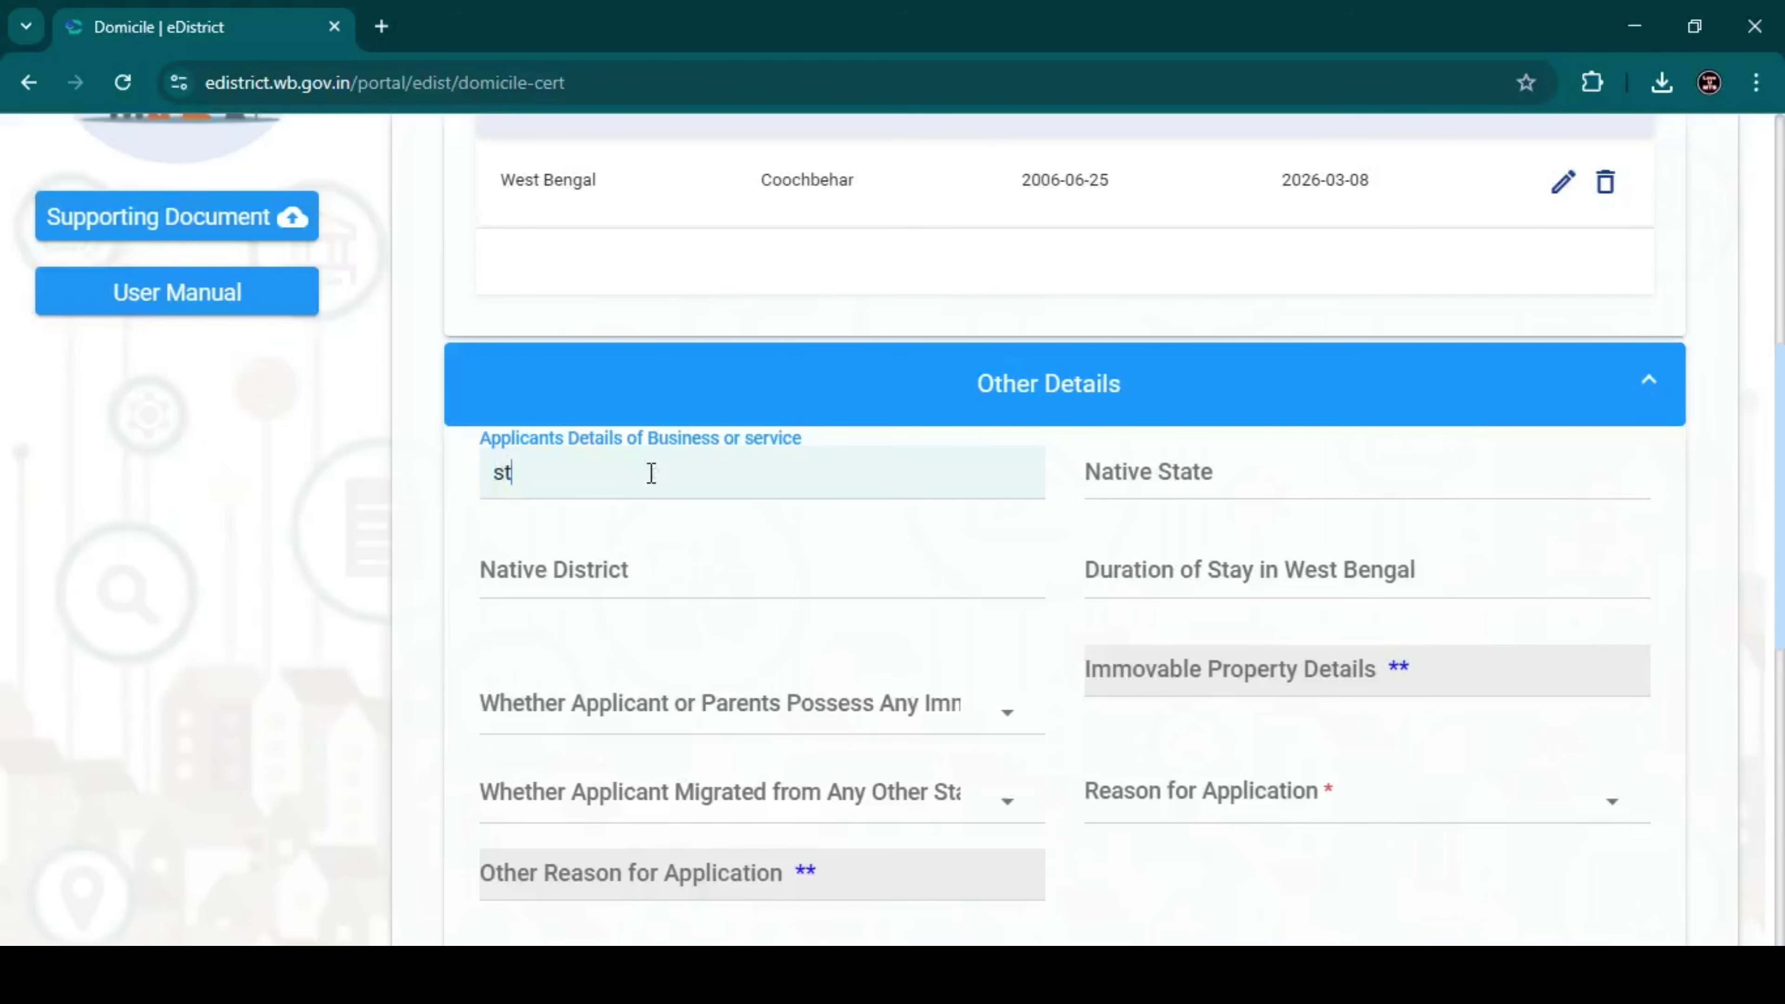
{"action": "type", "text": "udent"}
{"action": "left_click", "coordinate": [1187, 472]}
{"action": "type", "text": "we"}
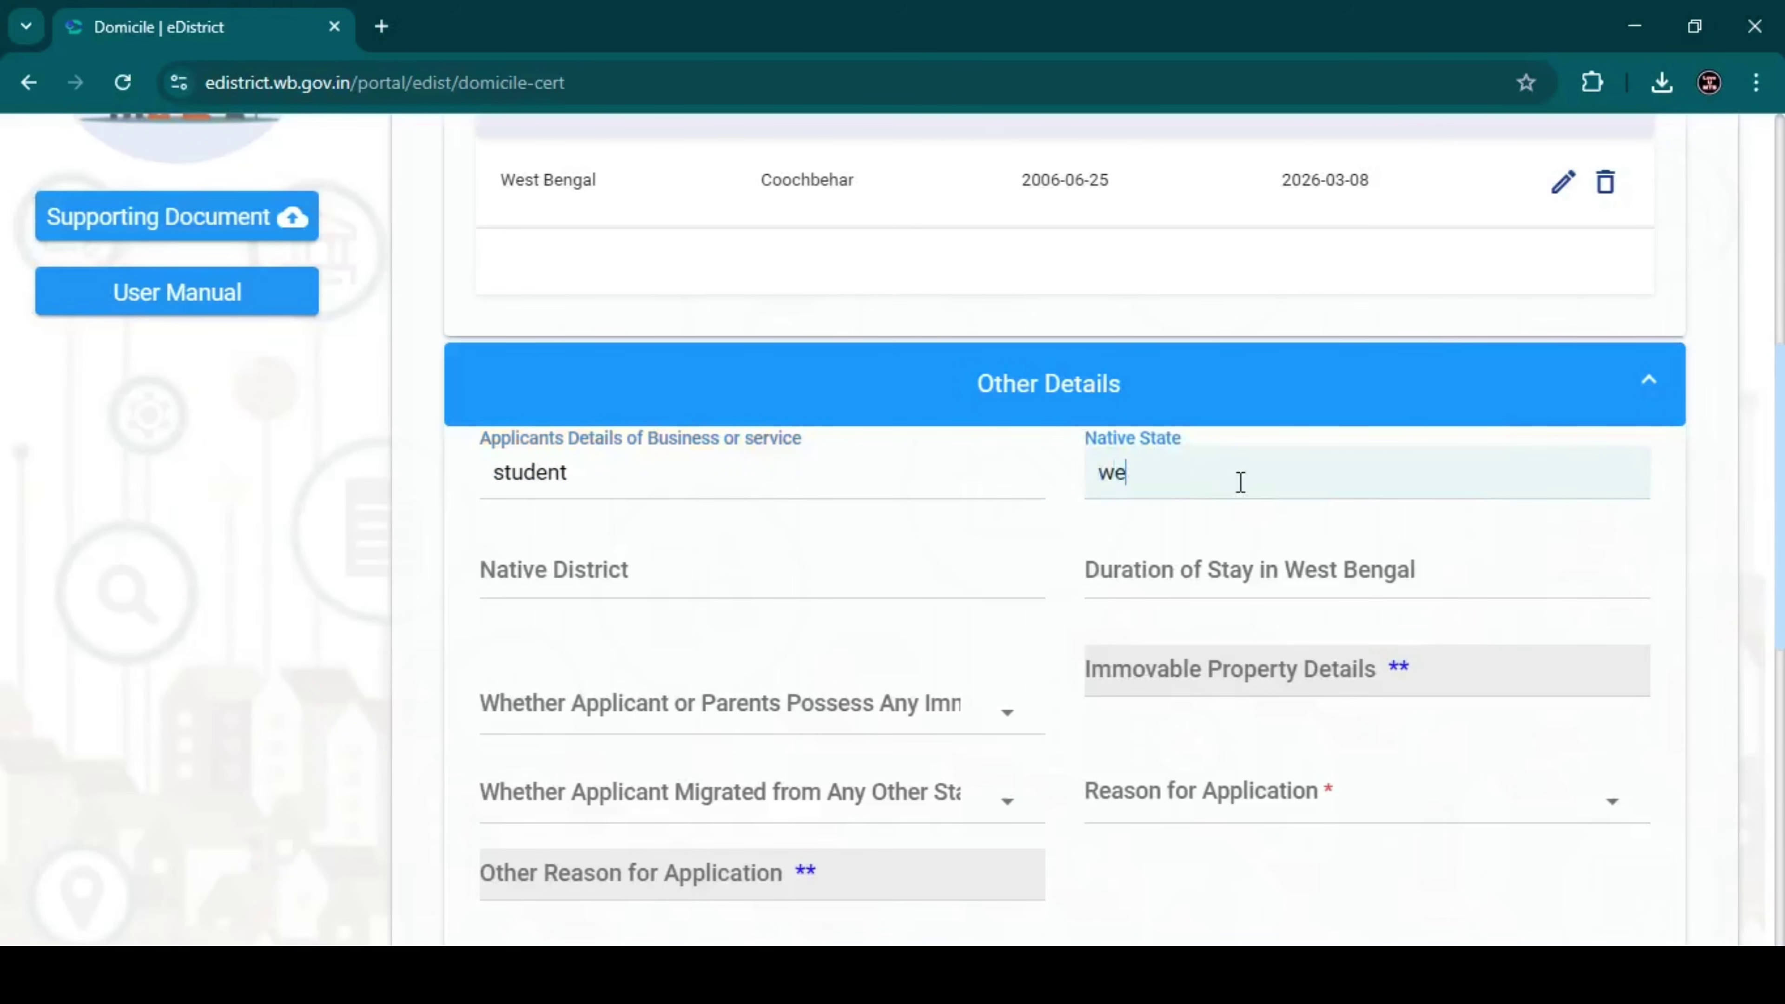
{"action": "type", "text": "st bengal"}
- Enter native district 'cooch behar' and a duration of stay of 19 years
{"action": "left_click", "coordinate": [736, 587]}
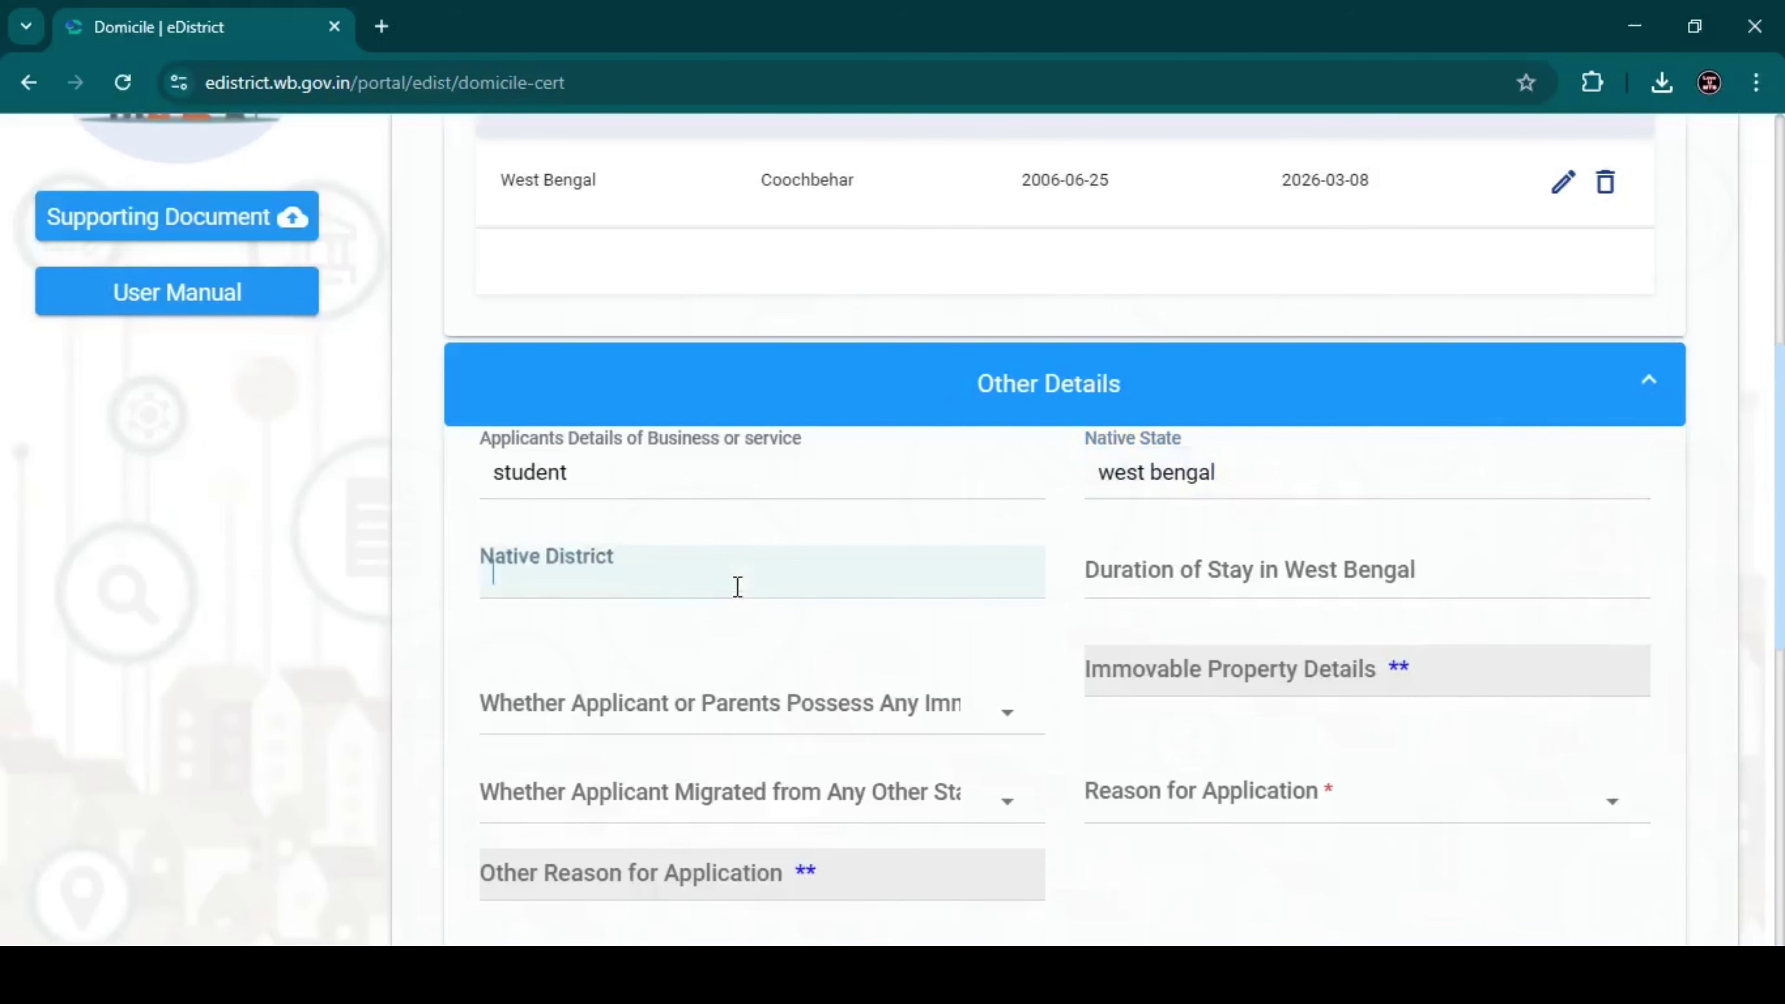
{"action": "type", "text": "cooch behar"}
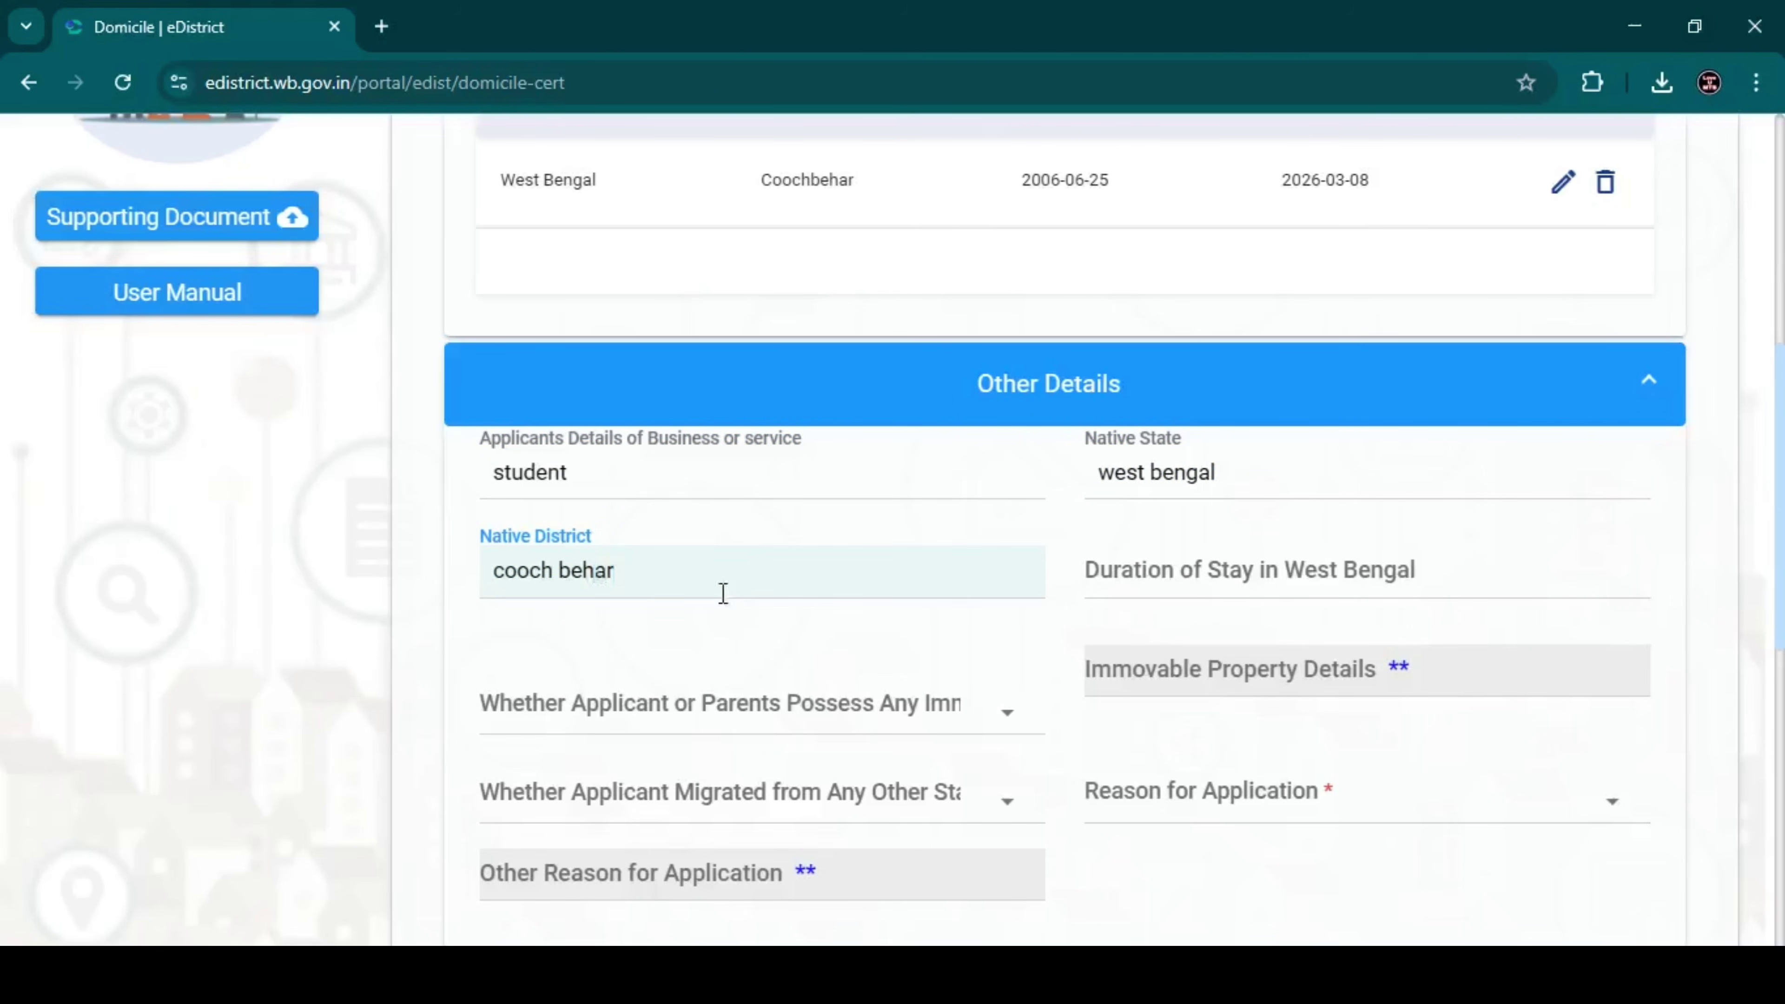
{"action": "left_click", "coordinate": [1248, 575]}
{"action": "type", "text": "19"}
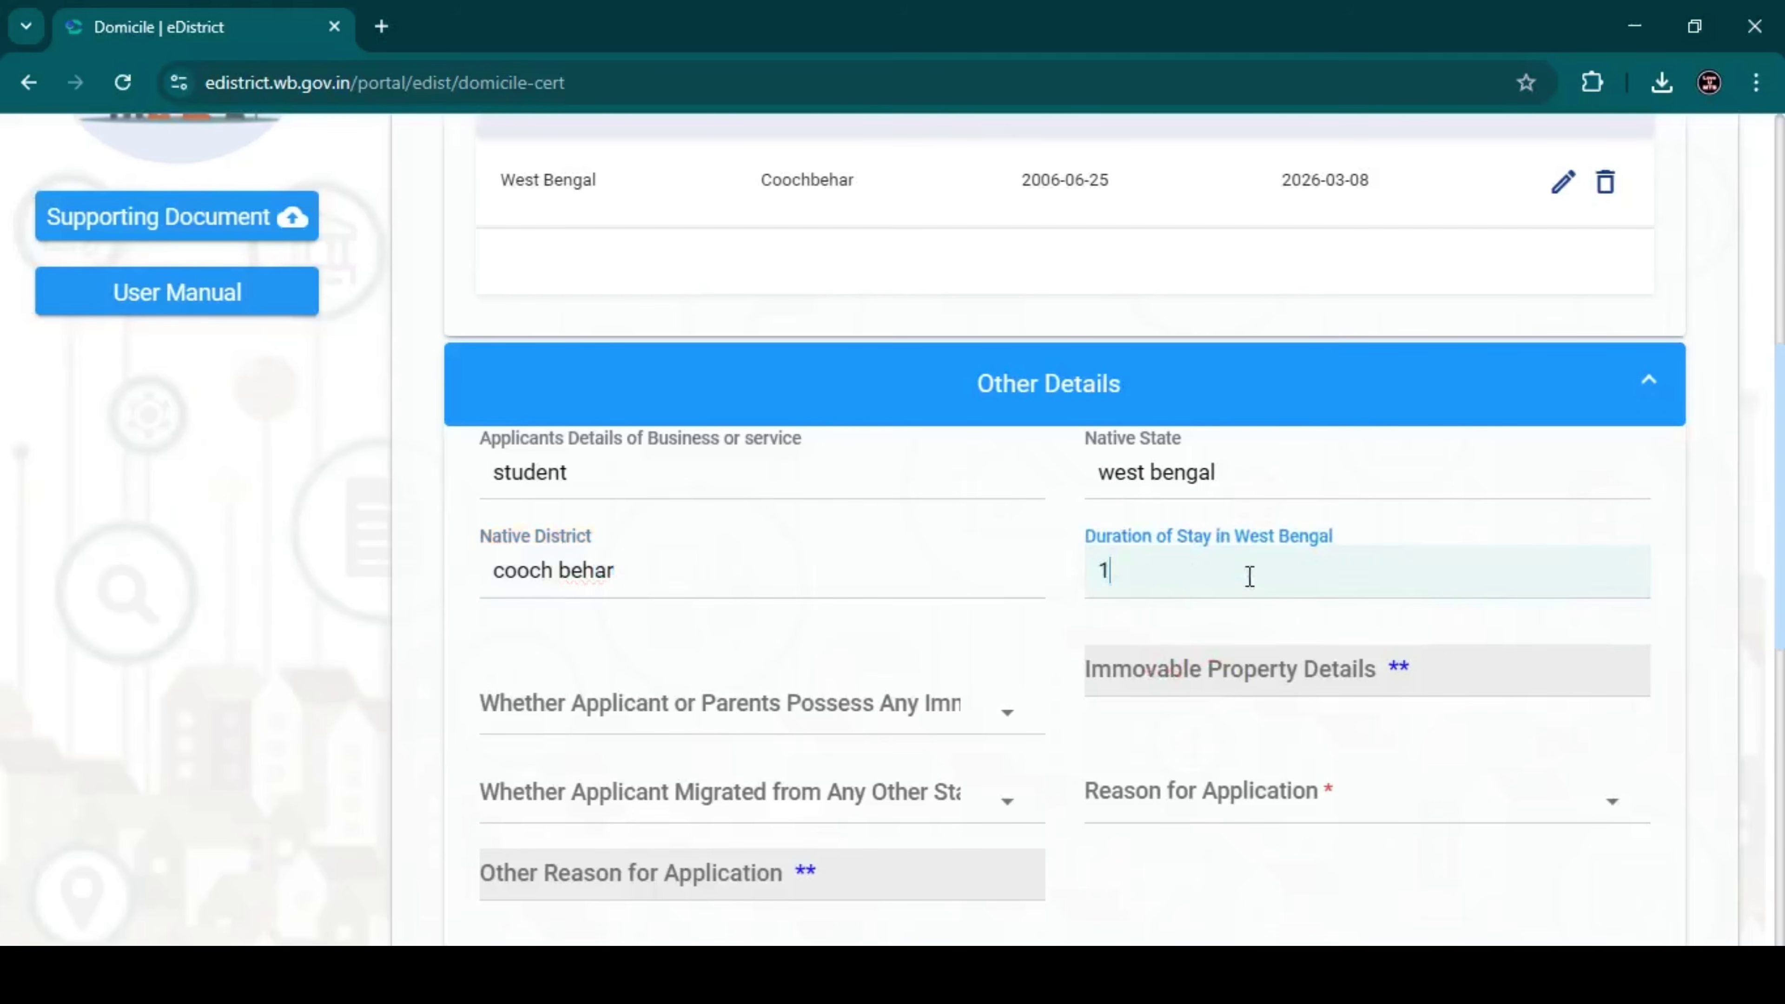
- Answer YES to owning immovable property, with property details 'khatian789'
{"action": "left_click", "coordinate": [721, 706]}
{"action": "scroll", "coordinate": [701, 661], "scroll_direction": "down", "scroll_amount": 3}
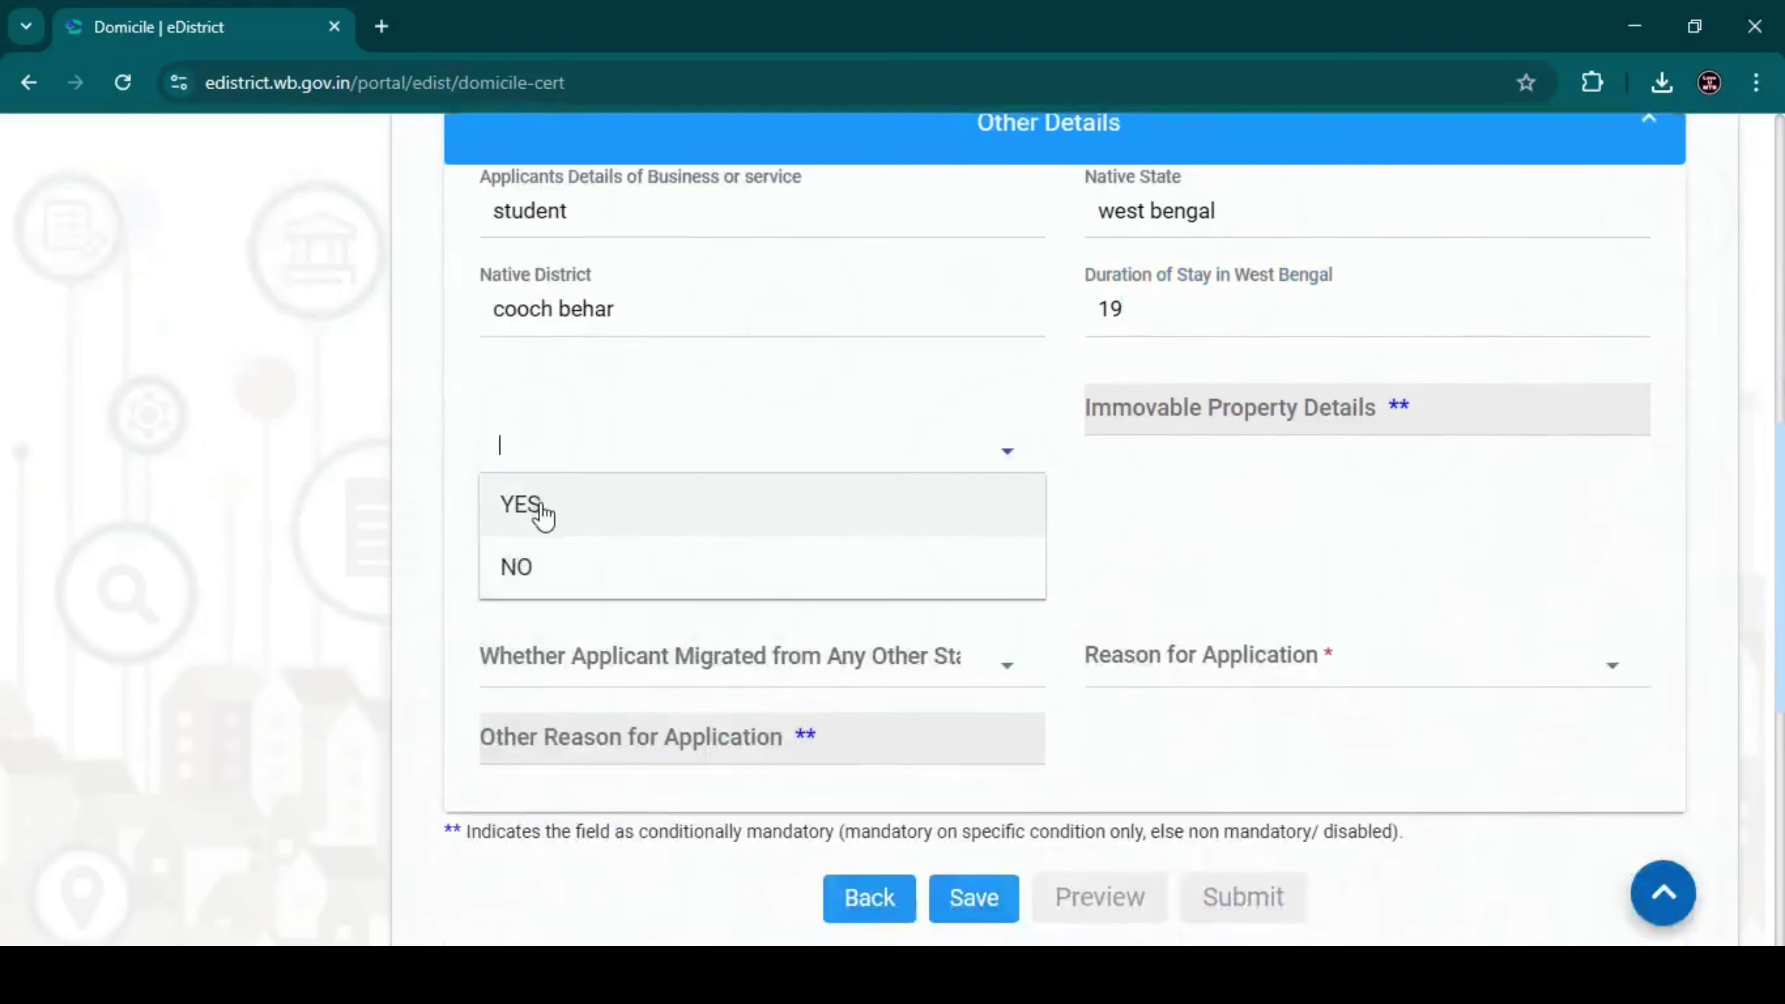
{"action": "left_click", "coordinate": [538, 507]}
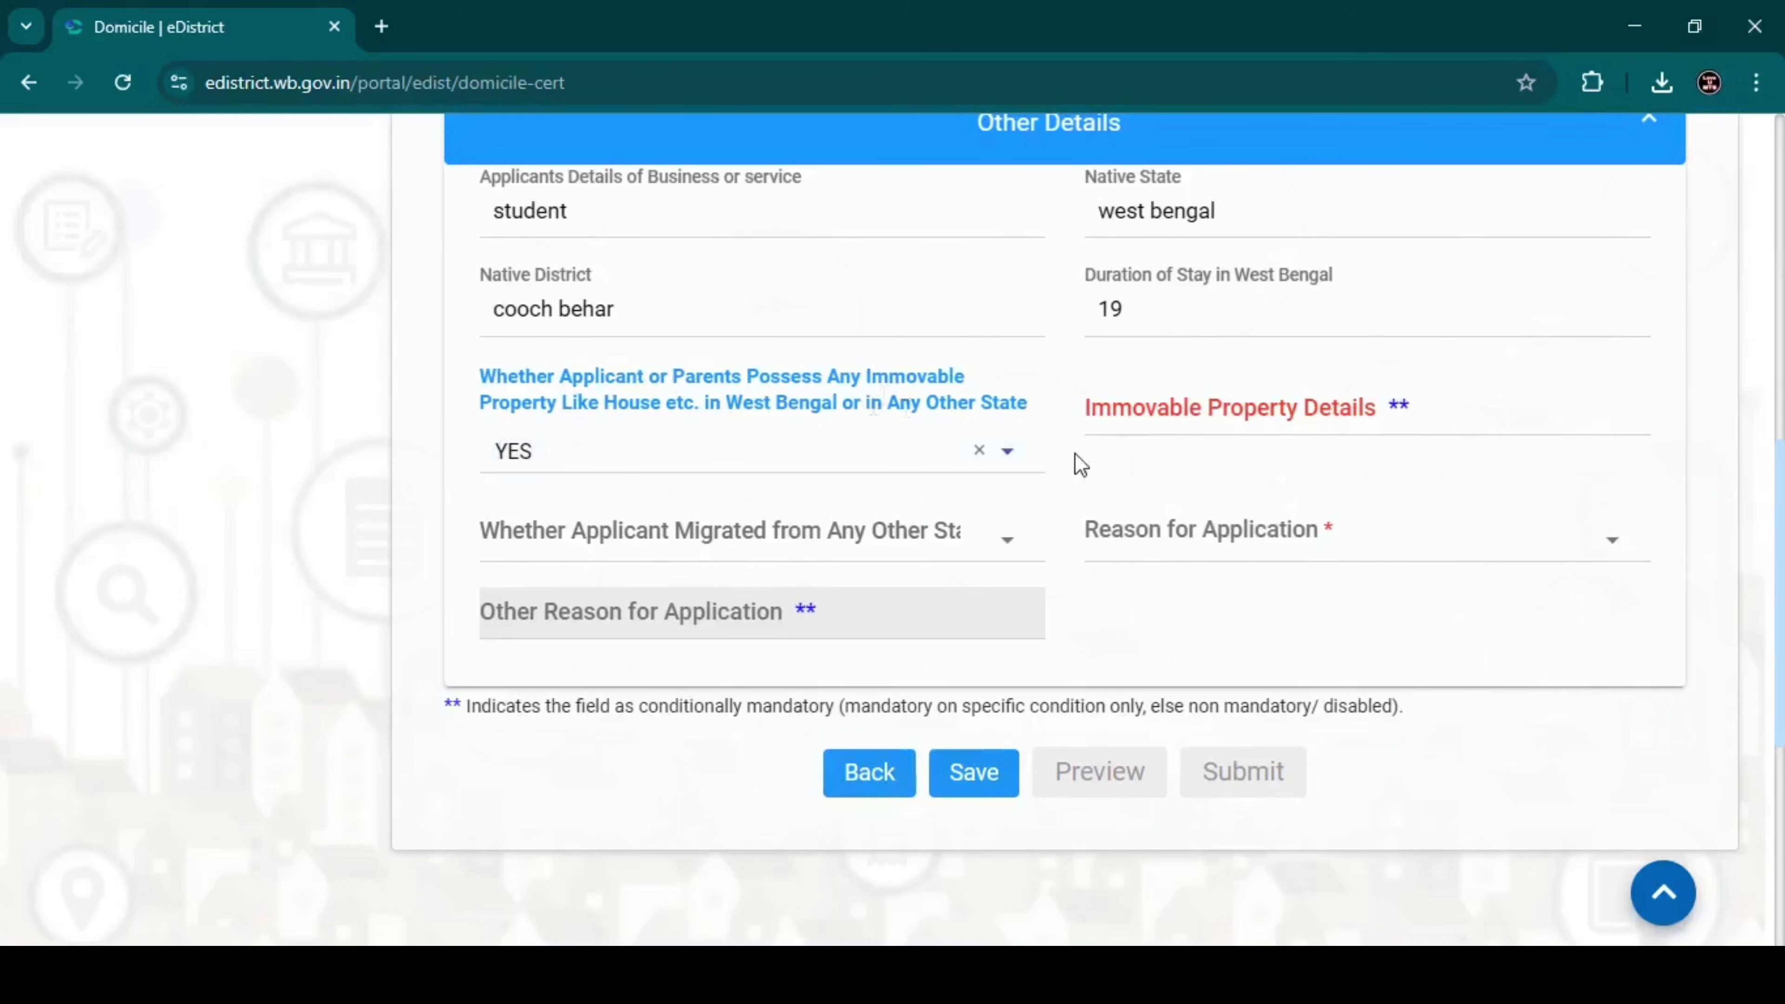
{"action": "left_click", "coordinate": [1196, 420]}
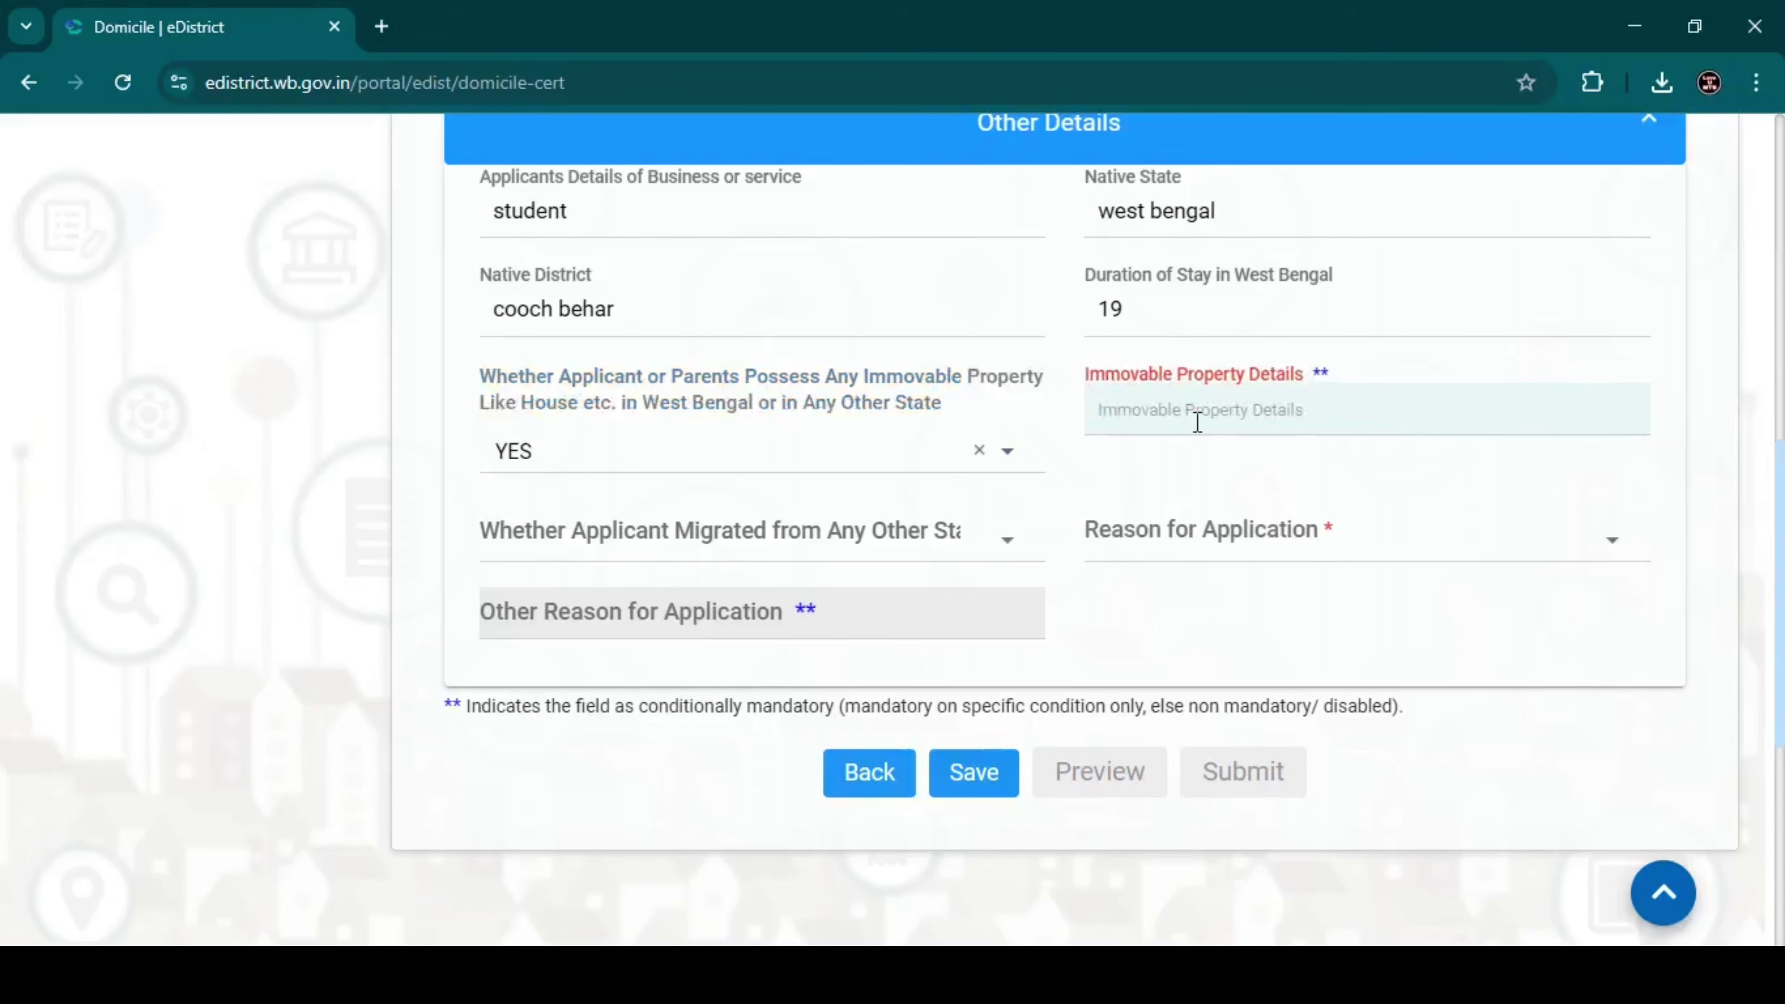
{"action": "type", "text": "khatia"}
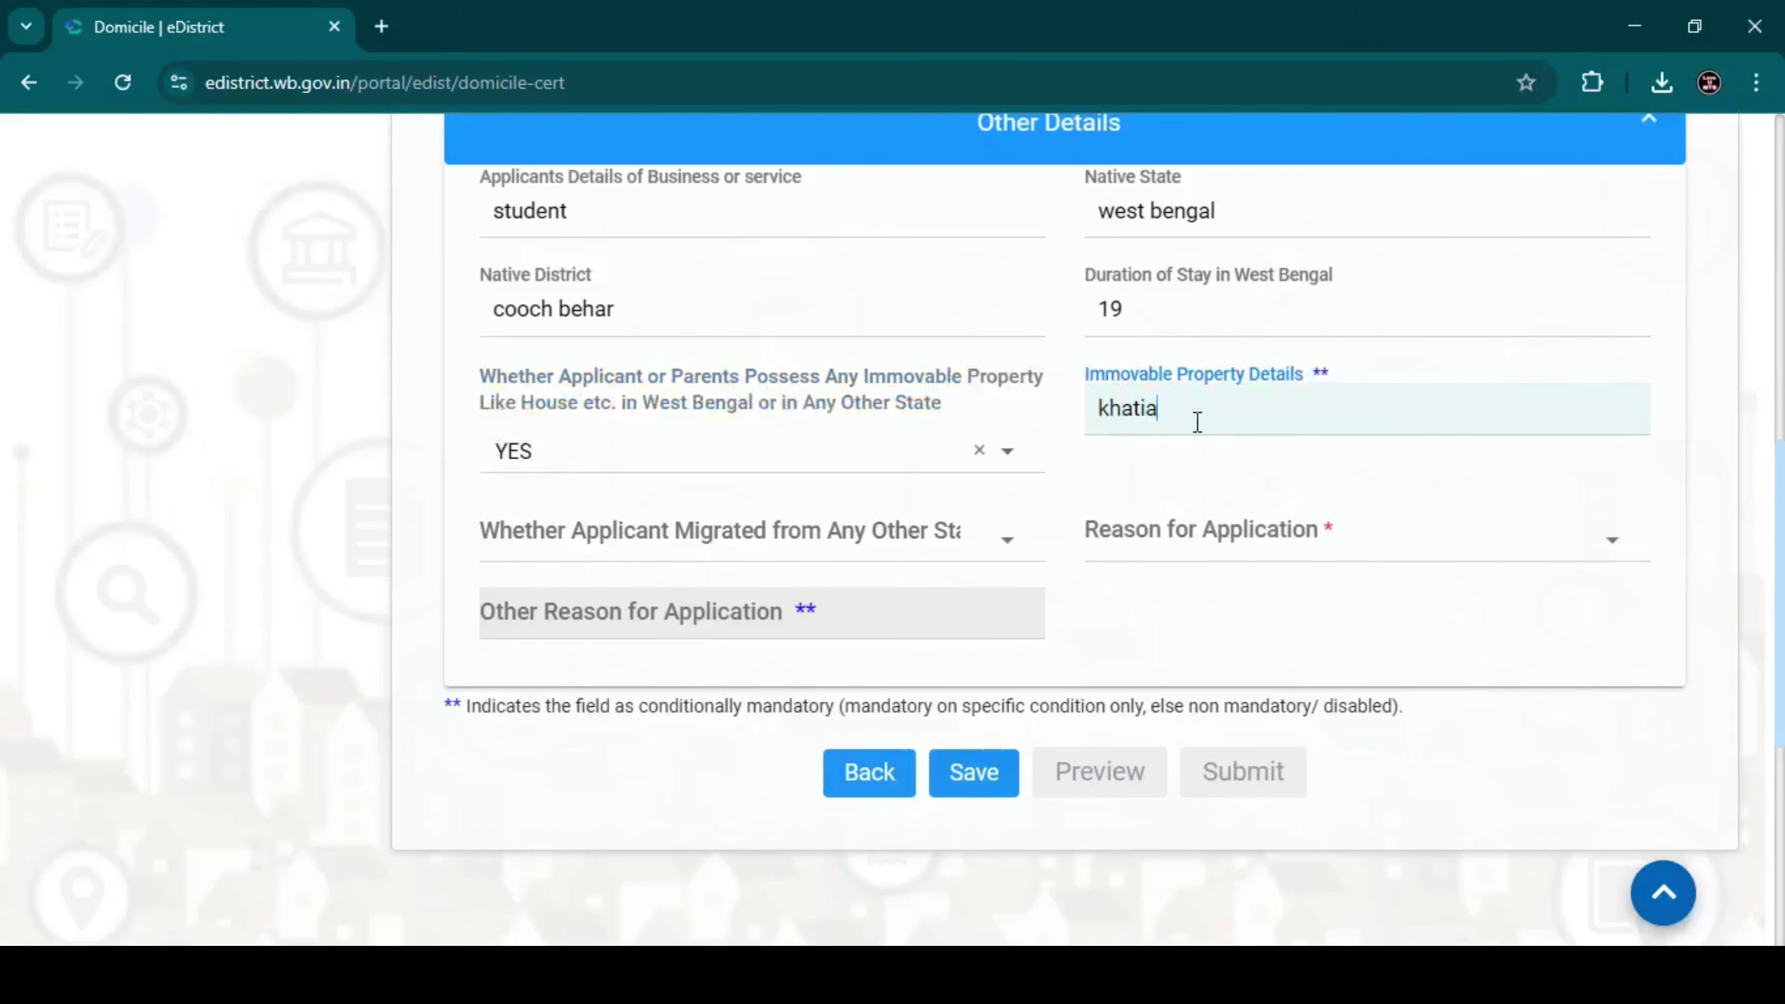
{"action": "type", "text": "n789"}
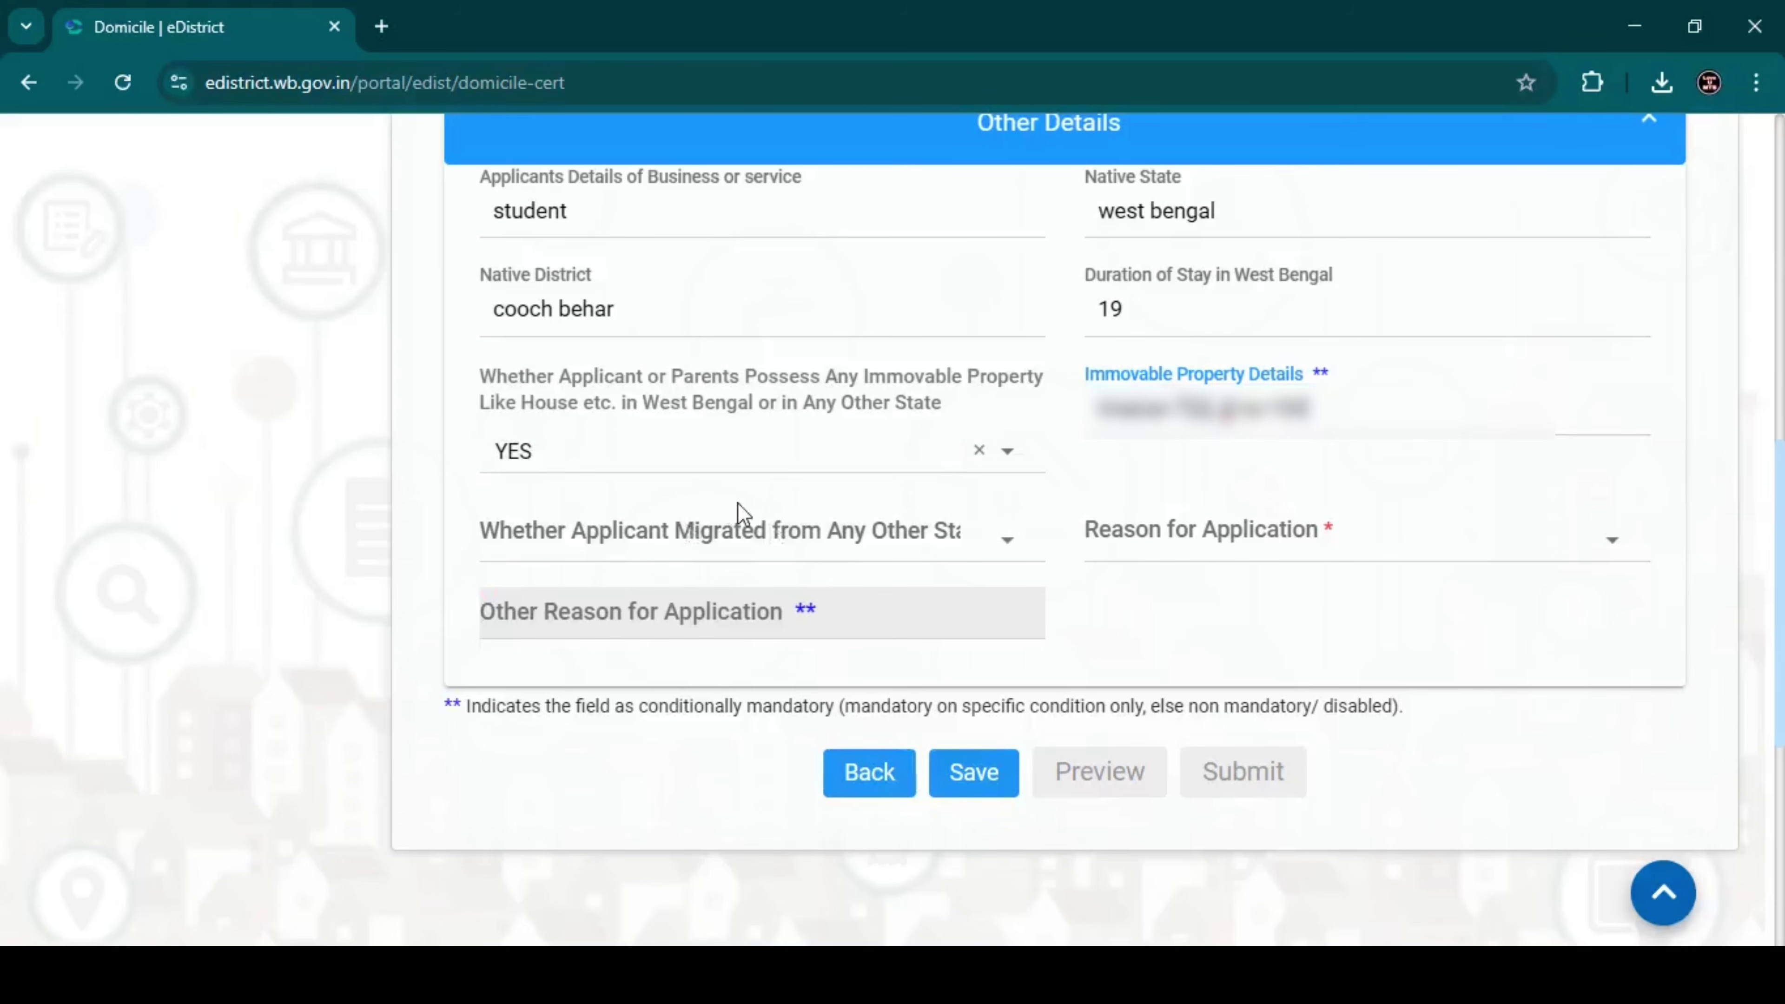
- Answer NO to having migrated, and set the reason to Other with 'Scholarship'
{"action": "left_click", "coordinate": [738, 505]}
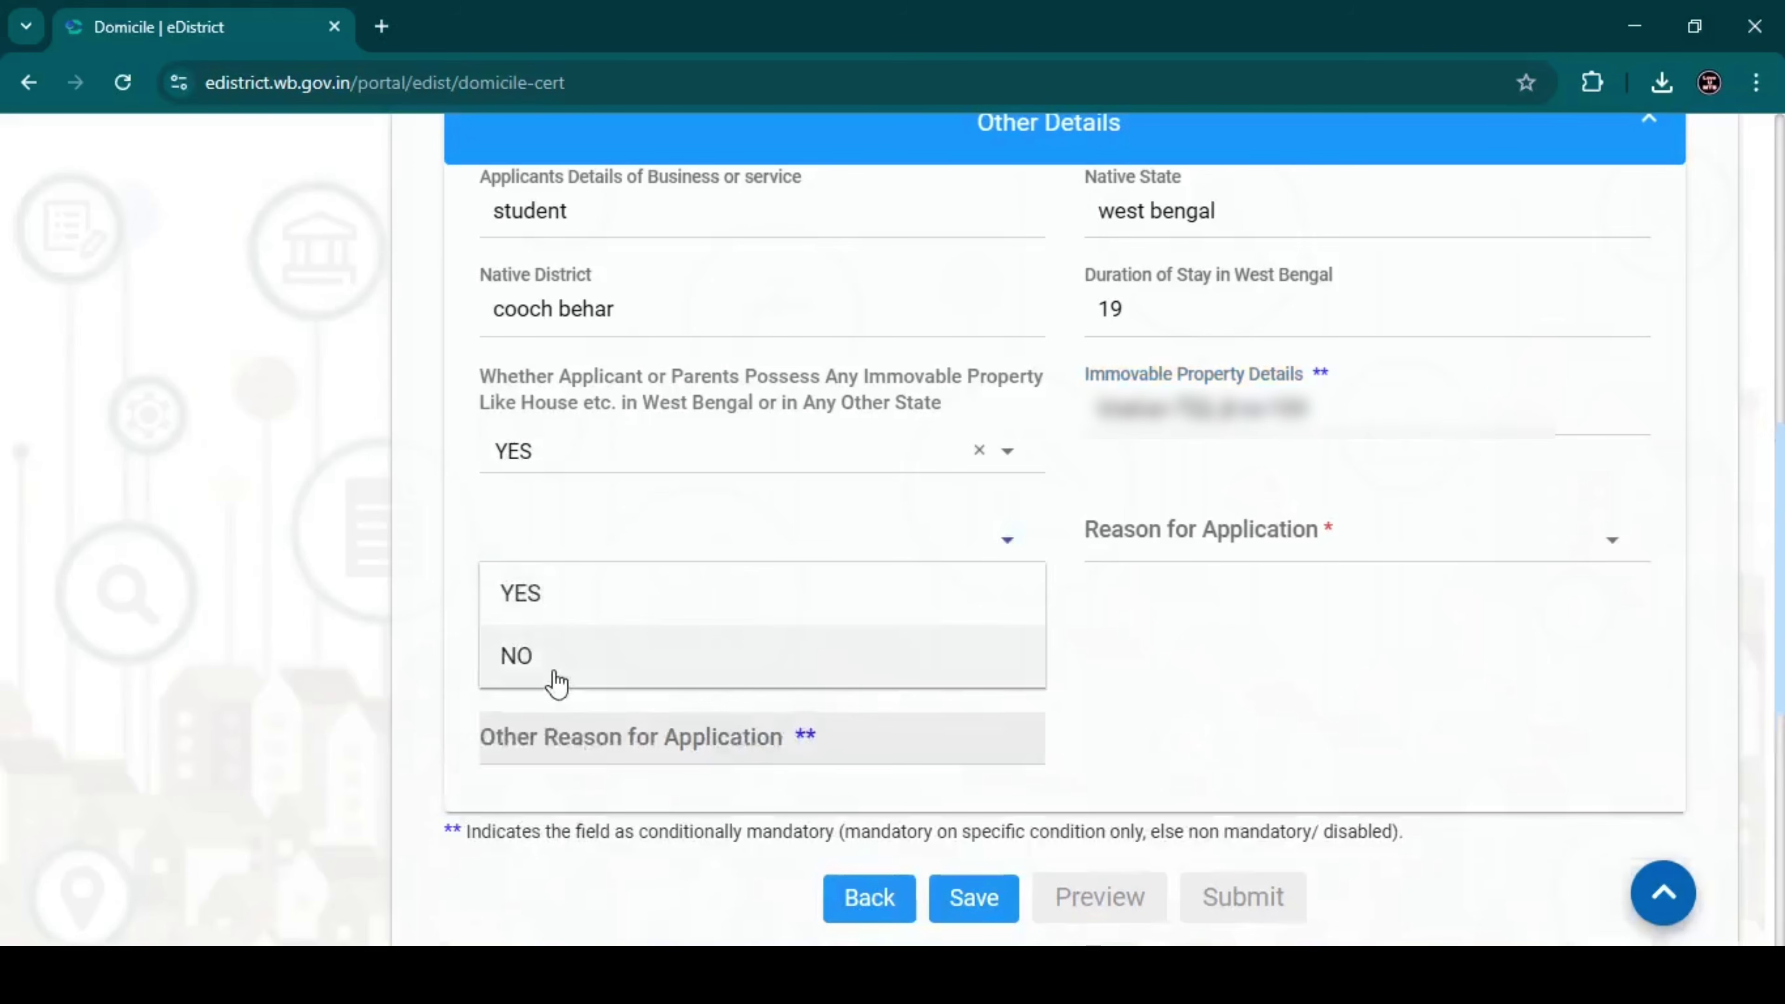
{"action": "left_click", "coordinate": [560, 682]}
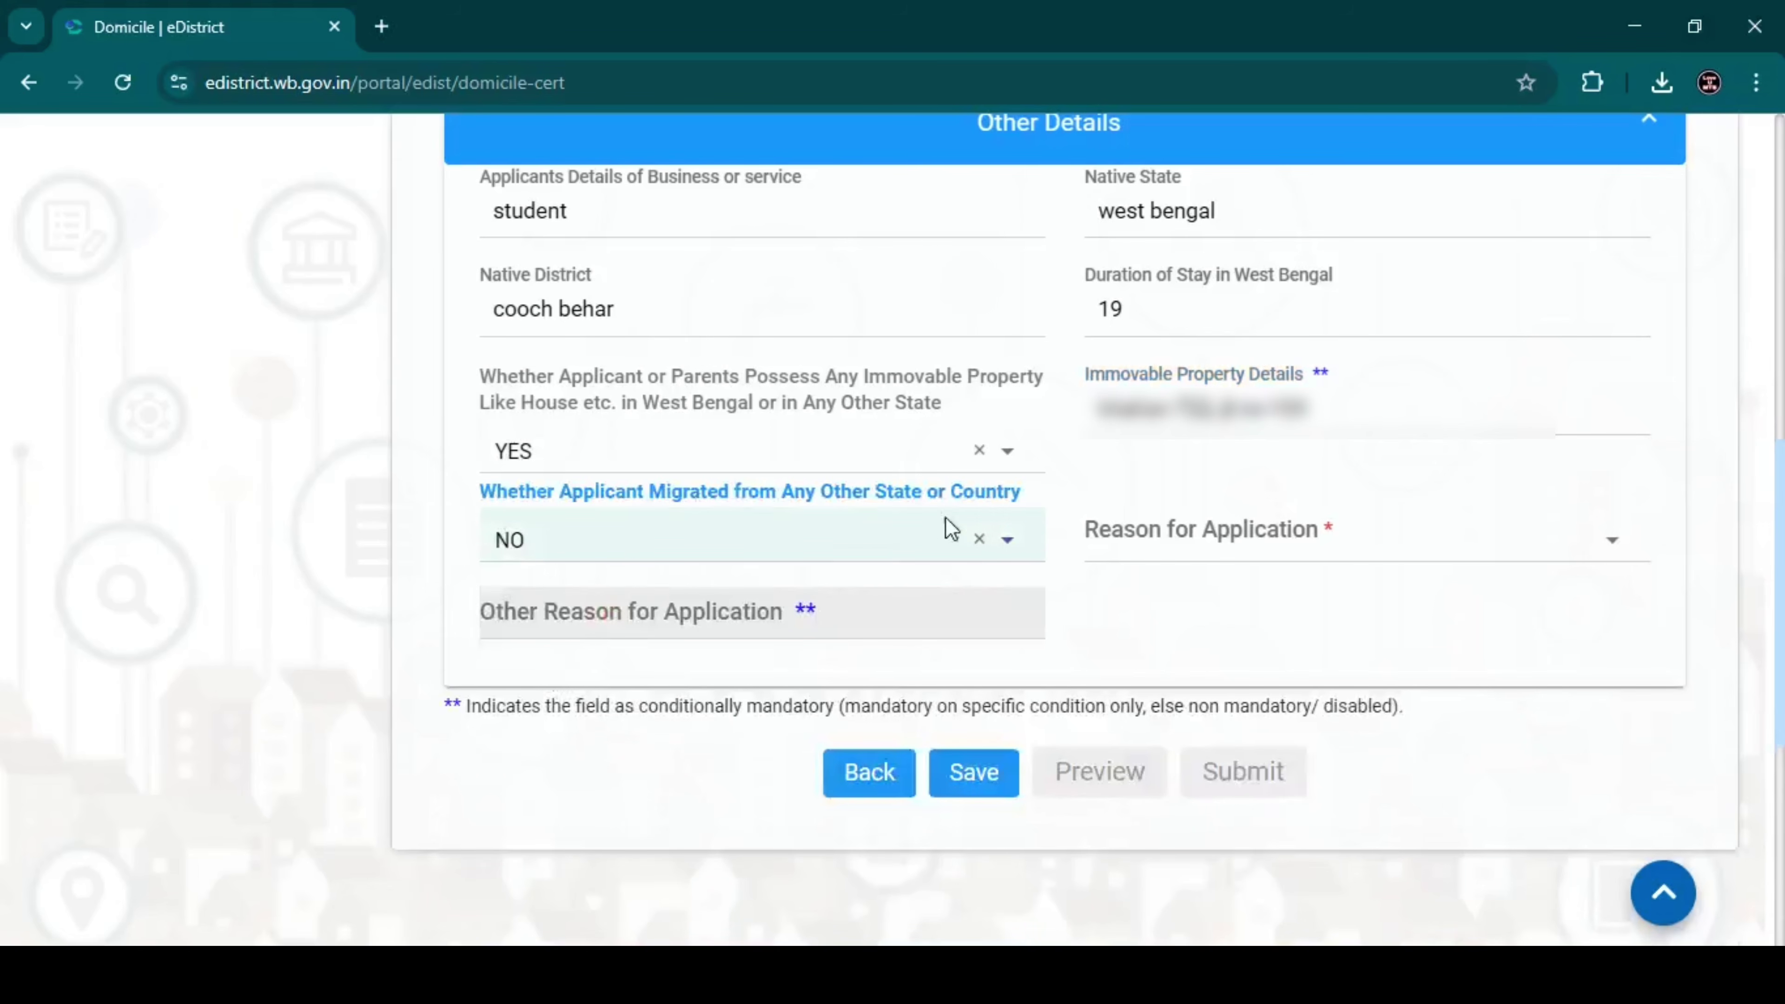
{"action": "left_click", "coordinate": [1152, 529]}
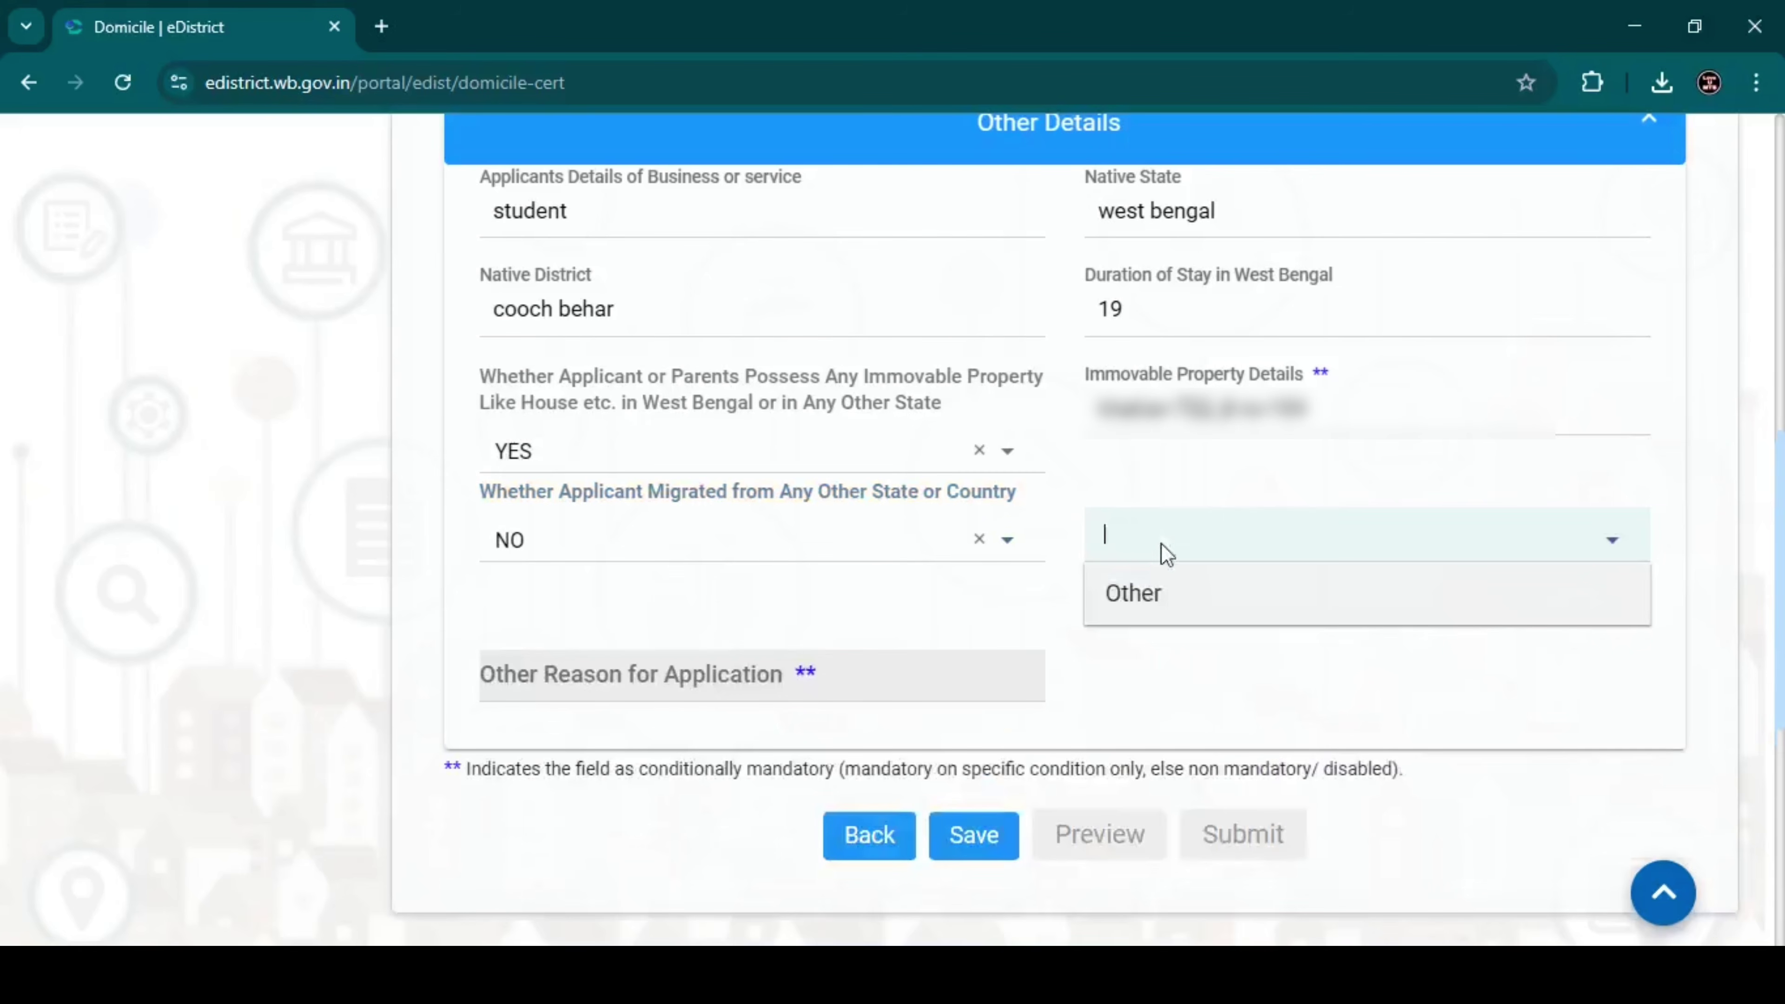
{"action": "left_click", "coordinate": [1170, 590]}
{"action": "left_click", "coordinate": [618, 609]}
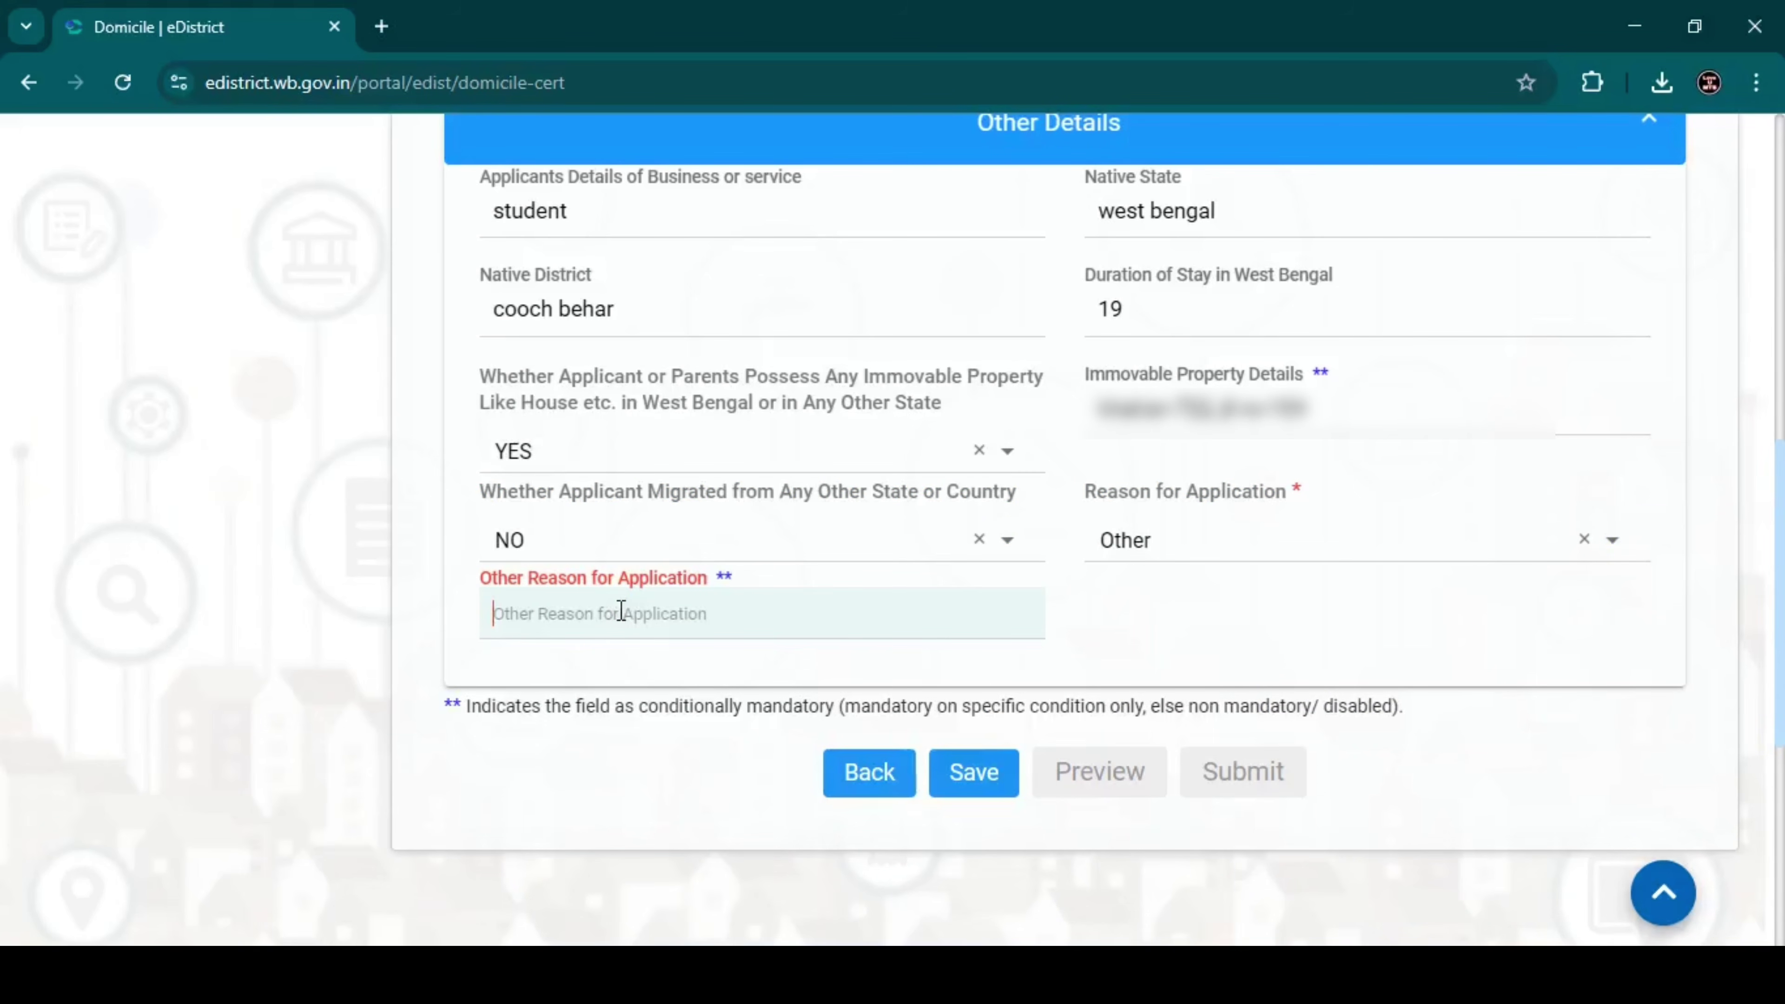
{"action": "type", "text": "S"}
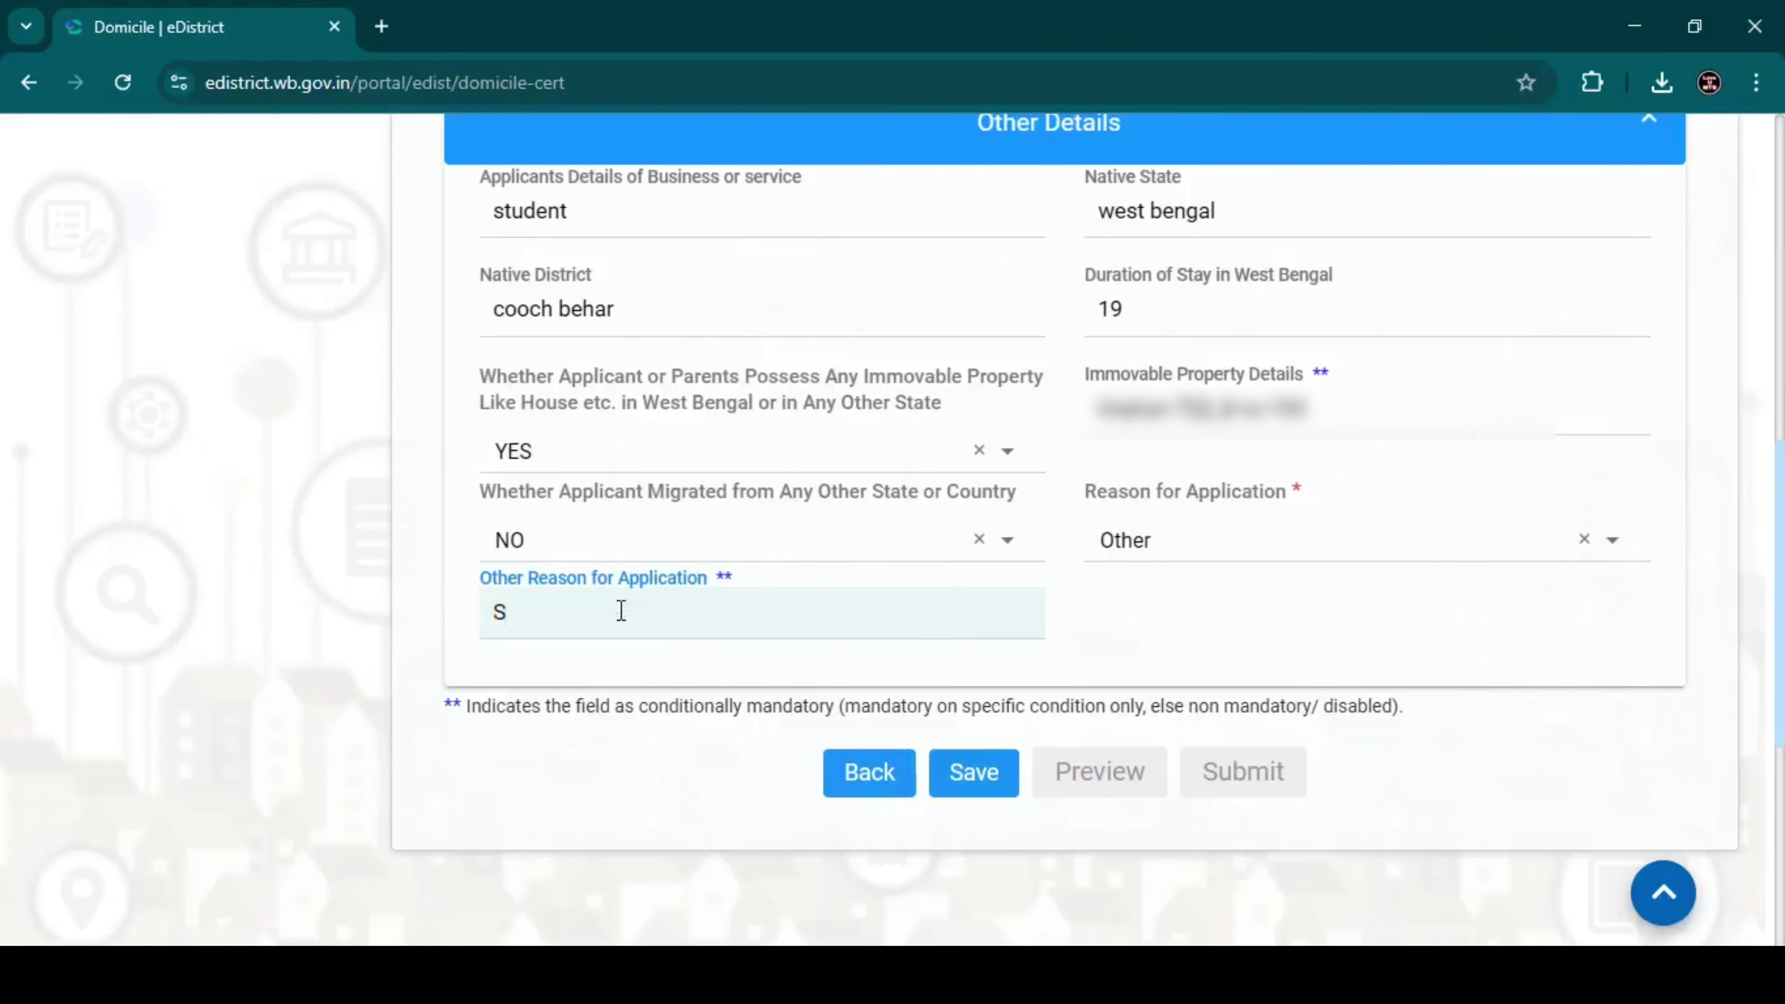
{"action": "type", "text": "cholarship"}
- Save the form, review its PDF preview, and submit to reach the Documents dialog
{"action": "left_click", "coordinate": [974, 773]}
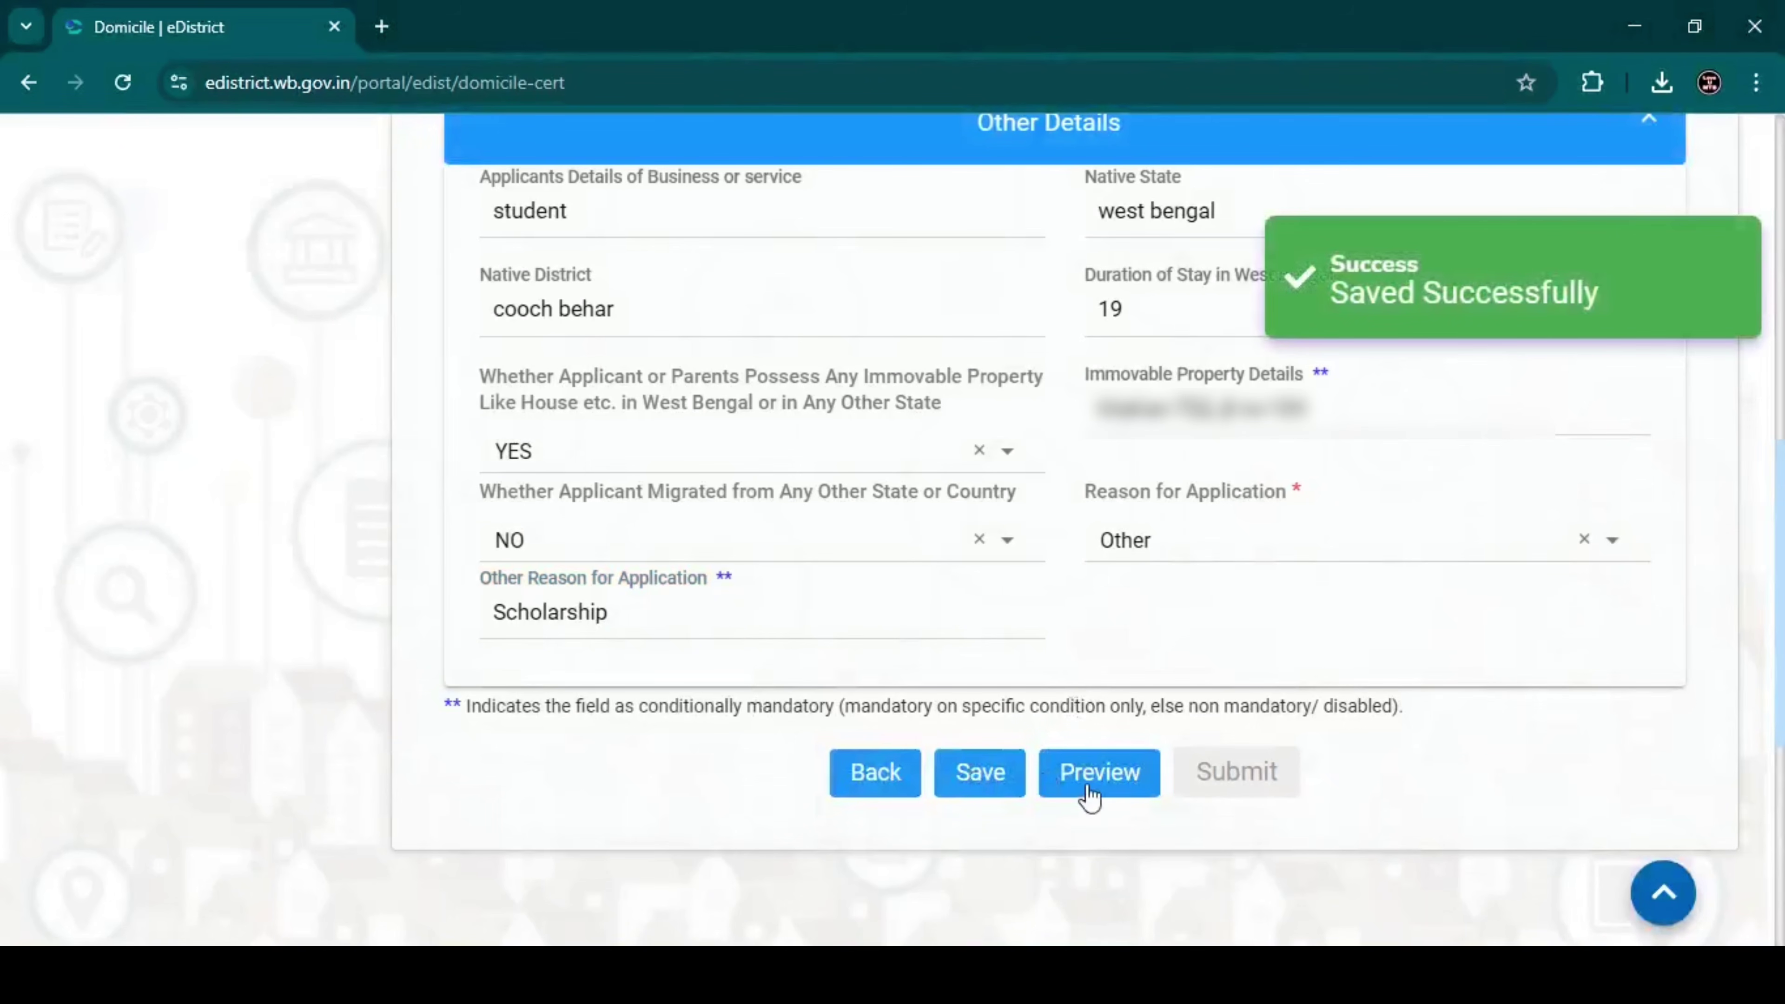
{"action": "left_click", "coordinate": [1088, 786]}
{"action": "scroll", "coordinate": [792, 632], "scroll_direction": "down", "scroll_amount": 2}
{"action": "scroll", "coordinate": [792, 632], "scroll_direction": "down", "scroll_amount": 1}
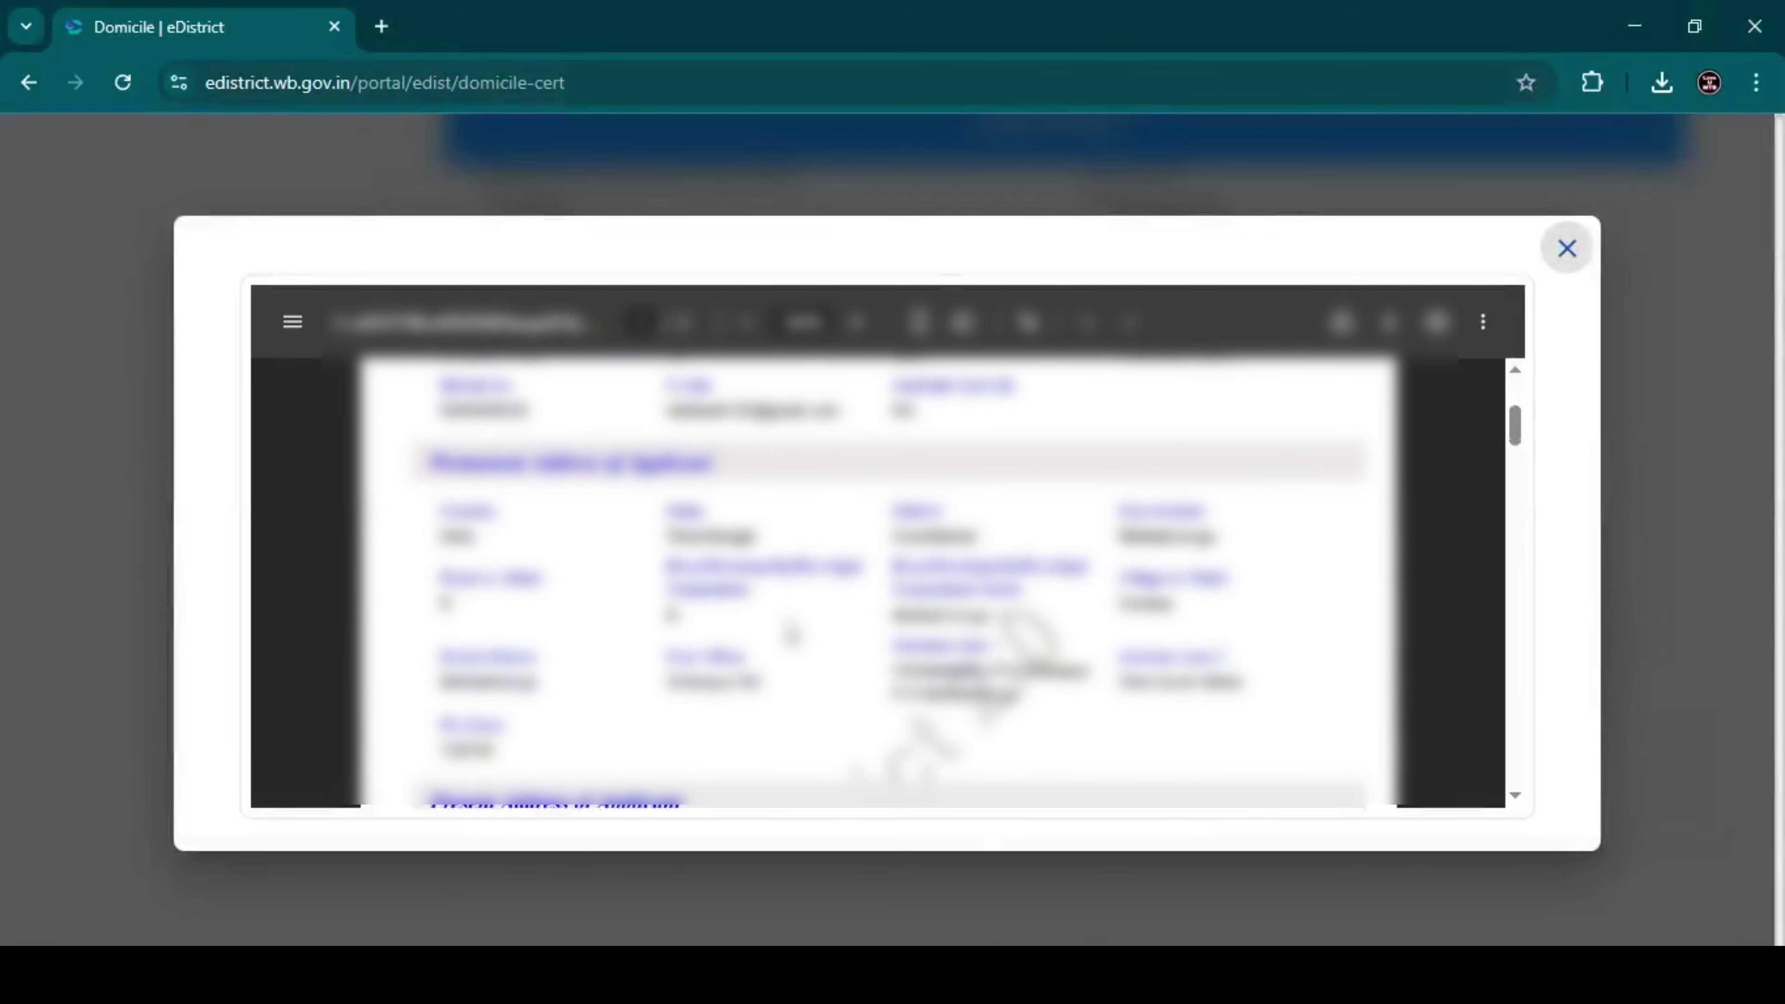
{"action": "scroll", "coordinate": [793, 612], "scroll_direction": "up", "scroll_amount": 4}
{"action": "scroll", "coordinate": [879, 583], "scroll_direction": "down", "scroll_amount": 5}
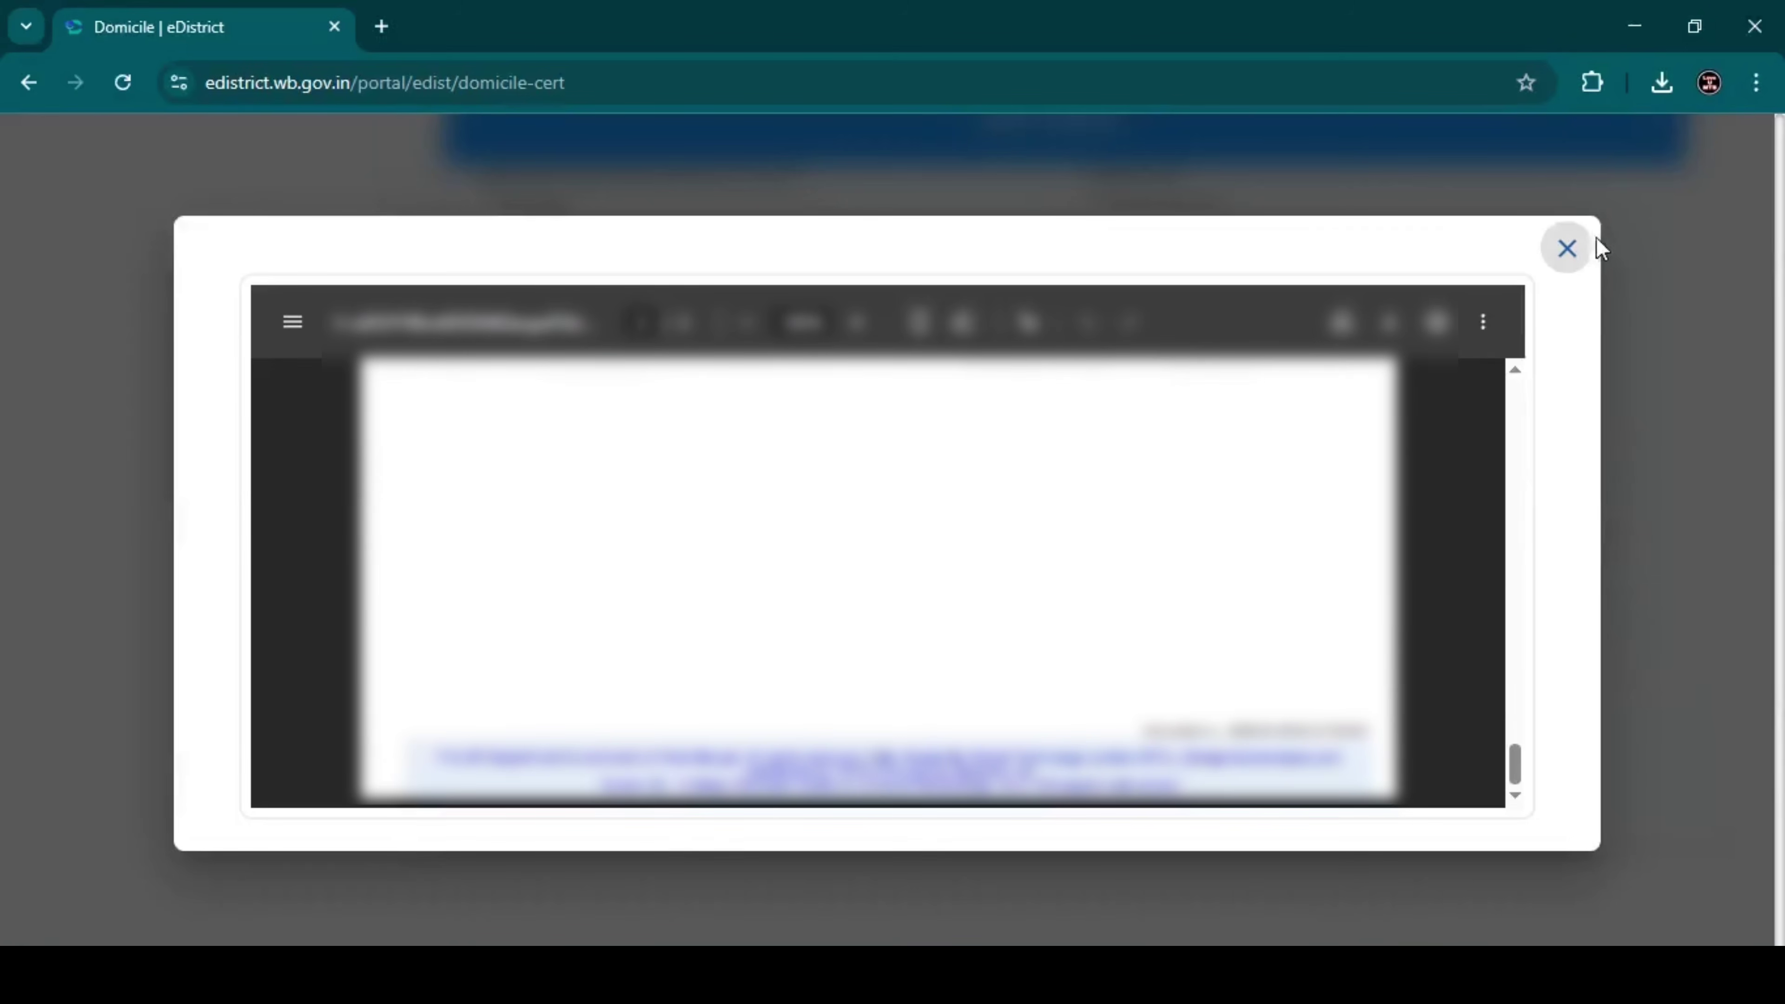
{"action": "left_click", "coordinate": [1578, 246]}
{"action": "left_click", "coordinate": [1258, 773]}
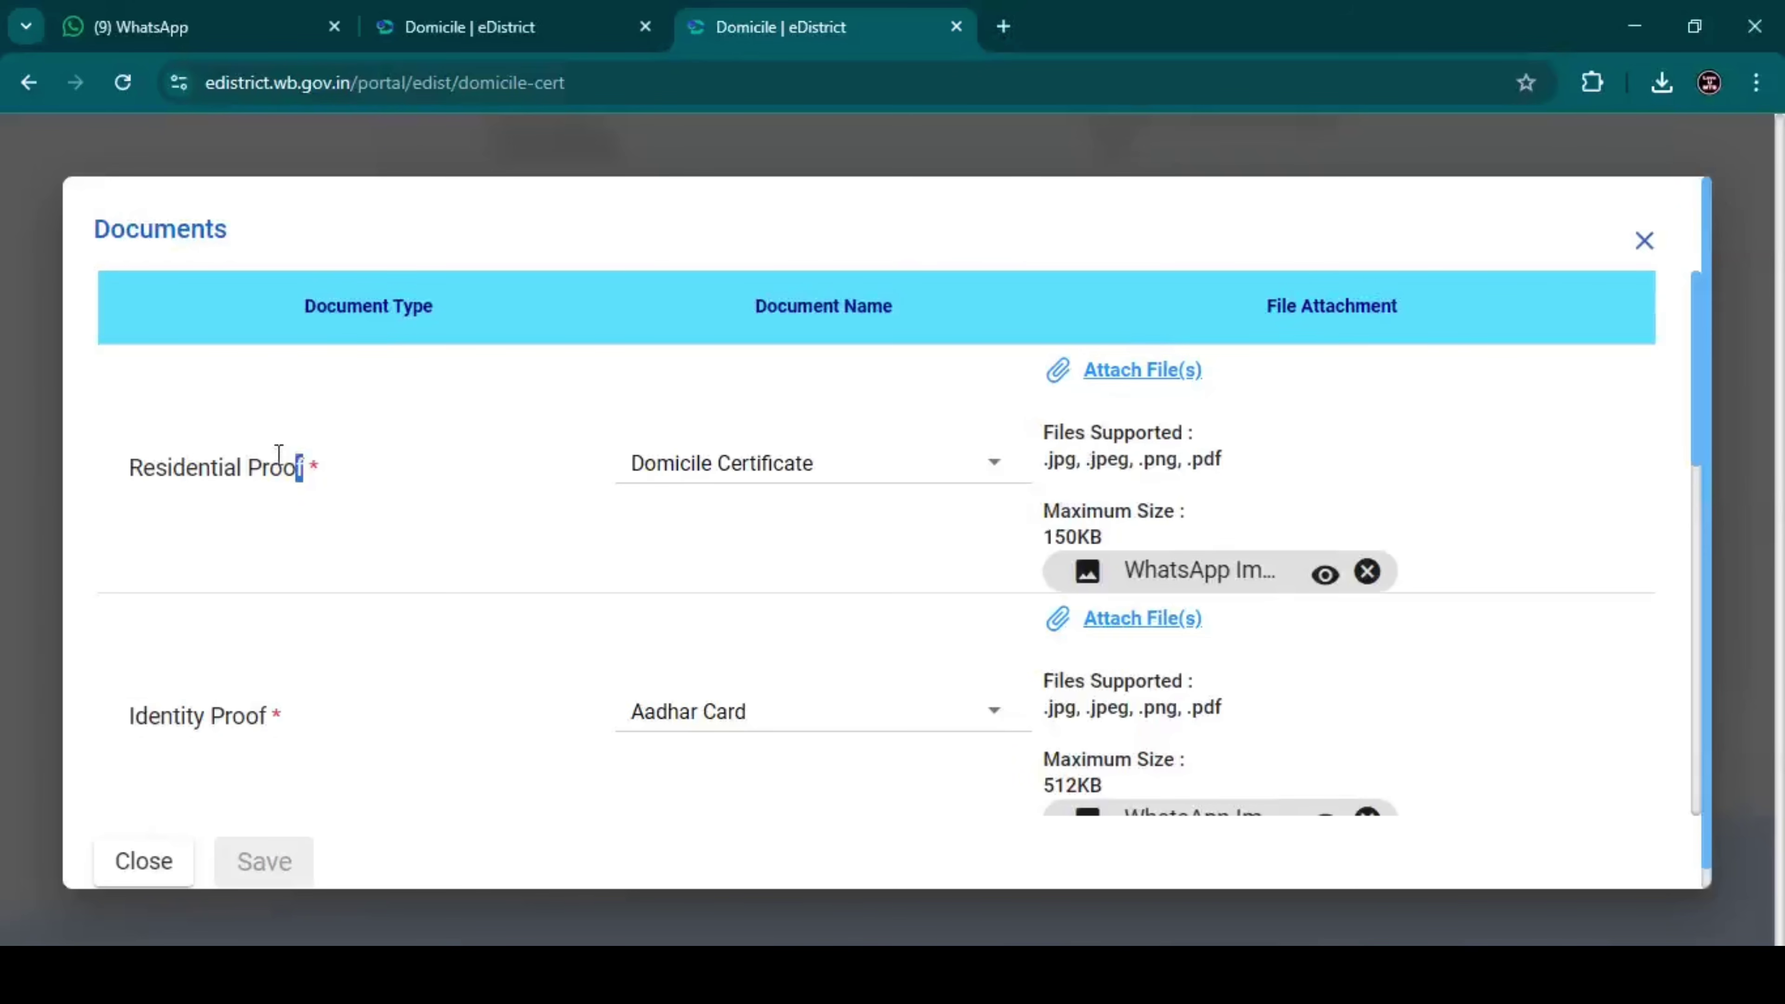
- Check the residential proof document choice, Domicile Certificate, in the Documents dialog
{"action": "left_click_drag", "start_coordinate": [303, 468], "coordinate": [120, 466]}
{"action": "left_click", "coordinate": [250, 494]}
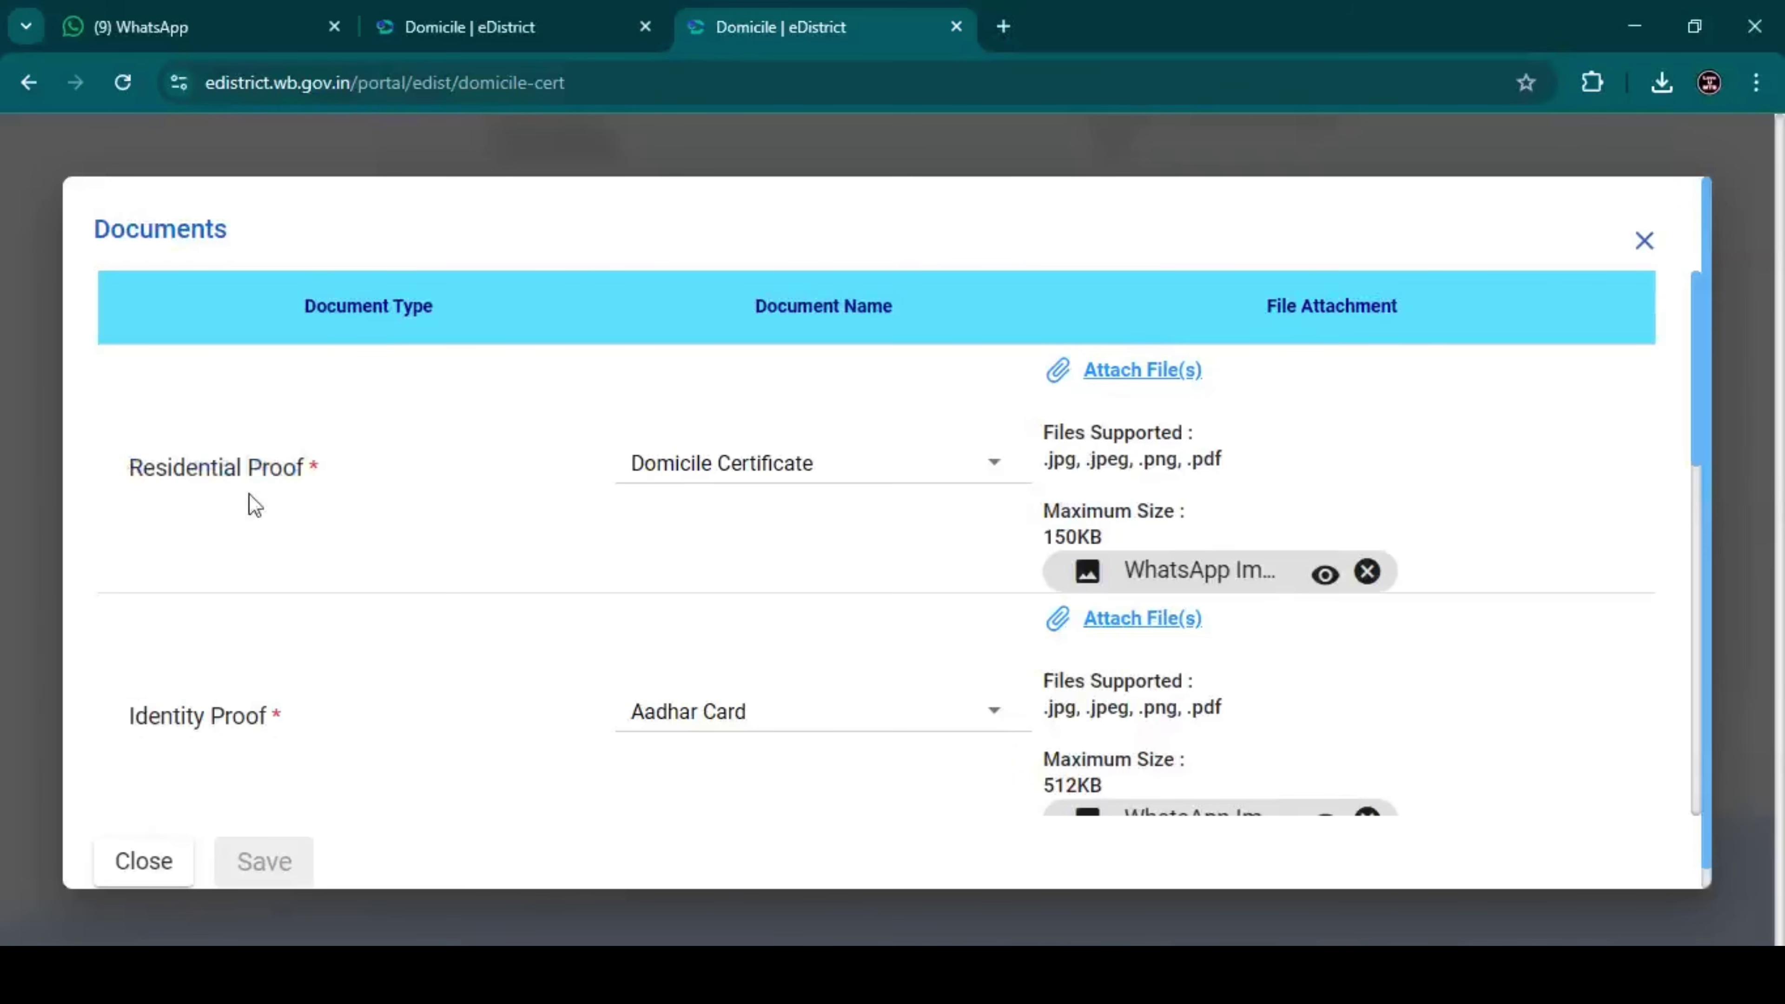
{"action": "left_click", "coordinate": [693, 463]}
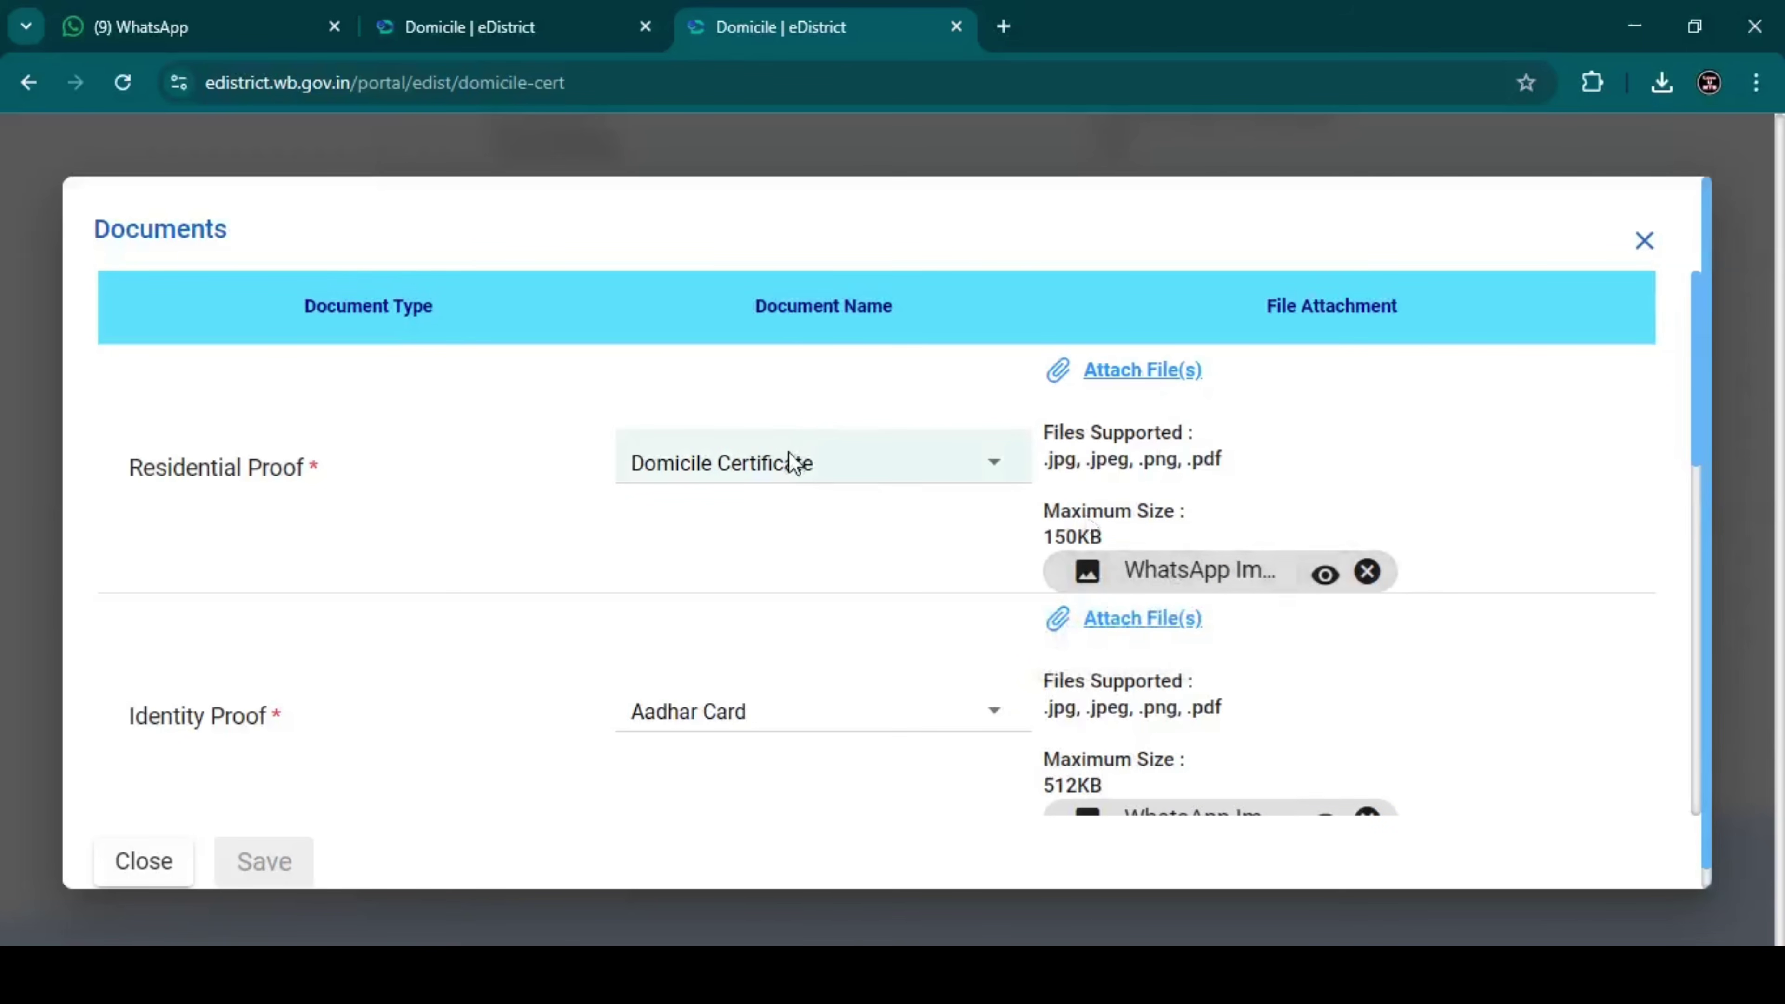
{"action": "scroll", "coordinate": [789, 462], "scroll_direction": "down", "scroll_amount": 2}
{"action": "left_click_drag", "start_coordinate": [283, 594], "coordinate": [81, 610]}
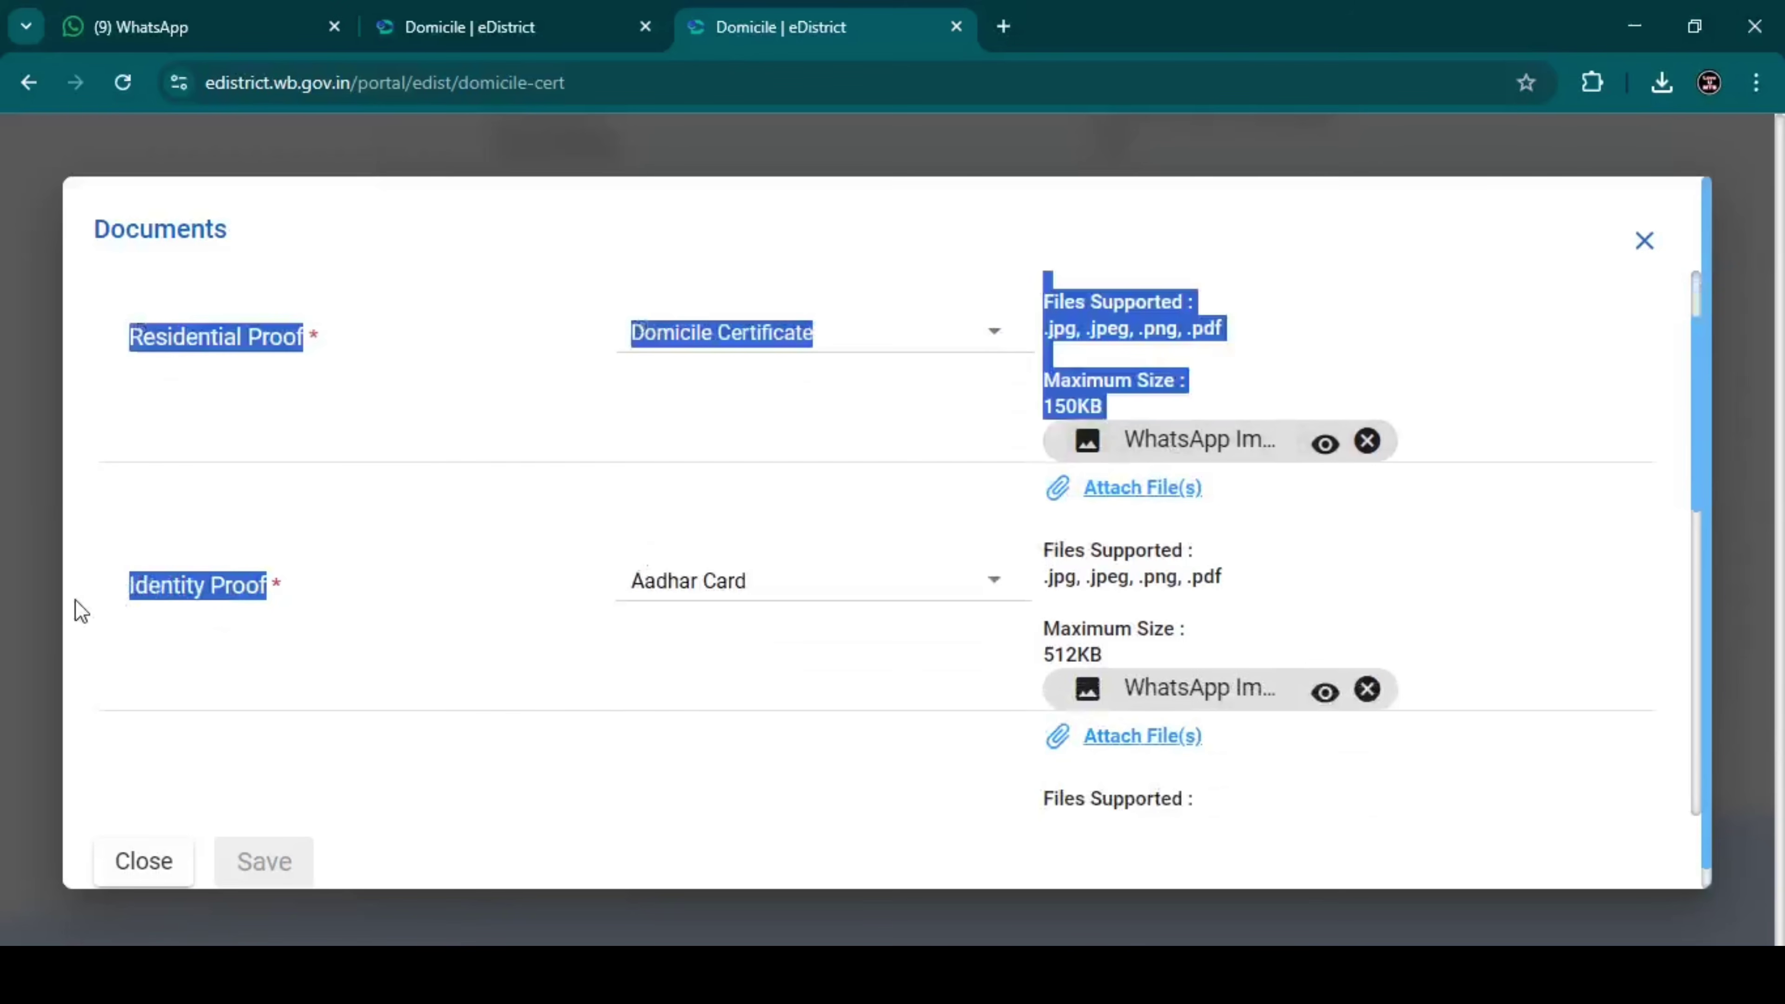
{"action": "left_click", "coordinate": [200, 624]}
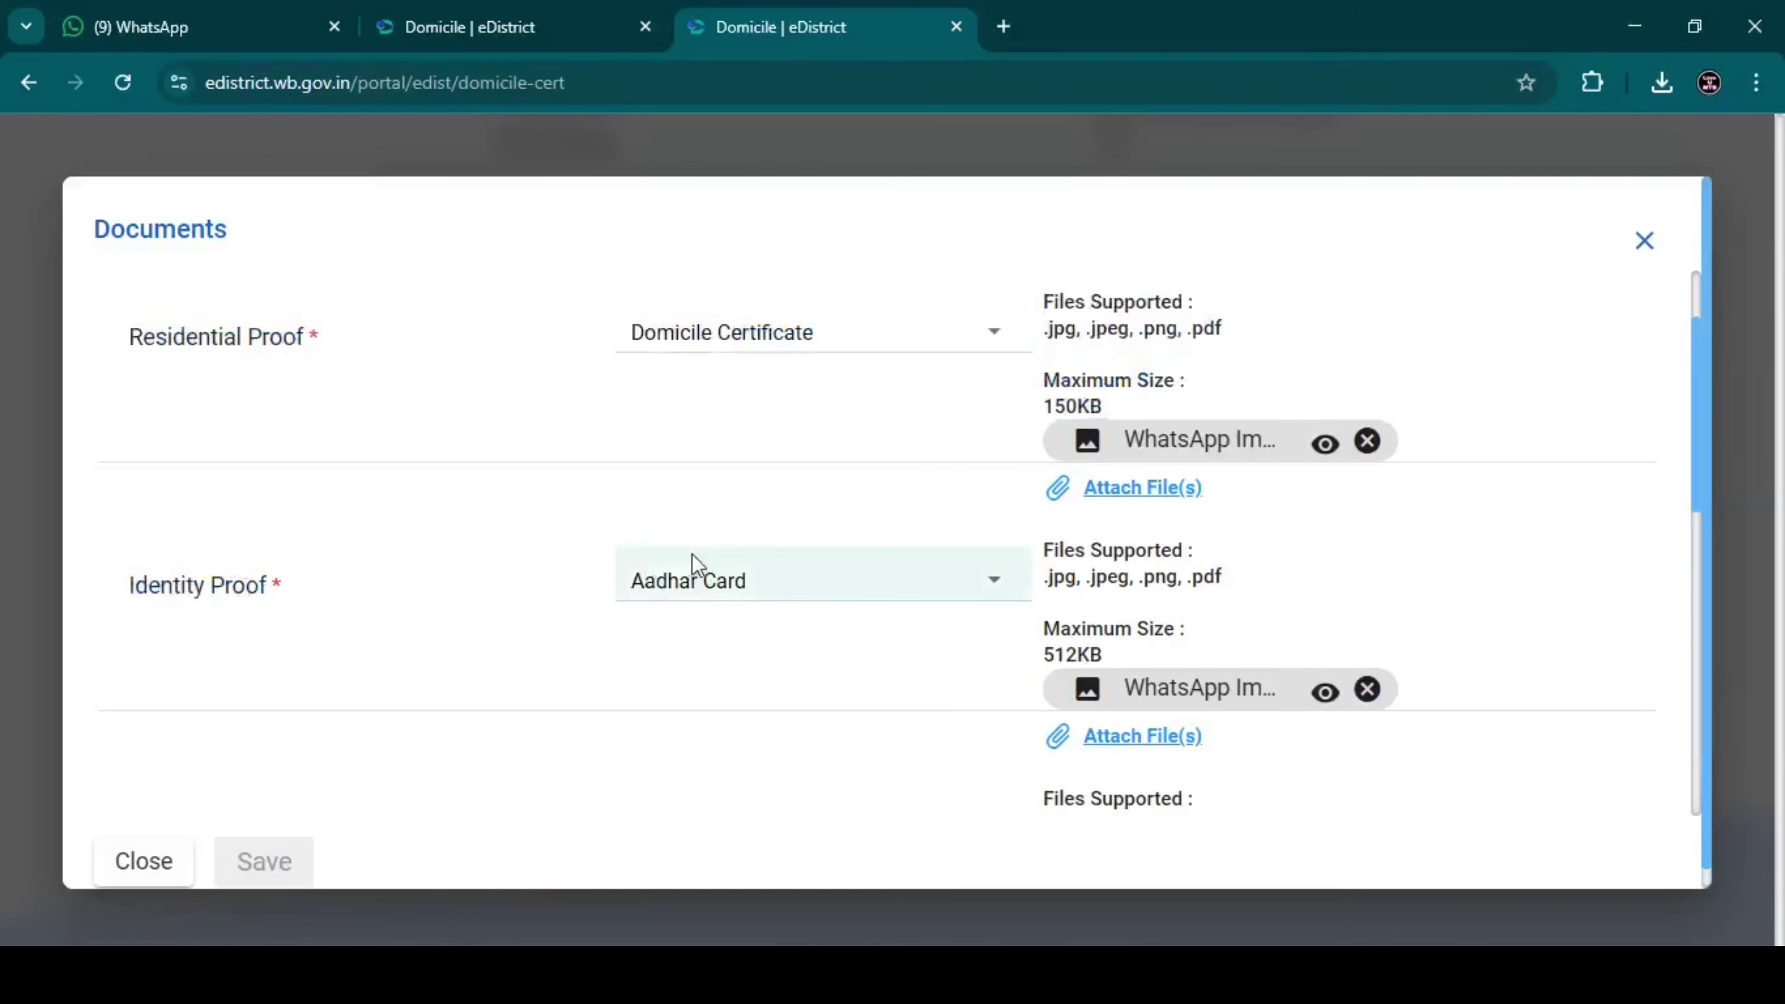
{"action": "scroll", "coordinate": [692, 583], "scroll_direction": "down", "scroll_amount": 2}
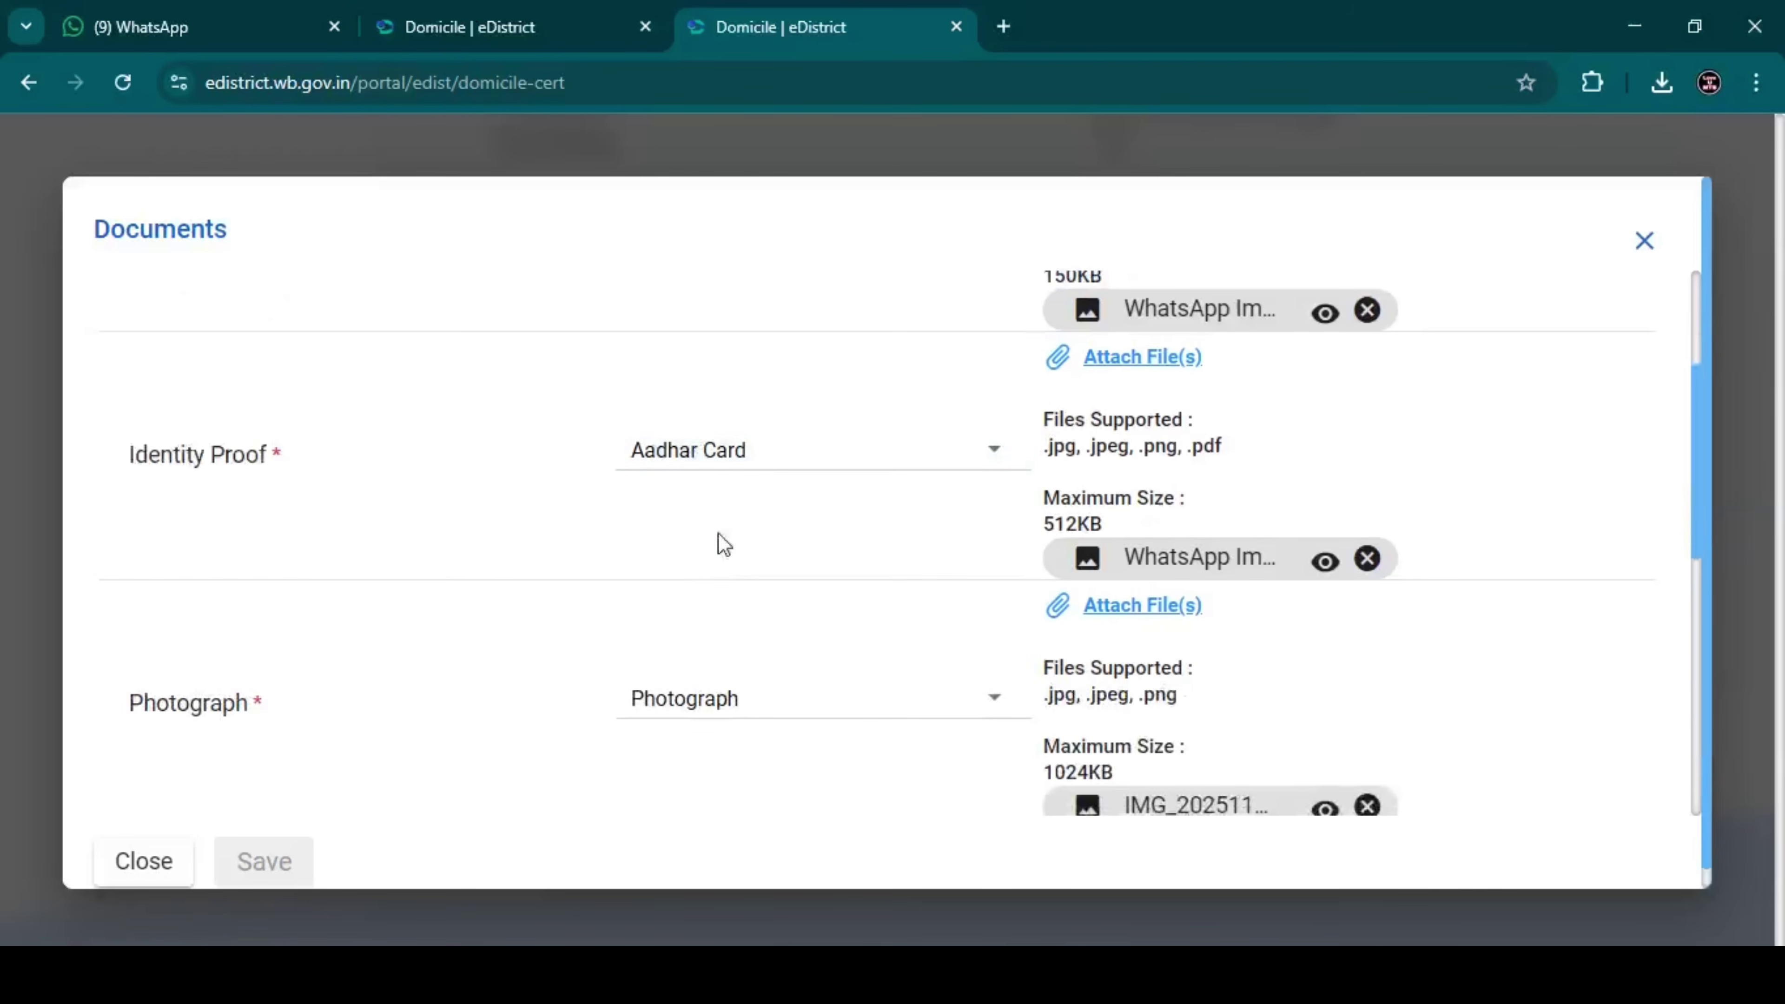
- Keep Aadhar Card as identity proof and Birth Certificate as proof of birth
{"action": "left_click", "coordinate": [872, 453]}
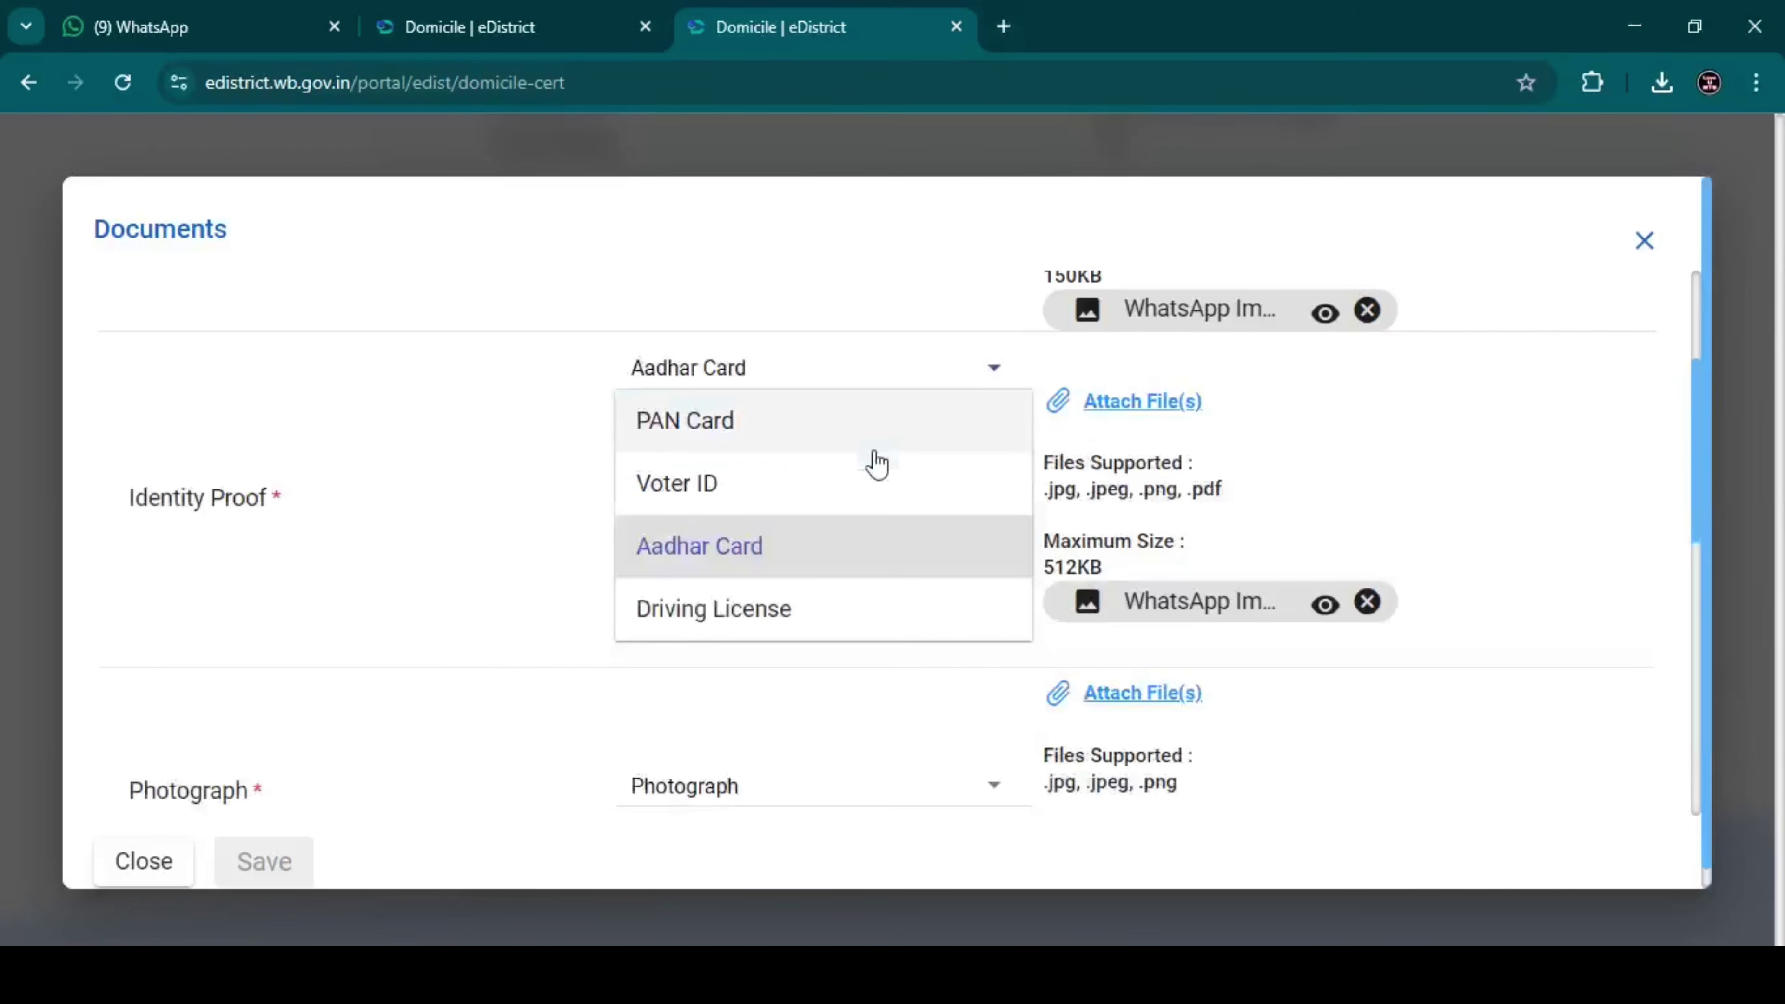
{"action": "left_click", "coordinate": [780, 548]}
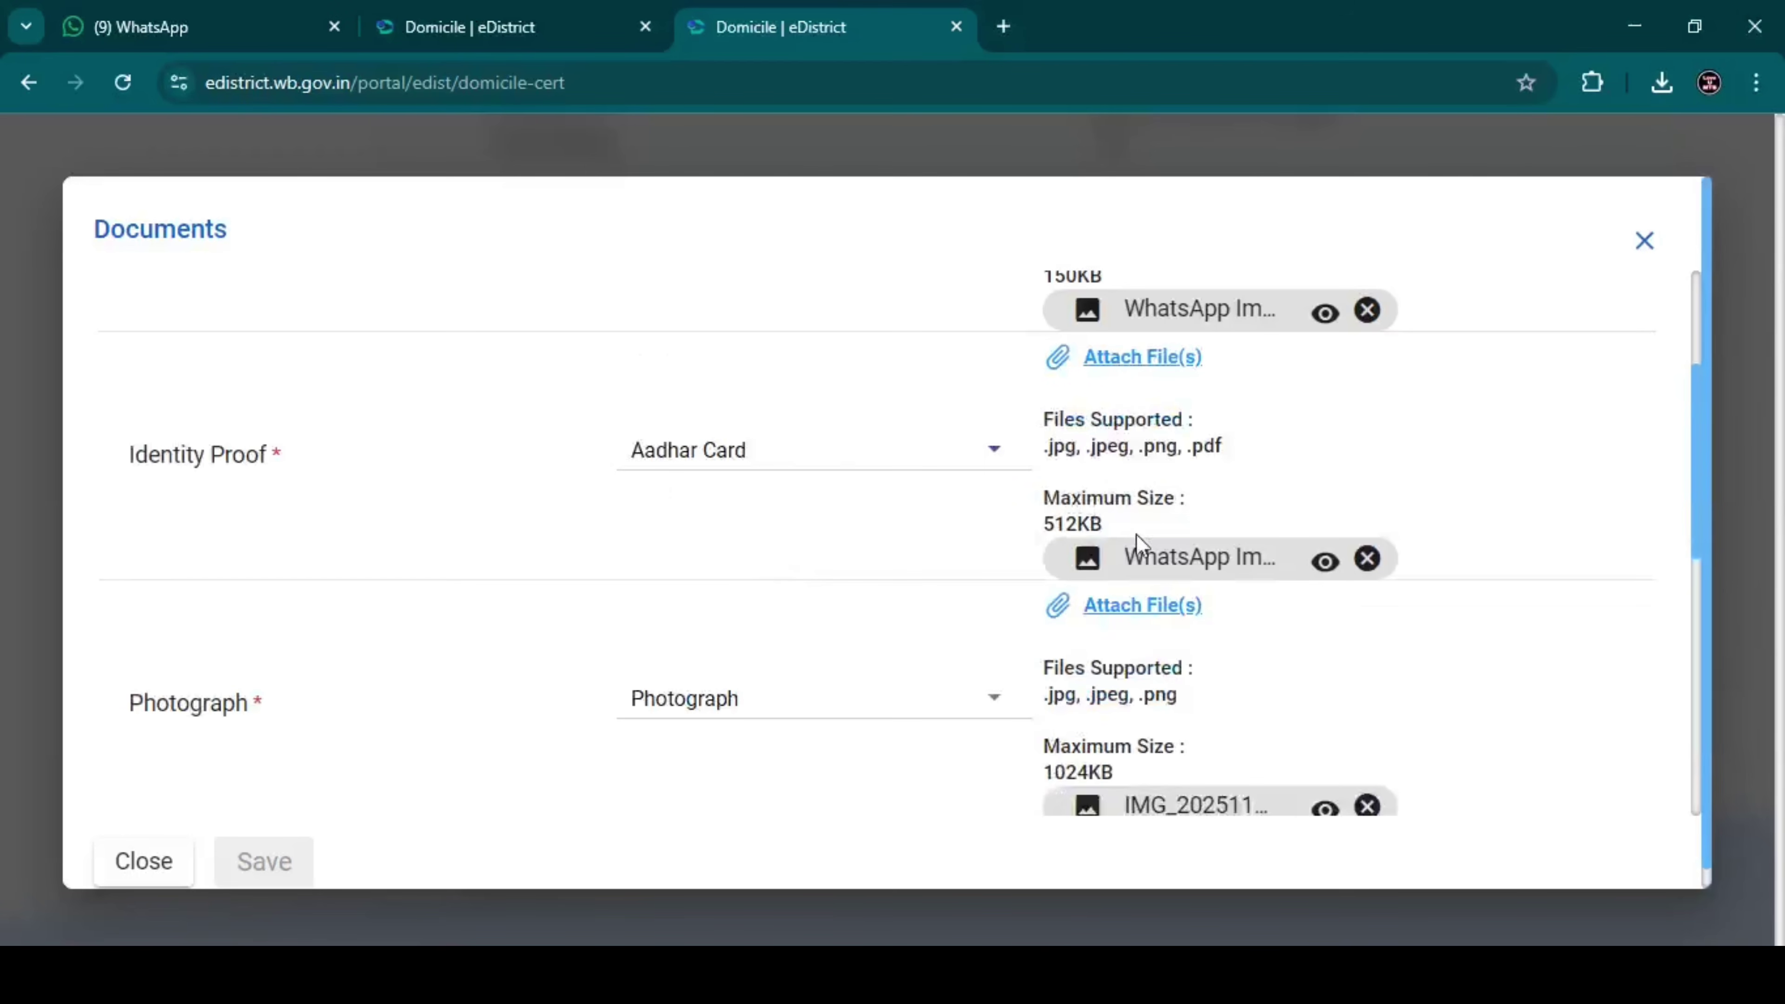
{"action": "scroll", "coordinate": [1150, 535], "scroll_direction": "up", "scroll_amount": 2}
{"action": "scroll", "coordinate": [868, 524], "scroll_direction": "down", "scroll_amount": 4}
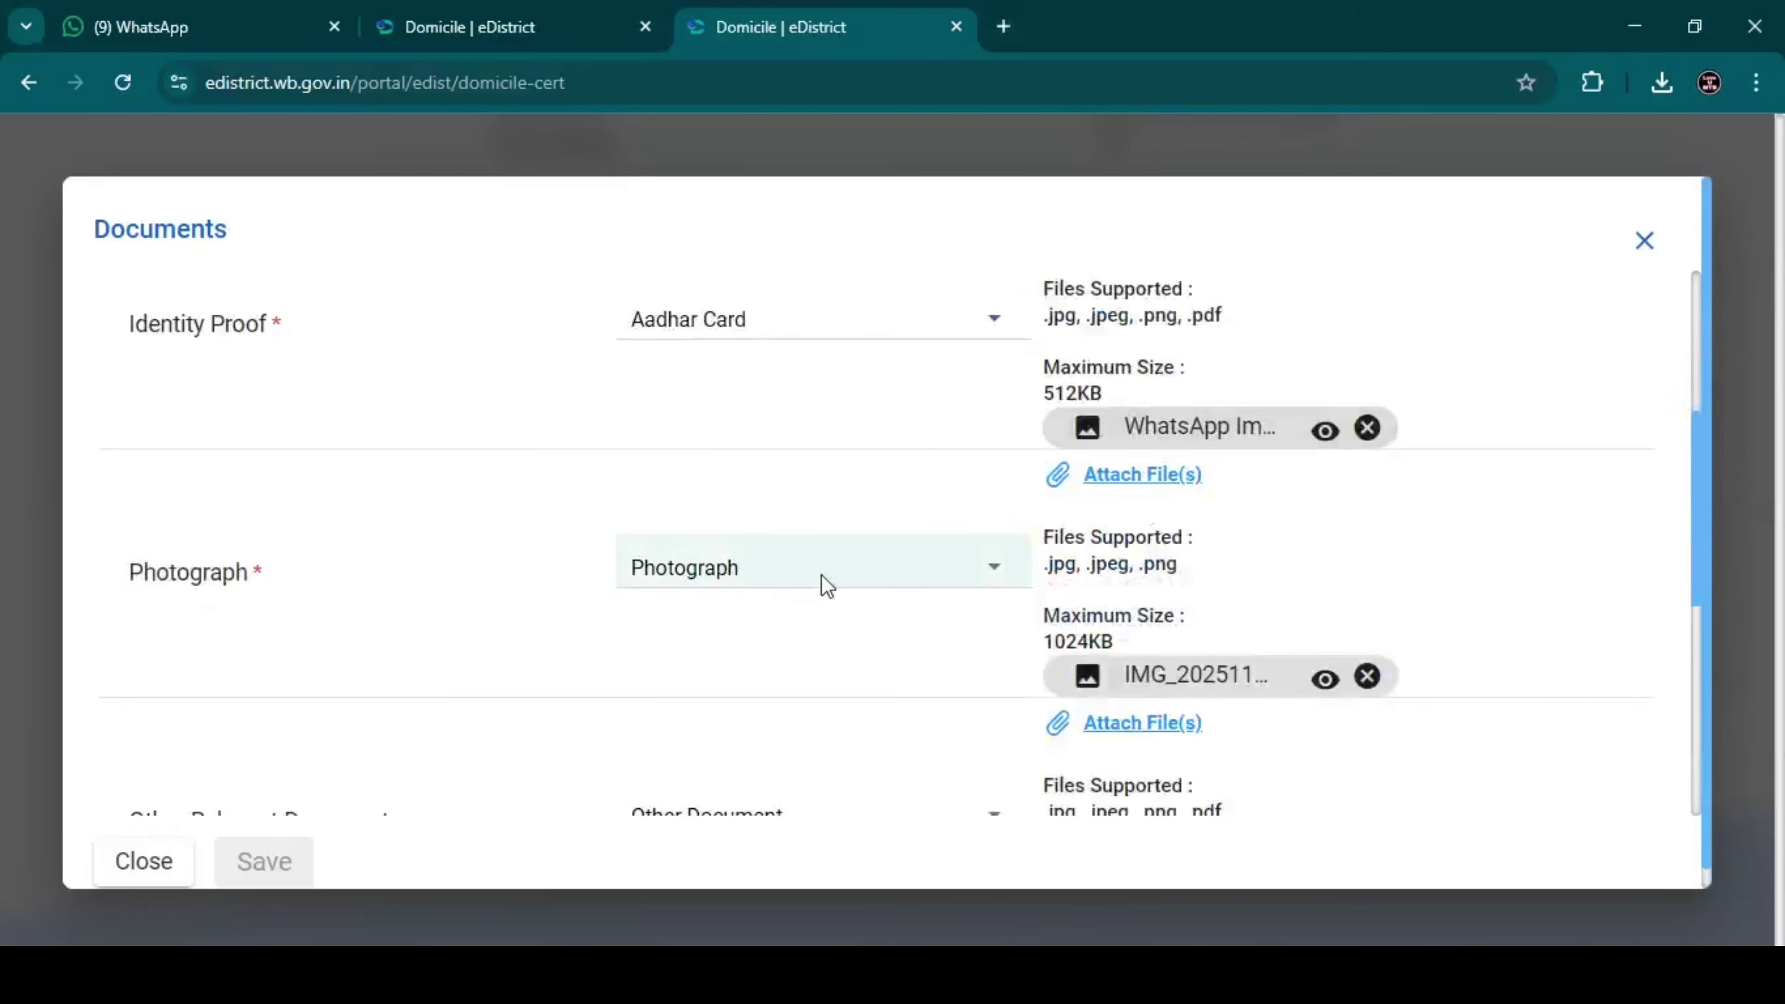
{"action": "scroll", "coordinate": [825, 586], "scroll_direction": "down", "scroll_amount": 4}
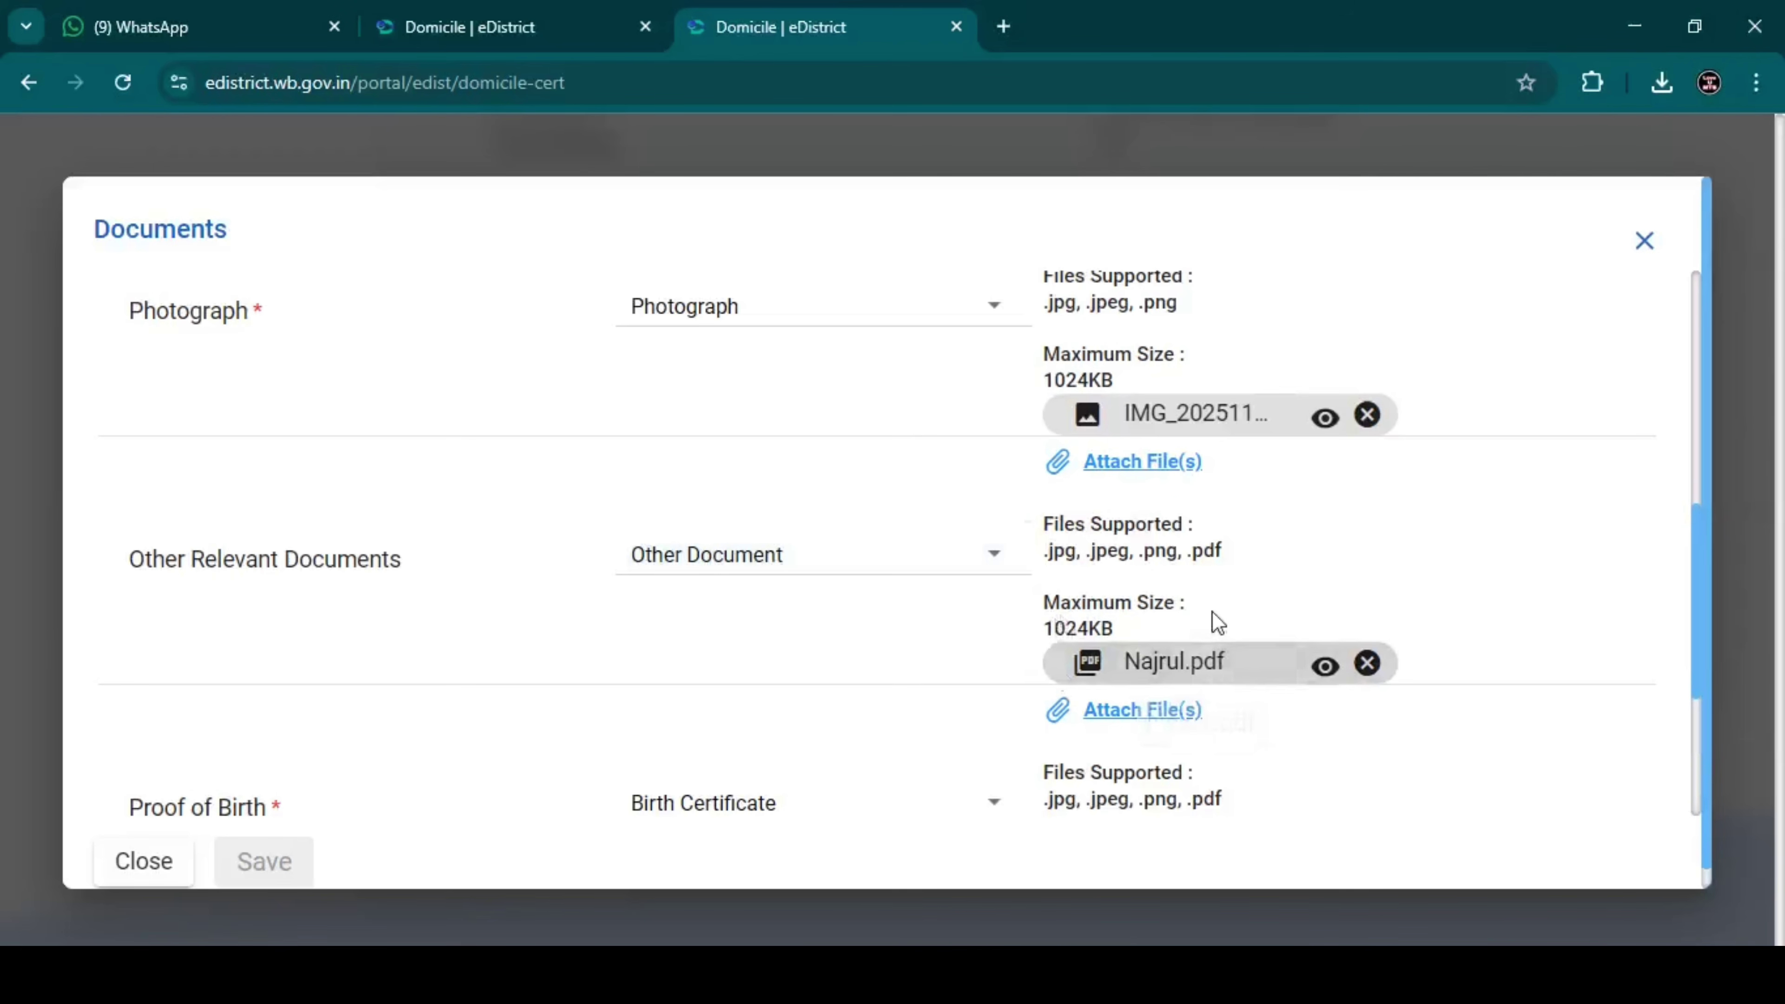
{"action": "scroll", "coordinate": [998, 629], "scroll_direction": "down", "scroll_amount": 4}
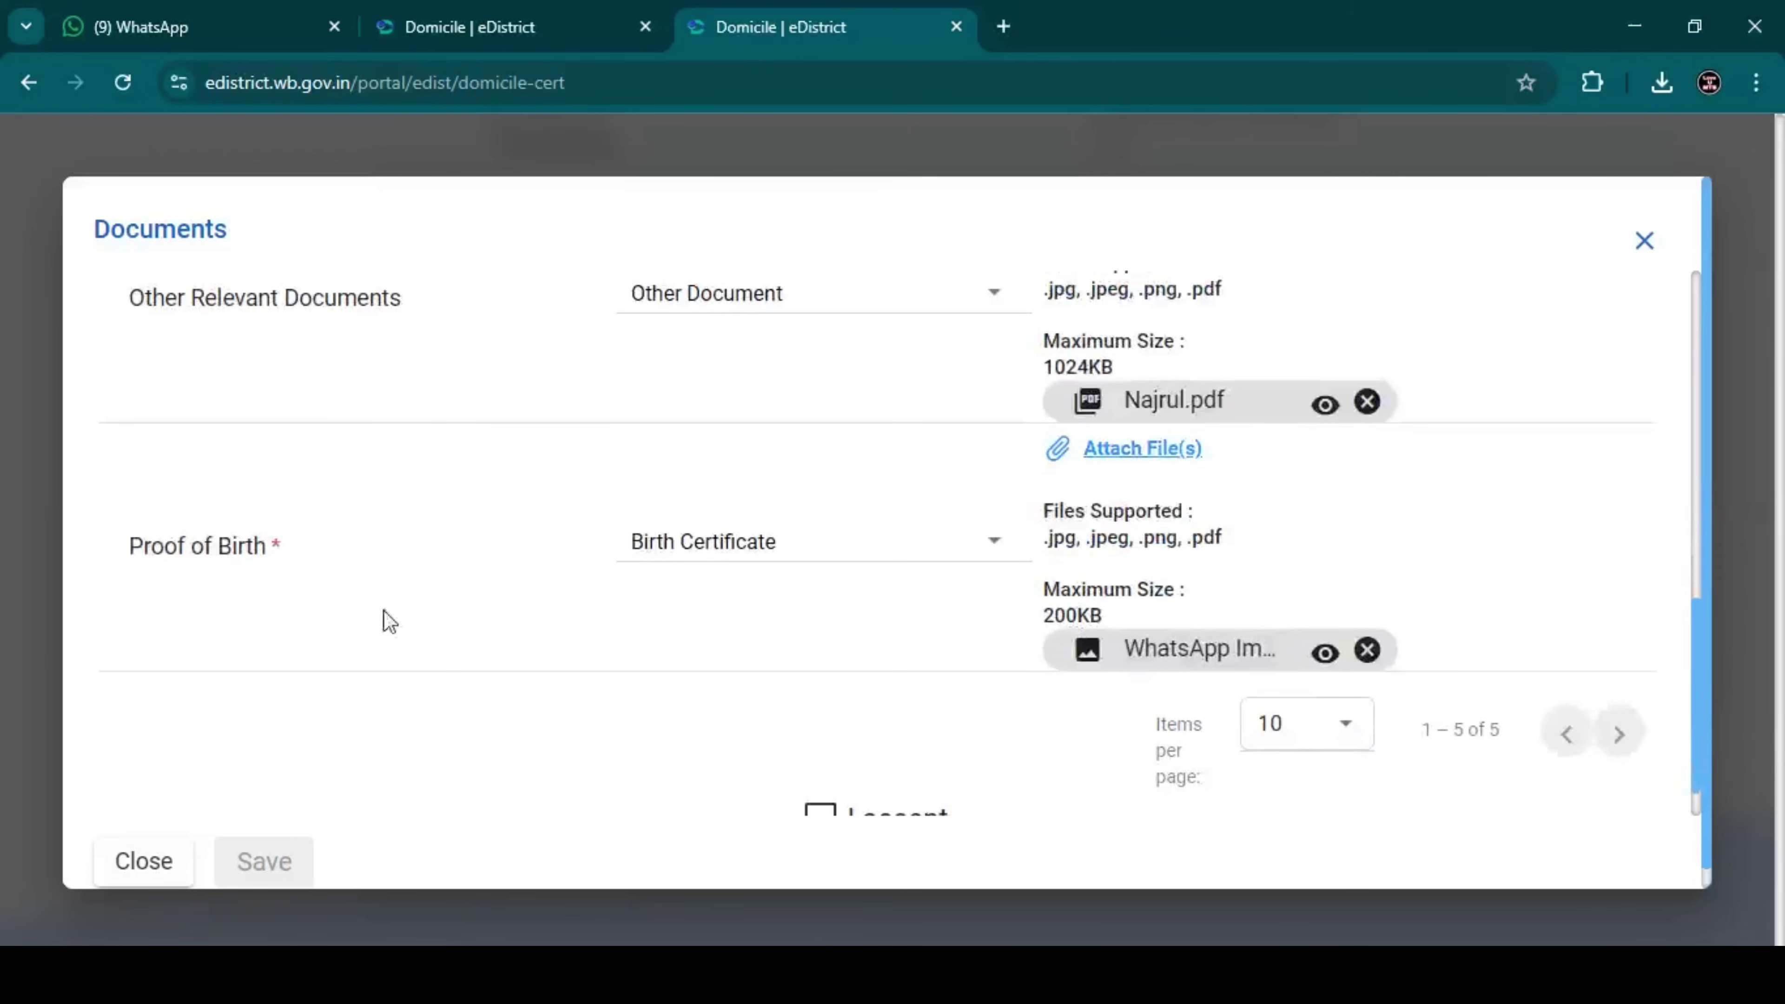
{"action": "left_click", "coordinate": [697, 542]}
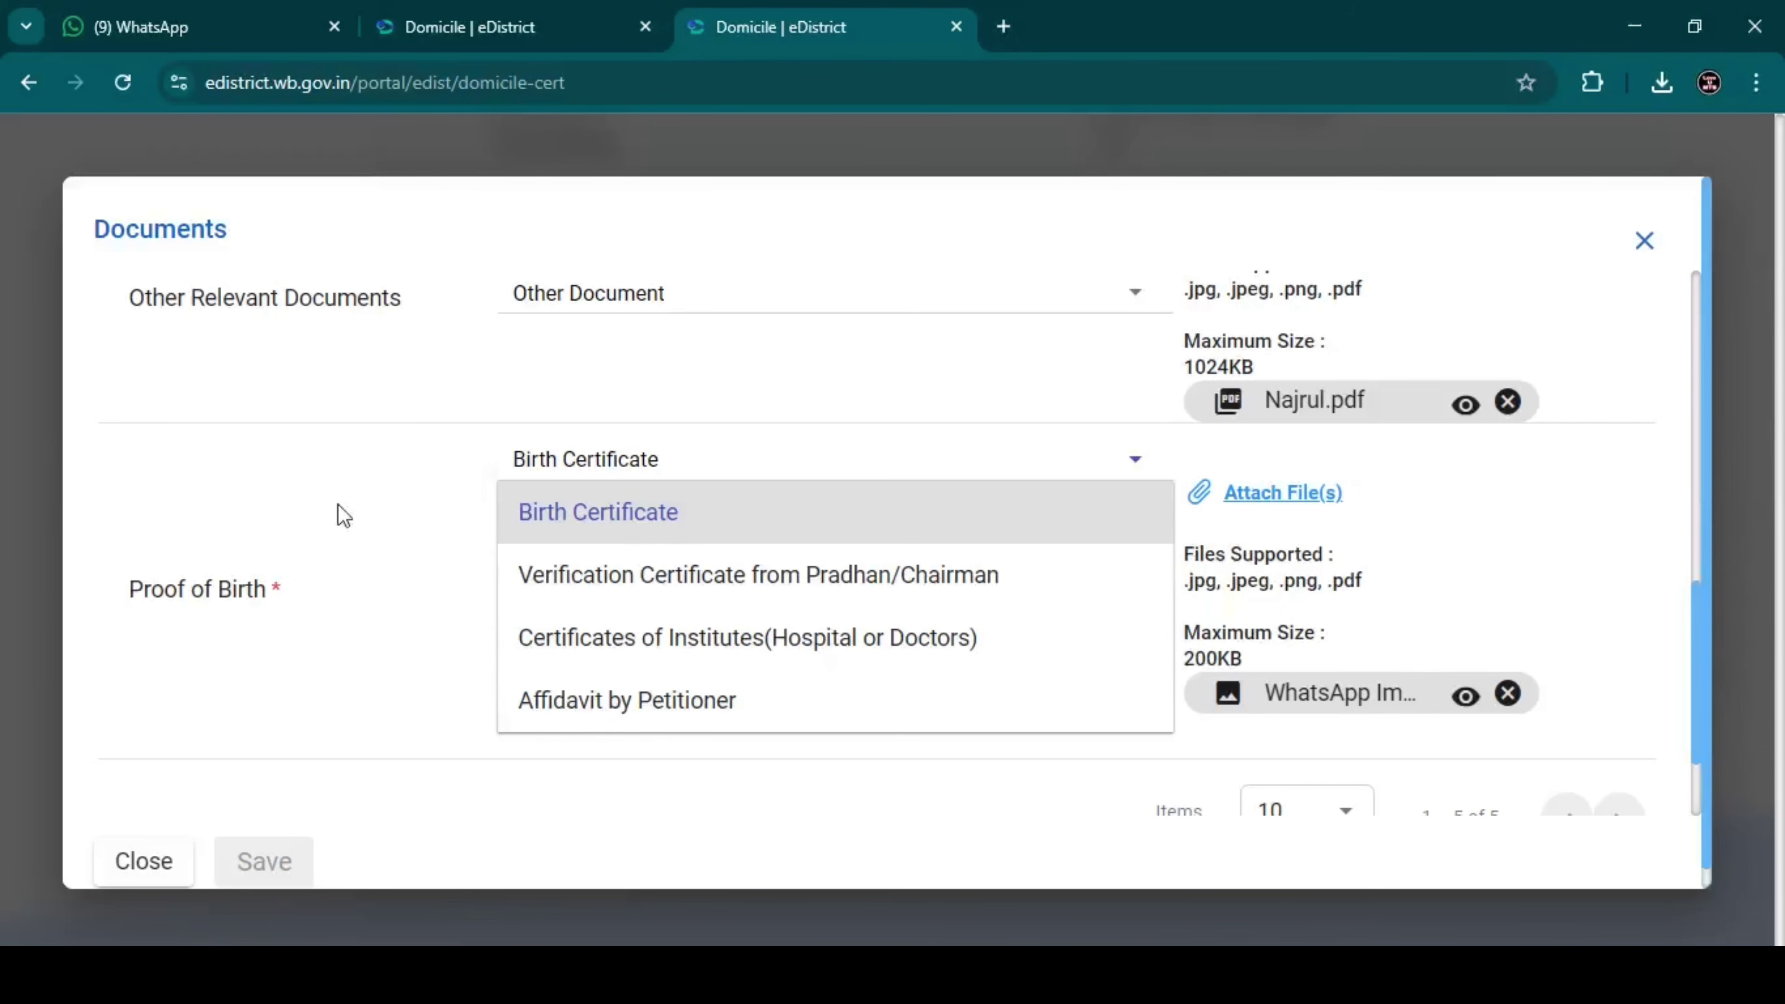
{"action": "left_click", "coordinate": [214, 559]}
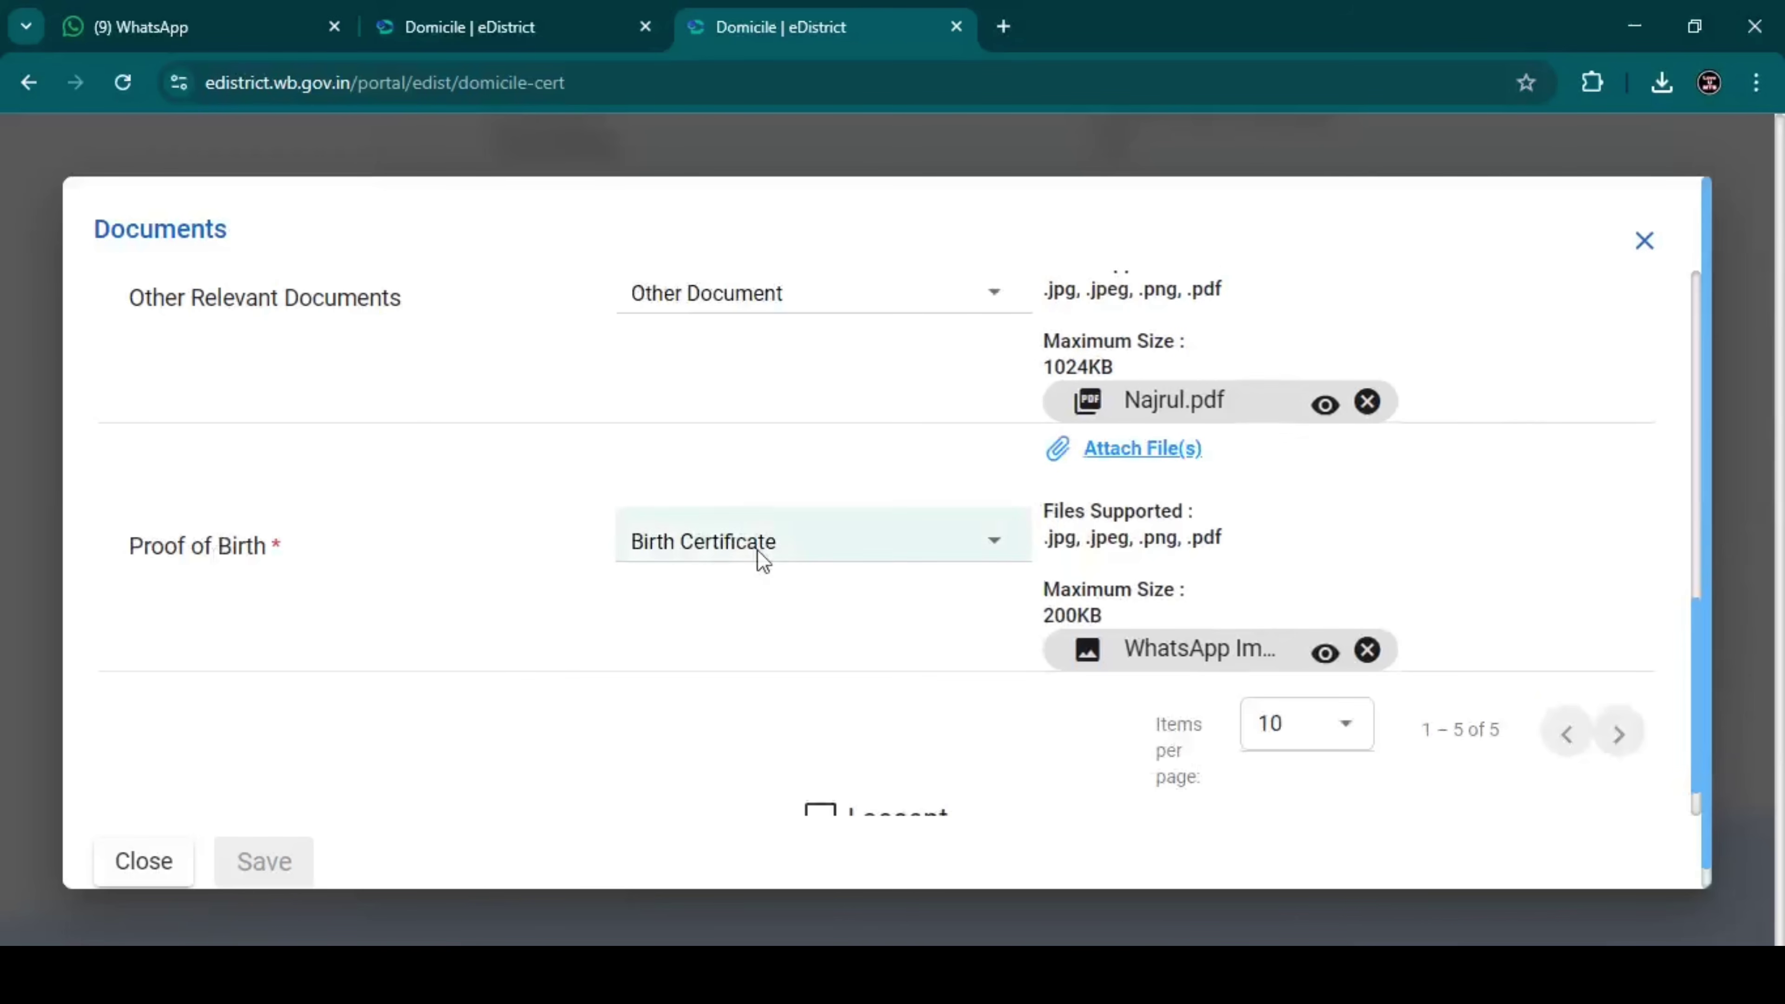
- Accept the declaration, save the attached documents, and submit the application
{"action": "scroll", "coordinate": [756, 558], "scroll_direction": "down", "scroll_amount": 1}
{"action": "left_click", "coordinate": [821, 761]}
{"action": "left_click", "coordinate": [264, 862]}
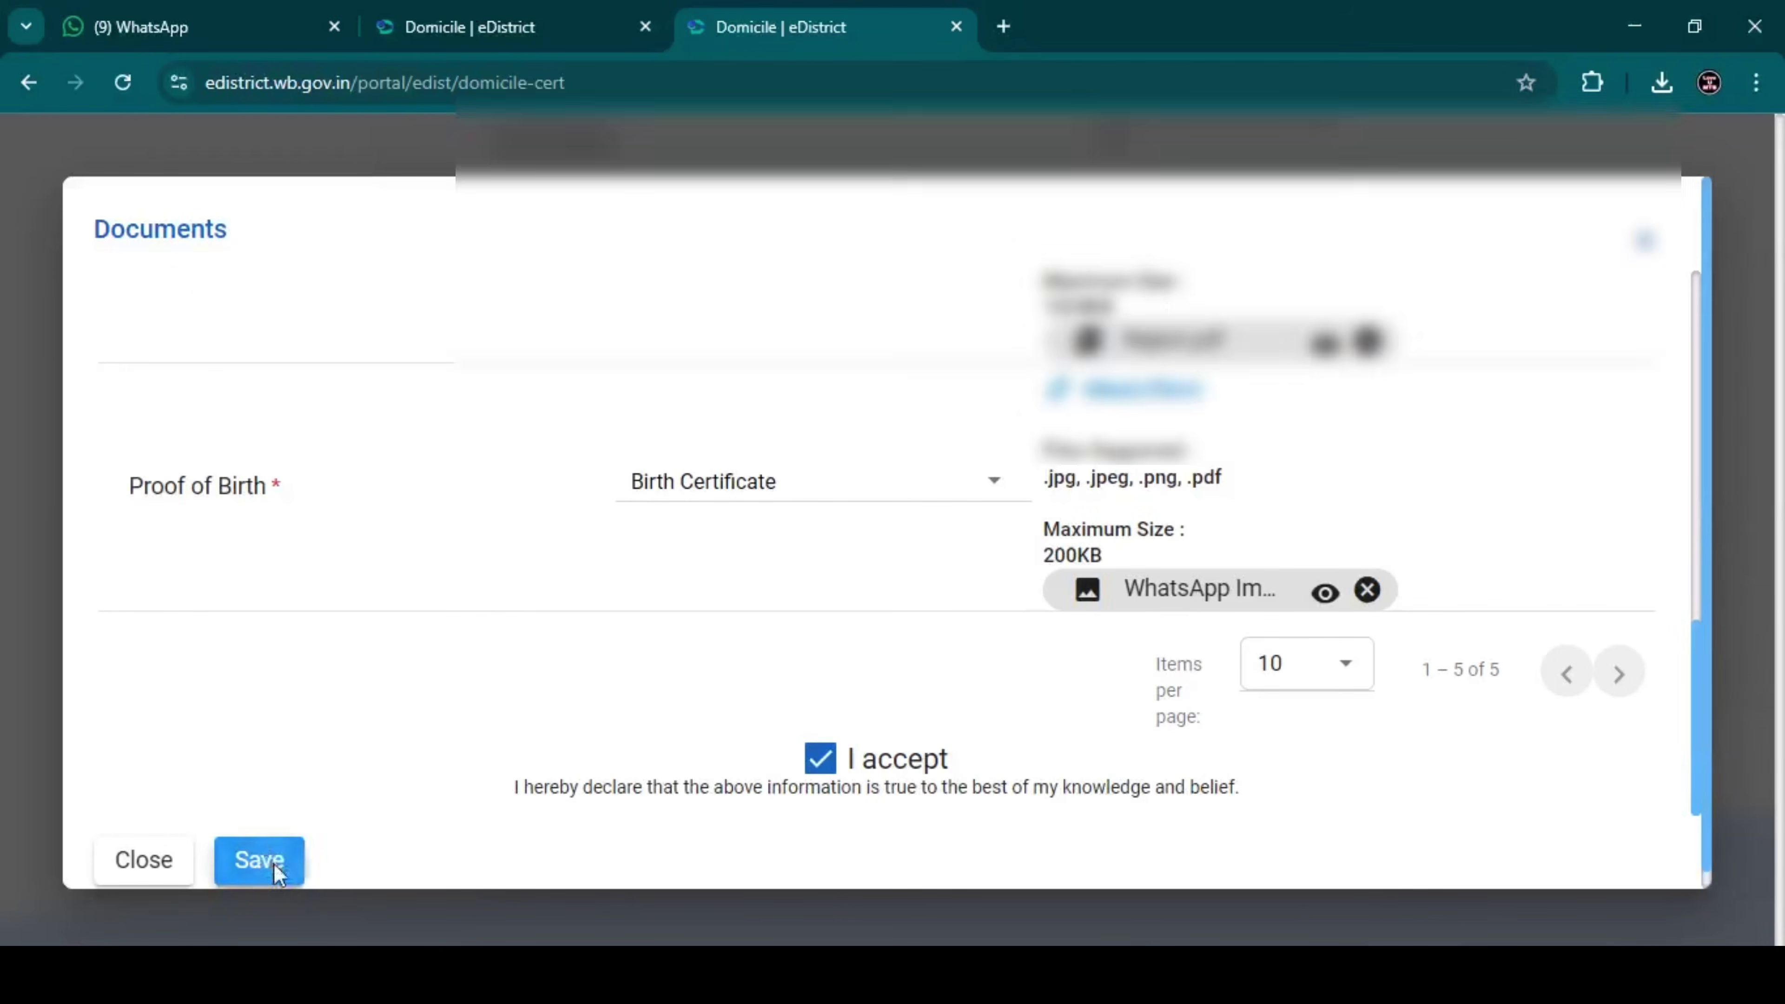
{"action": "left_click", "coordinate": [1223, 602]}
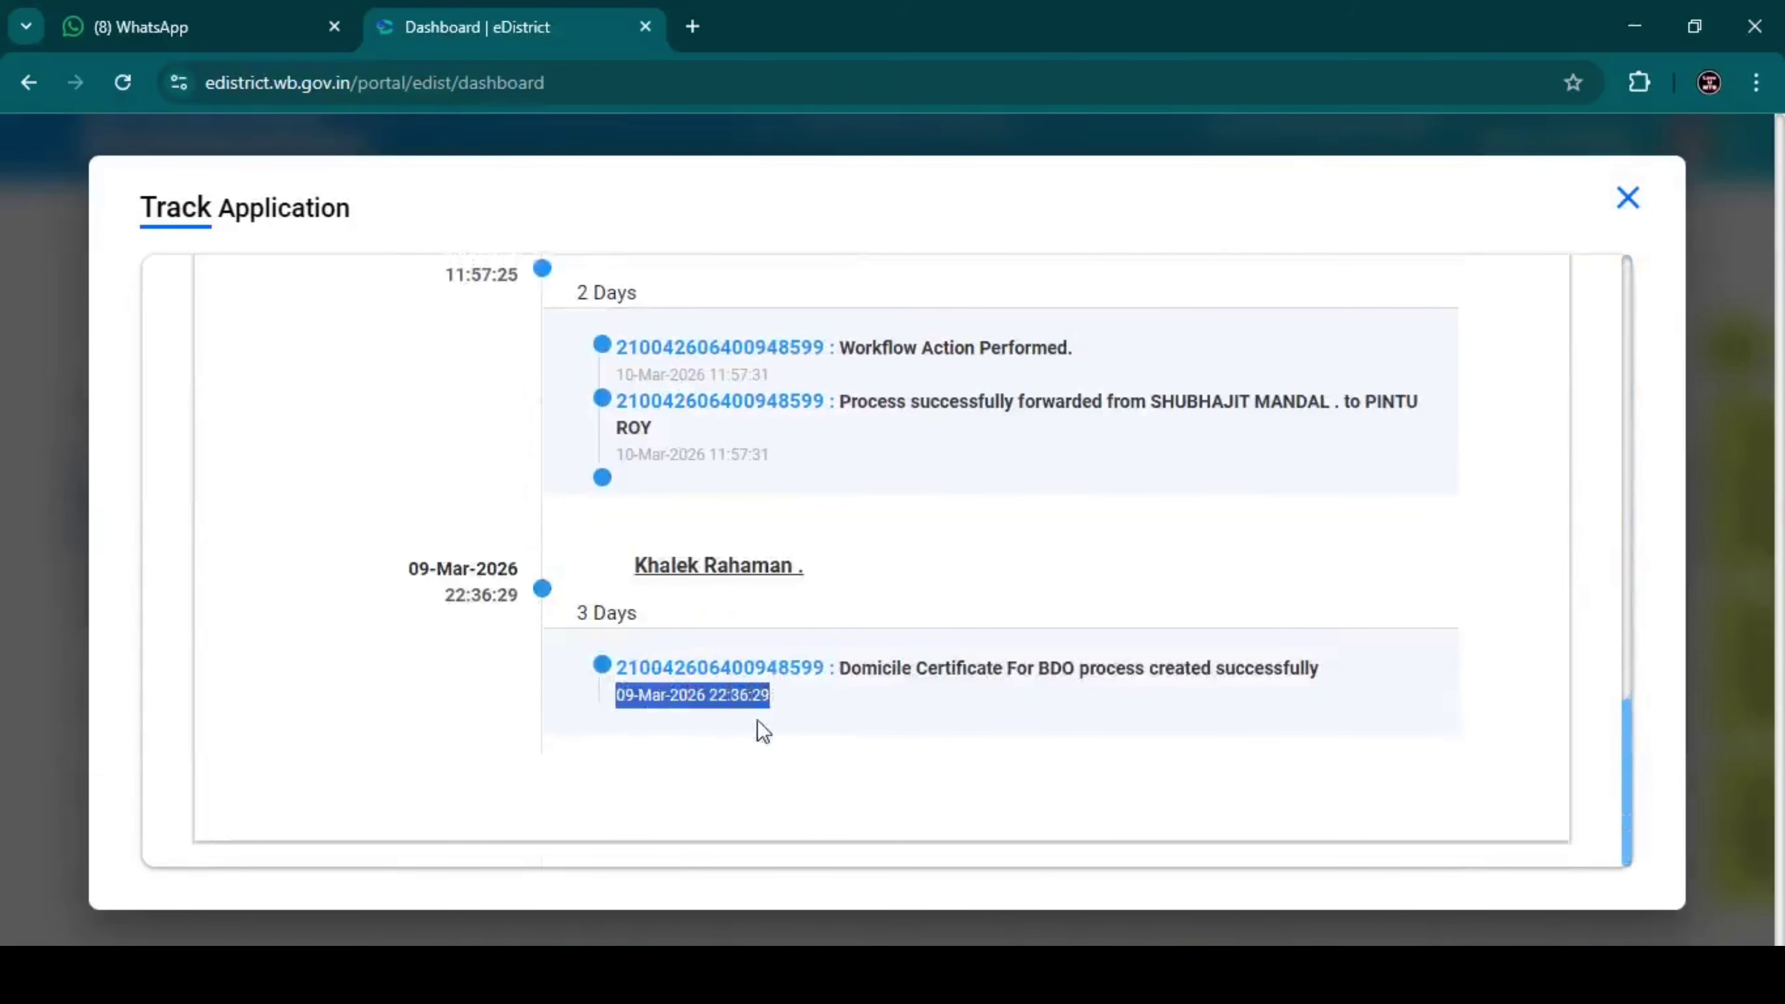
- Confirm the Domicile application shows Approved, then note its 12/03/2026 date on the dashboard
{"action": "scroll", "coordinate": [629, 675], "scroll_direction": "up", "scroll_amount": 15}
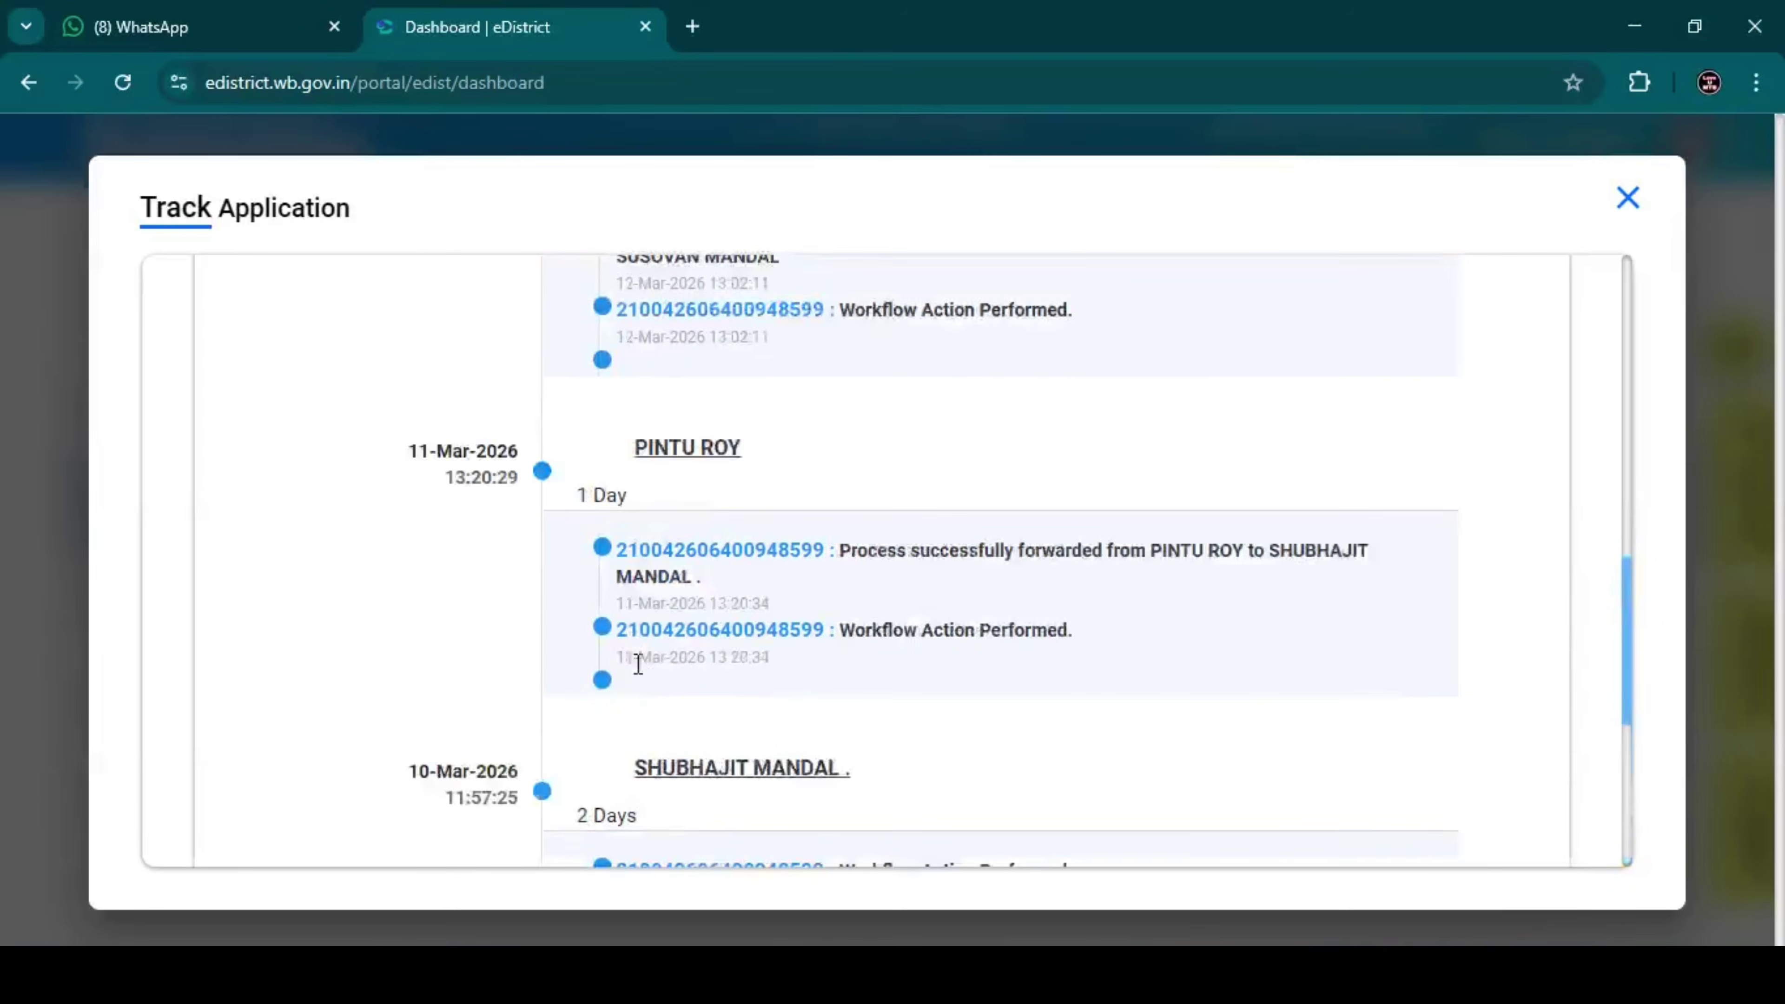
{"action": "scroll", "coordinate": [604, 636], "scroll_direction": "down", "scroll_amount": 3}
{"action": "scroll", "coordinate": [628, 631], "scroll_direction": "up", "scroll_amount": 4}
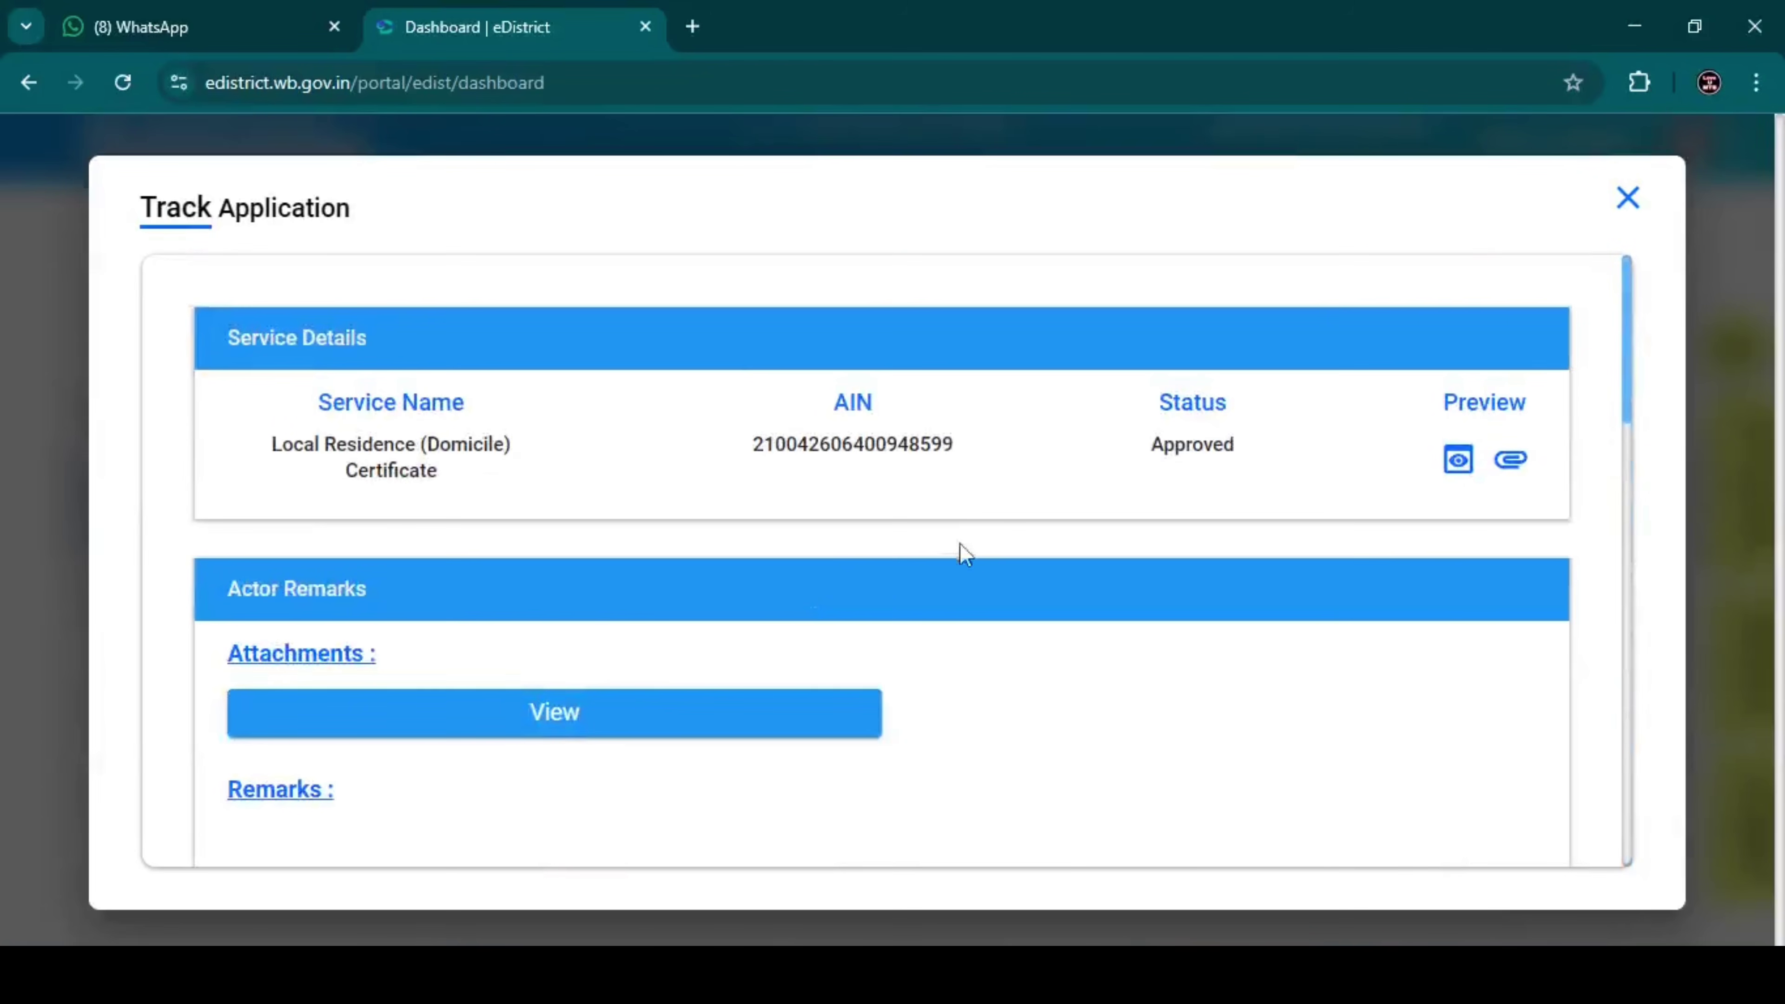
{"action": "left_click_drag", "start_coordinate": [1131, 444], "coordinate": [1254, 462]}
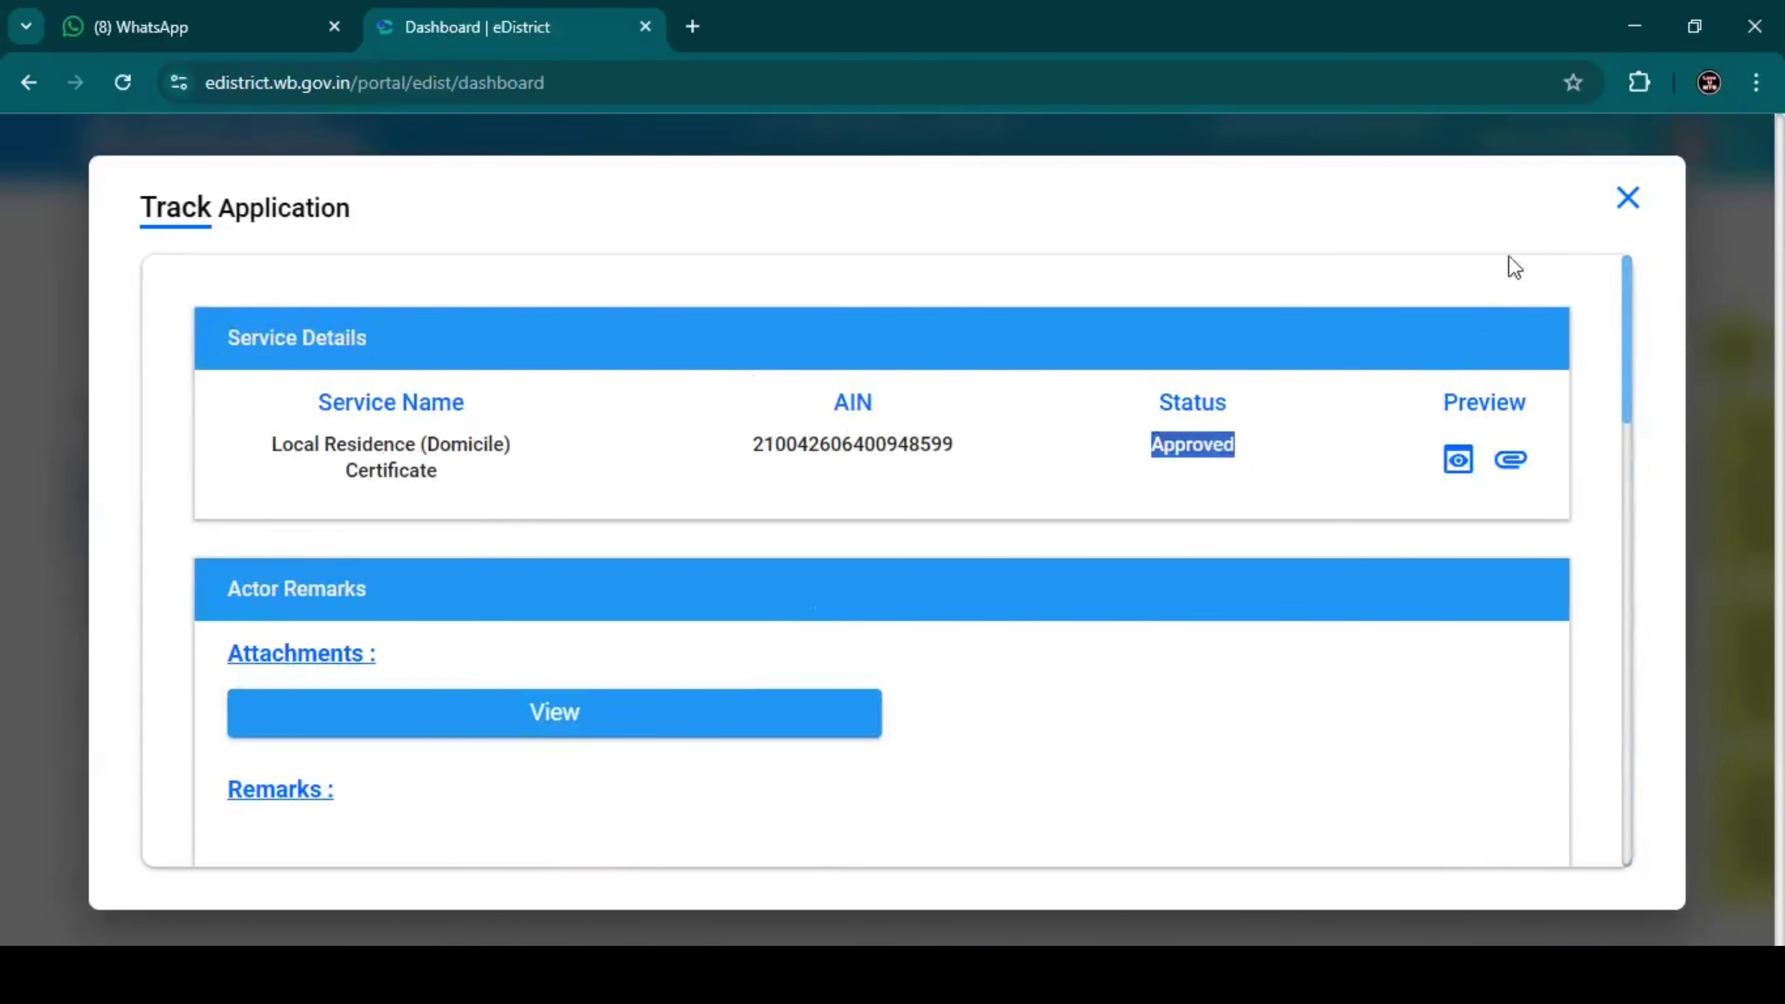
{"action": "left_click", "coordinate": [1628, 199]}
{"action": "left_click_drag", "start_coordinate": [908, 600], "coordinate": [1048, 605]}
- Download the approved Domicile Certificate from the Domicile row's Certificate List as a PDF
{"action": "left_click", "coordinate": [1049, 606]}
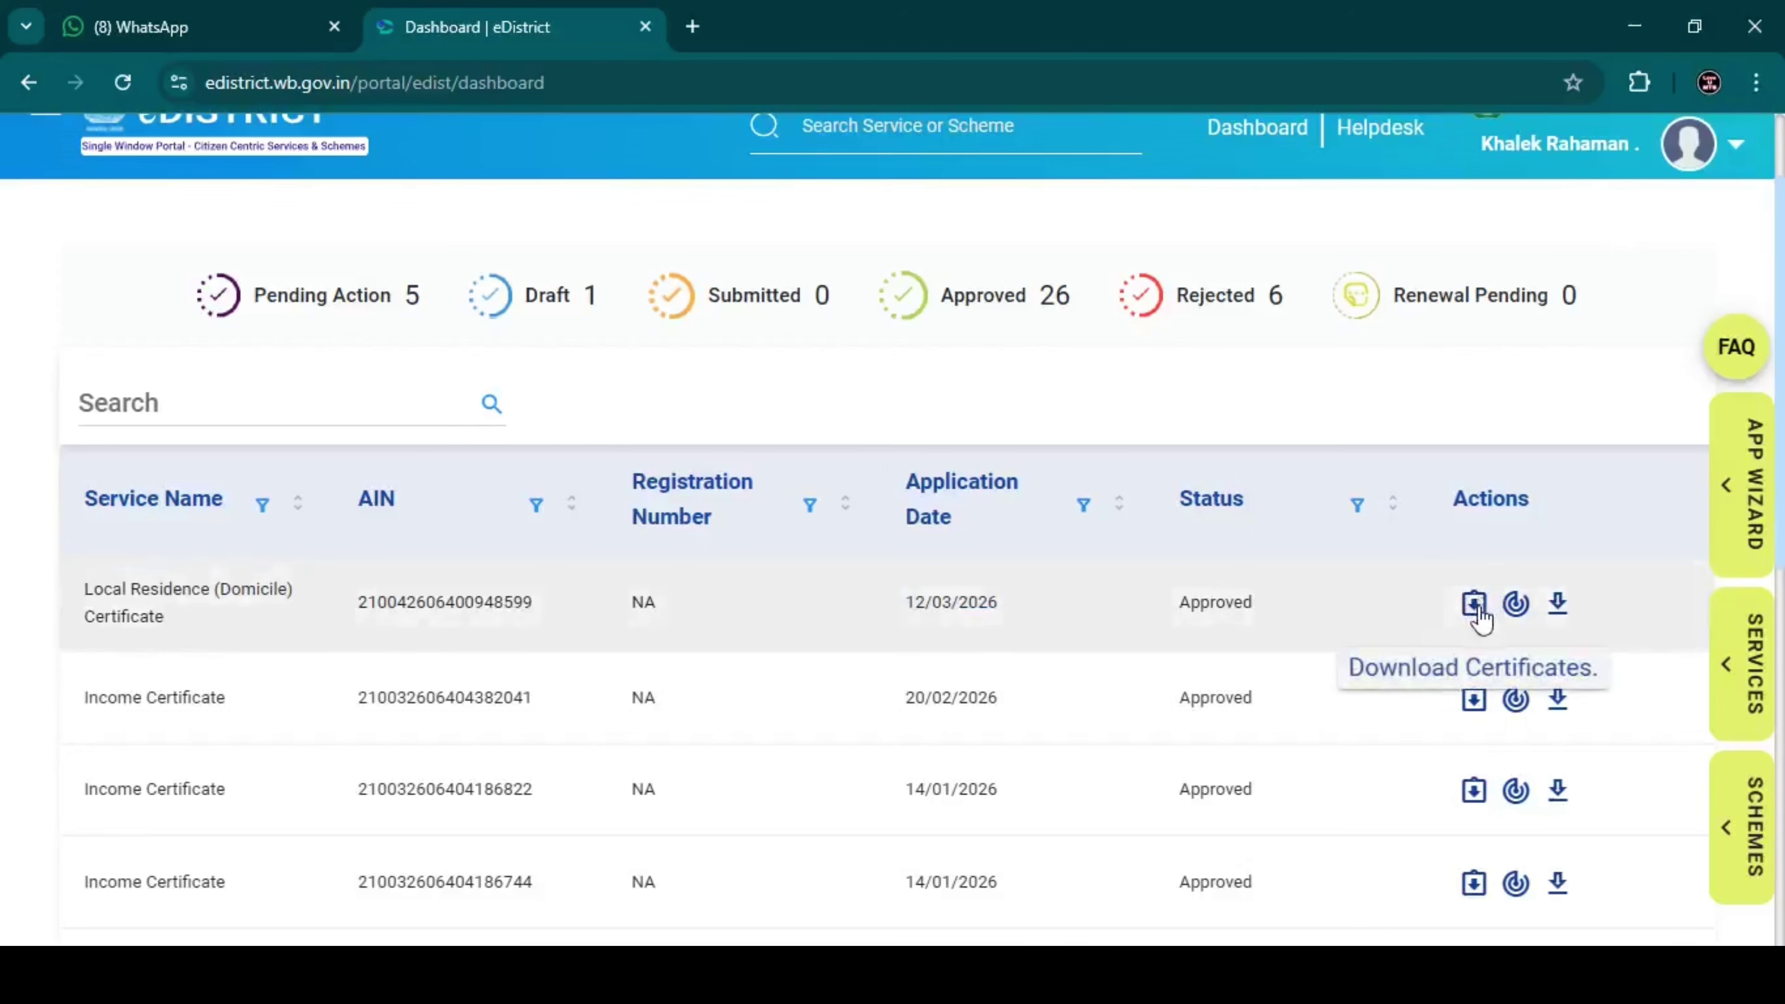
{"action": "left_click", "coordinate": [1477, 613]}
{"action": "left_click", "coordinate": [1254, 402]}
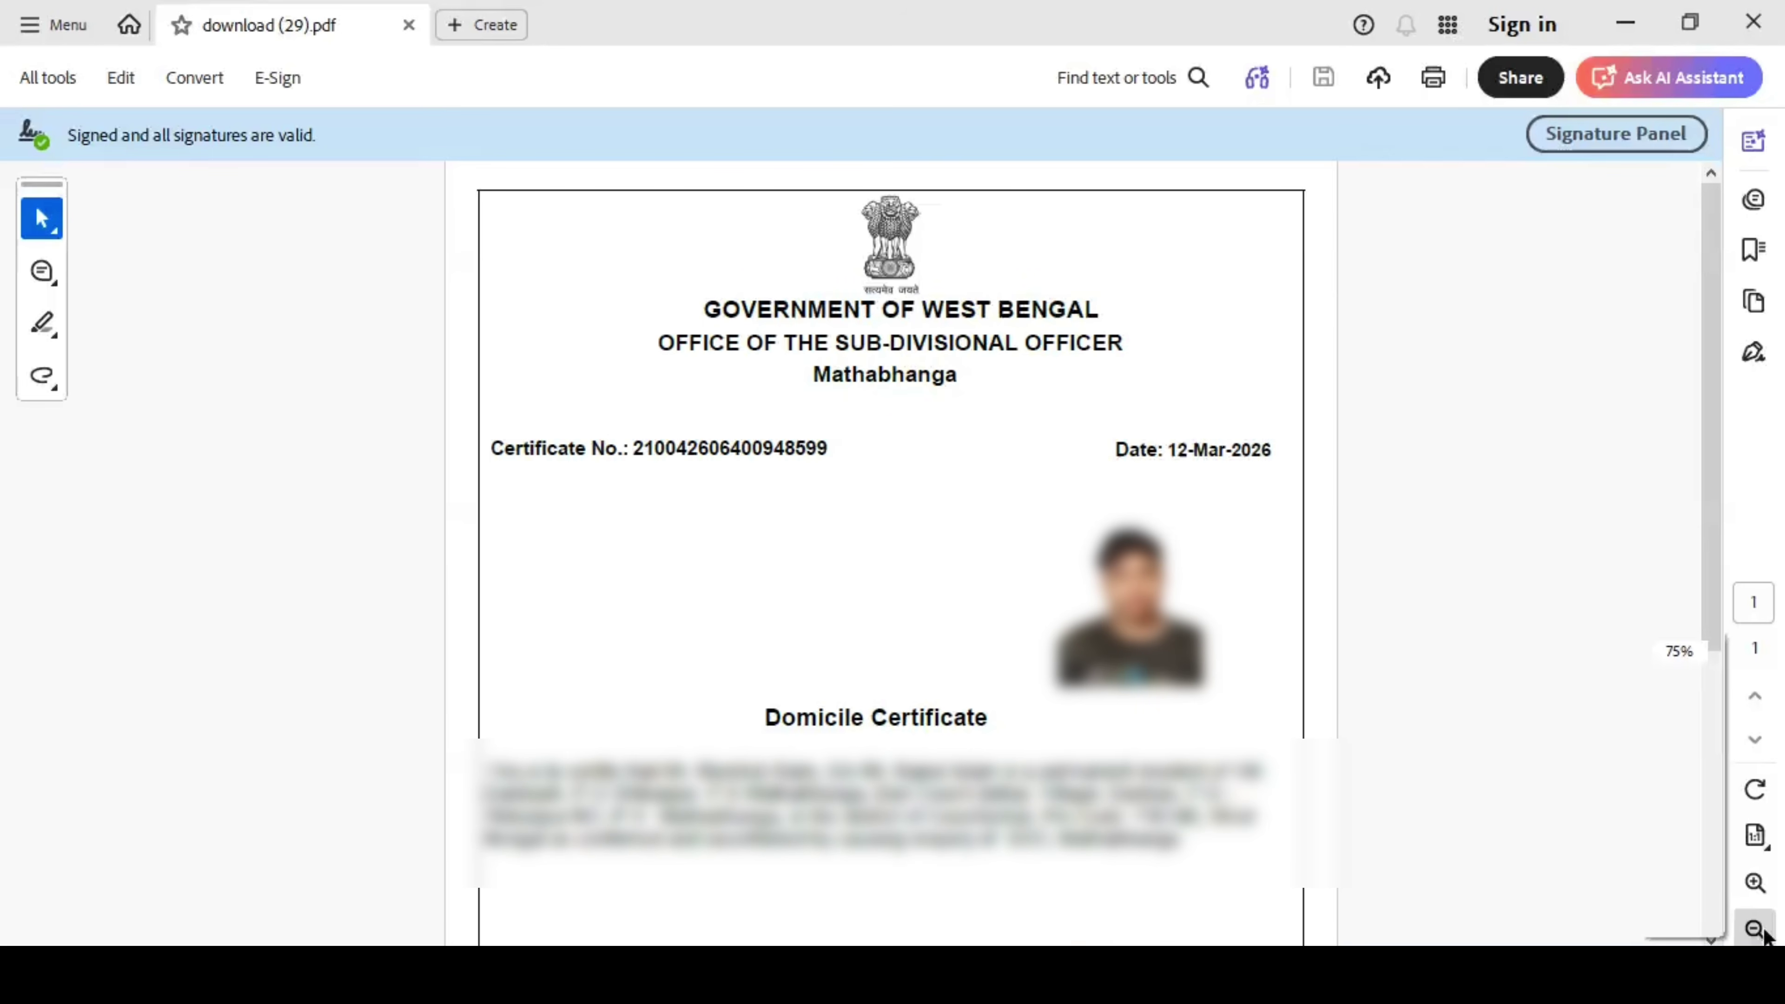
- Zoom out to the full certificate page, then review the acknowledgement's Block, Sub-Division and district lines
{"action": "left_click", "coordinate": [1760, 931]}
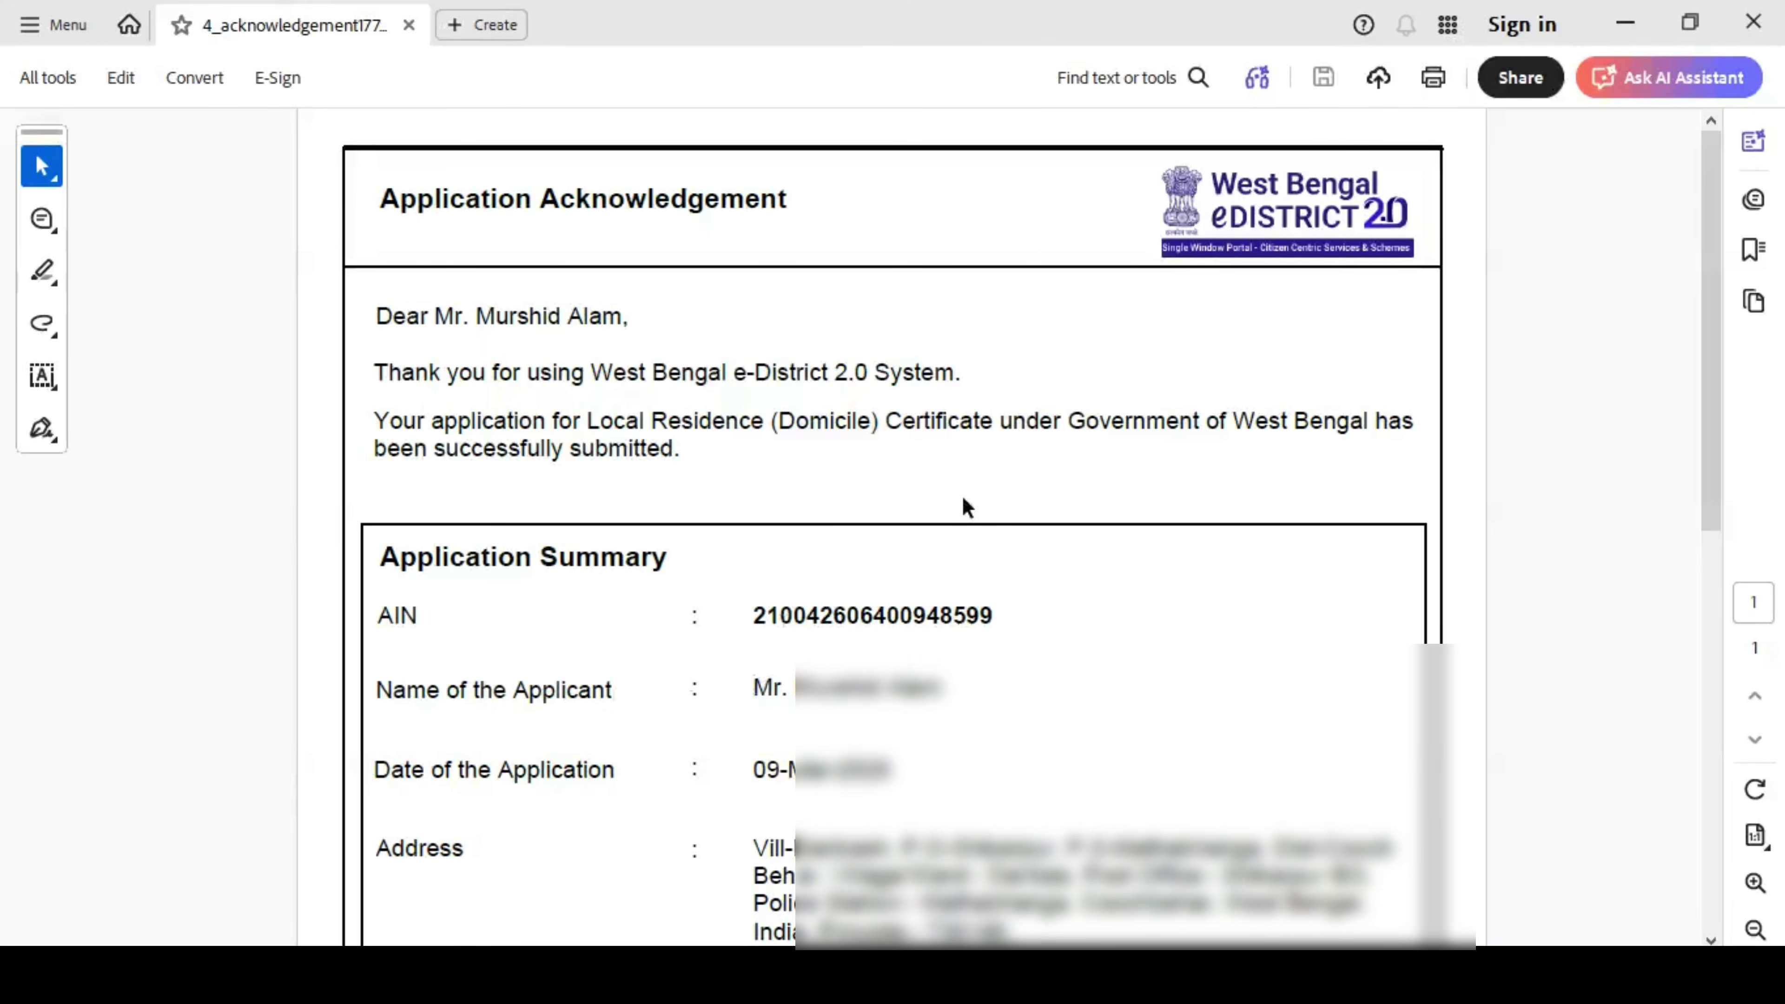
{"action": "scroll", "coordinate": [963, 500], "scroll_direction": "down", "scroll_amount": 5}
{"action": "left_click_drag", "start_coordinate": [369, 706], "coordinate": [753, 843]}
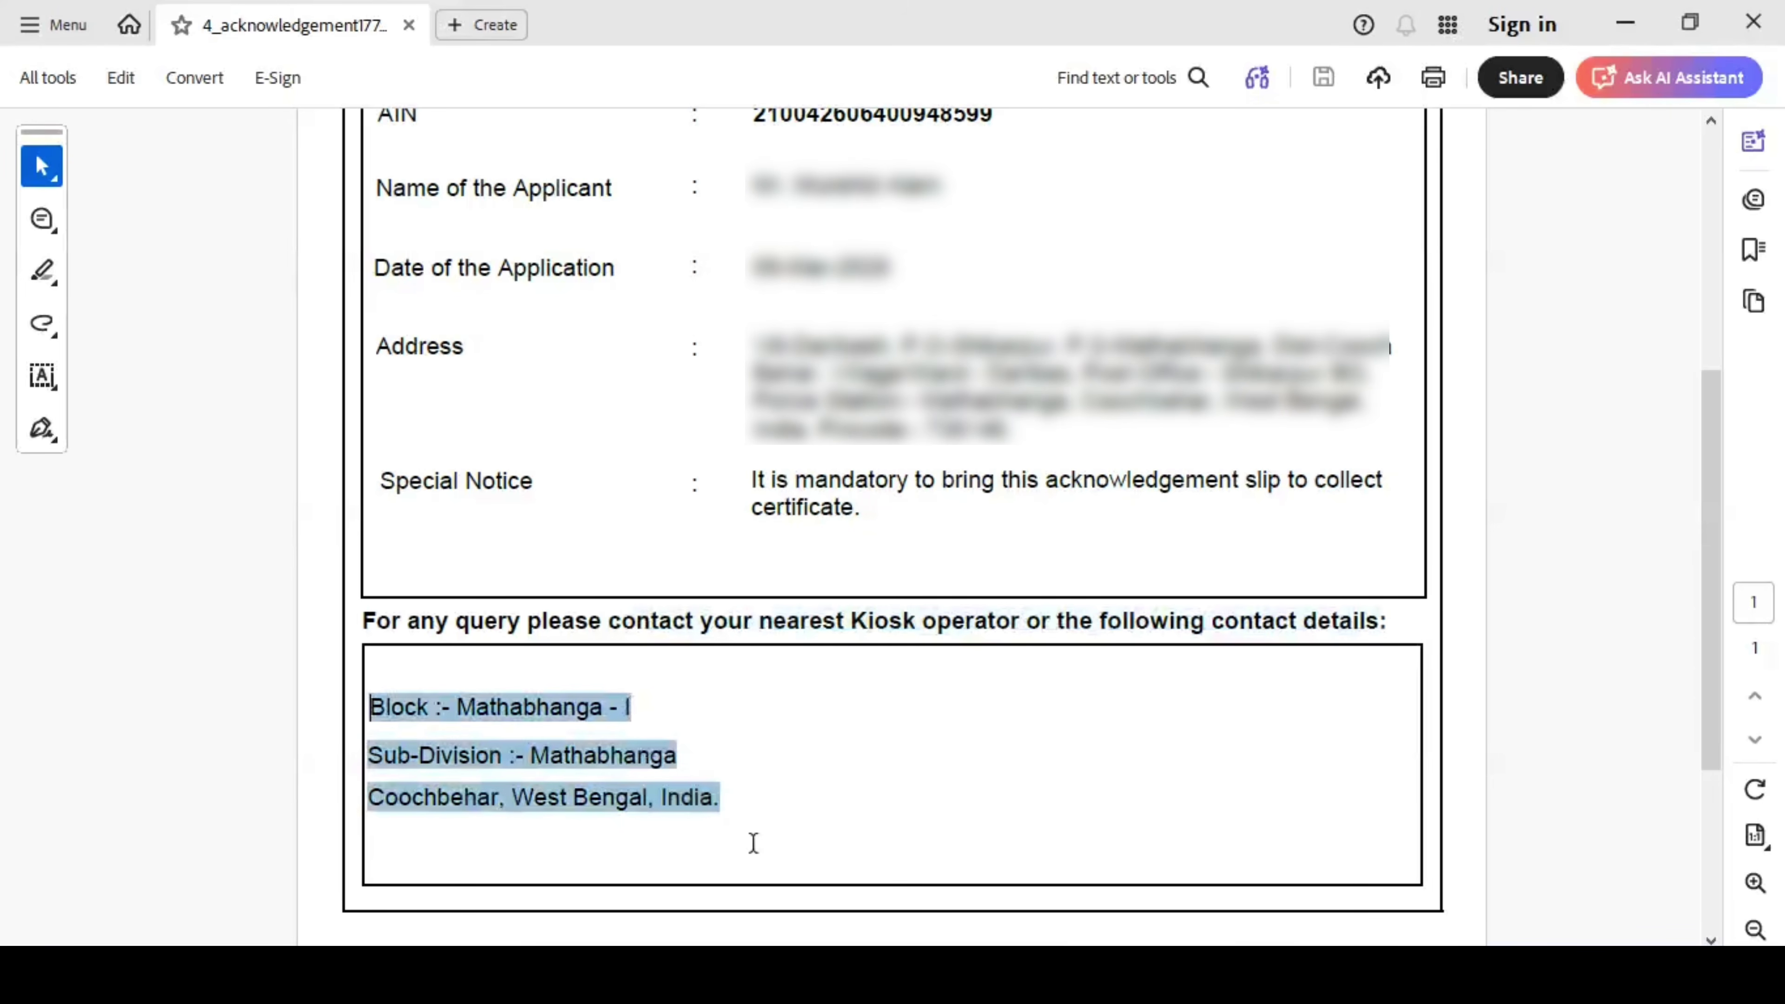